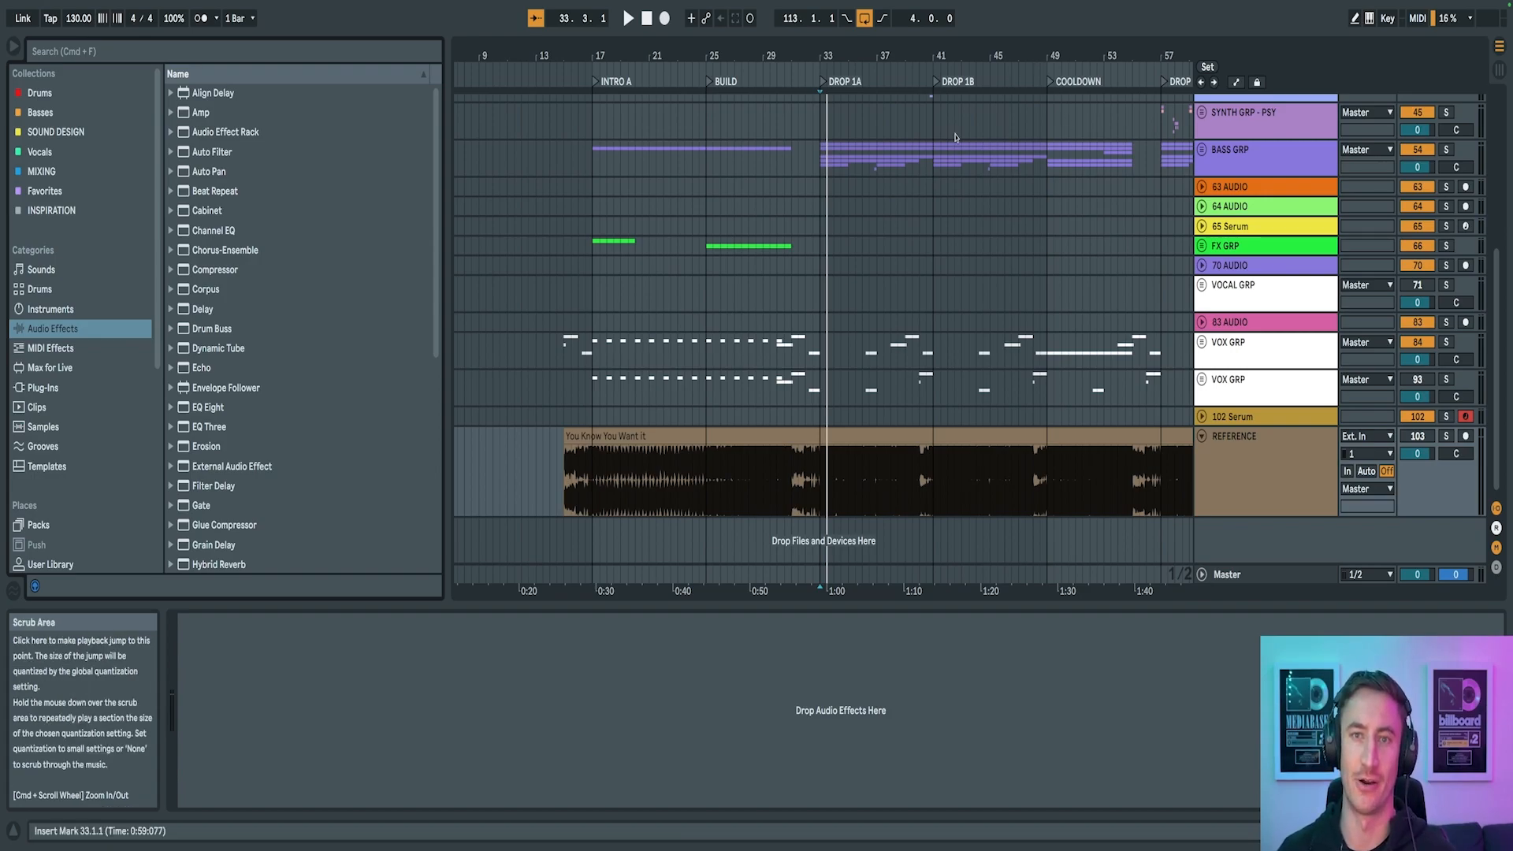
Collapse the REFERENCE track in the arrangement
left_click_drag(793, 56, 880, 223)
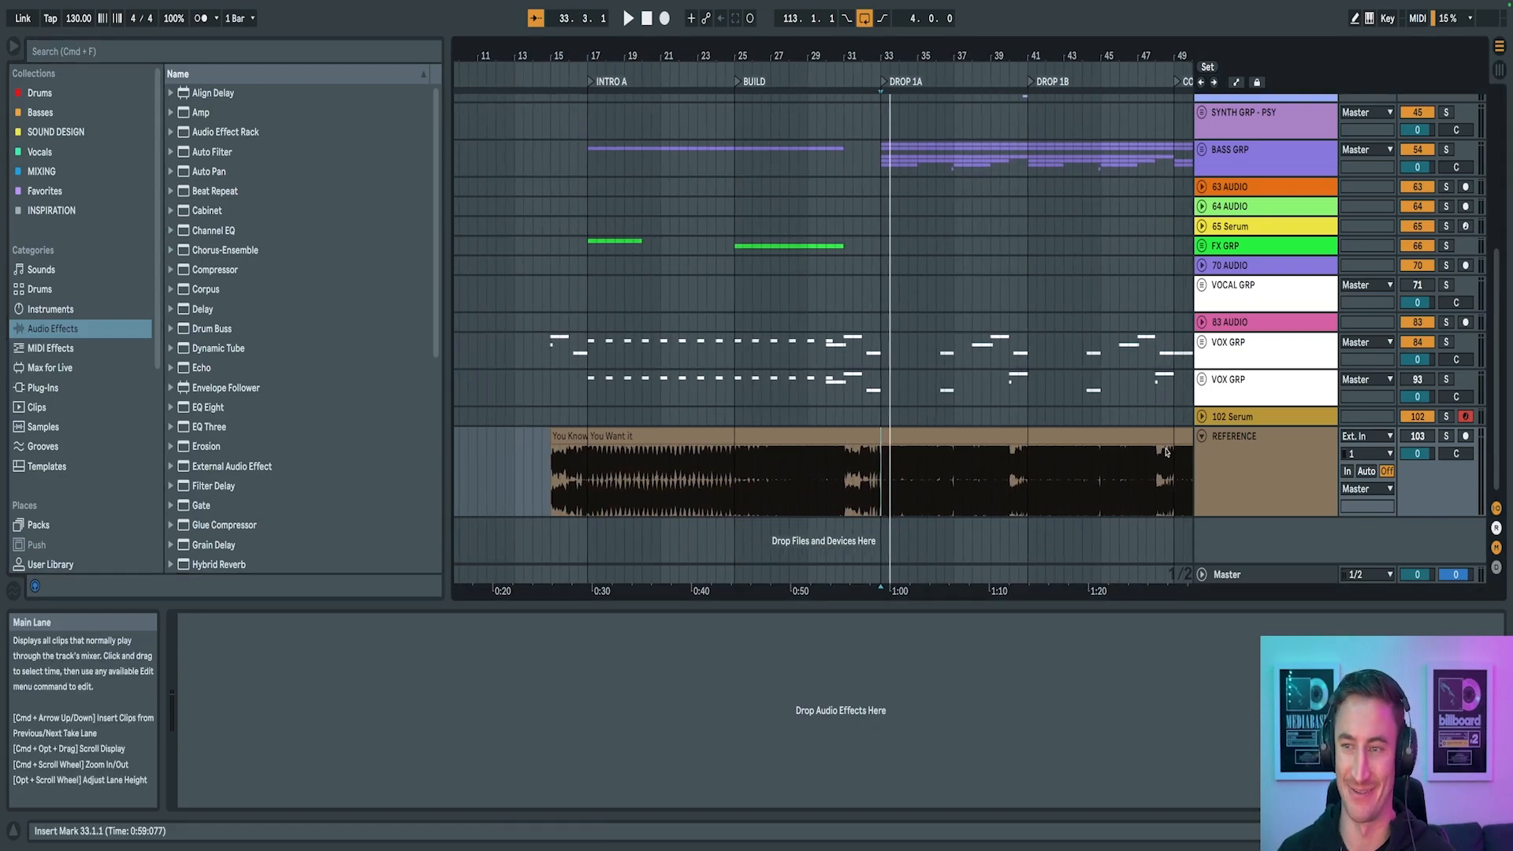
left_click(1213, 453)
left_click(1202, 439)
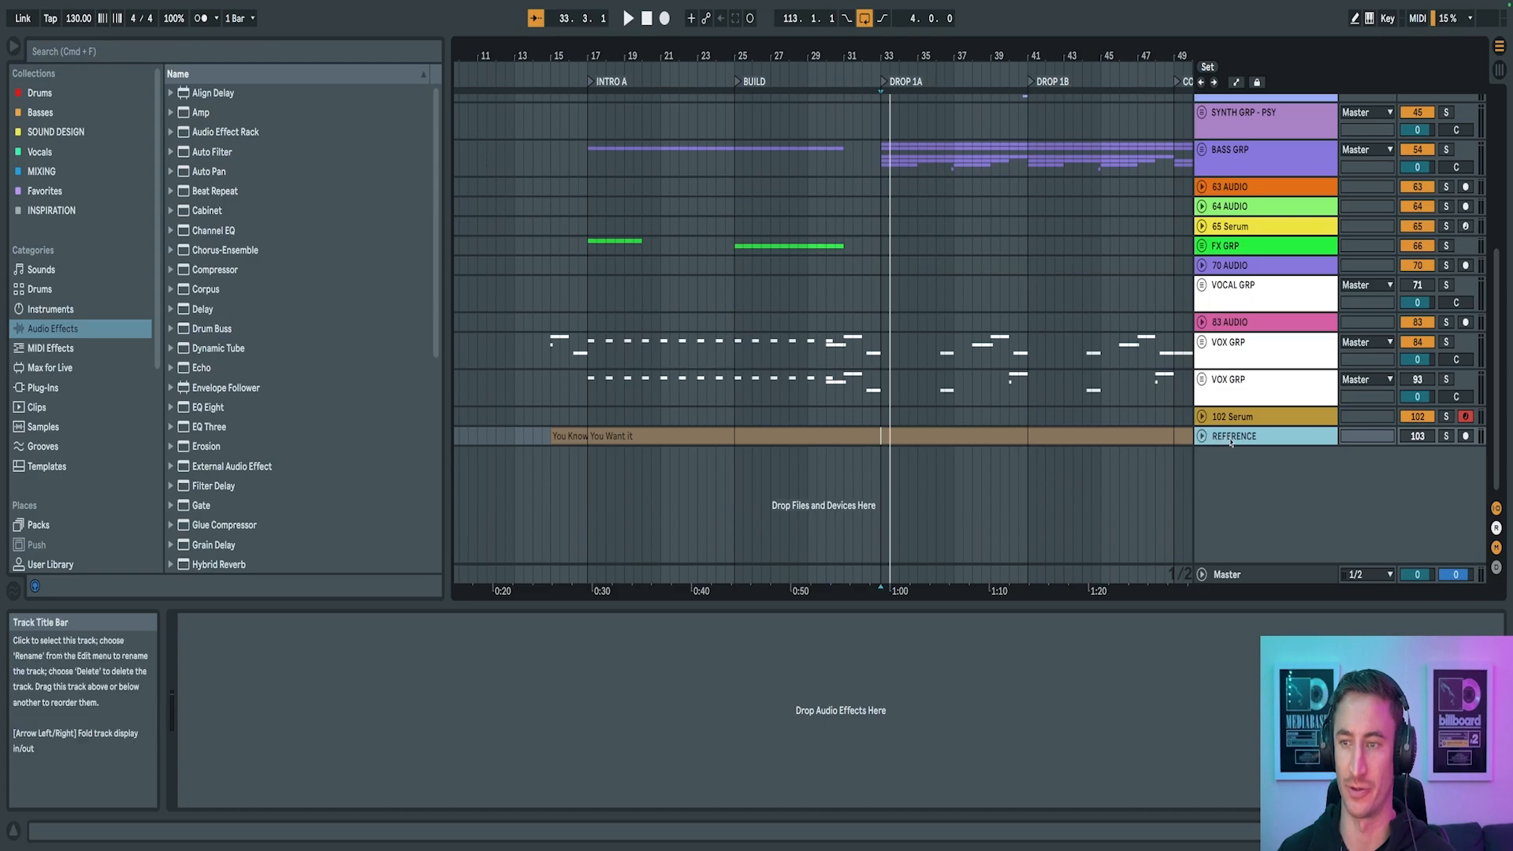
left_click(1202, 439)
left_click(1202, 439)
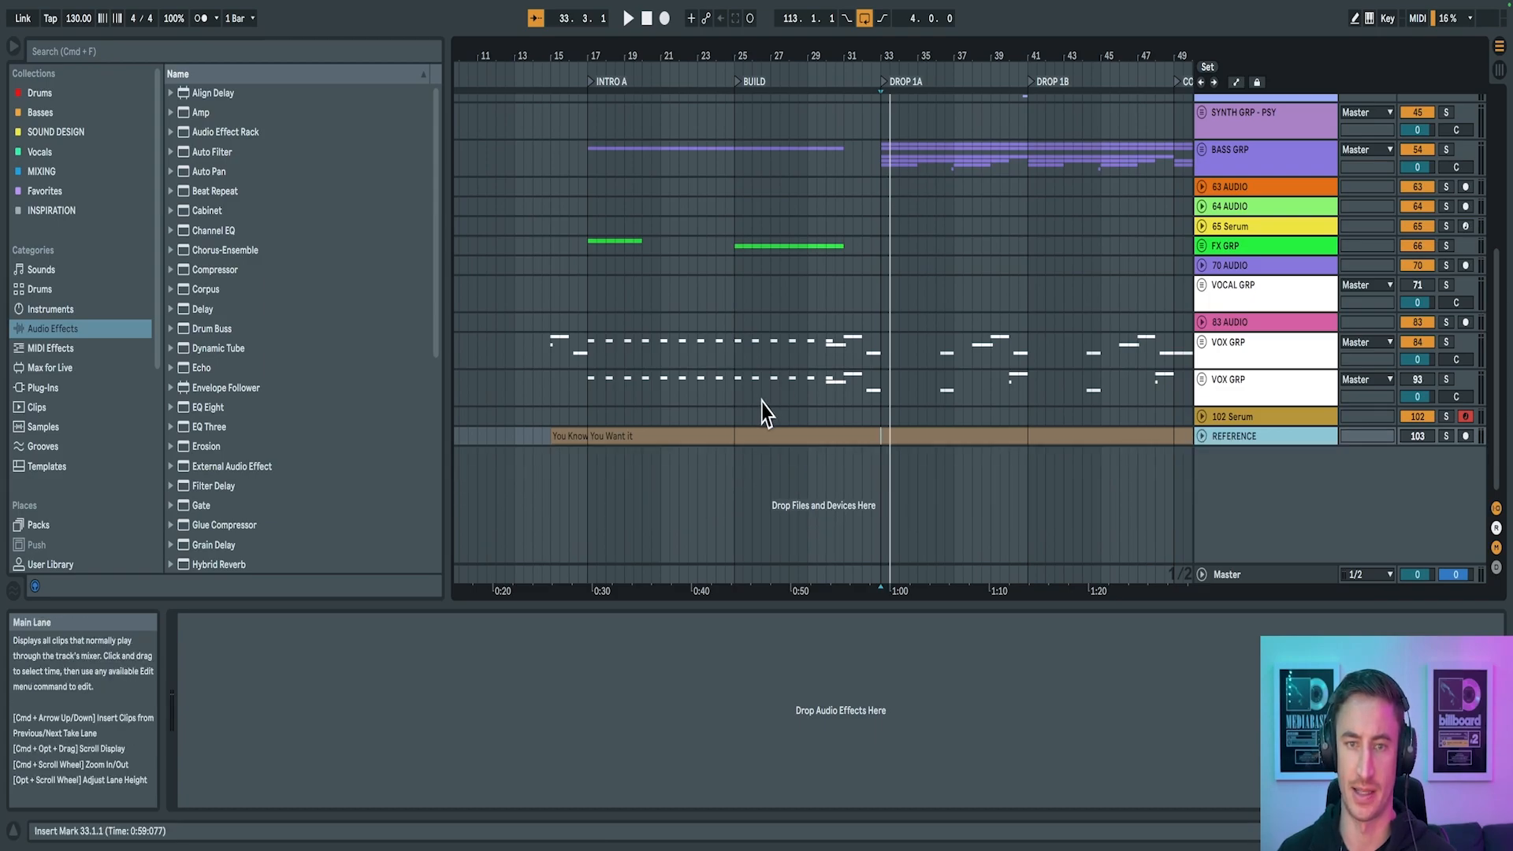
Play the arrangement from bar 25 at the BUILD section into DROP 1A, stopping around bar 35
left_click(736, 416)
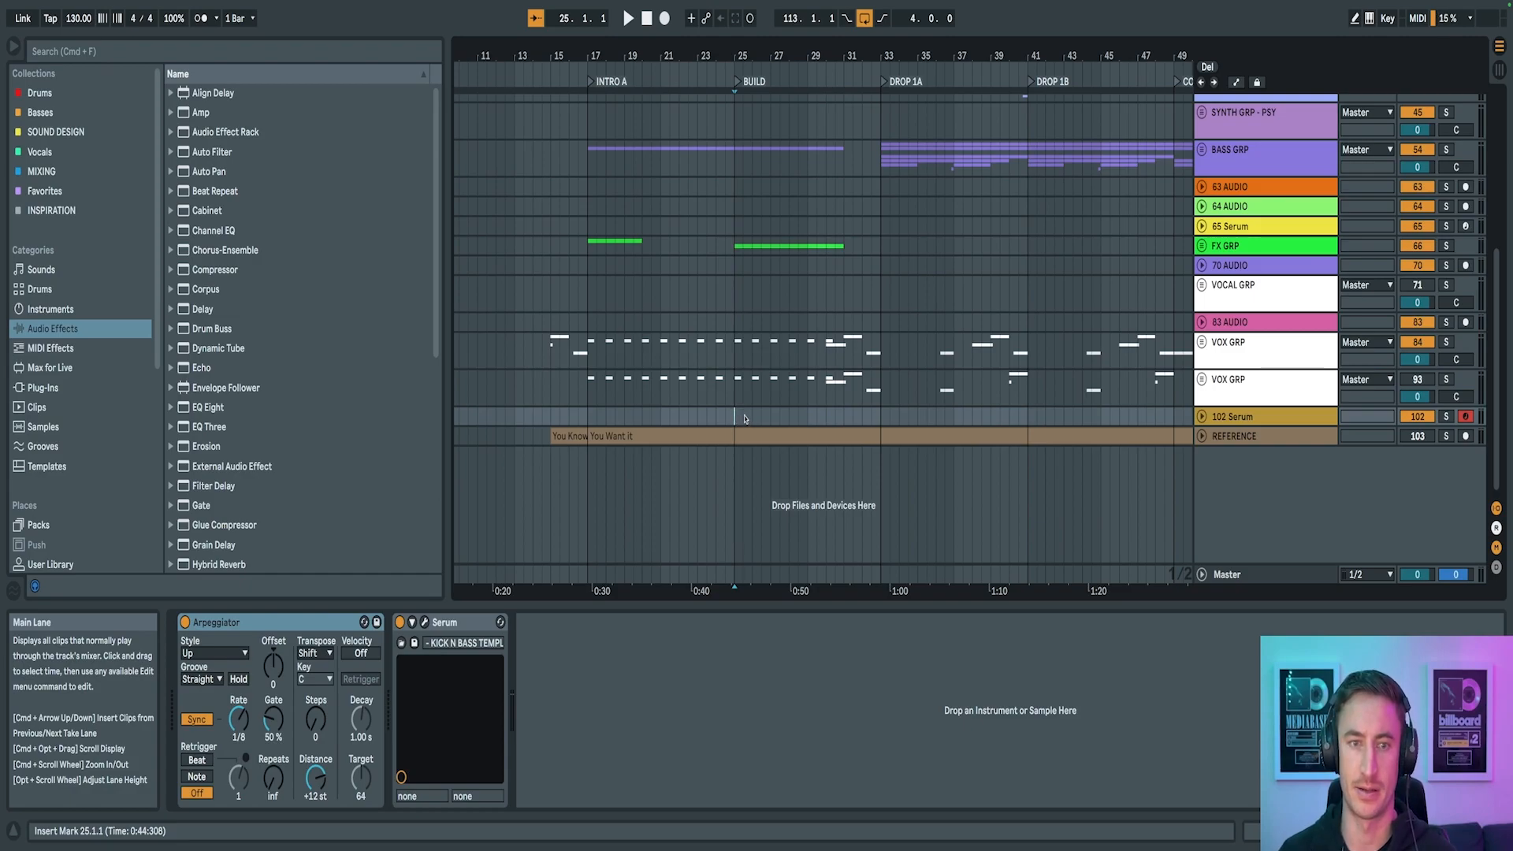
left_click(1229, 436)
left_click(1202, 438)
left_click(1202, 438)
scroll(962, 360, "left", 1)
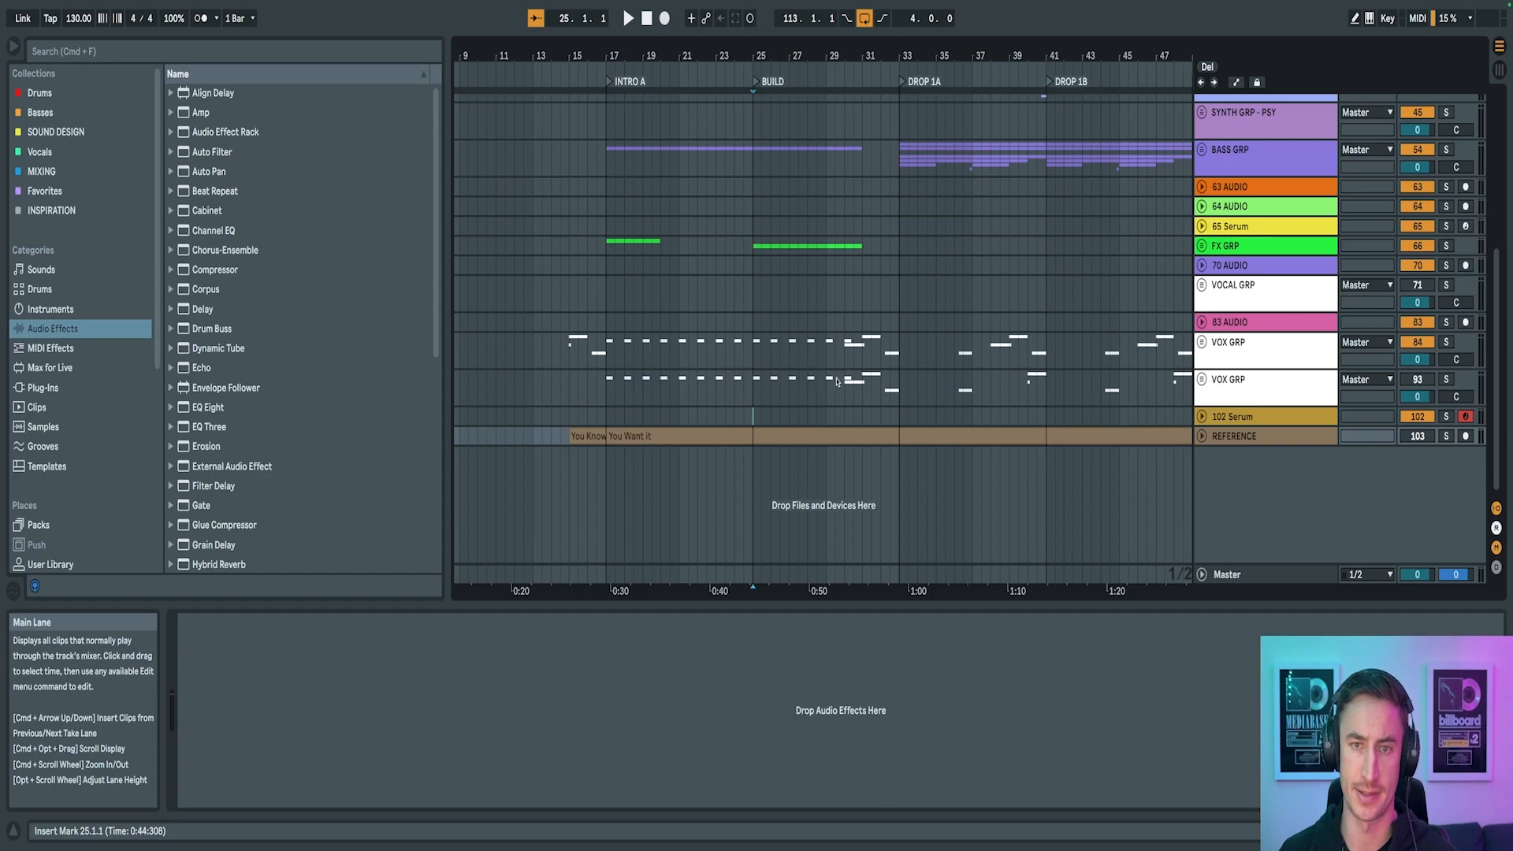
key("space")
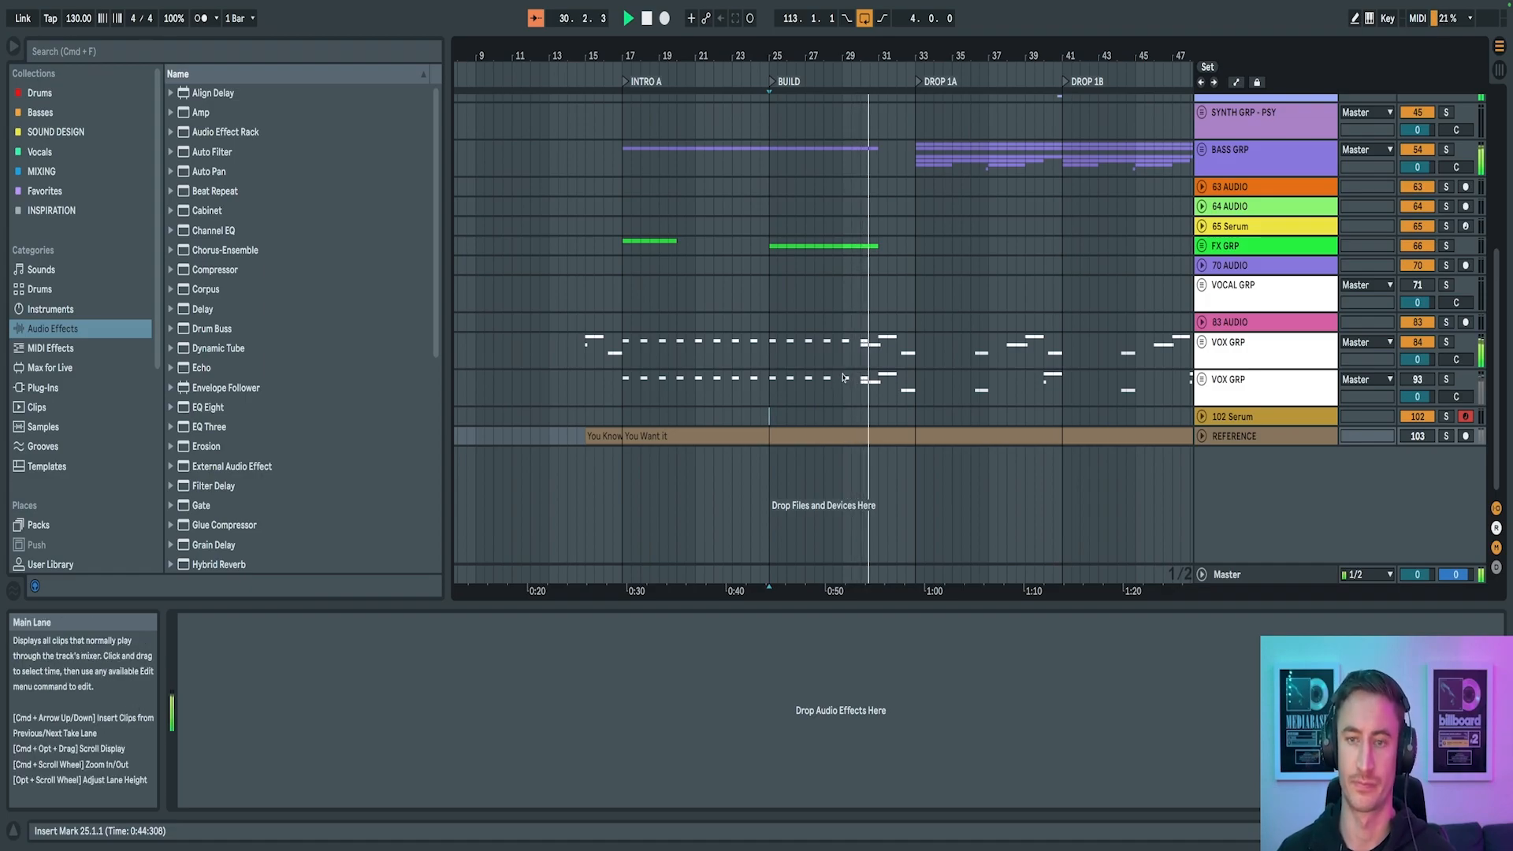
scroll(862, 384, "right", 1)
scroll(861, 384, "up", 1)
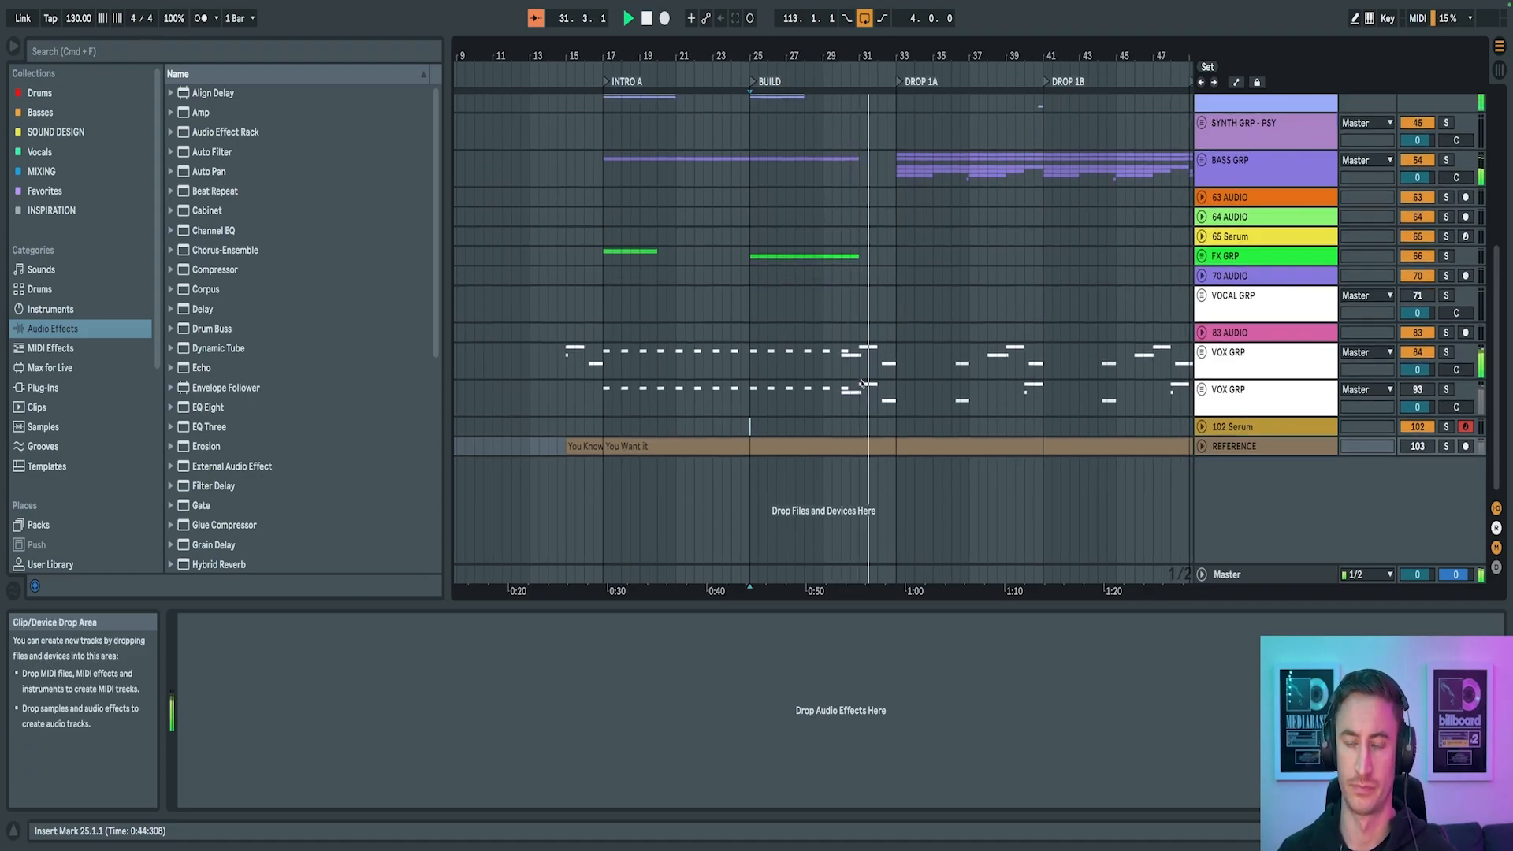
scroll(861, 384, "right", 2)
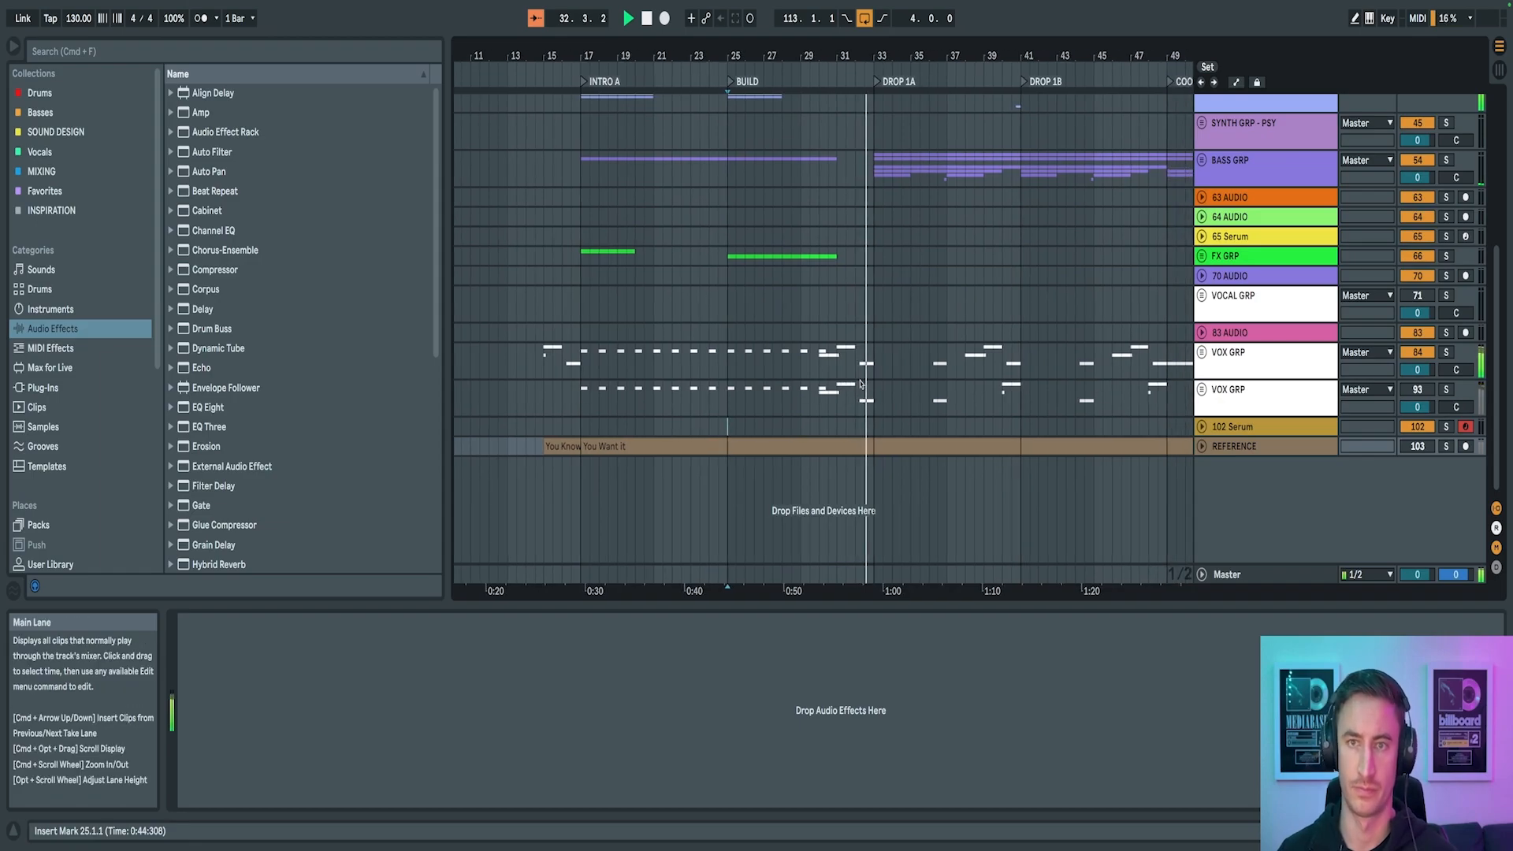
scroll(861, 385, "right", 3)
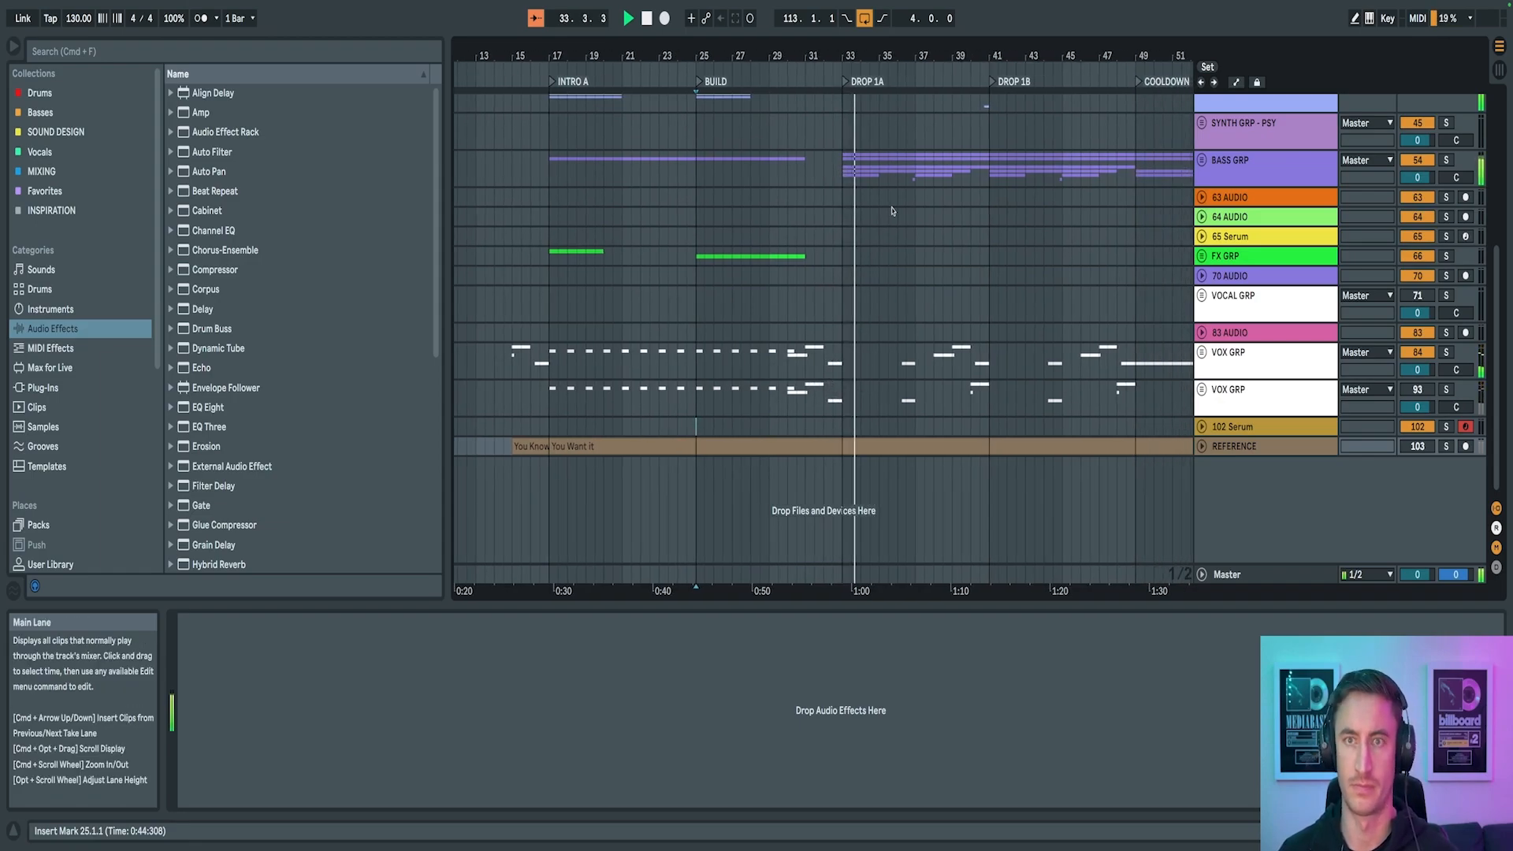
left_click_drag(895, 50, 895, 57)
scroll(895, 276, "left", 2)
scroll(896, 304, "right", 1)
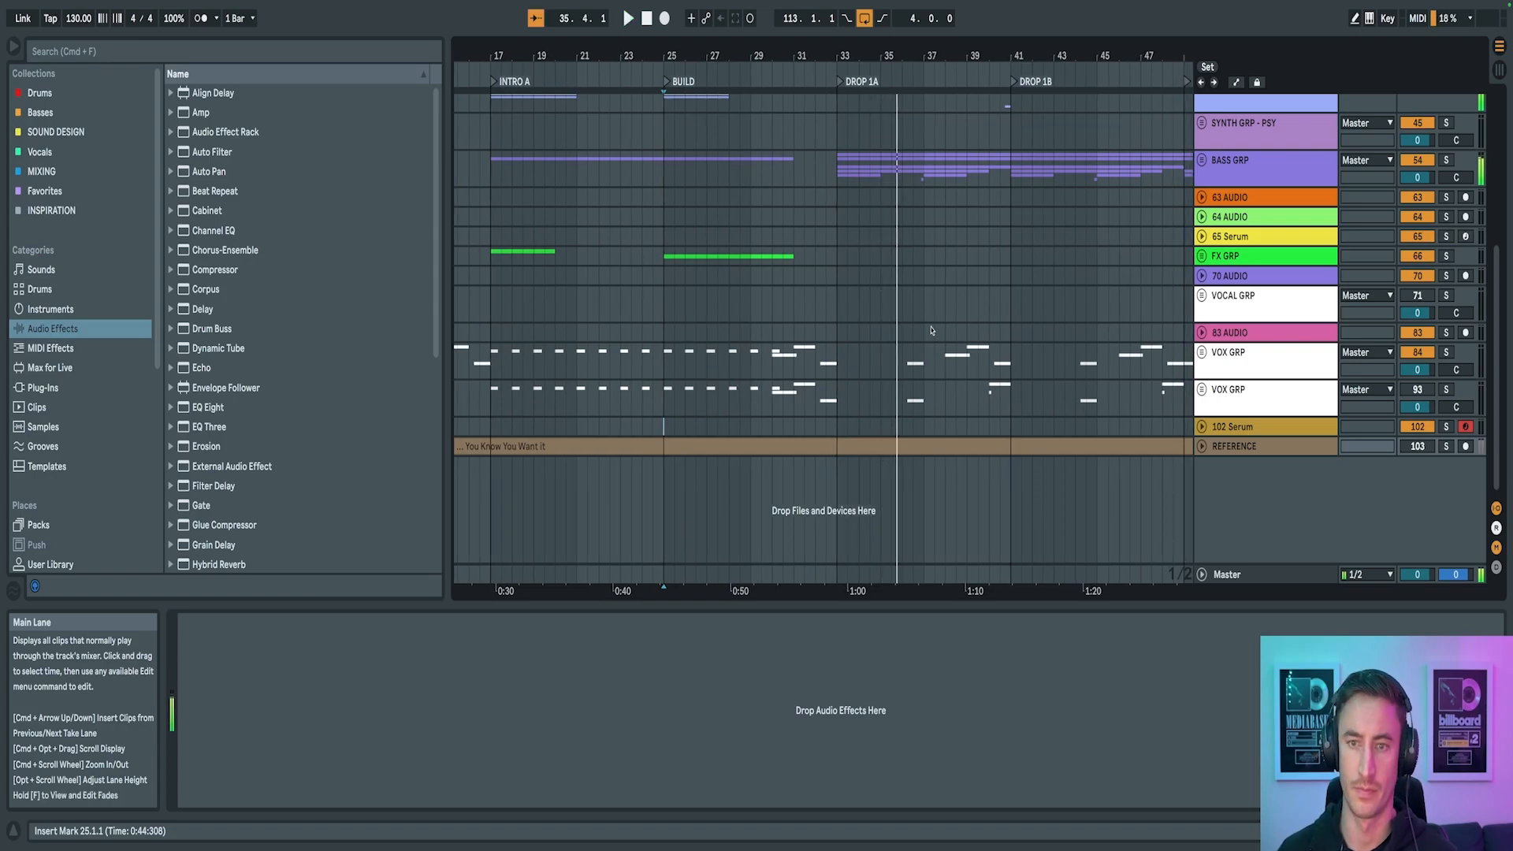
Place the insert marker at bar 33, the start of DROP 1A, and expand the REFERENCE track
left_click(837, 303)
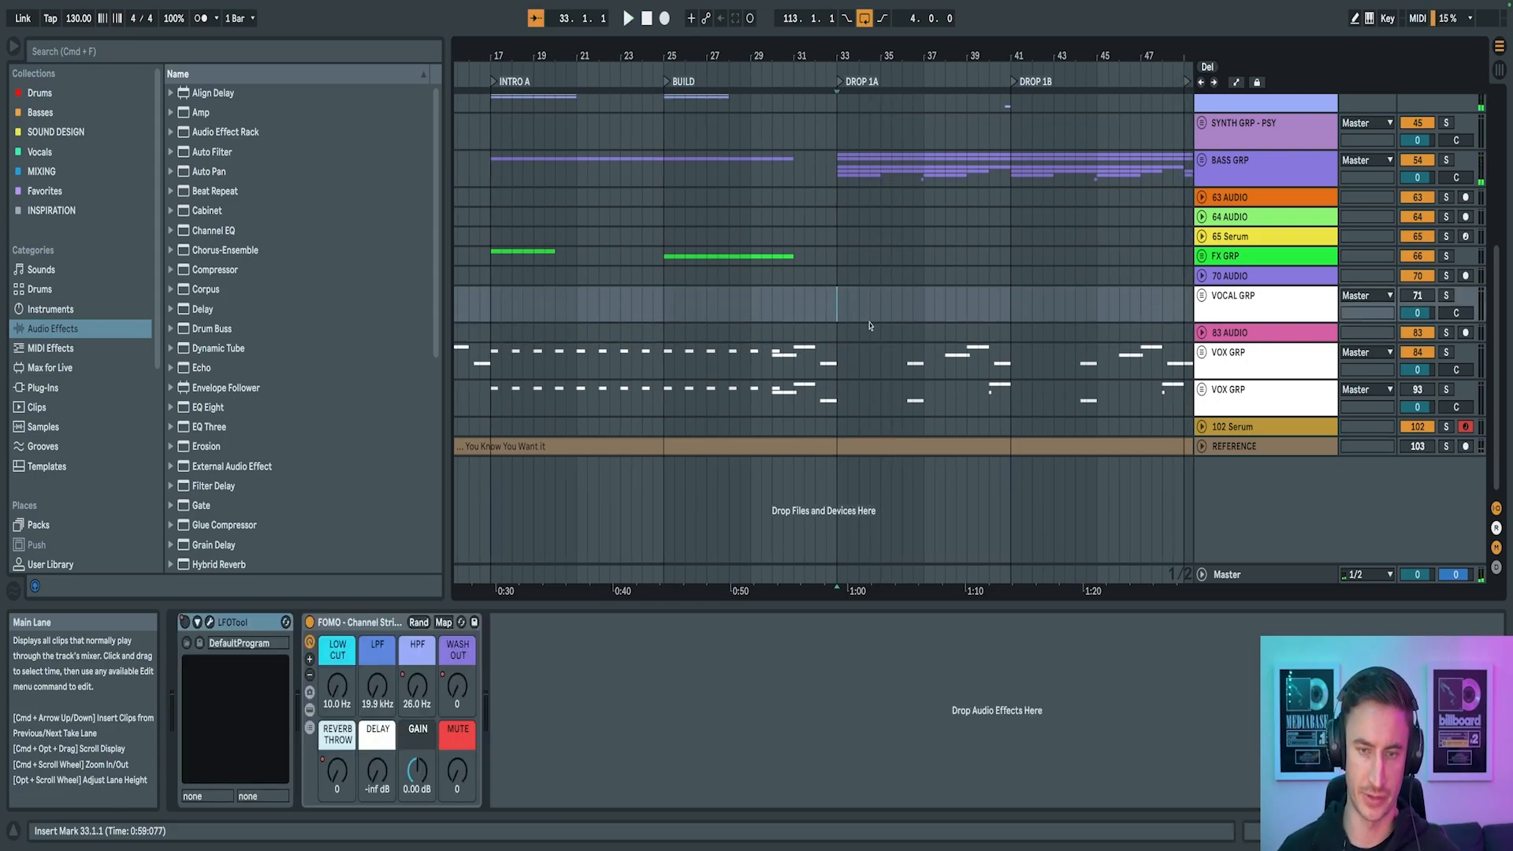
scroll(873, 311, "left", 2)
left_click_drag(871, 57, 878, 32)
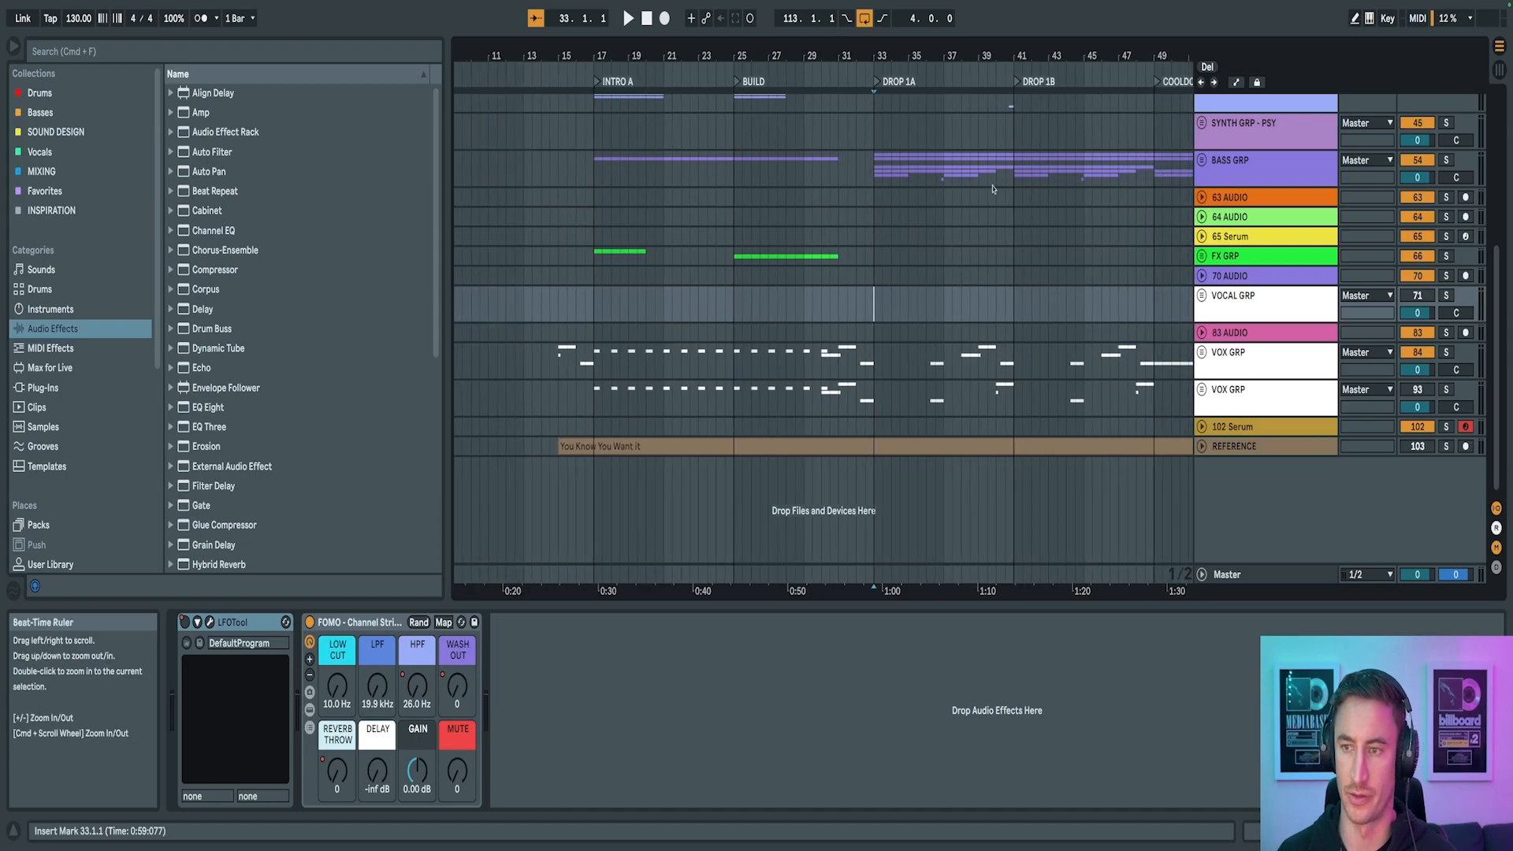
left_click(1211, 449)
left_click(1201, 447)
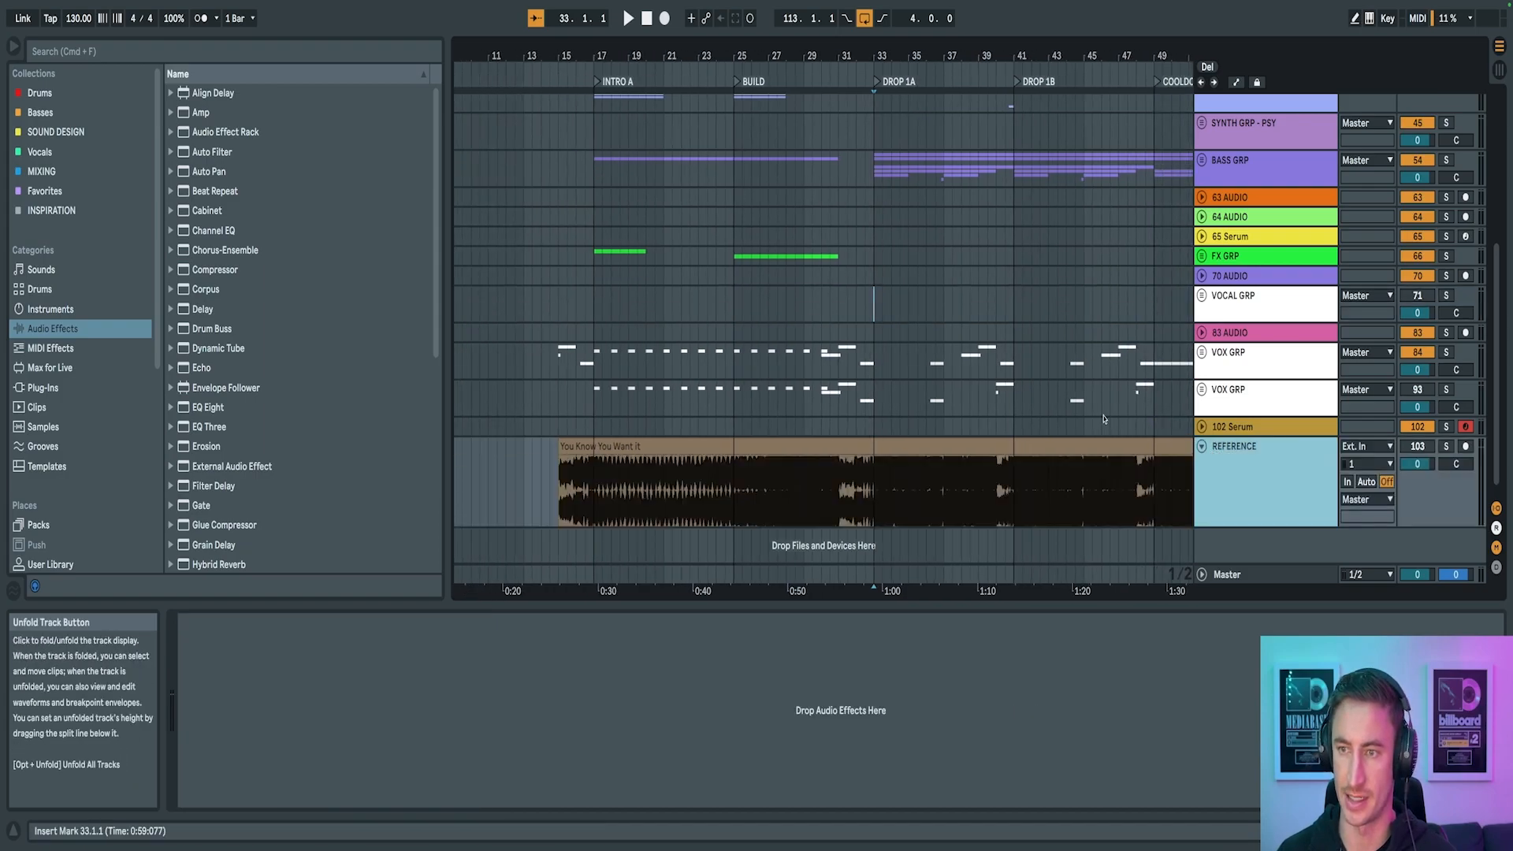
Shift the whole REFERENCE clip slightly earlier so its drop's first transient lines up exactly with bar 33
scroll(1102, 419, "down", 1)
left_click_drag(875, 50, 874, 142)
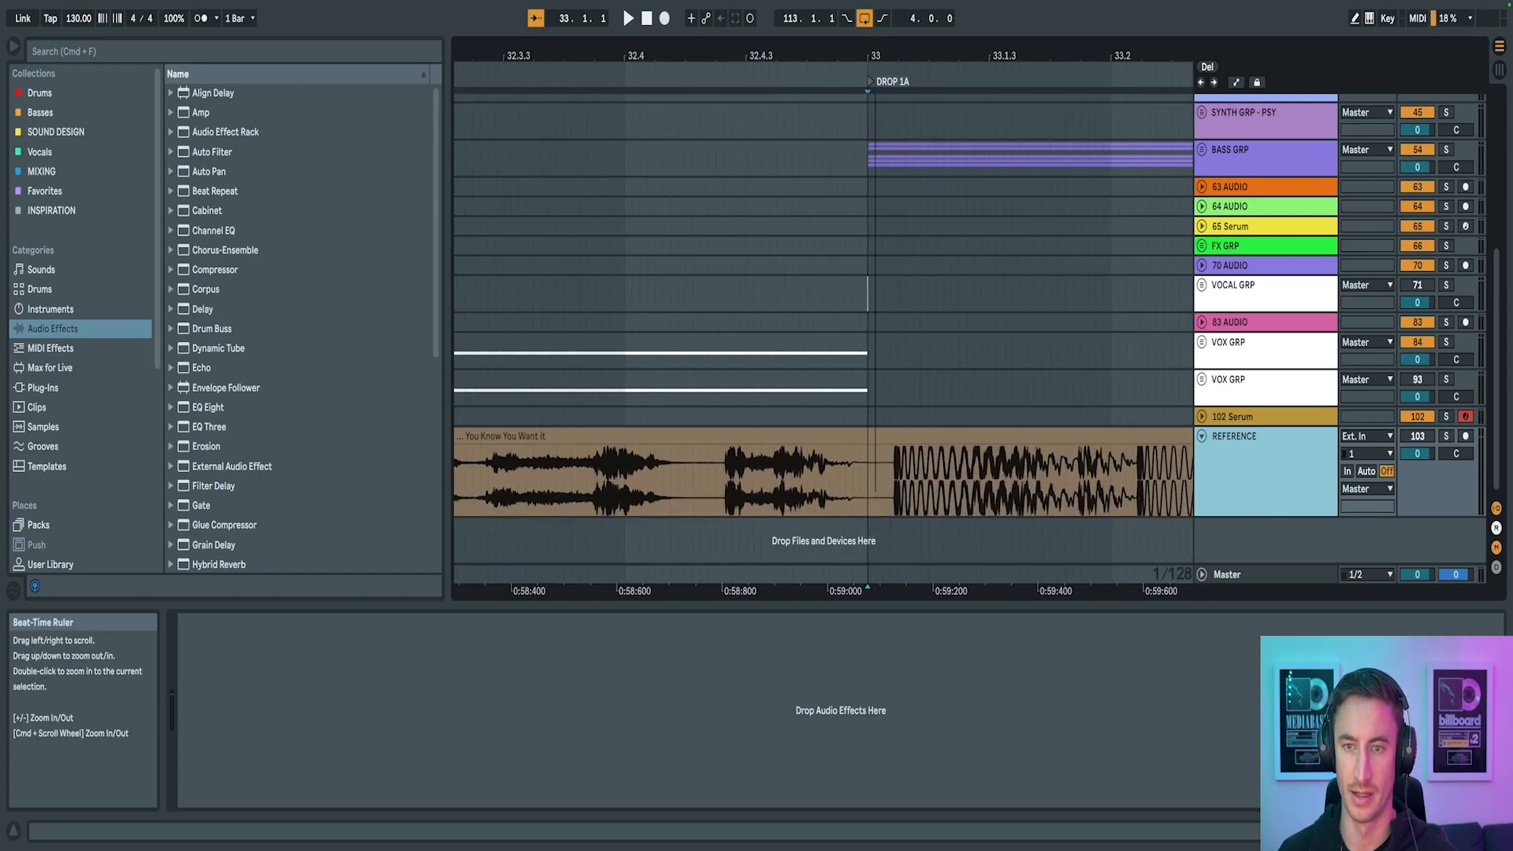
left_click_drag(866, 490, 898, 482)
left_click_drag(896, 54, 895, 78)
left_click(881, 434)
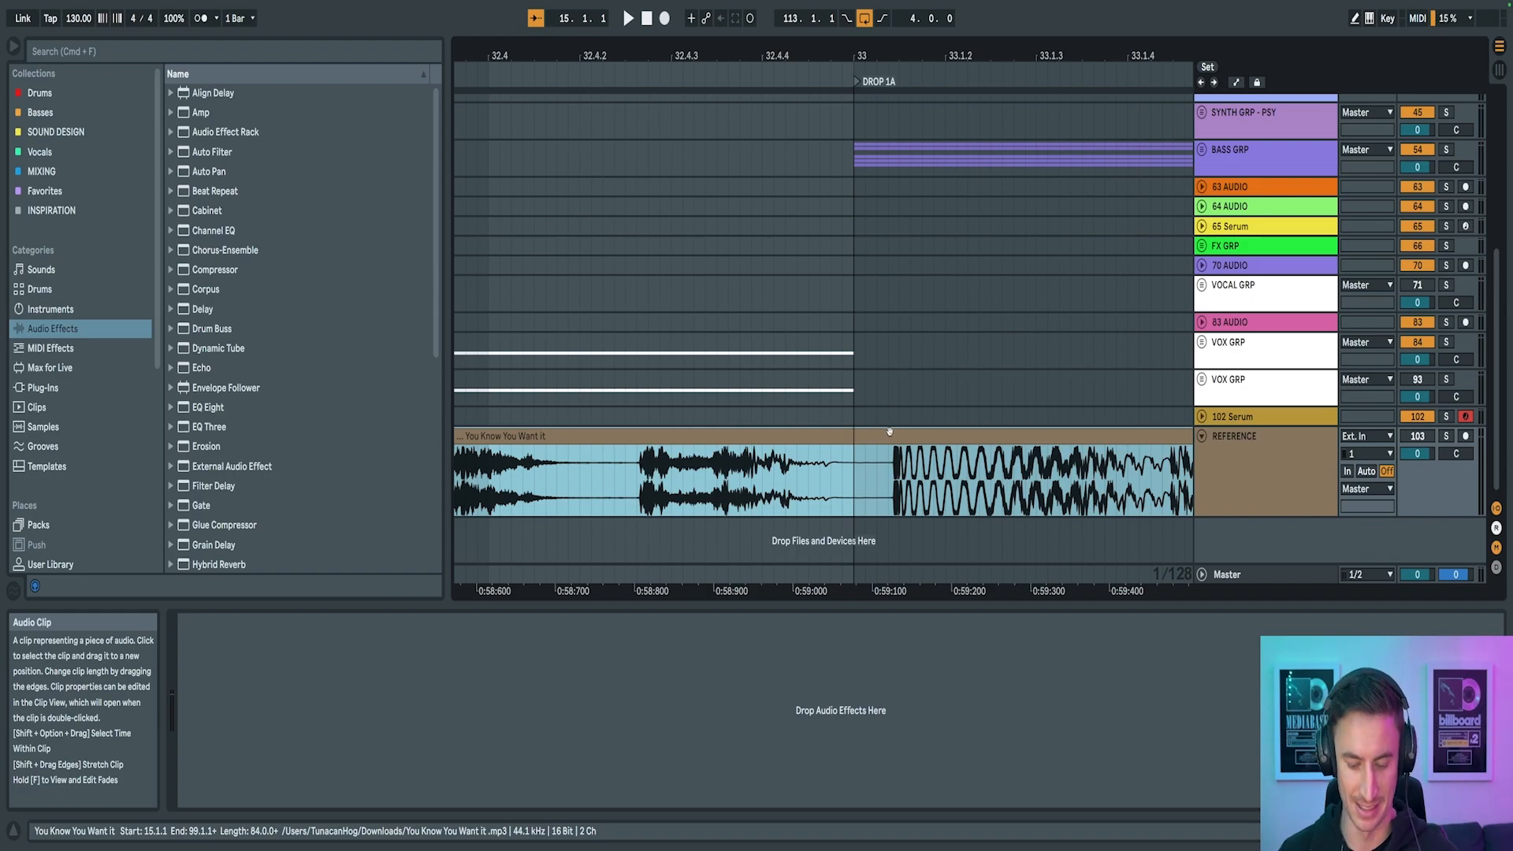
left_click_drag(898, 434, 862, 444)
left_click(855, 469)
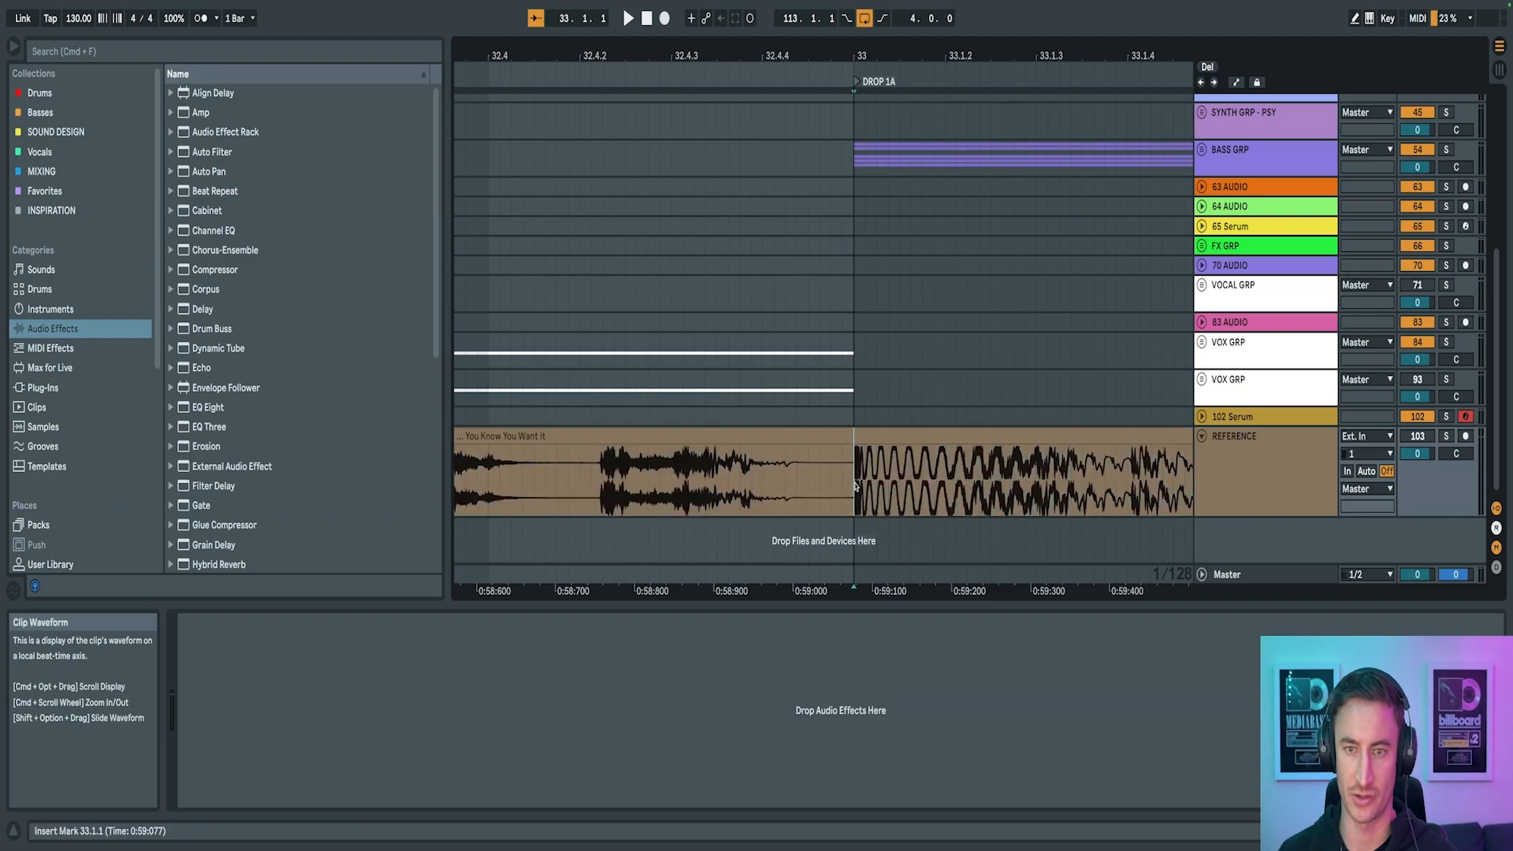
Examine the key mappings, in particular the key assigned to the REFERENCE track's Solo/Cue switch
left_click_drag(848, 52, 846, 21)
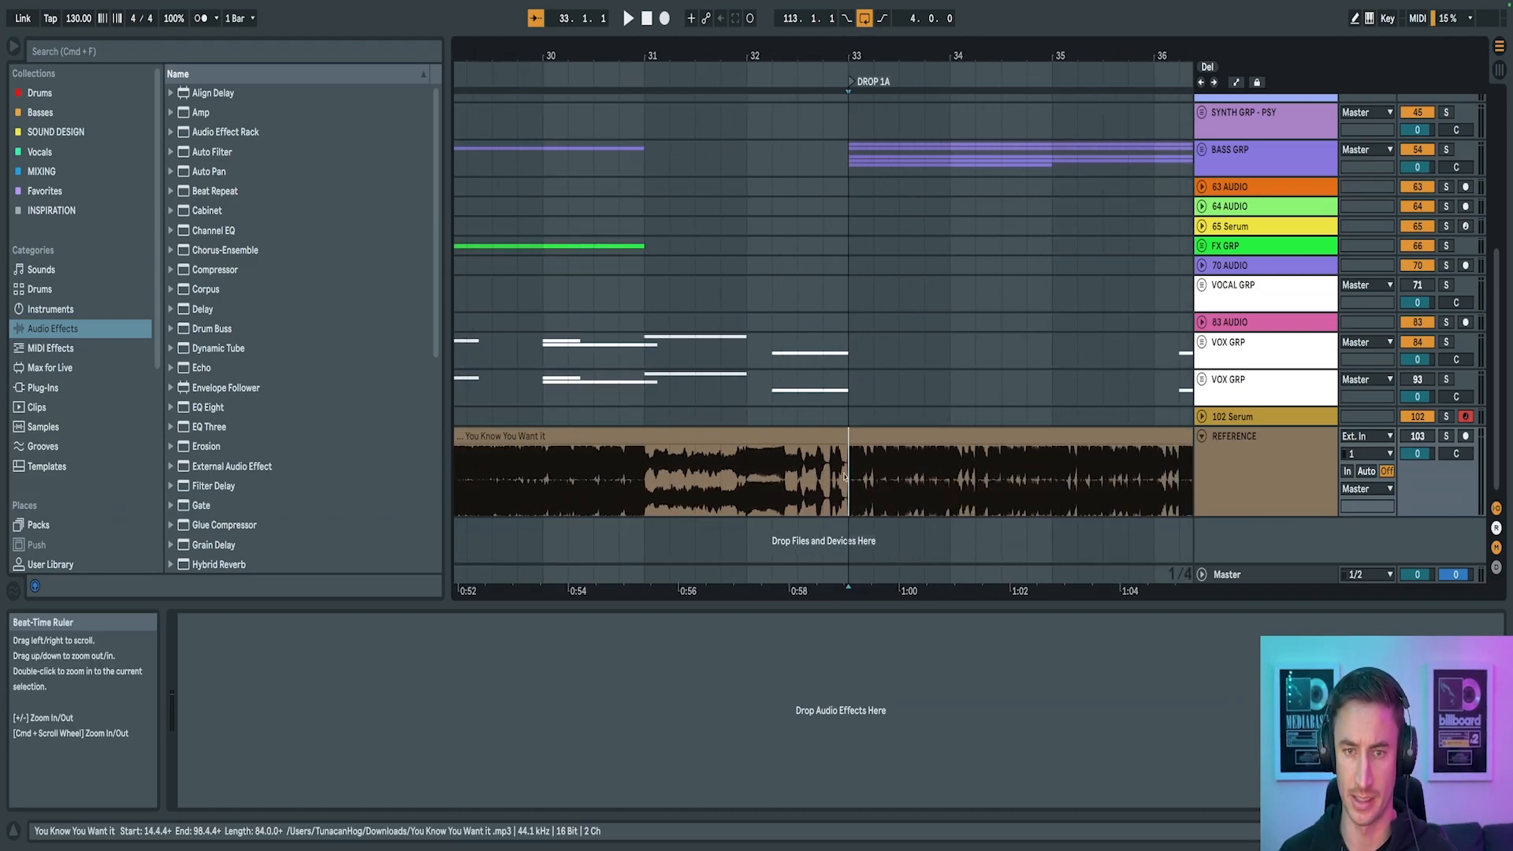
scroll(855, 489, "right", 1)
scroll(839, 481, "left", 1)
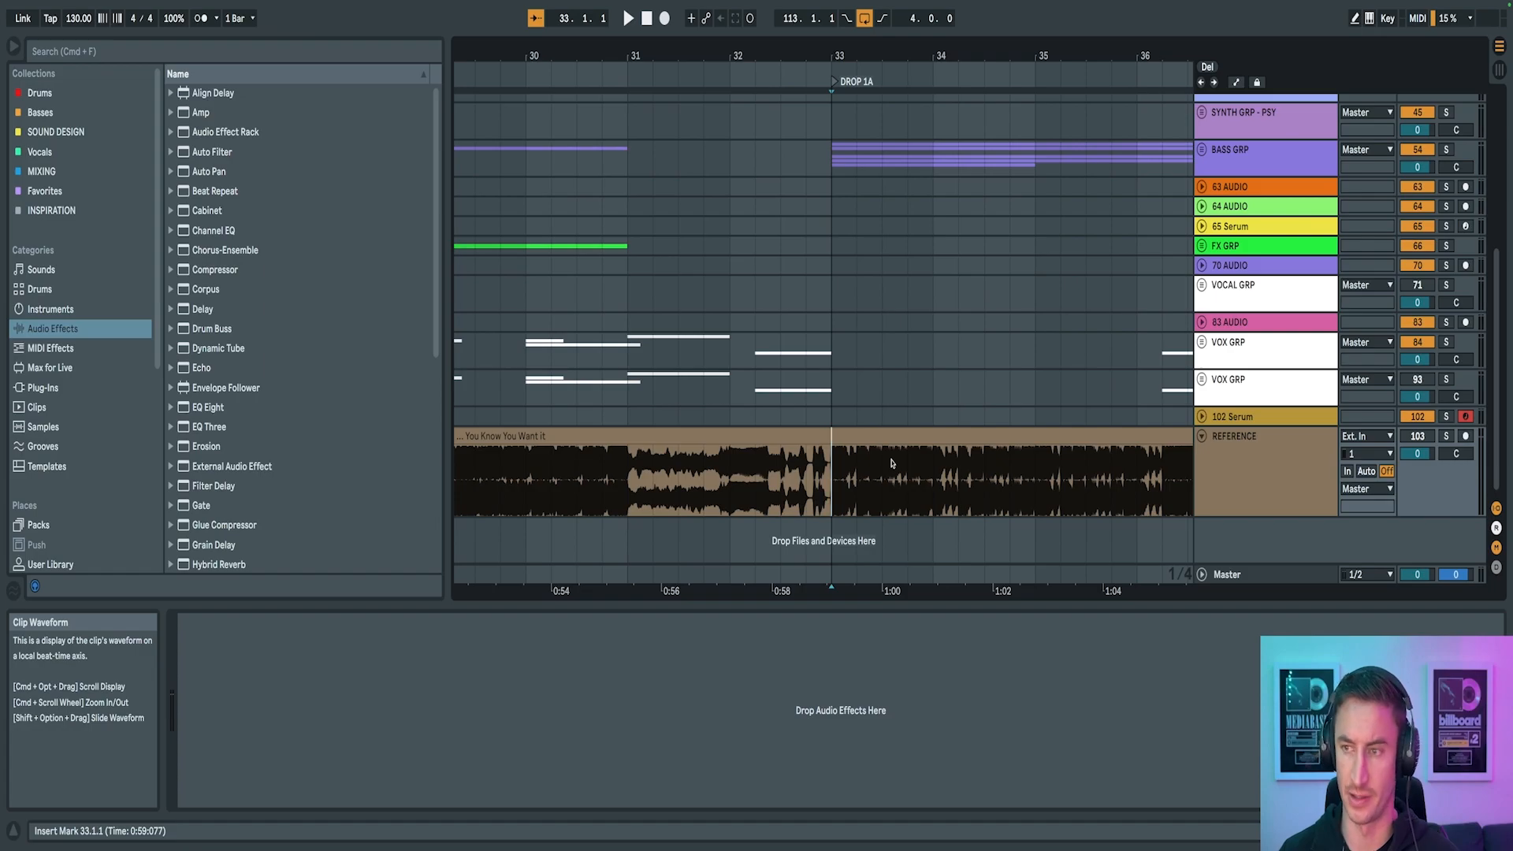
key("super+k")
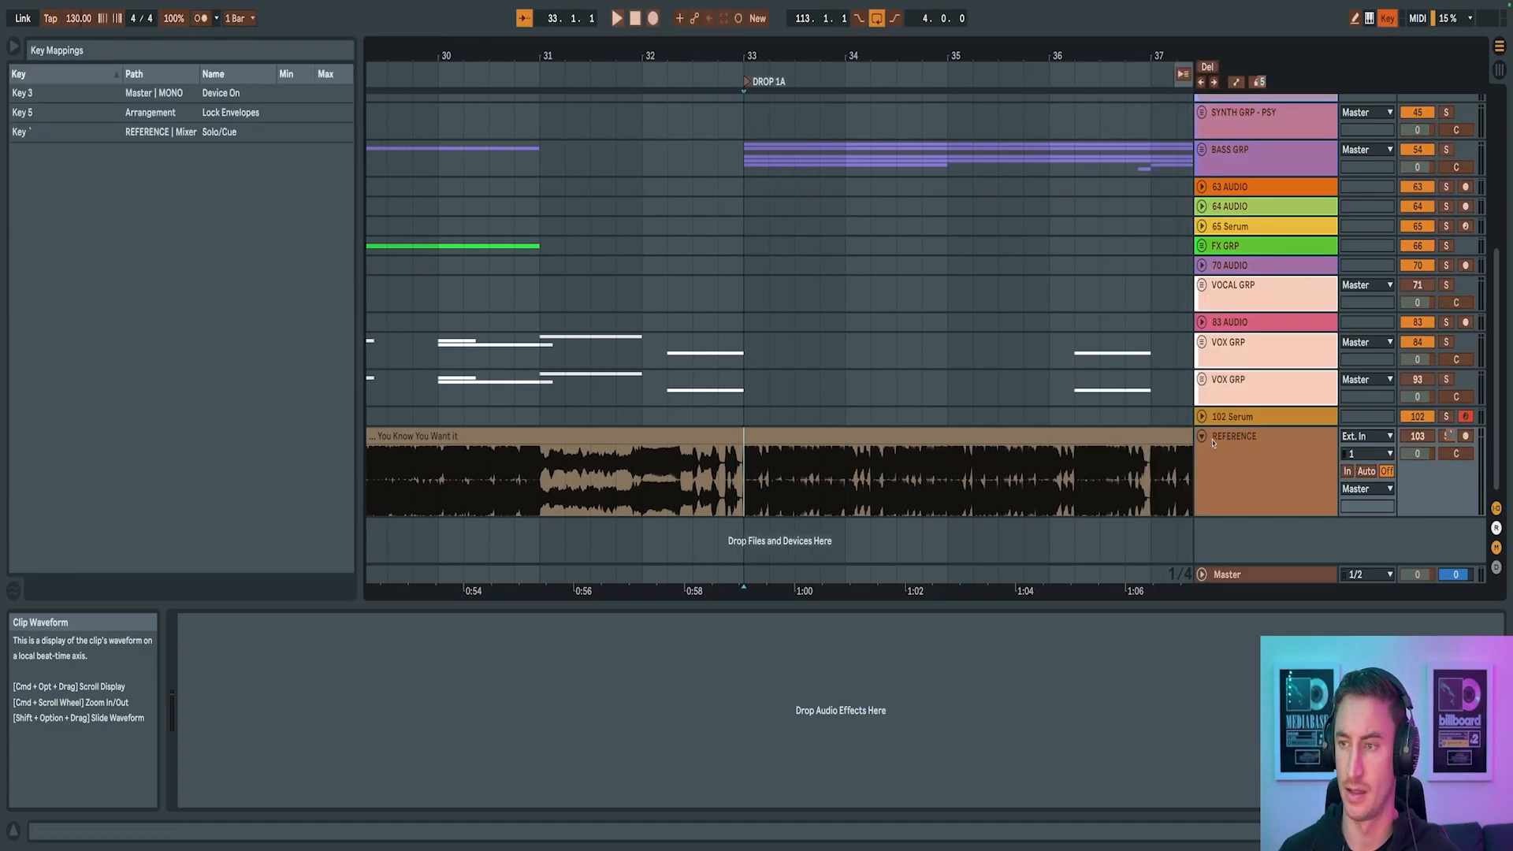
key("super+k")
key("super+k")
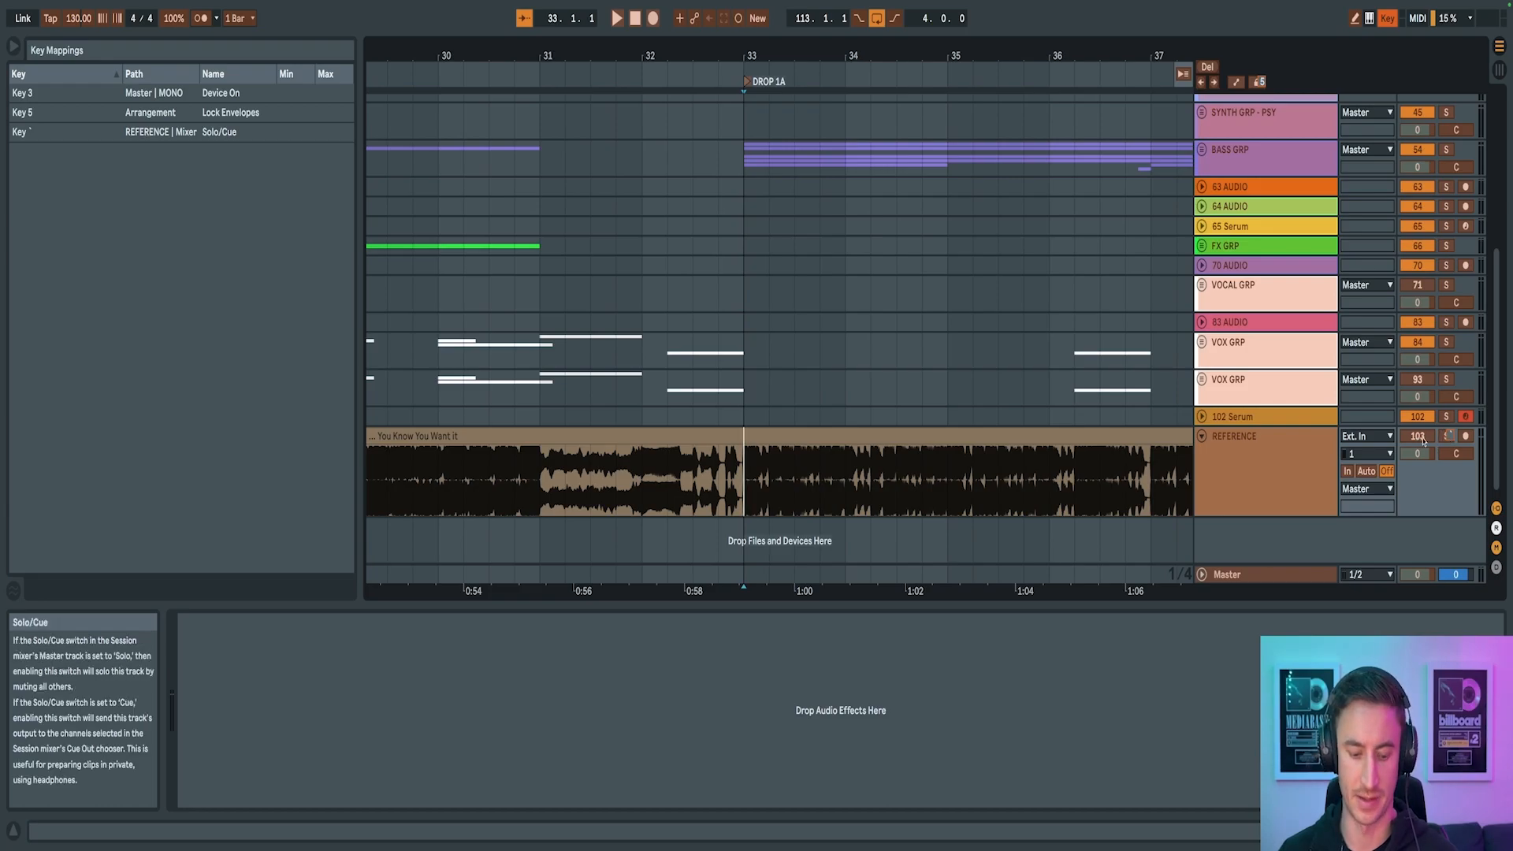
key("super+k")
key("Tab")
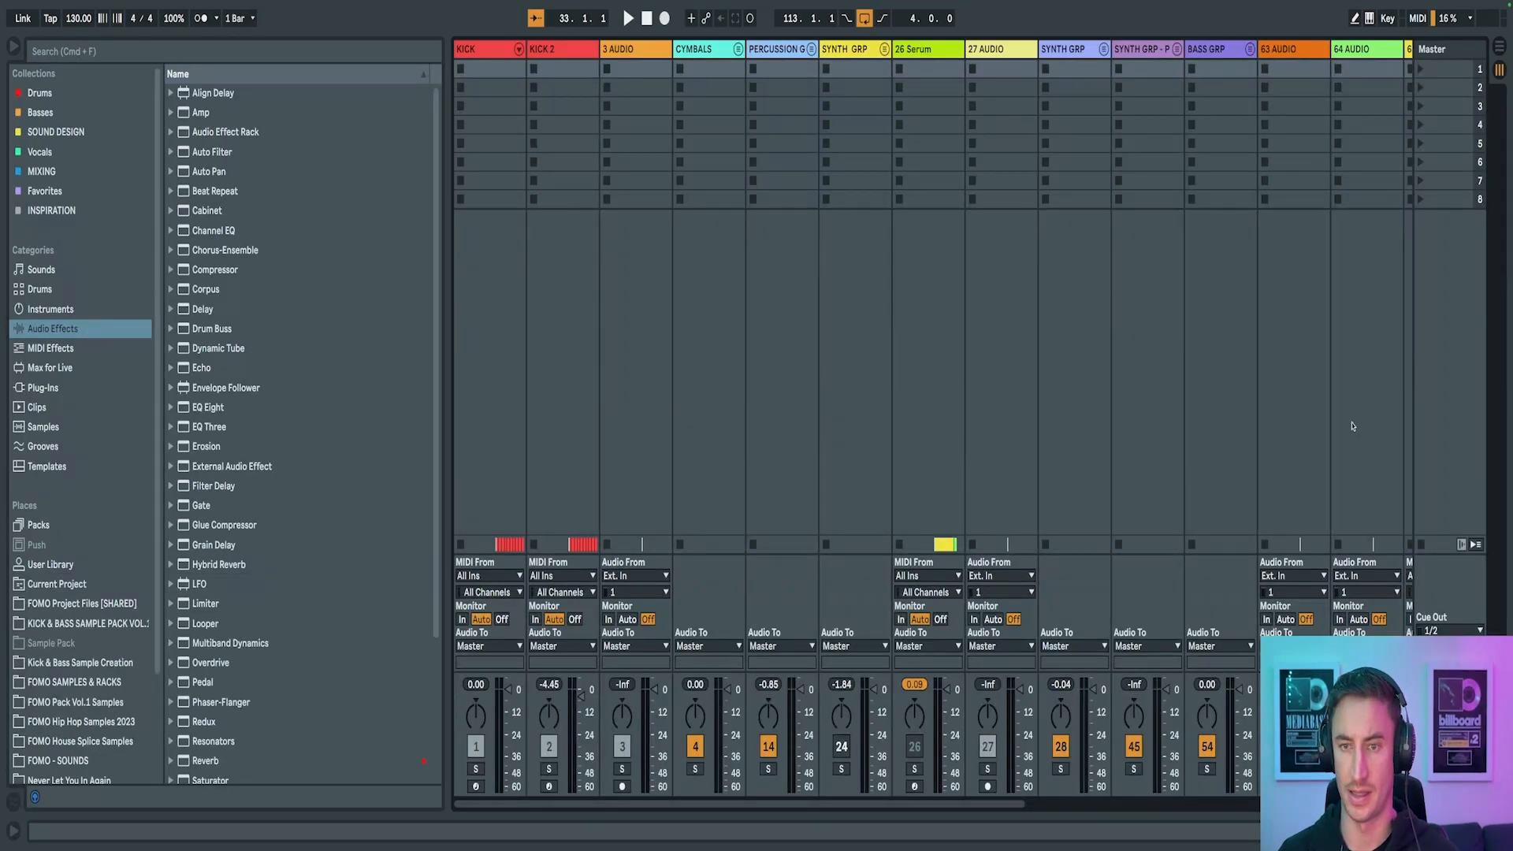
key("Tab")
Play the start of DROP 1A from bar 33 in the arrangement
left_click_drag(854, 56, 854, 24)
key("space")
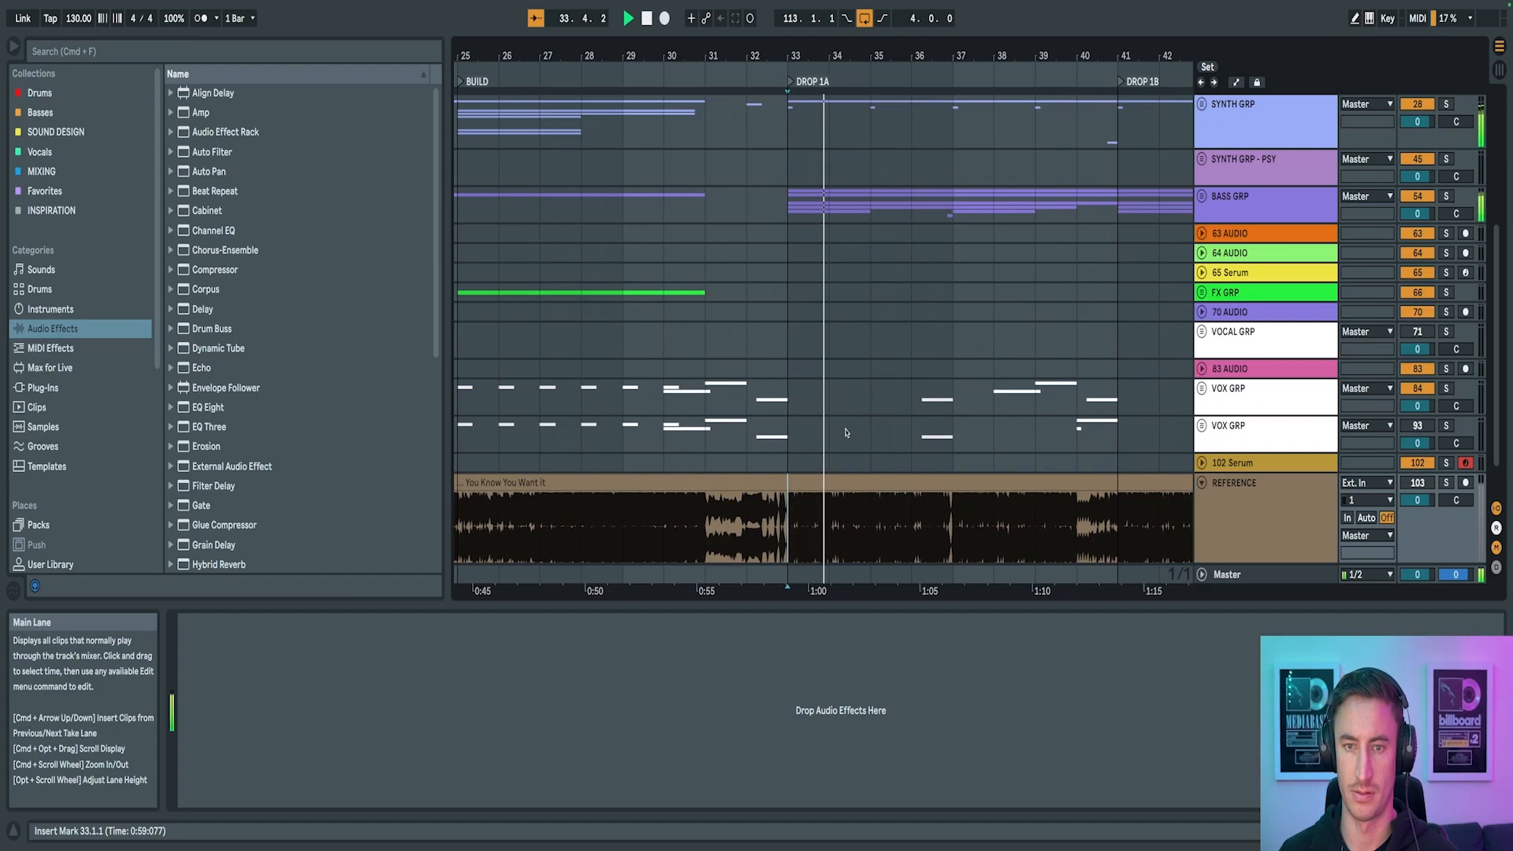
left_click_drag(780, 47, 793, 67)
scroll(1042, 441, "down", 2)
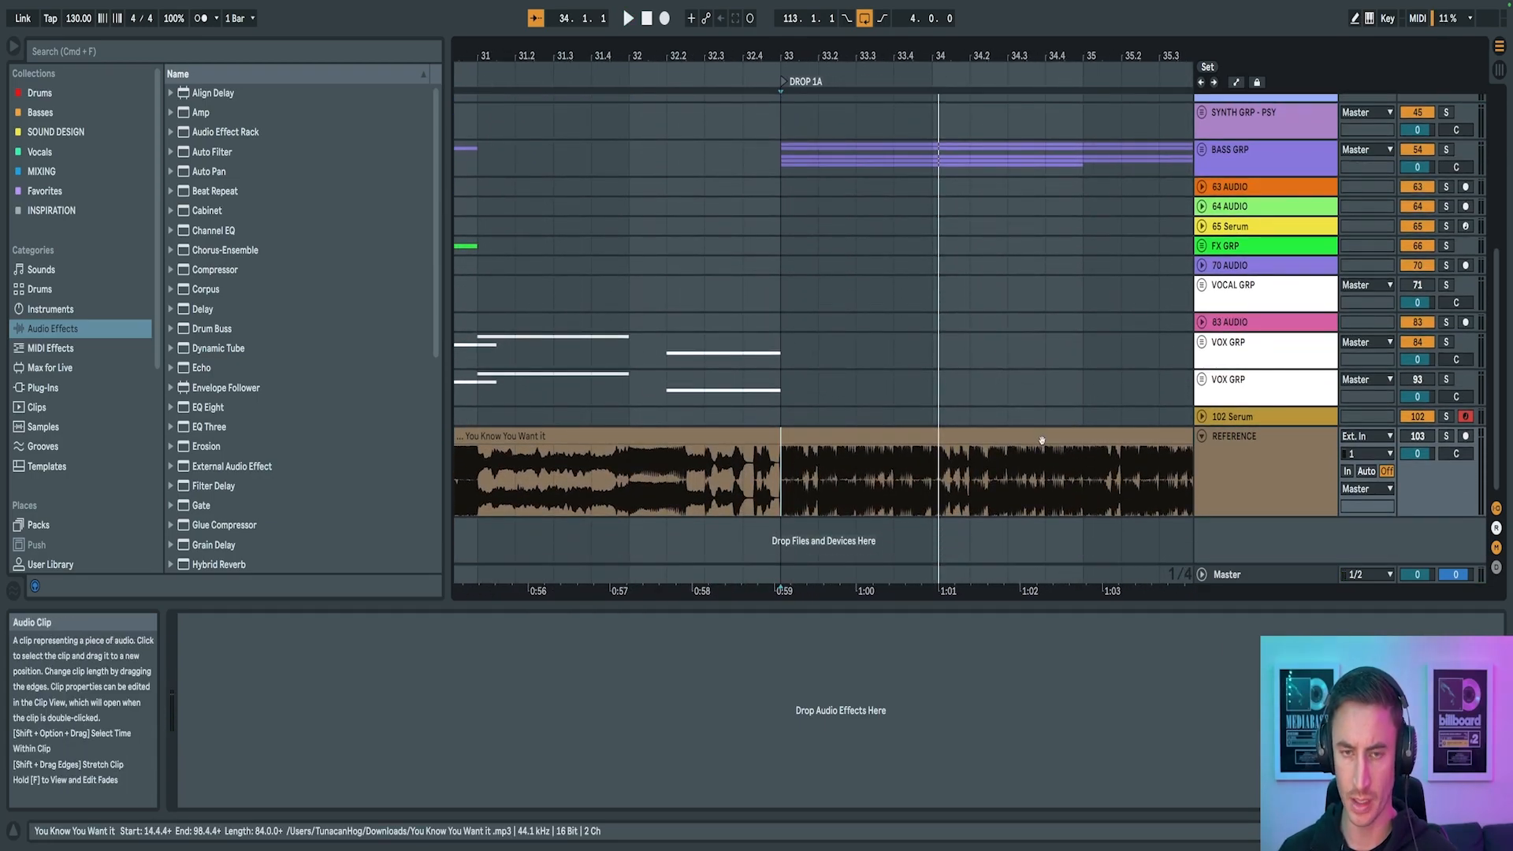
Route the REFERENCE track's audio output to Ext. Out instead of the Master
left_click(1221, 462)
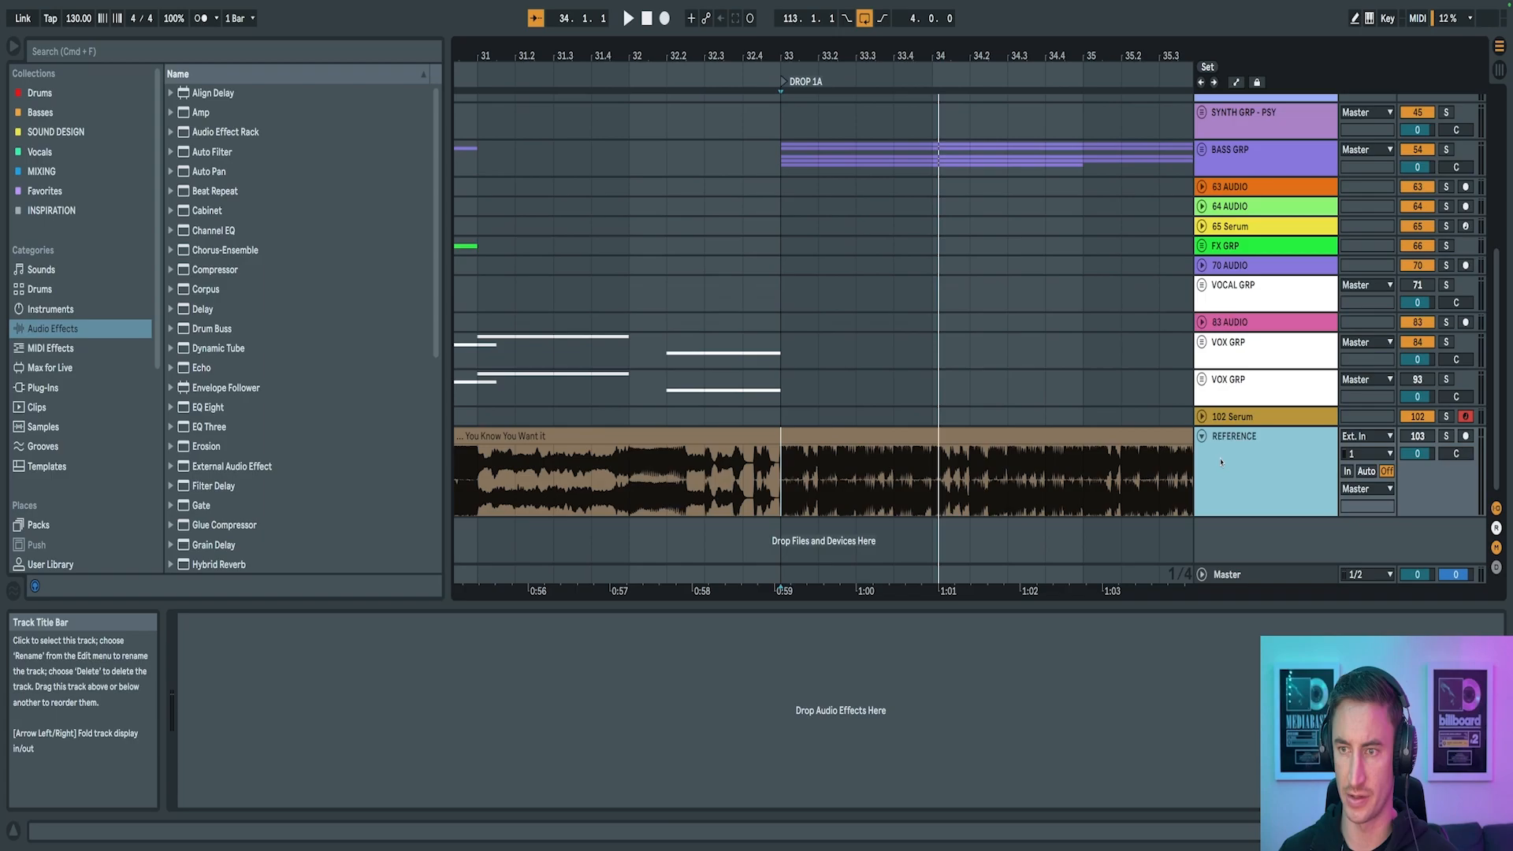
left_click(1370, 490)
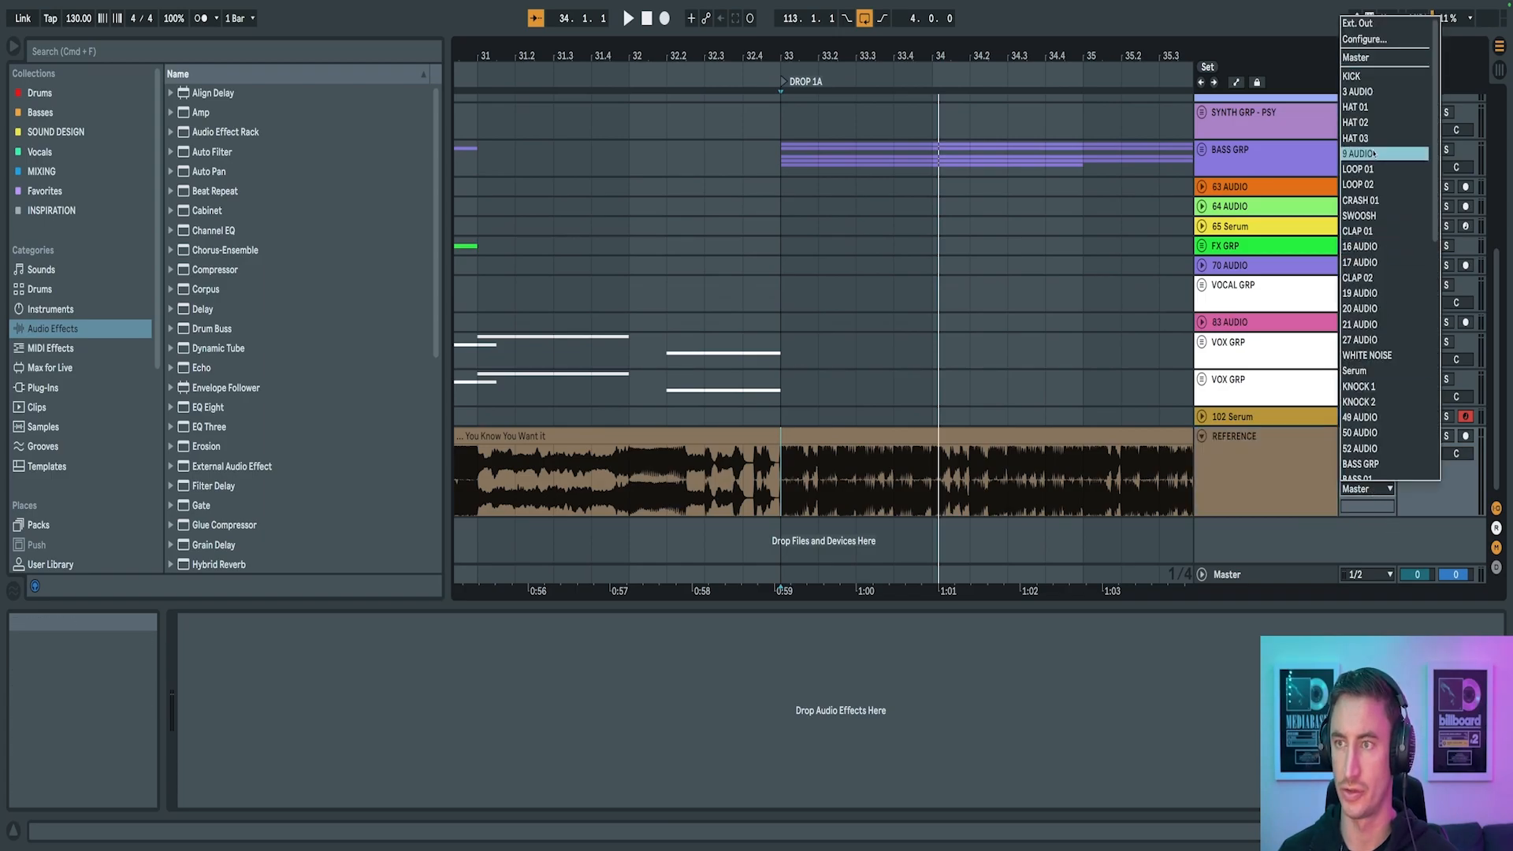
left_click(1357, 23)
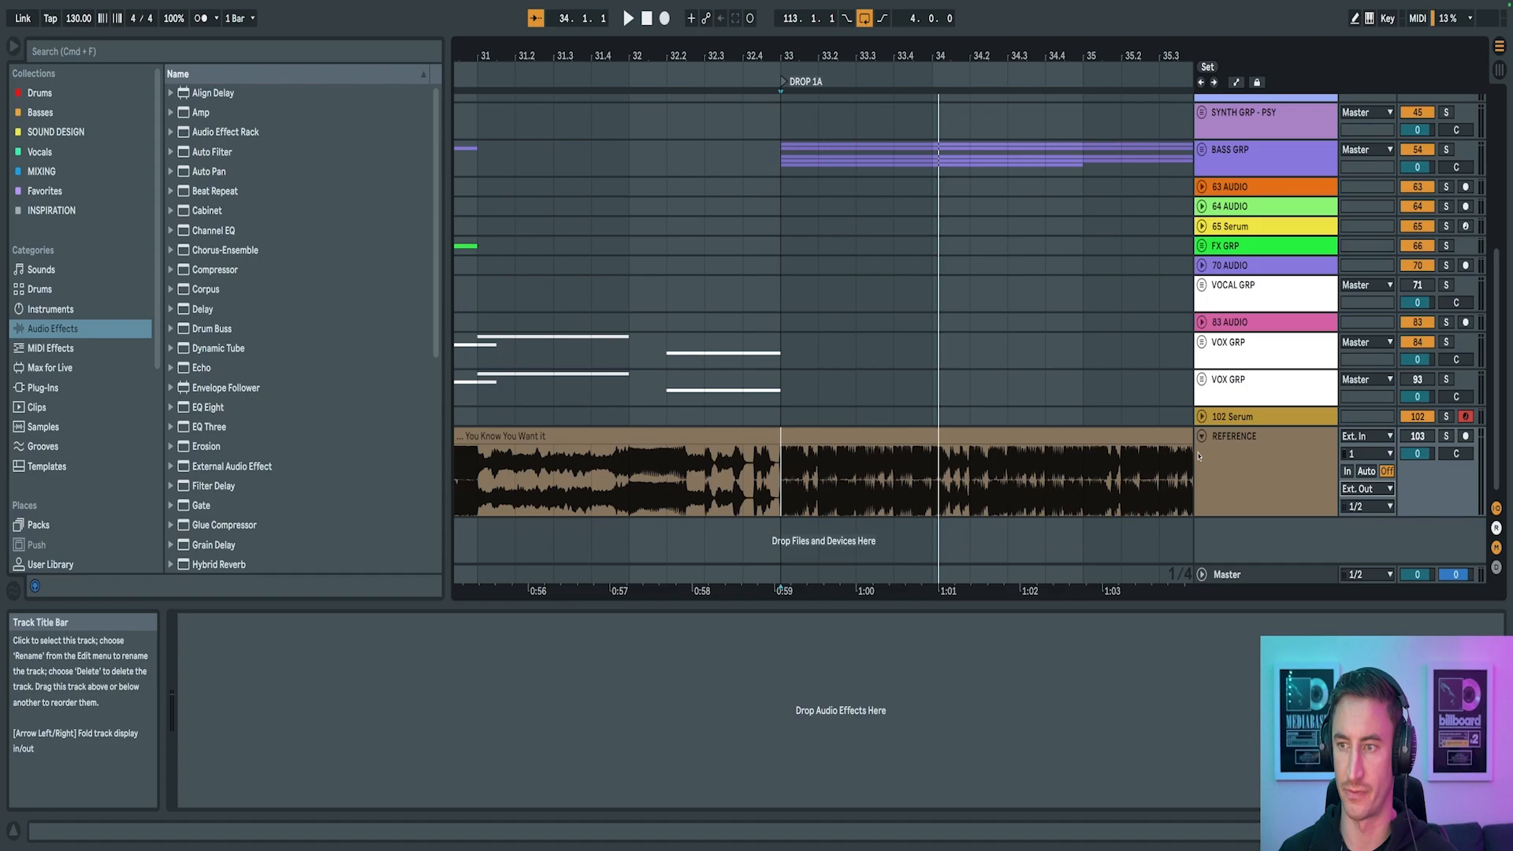
Examine the device chain on the Master track
left_click(1256, 446)
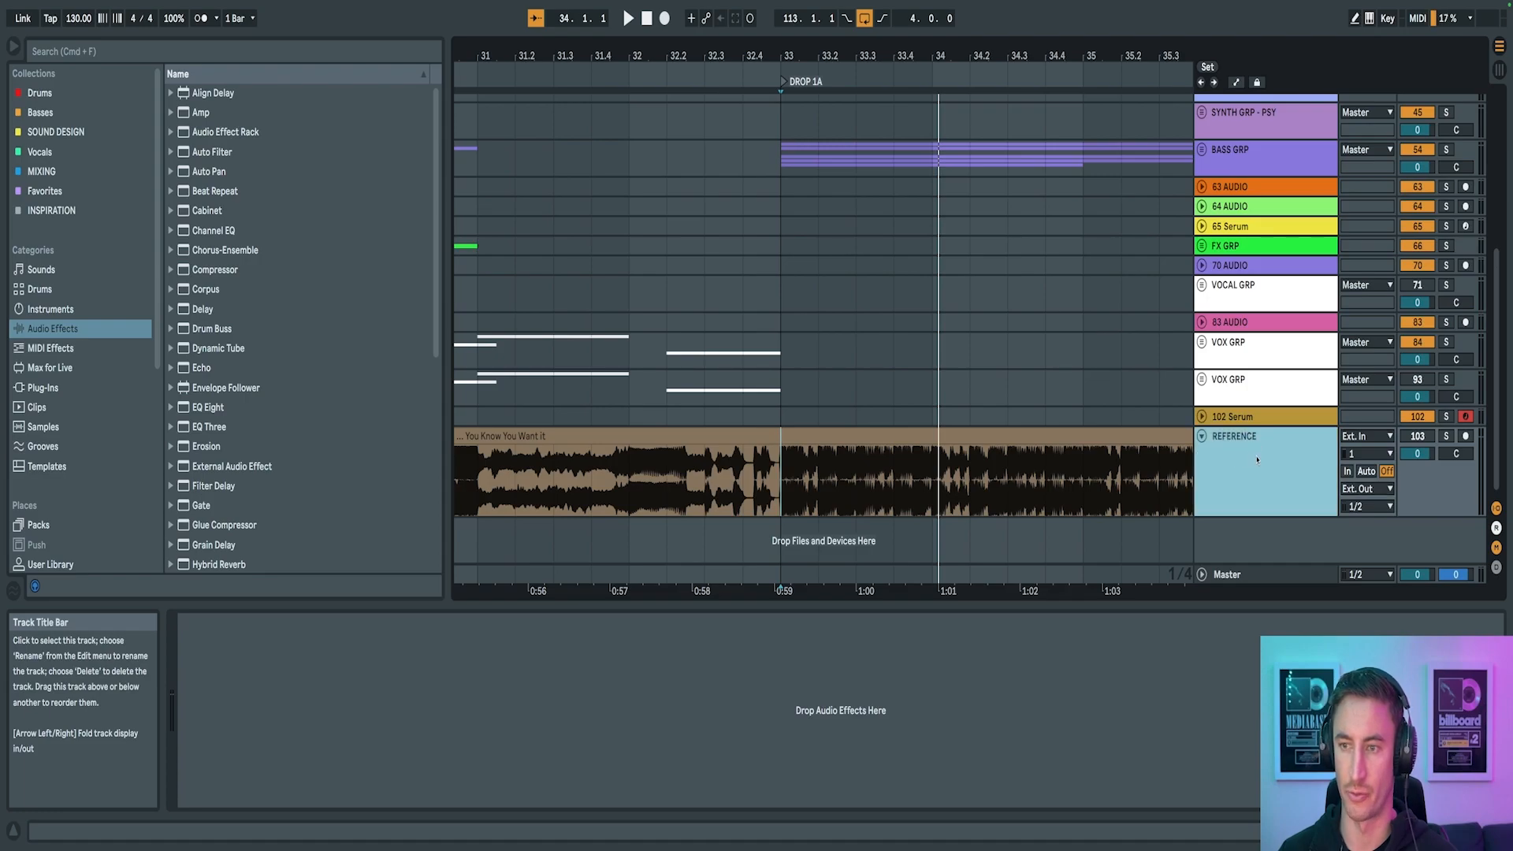
left_click(1221, 575)
left_click(1202, 574)
left_click(1201, 486)
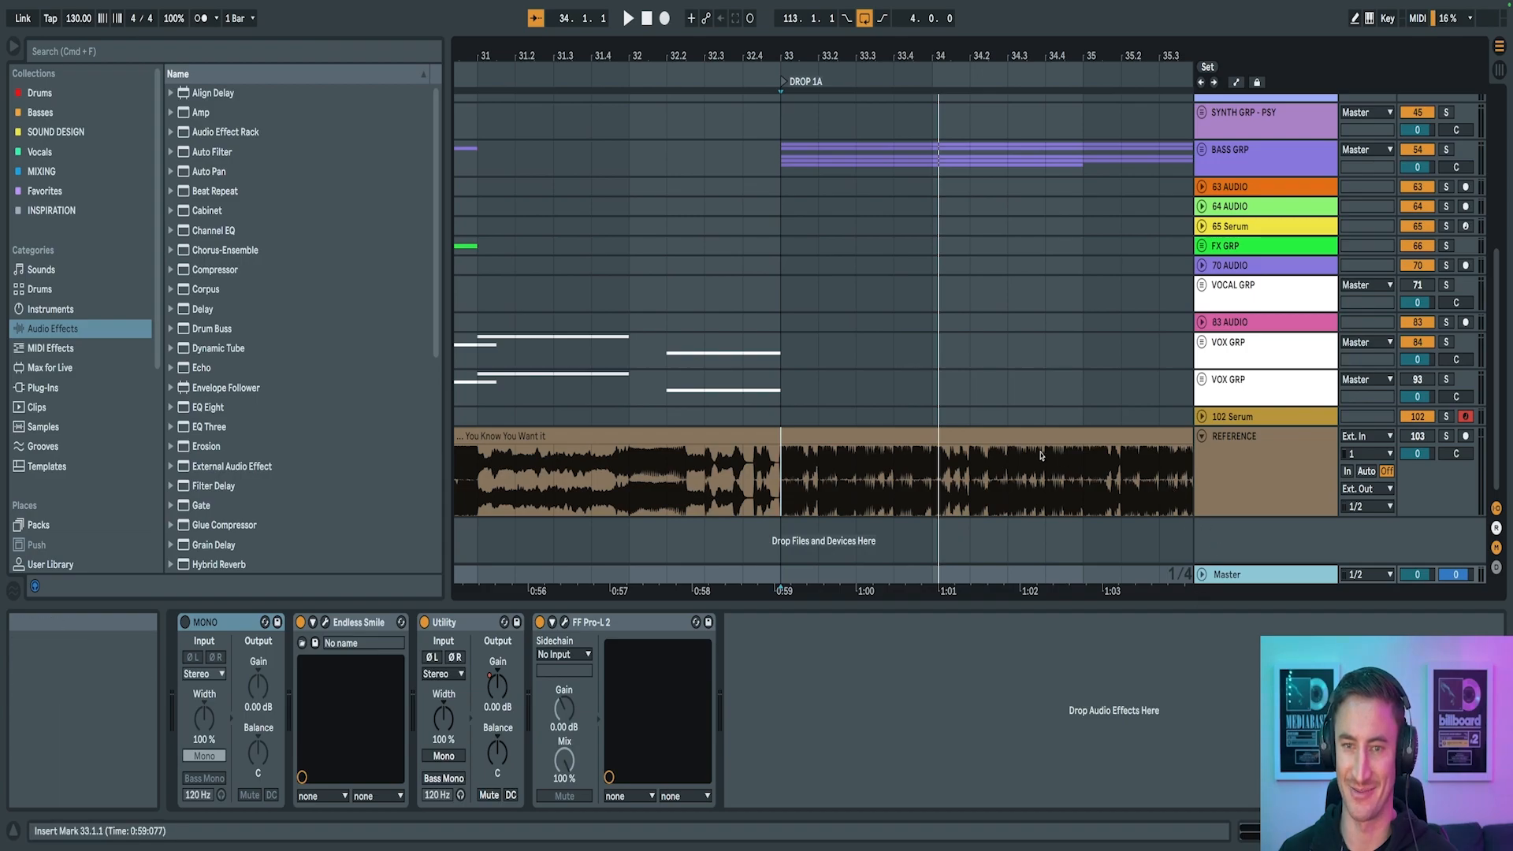
Solo the REFERENCE track and listen to its drop from bar 33
left_click(1227, 474)
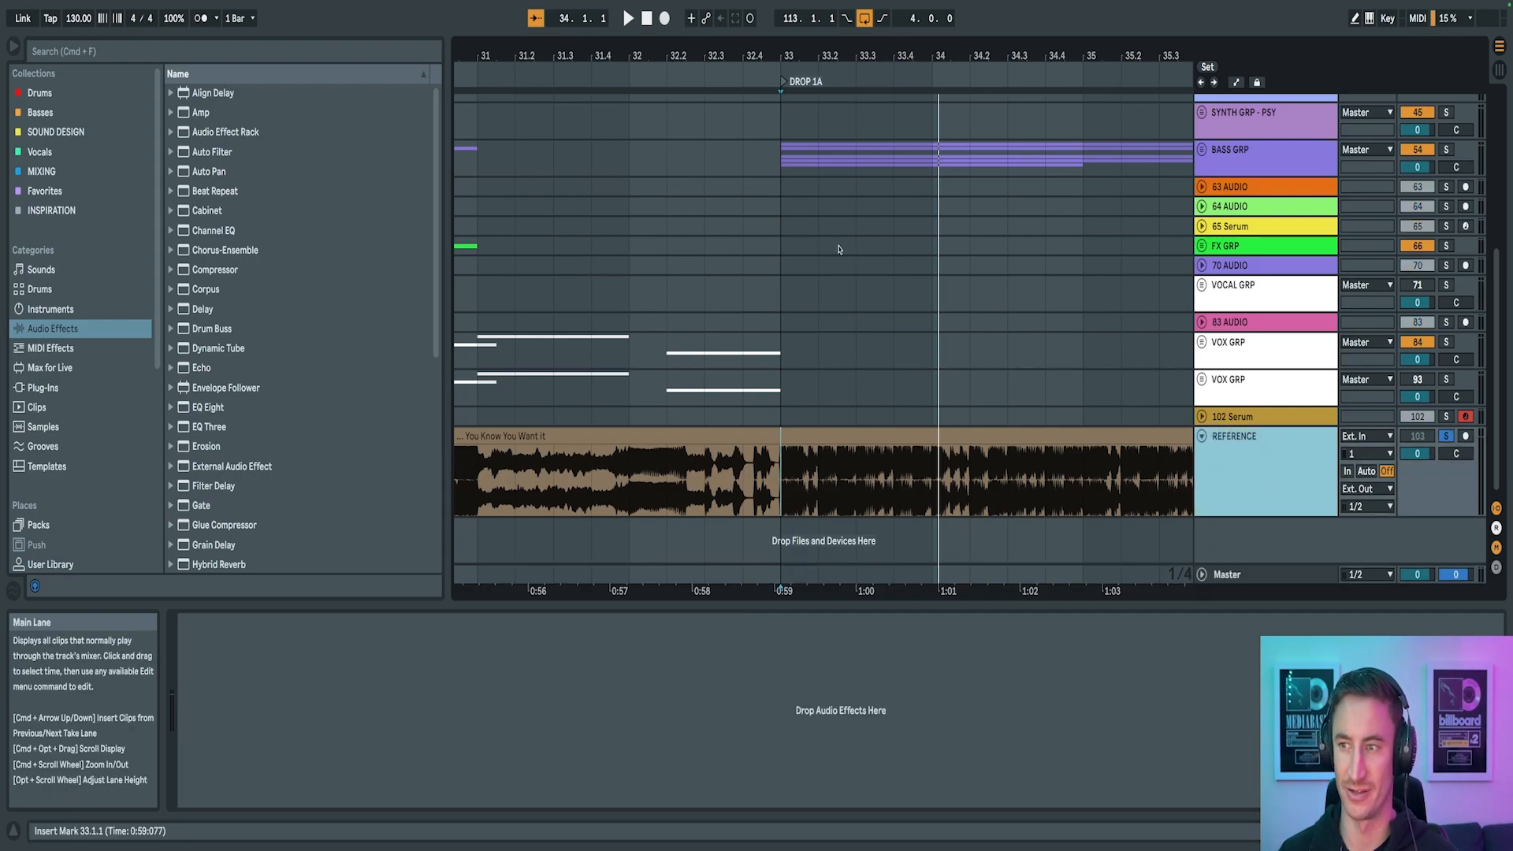
left_click(1446, 436)
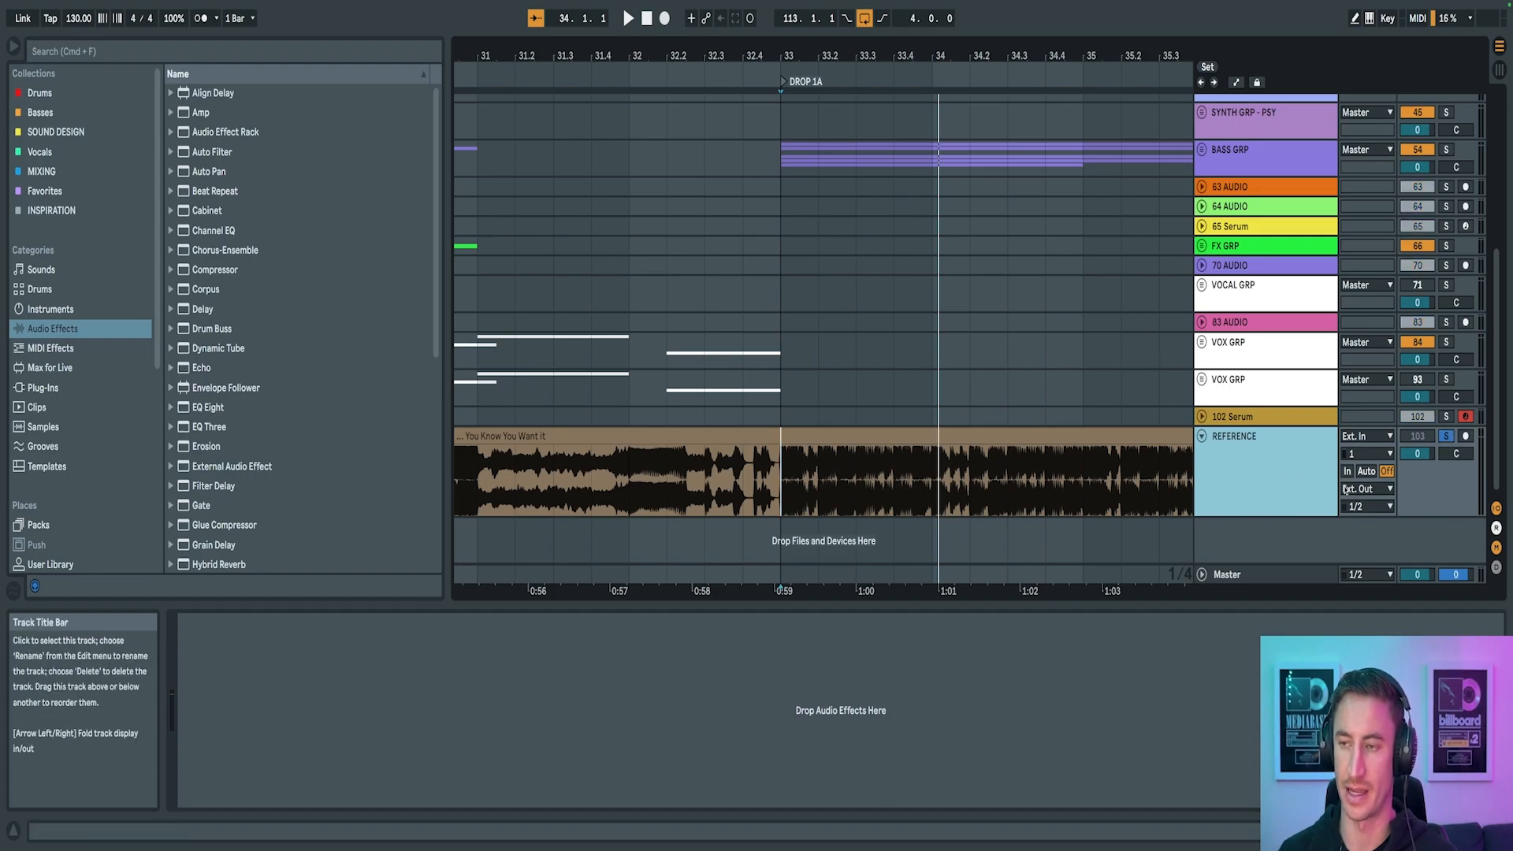
key("space")
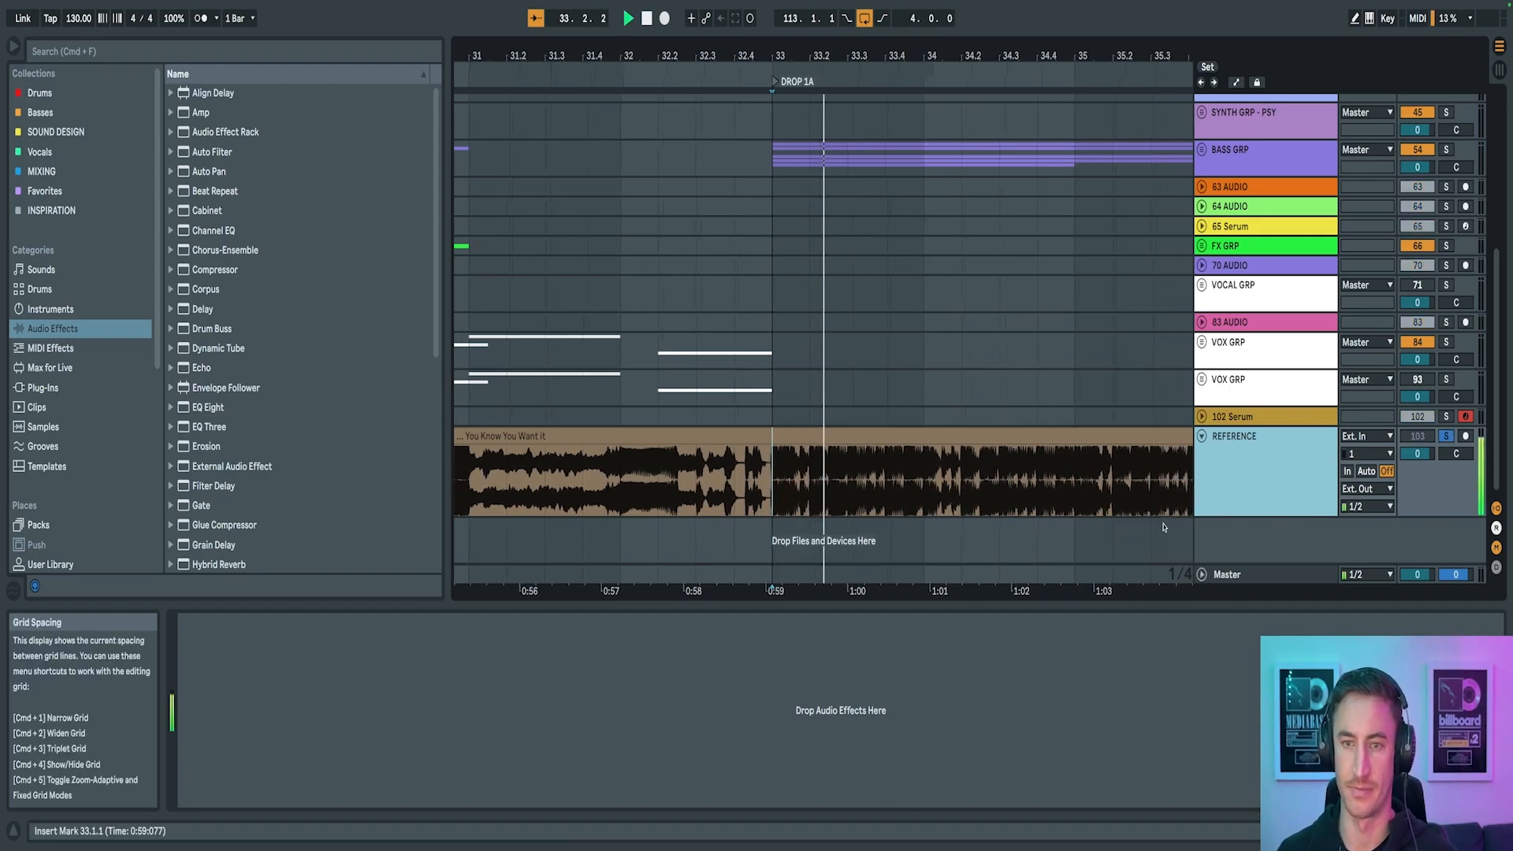
scroll(1008, 448, "left", 1)
key("space")
Insert a new audio track directly below the REFERENCE track
left_click_drag(780, 54, 779, 96)
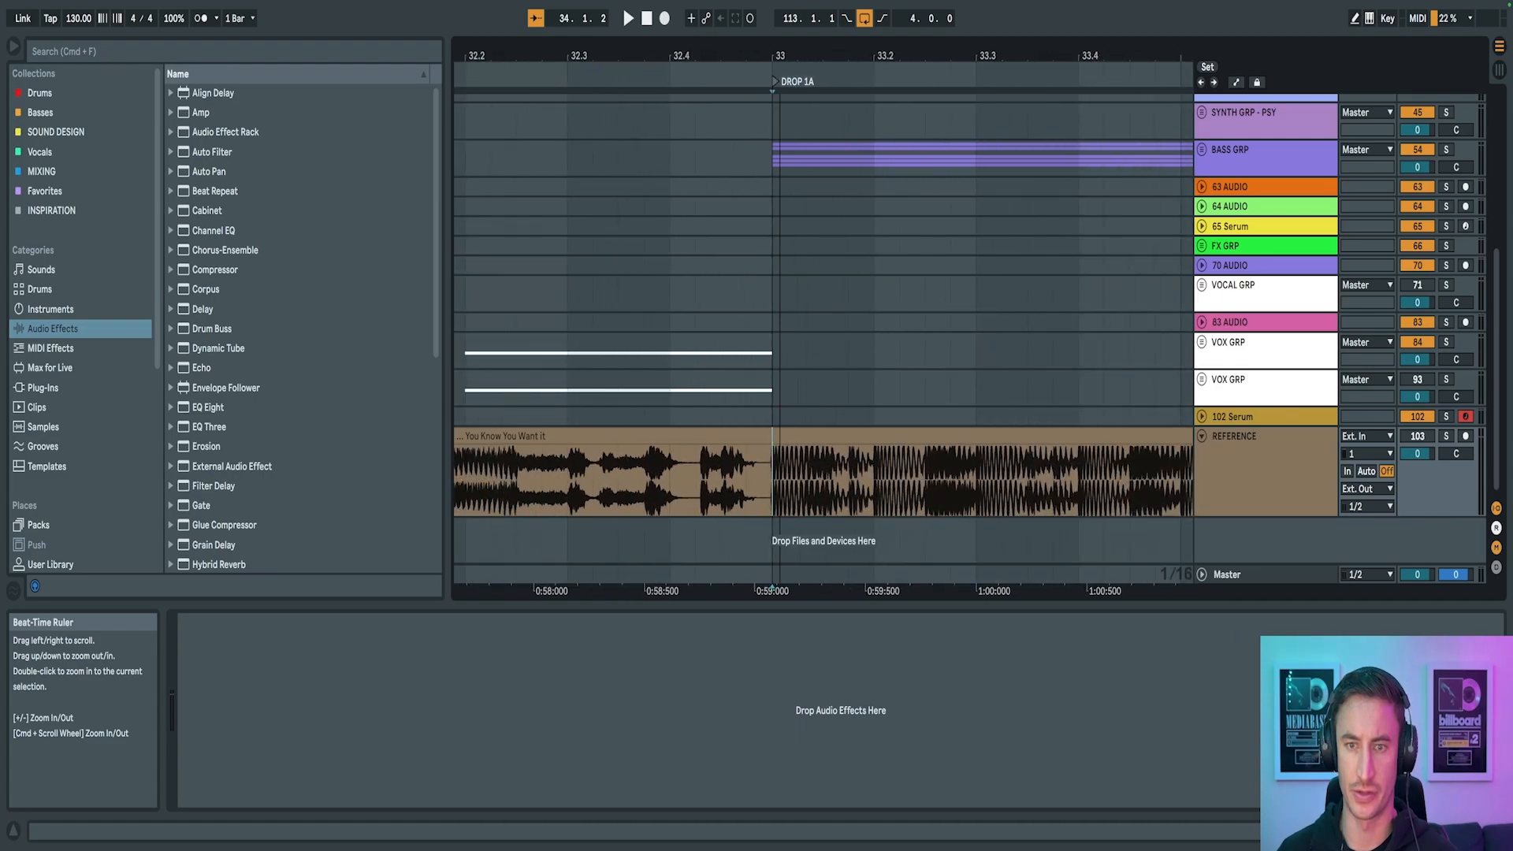
mouse_move(780, 52)
left_mouse_down()
mouse_move(770, 79)
mouse_move(780, 50)
left_mouse_up()
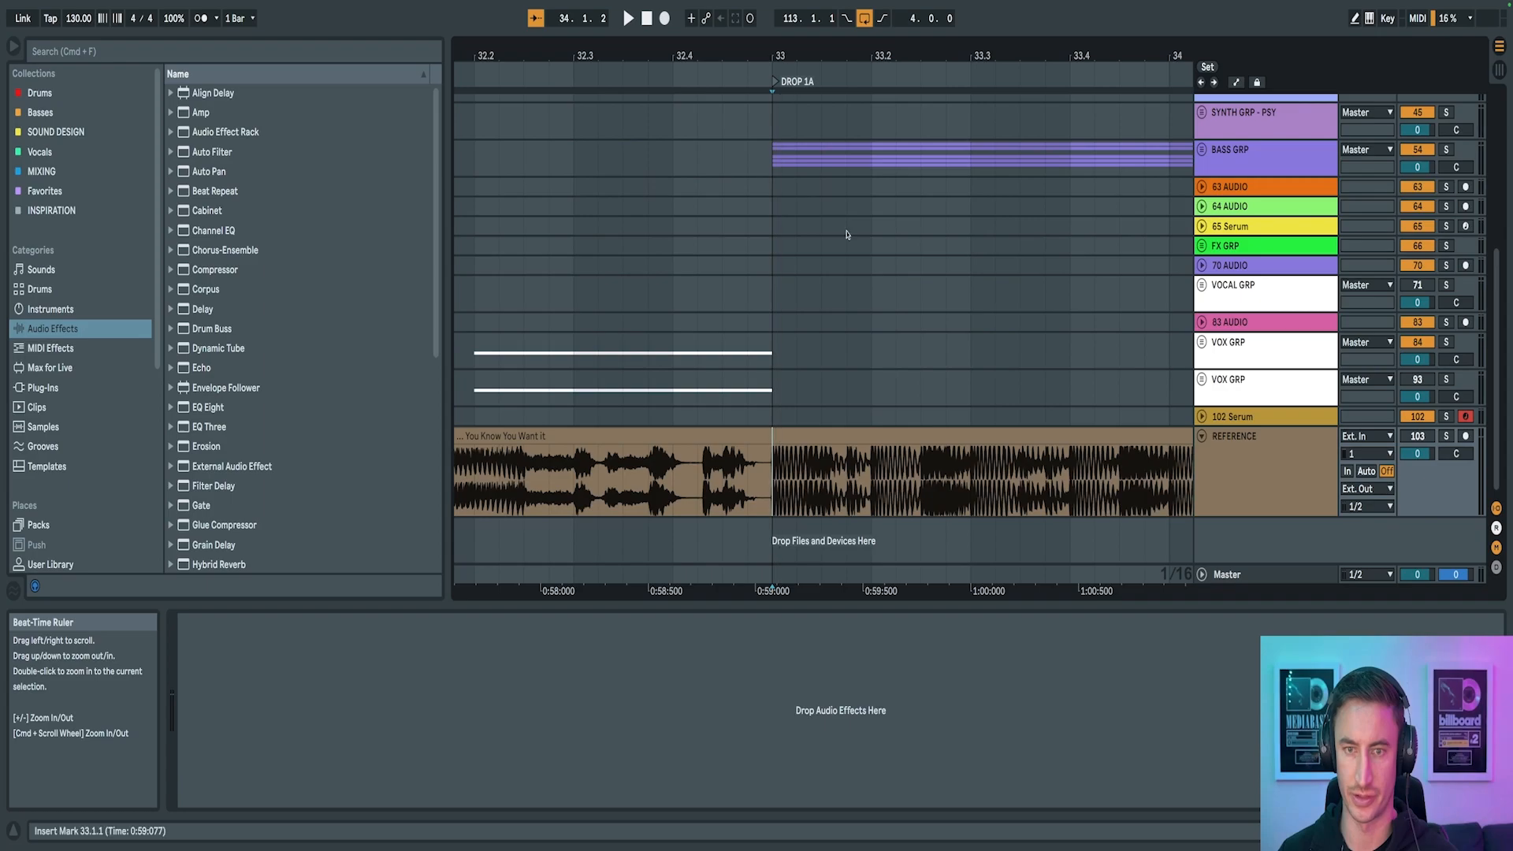
left_click(1272, 472)
key("super+t")
Copy the reference drop's first hit from bar 33 onto the new audio track, ending at 33.1.3, and solo that track
left_click_drag(772, 398, 820, 402)
key("super+c")
left_click(772, 476)
key("super+v")
left_click_drag(844, 438, 822, 441)
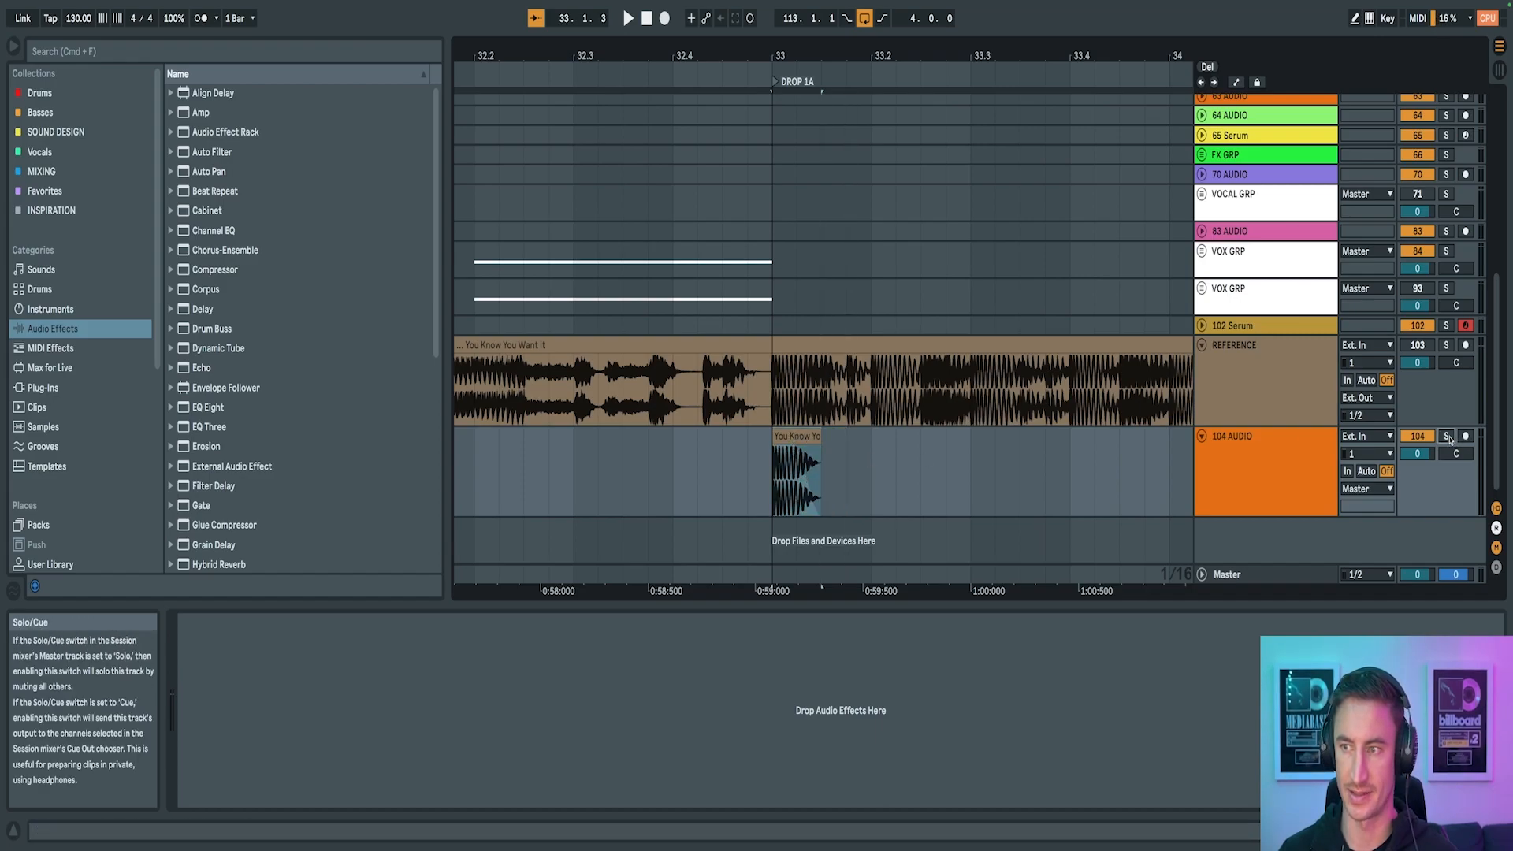
left_click(1238, 467)
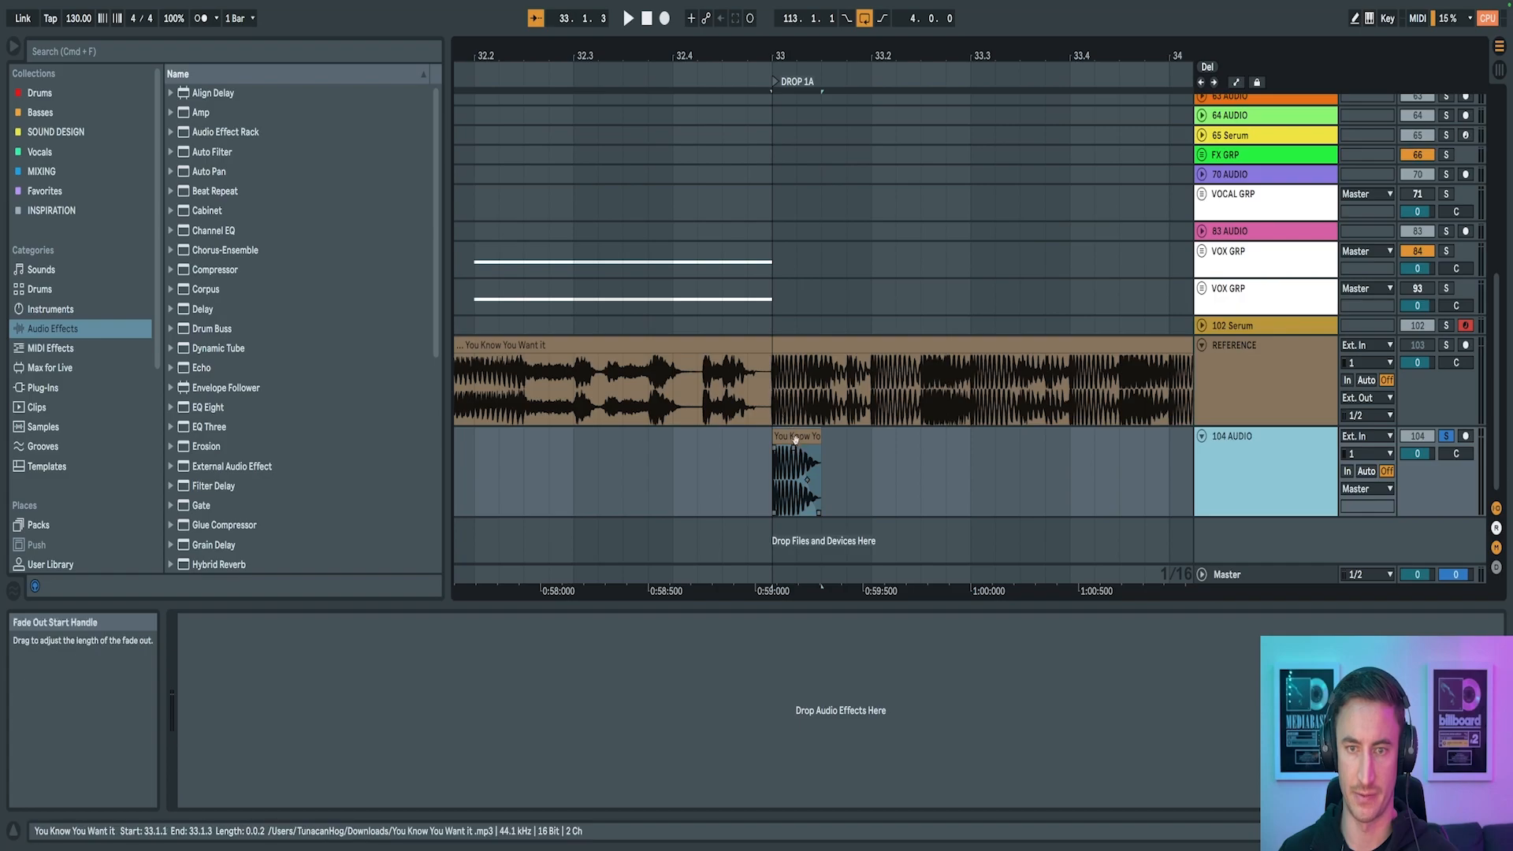
Play the isolated first drop hit and check its level in the Session View mixer before returning to the arrangement
key("space")
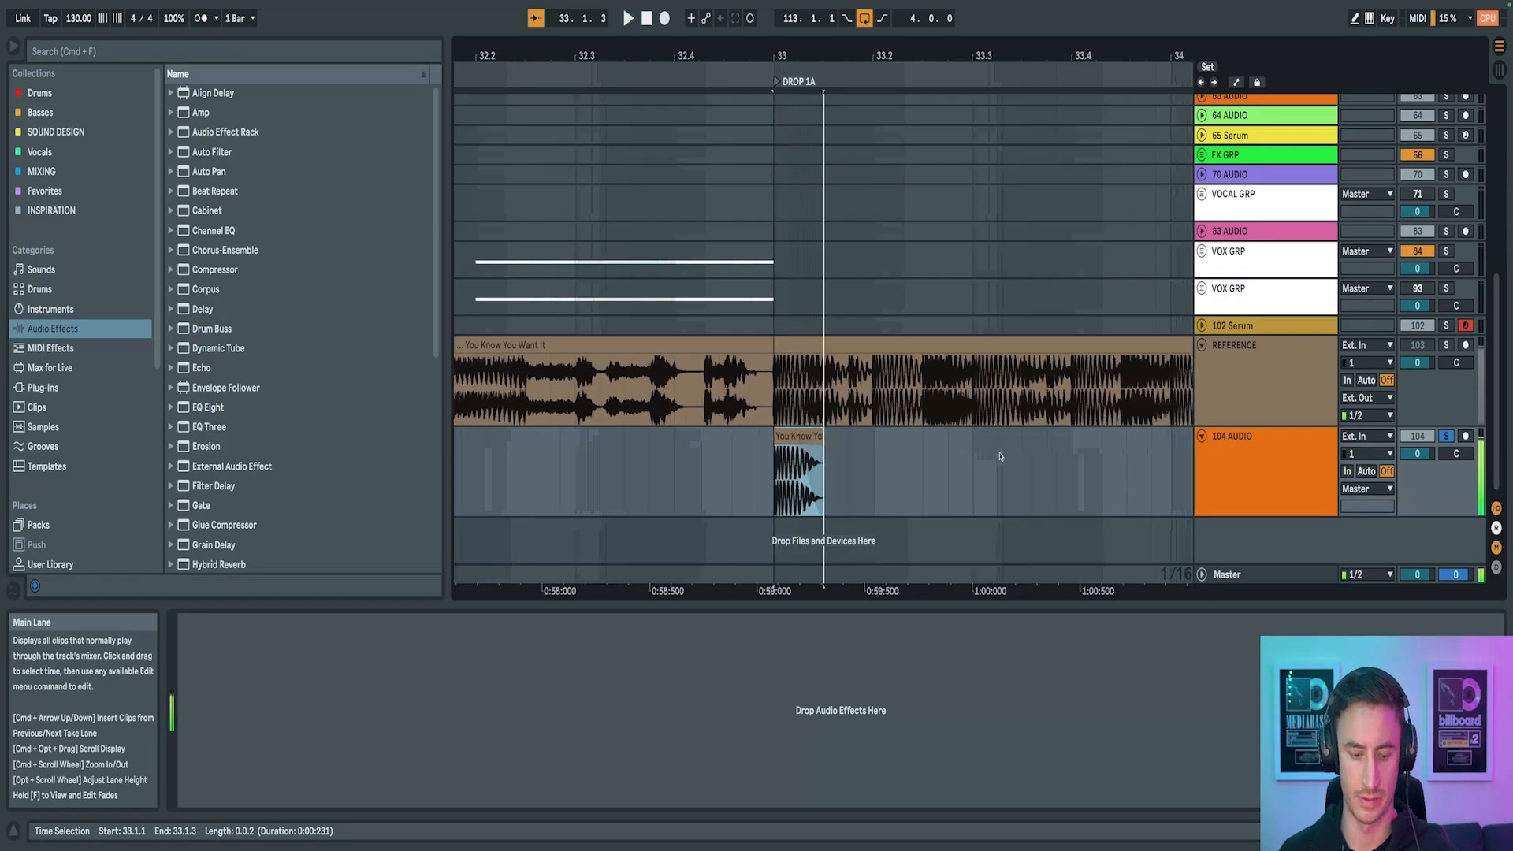
key("Tab")
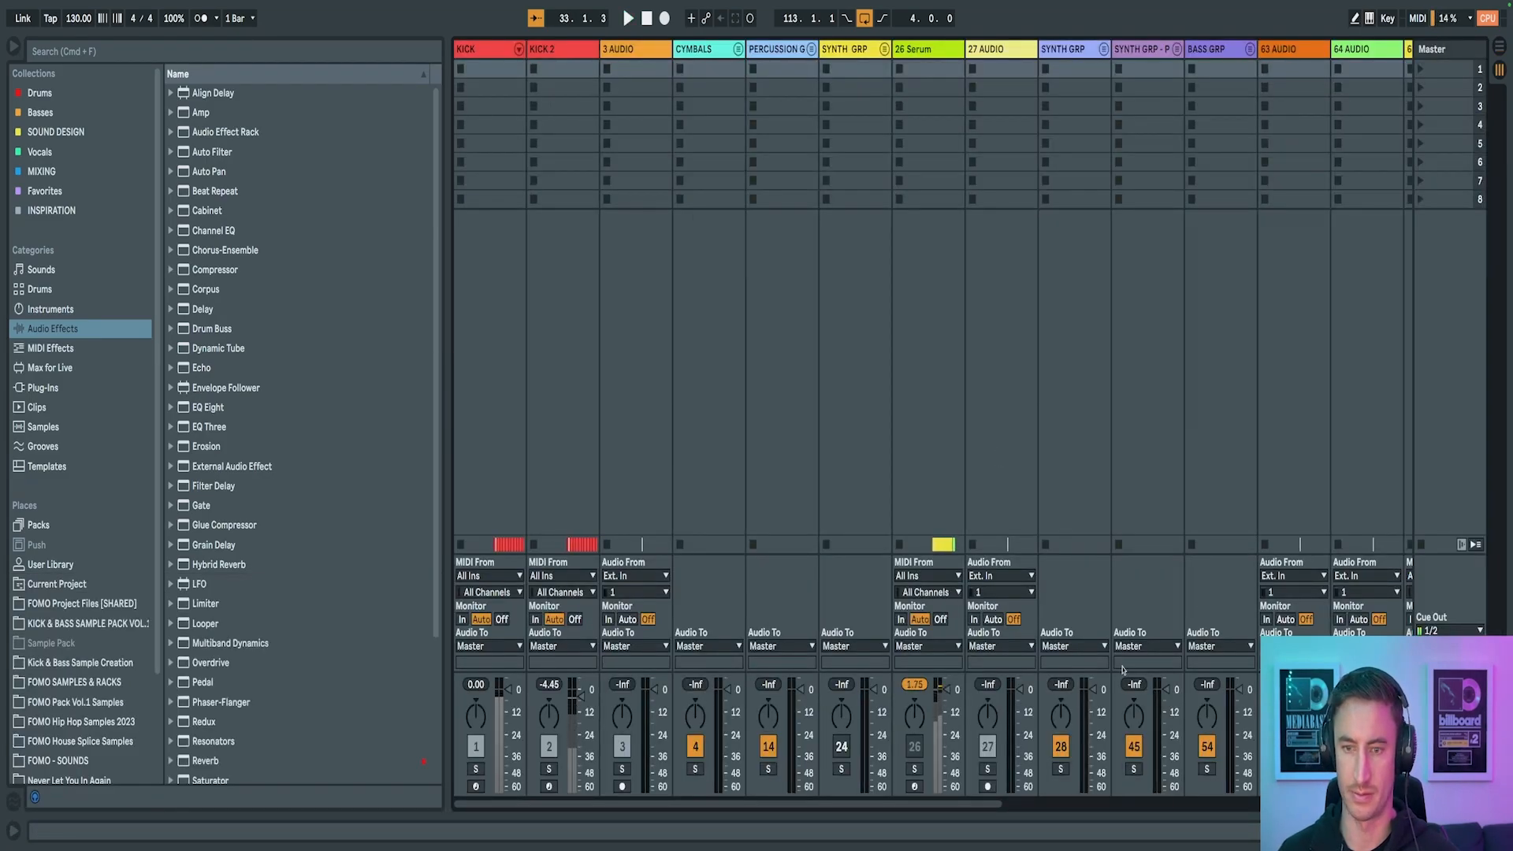
key("Tab")
left_click(1263, 546)
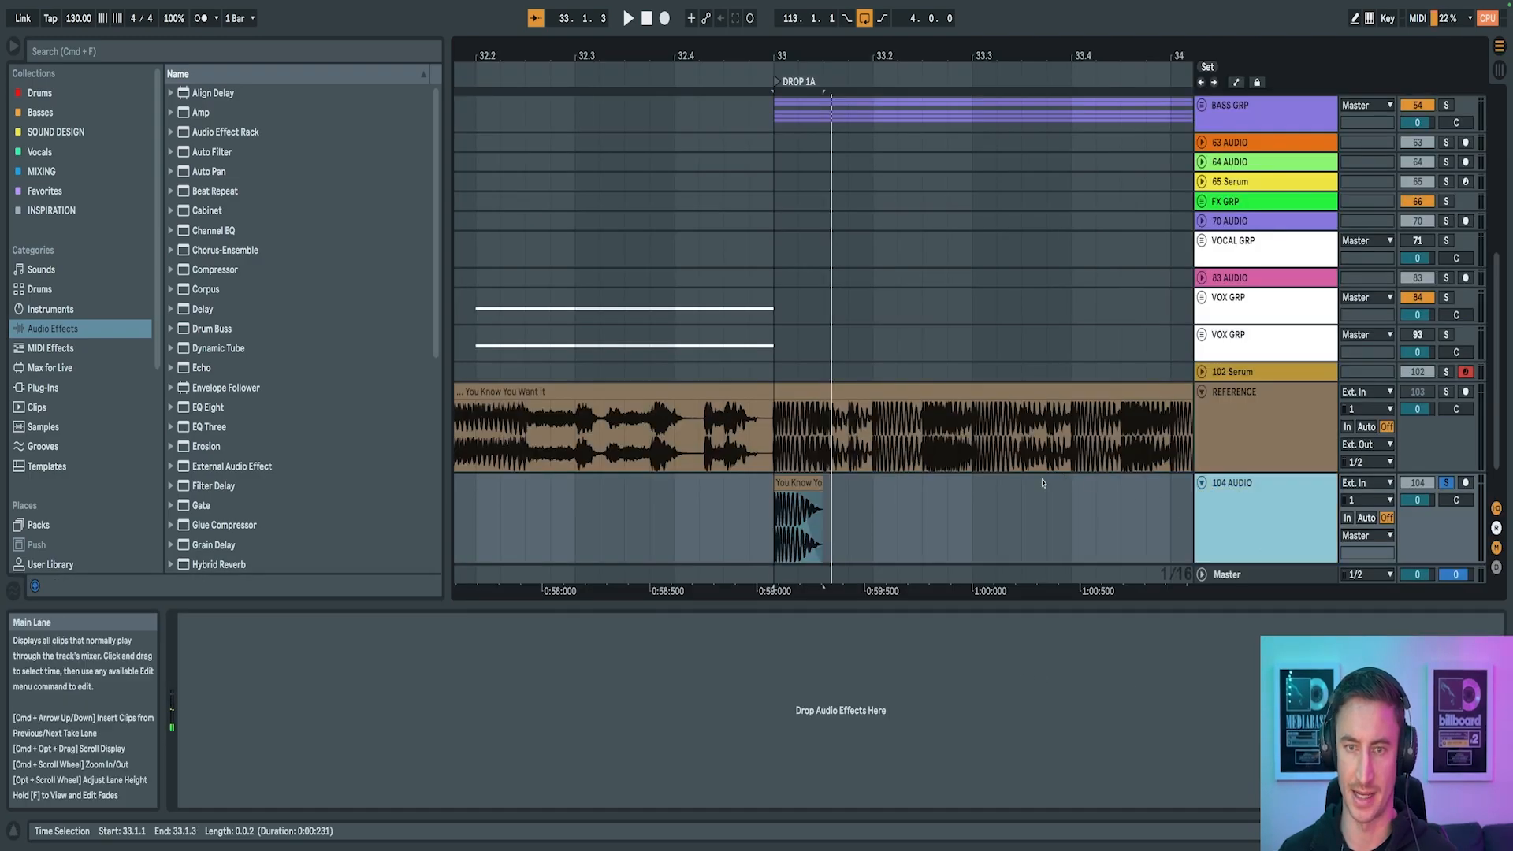
Audition the REFERENCE track in solo and copy its section from 33.1.4 to 33.2.1 onto the audio track below
scroll(933, 457, "down", 2)
left_click_drag(855, 424, 866, 412)
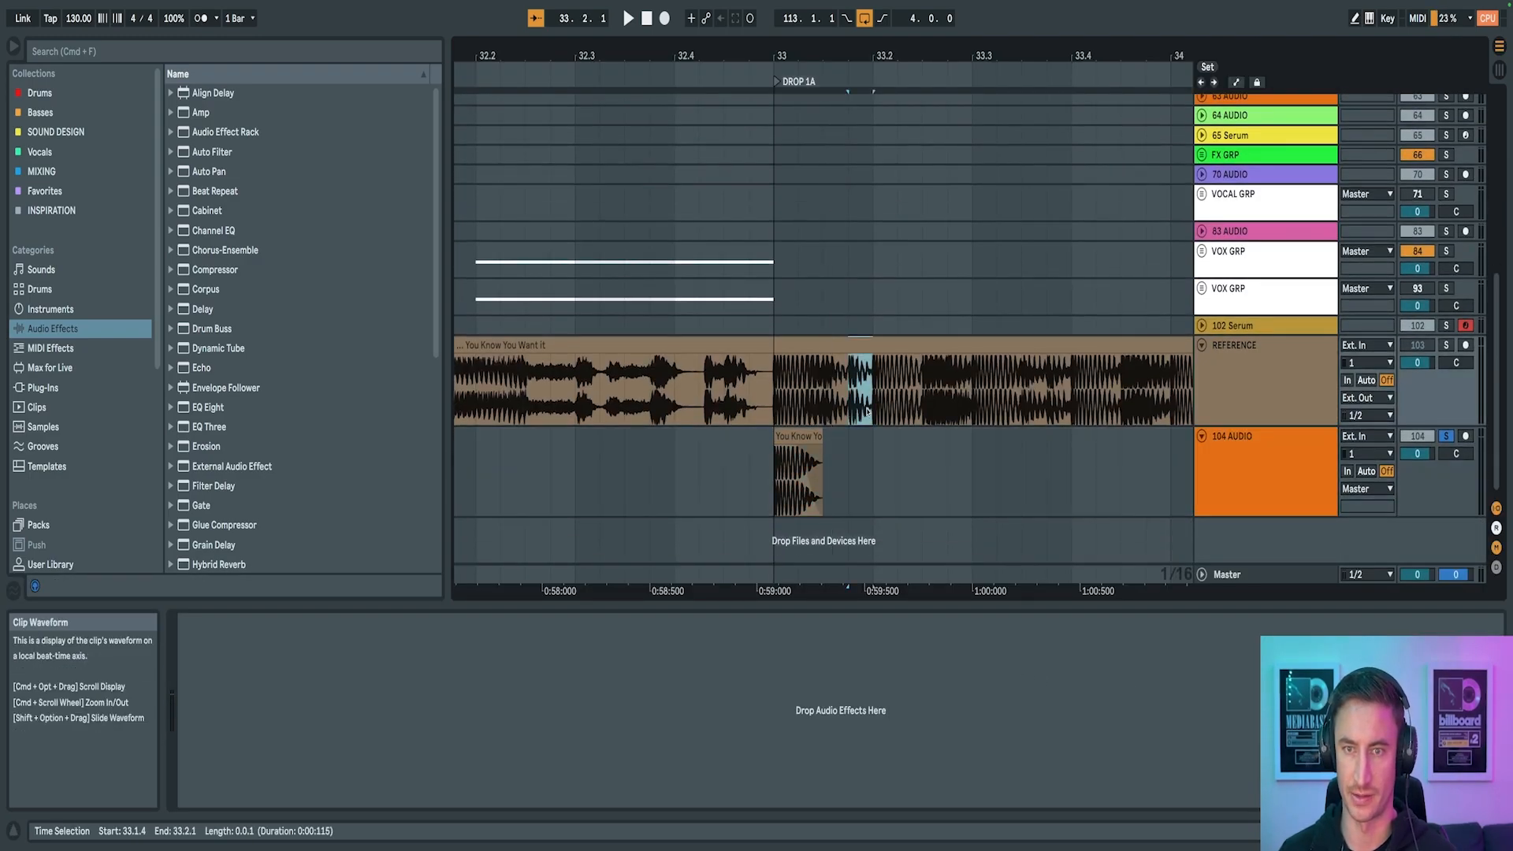
left_click(1445, 345)
key("space")
key("space")
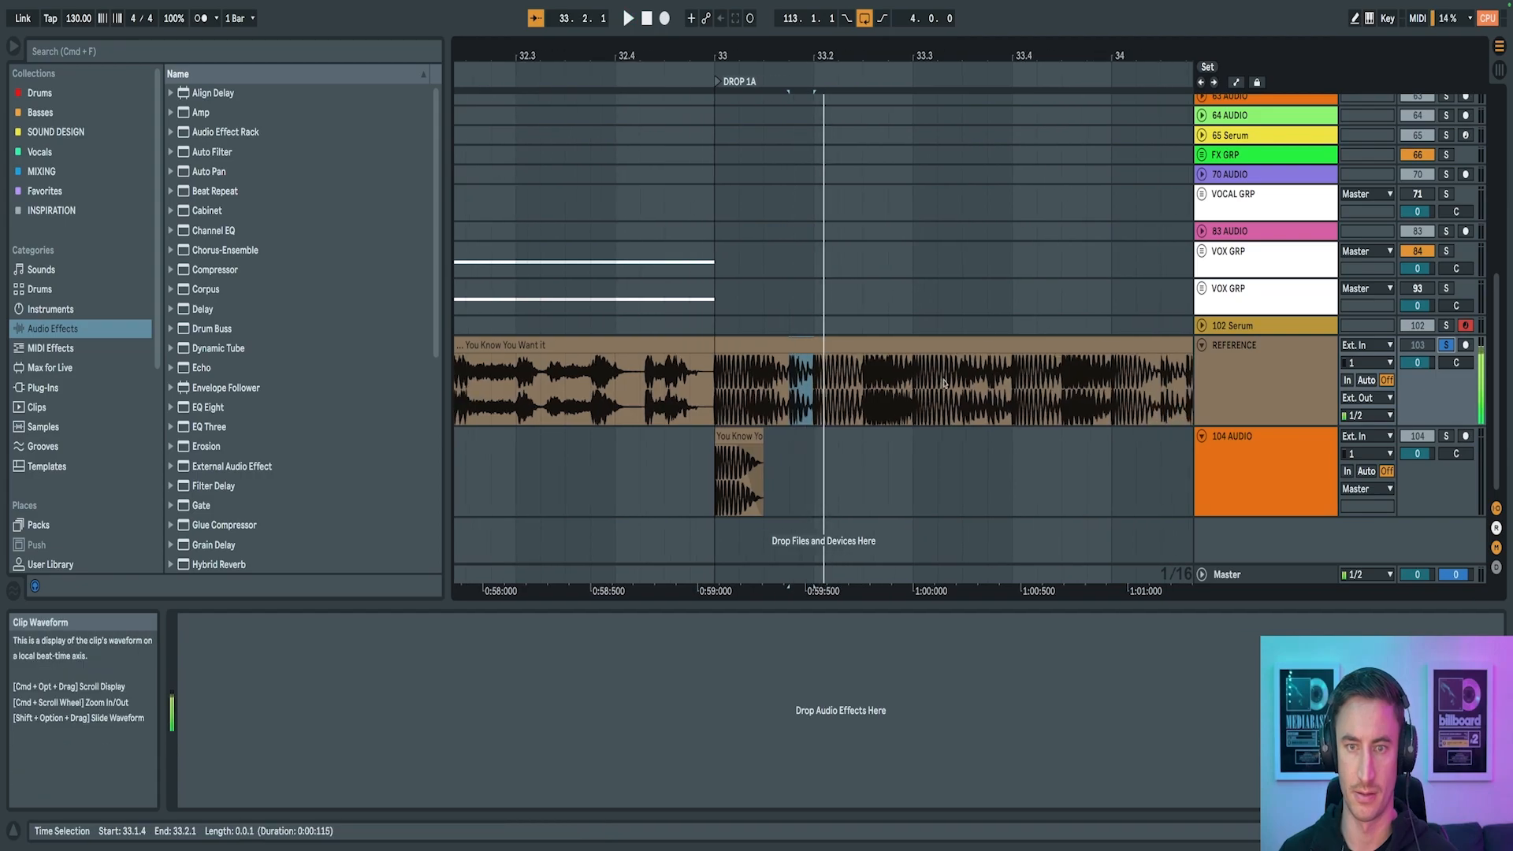
left_click_drag(812, 419, 812, 473)
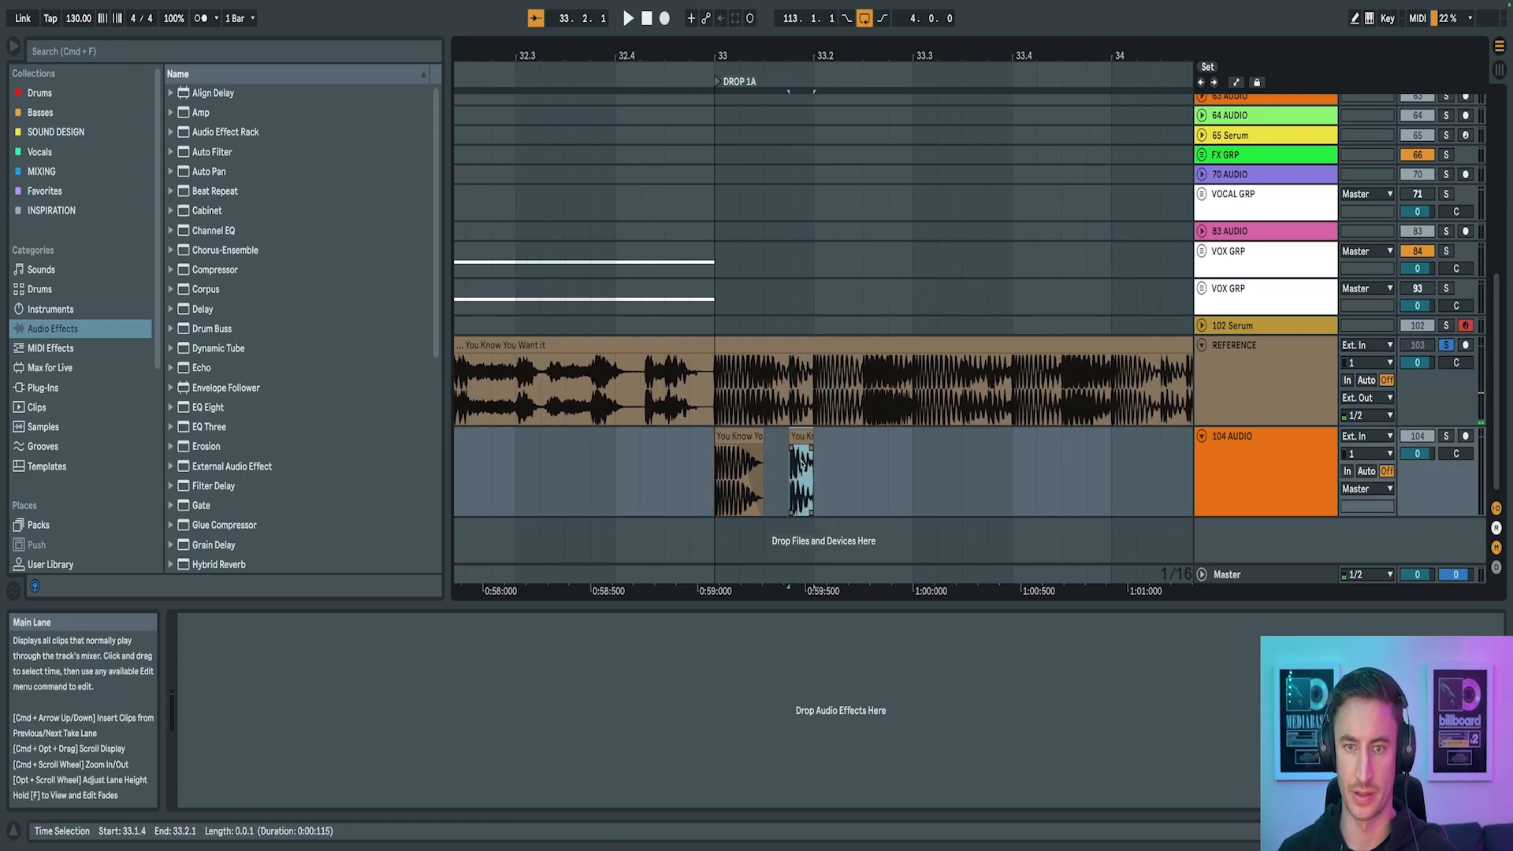
Solo the audio track holding the copied hits, play the second hit and check its level in the Session View mixer
left_click(1446, 436)
key("space")
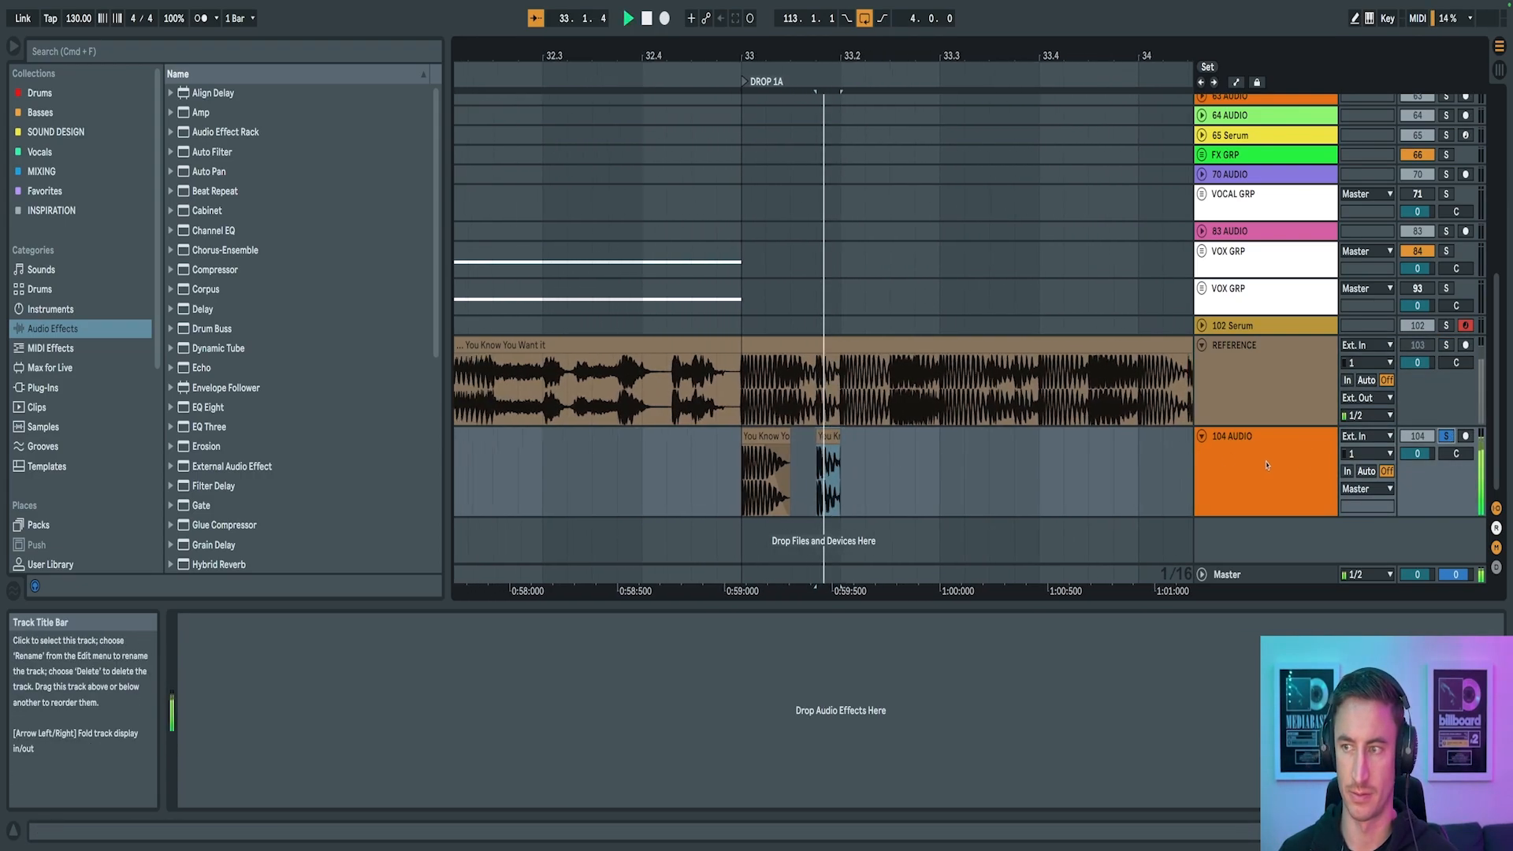
key("Tab")
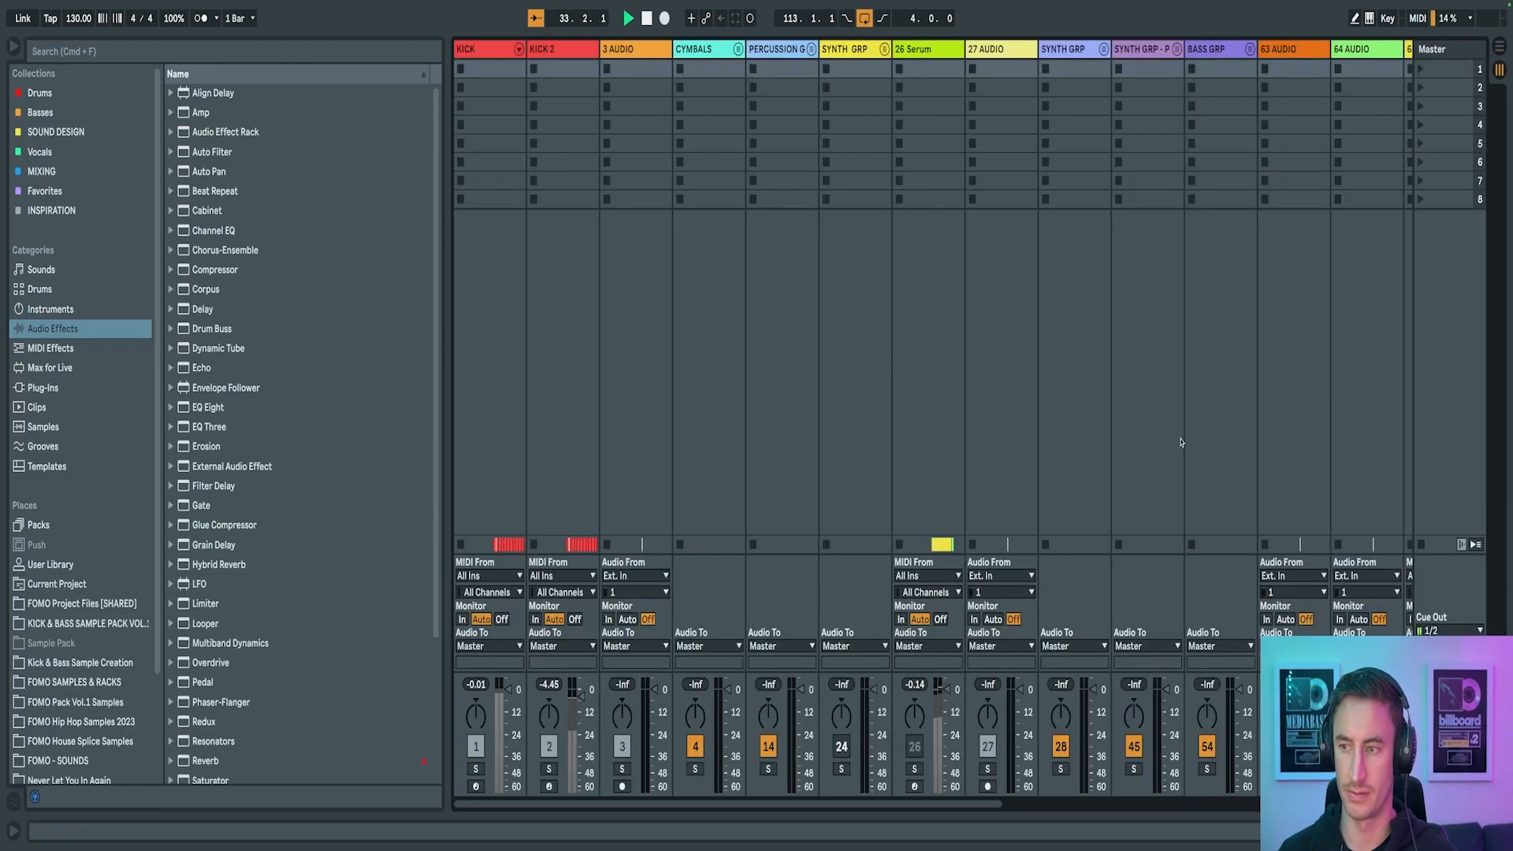
key("space")
key("Tab")
Solo the REFERENCE track and listen to its build-up from bar 31
mouse_move(806, 52)
left_mouse_down()
mouse_move(806, 87)
mouse_move(808, 40)
left_mouse_up()
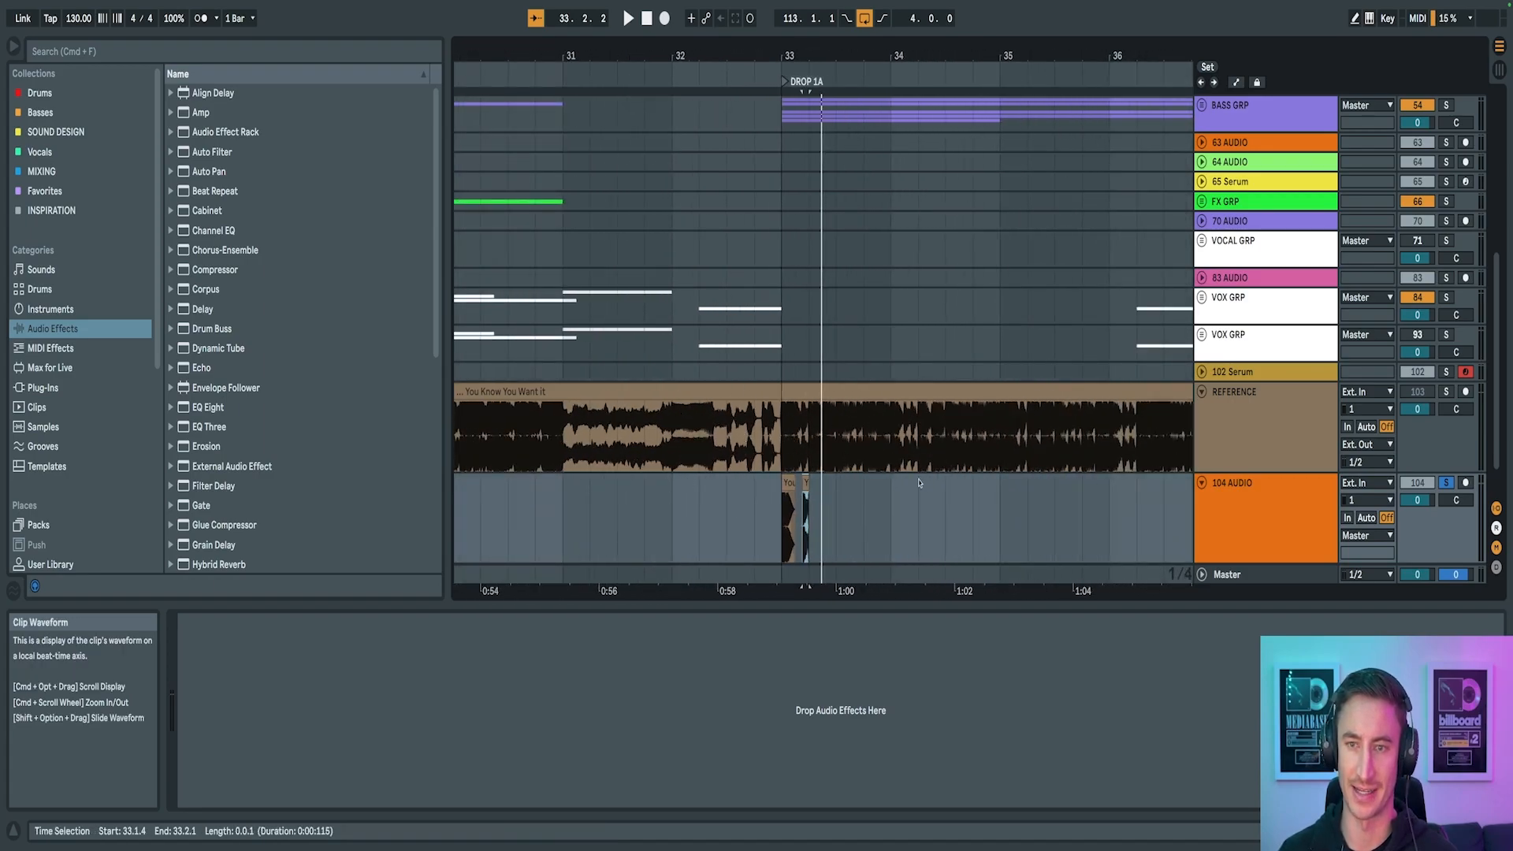
left_click_drag(785, 41, 784, 49)
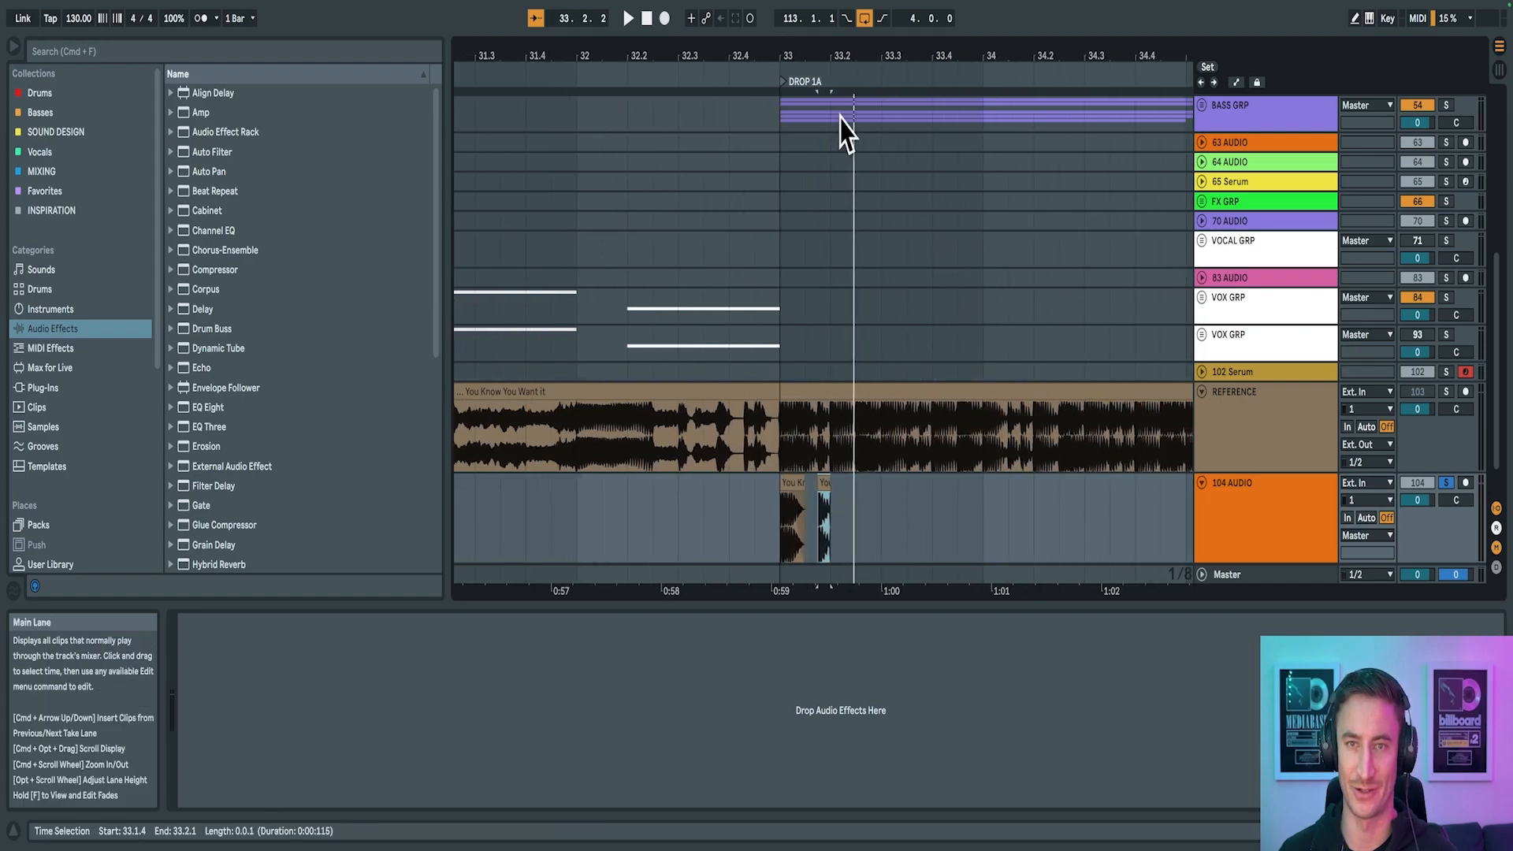
left_click_drag(827, 48, 827, 75)
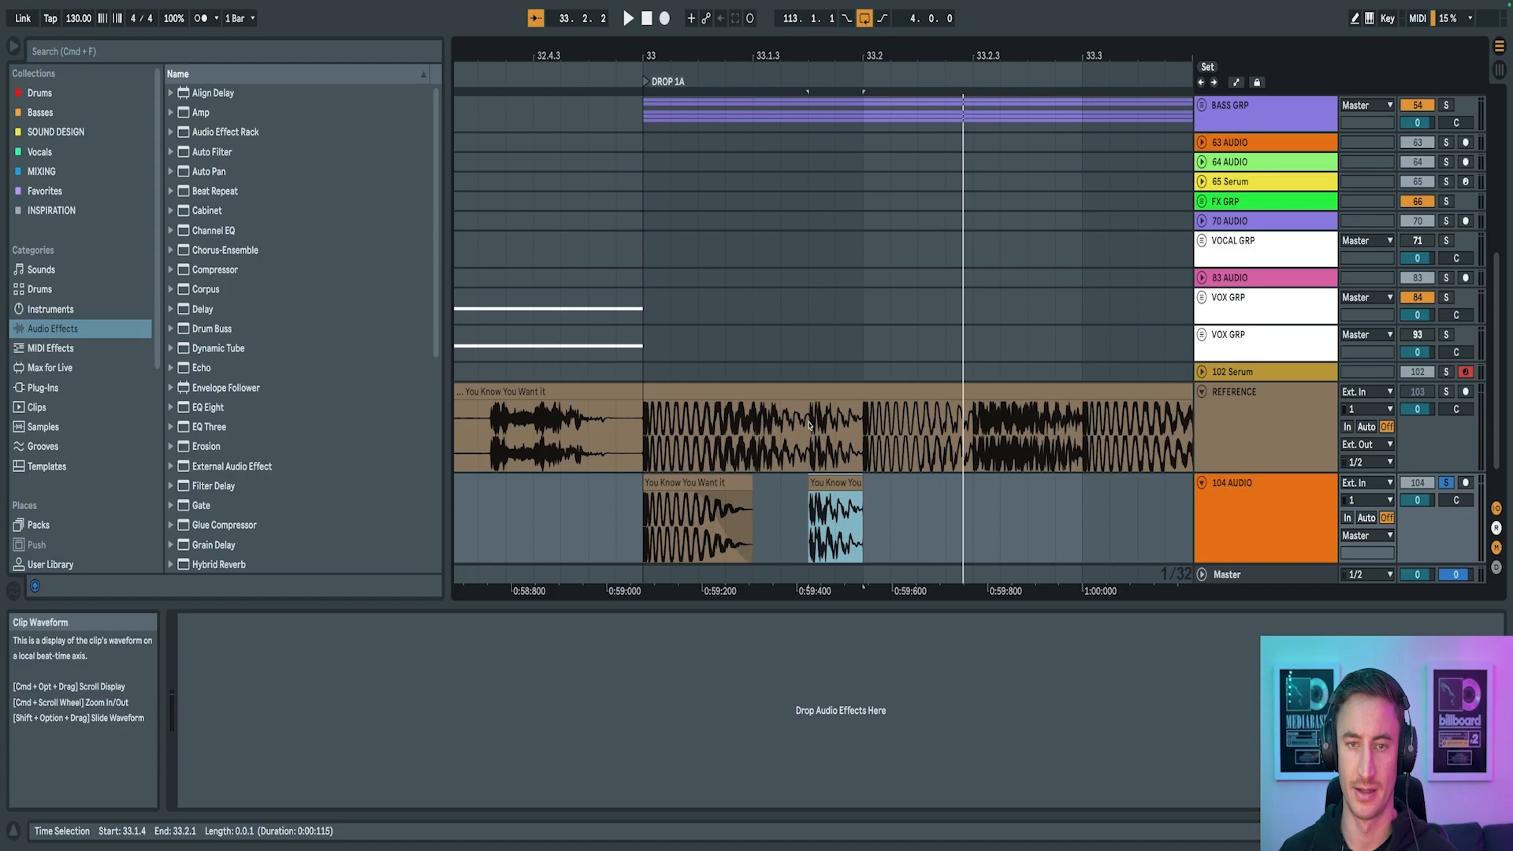
left_click_drag(807, 50, 807, 21)
scroll(637, 446, "left", 2)
left_click(636, 446)
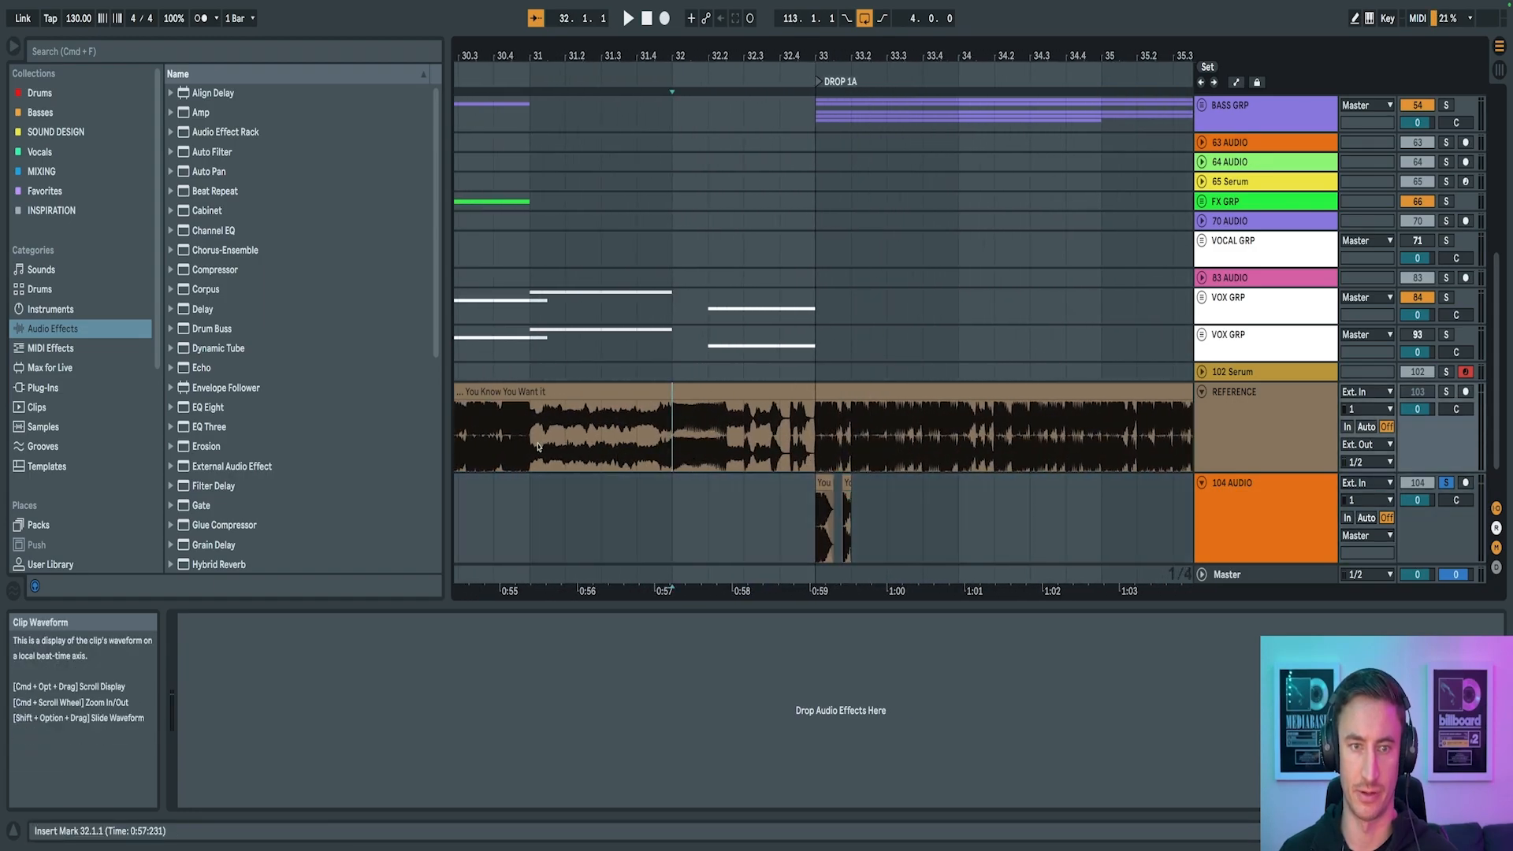
key("space")
left_click(1446, 391)
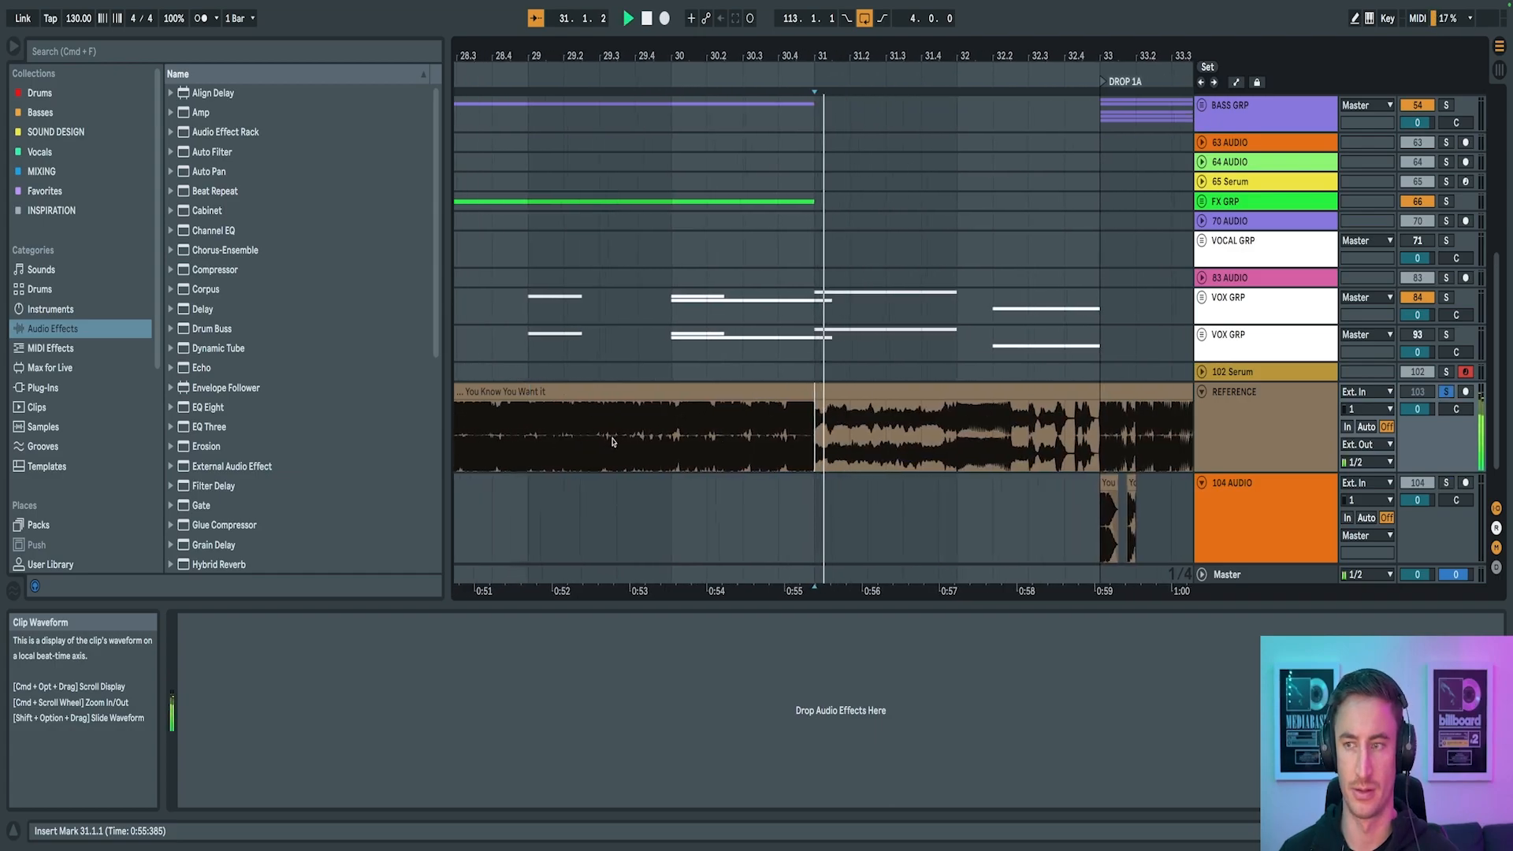
key("space")
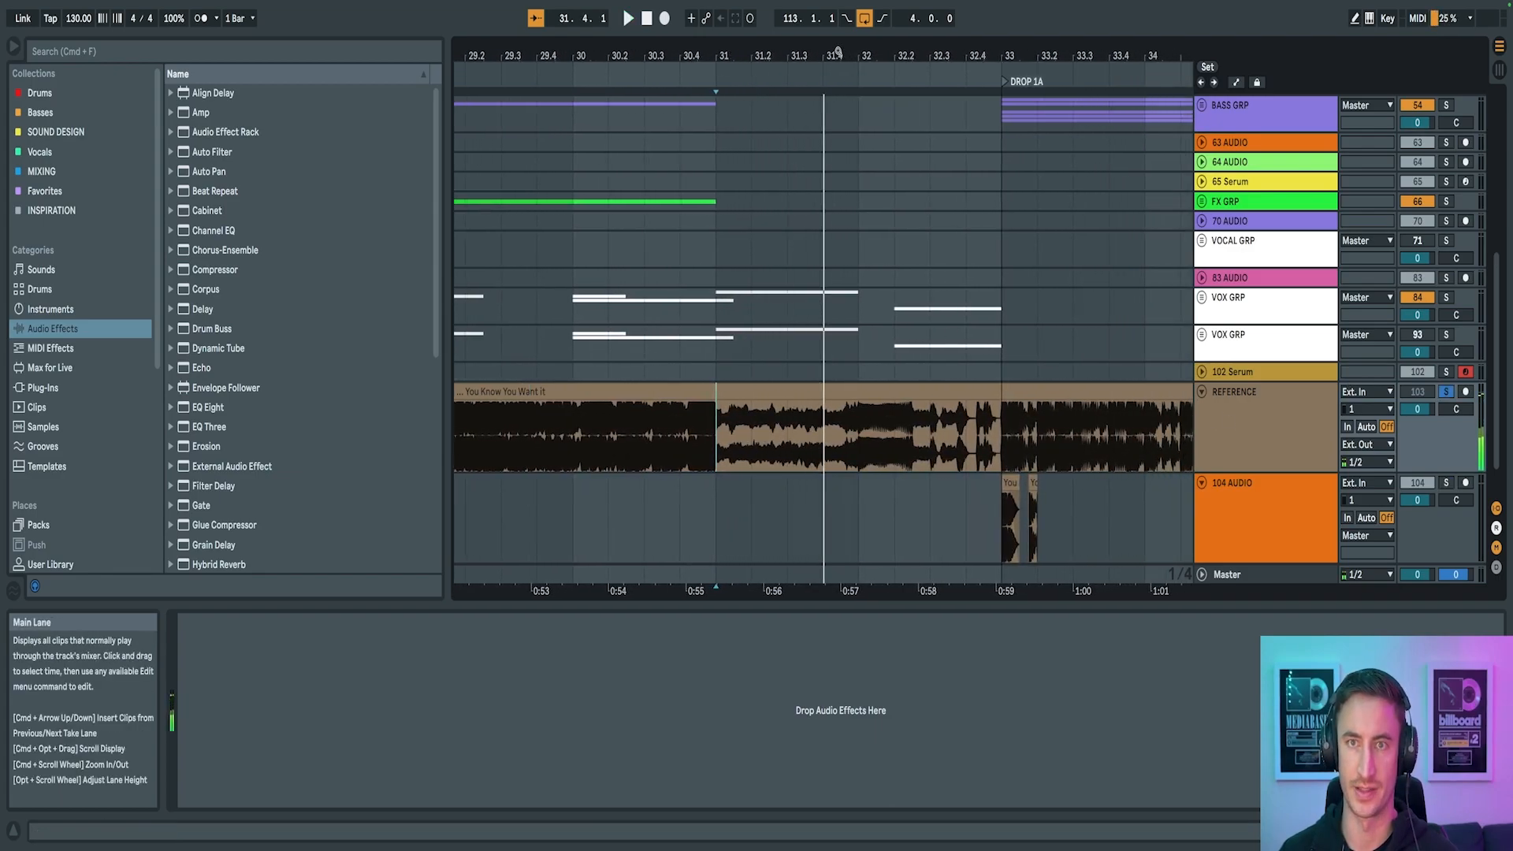
Delete the audio track that holds the copied reference hits
left_click_drag(838, 52, 838, 28)
scroll(1012, 376, "right", 1)
left_click(1213, 512)
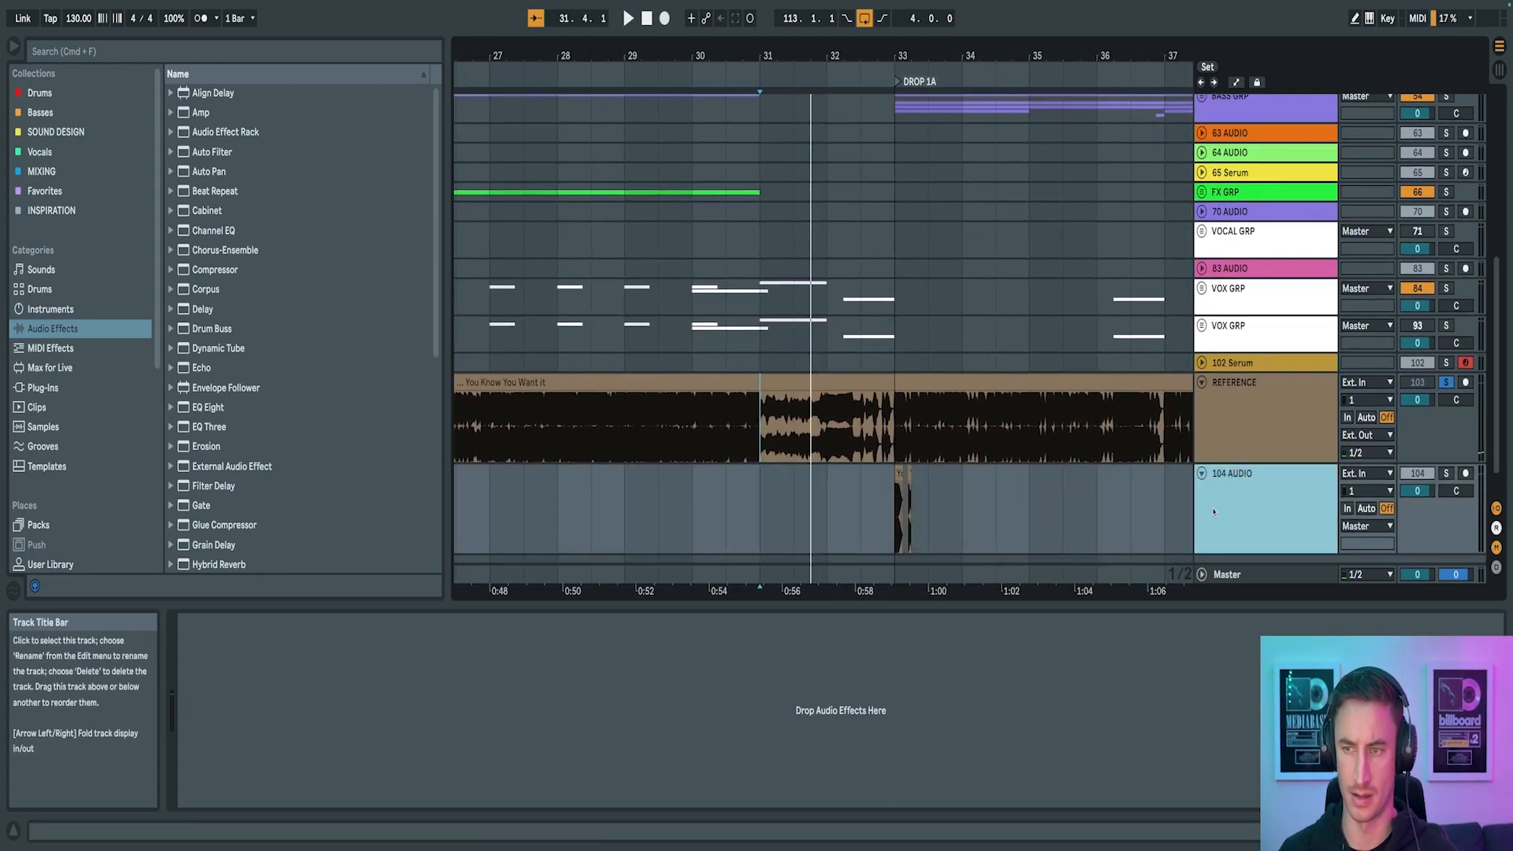
key("Delete")
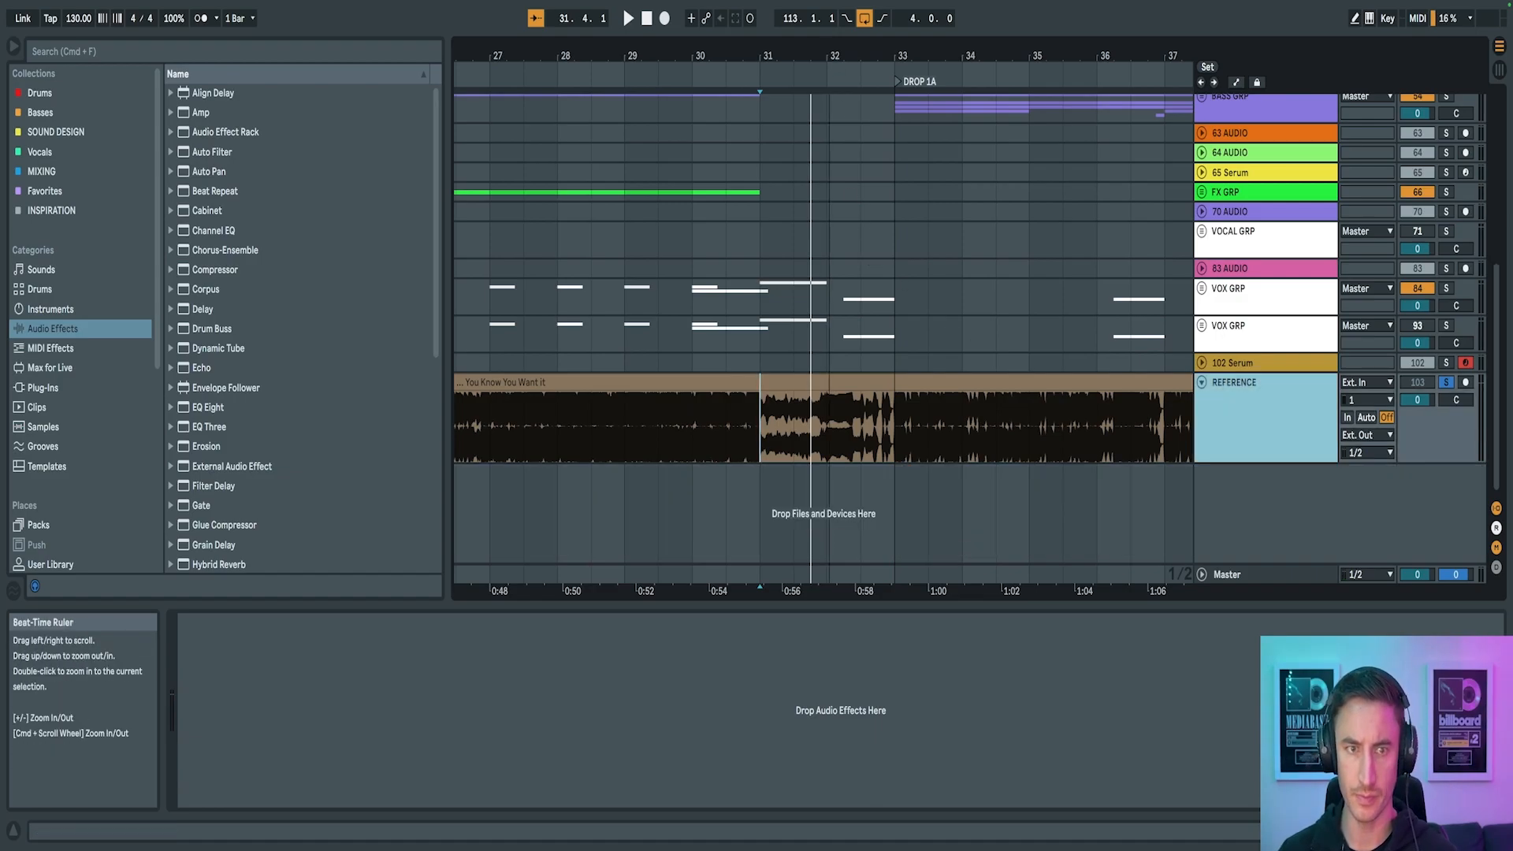
Show the Master track's automation and mark the build from bar 25 to bar 33 in the Utility Gain lane
left_click_drag(829, 55, 829, 31)
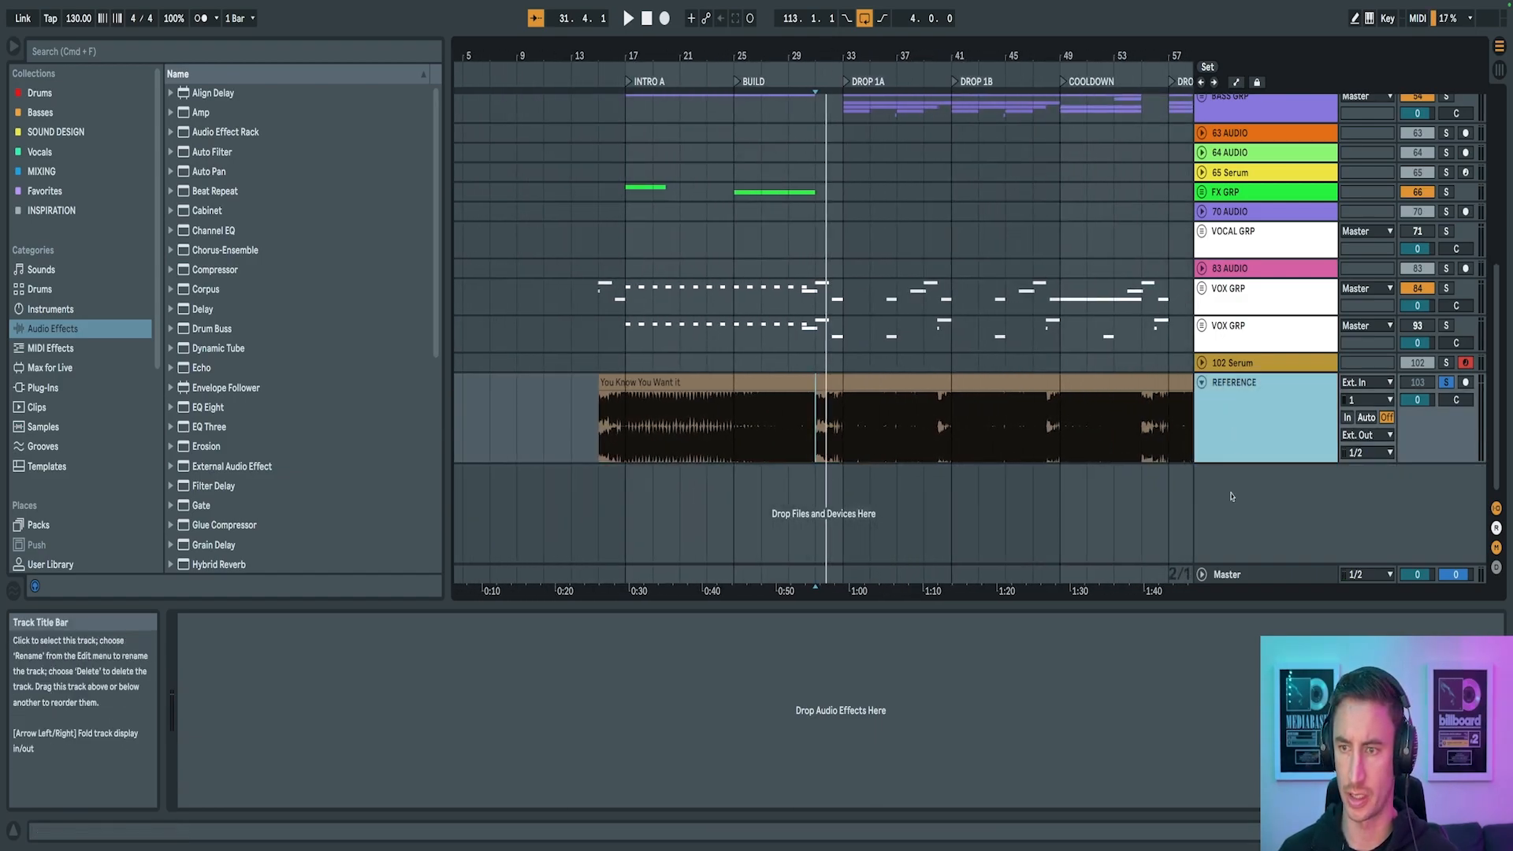
left_click(1231, 575)
key("a")
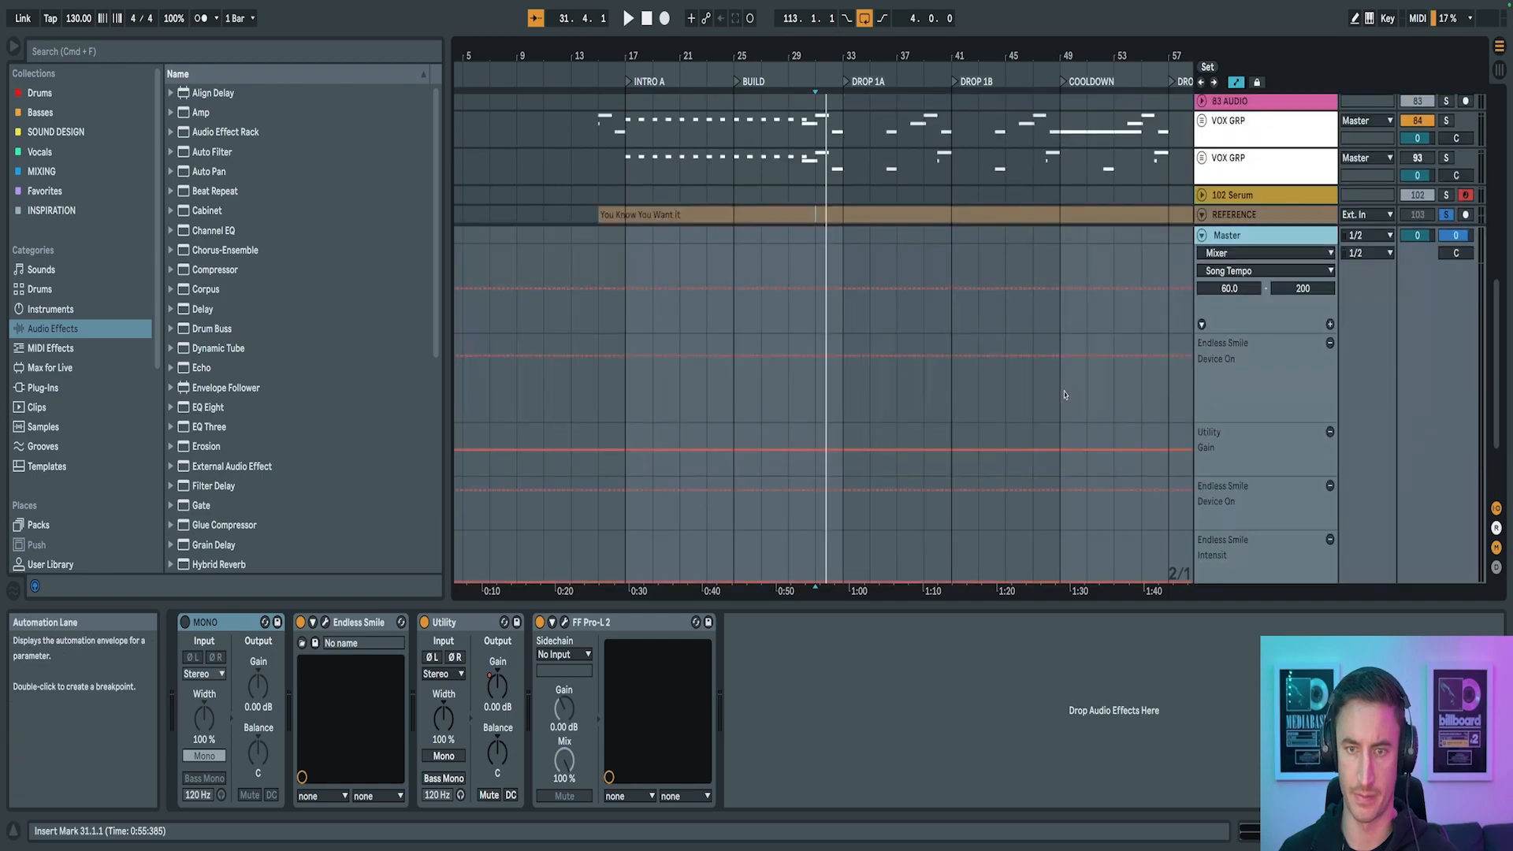
scroll(1038, 385, "down", 1)
left_click_drag(794, 55, 794, 71)
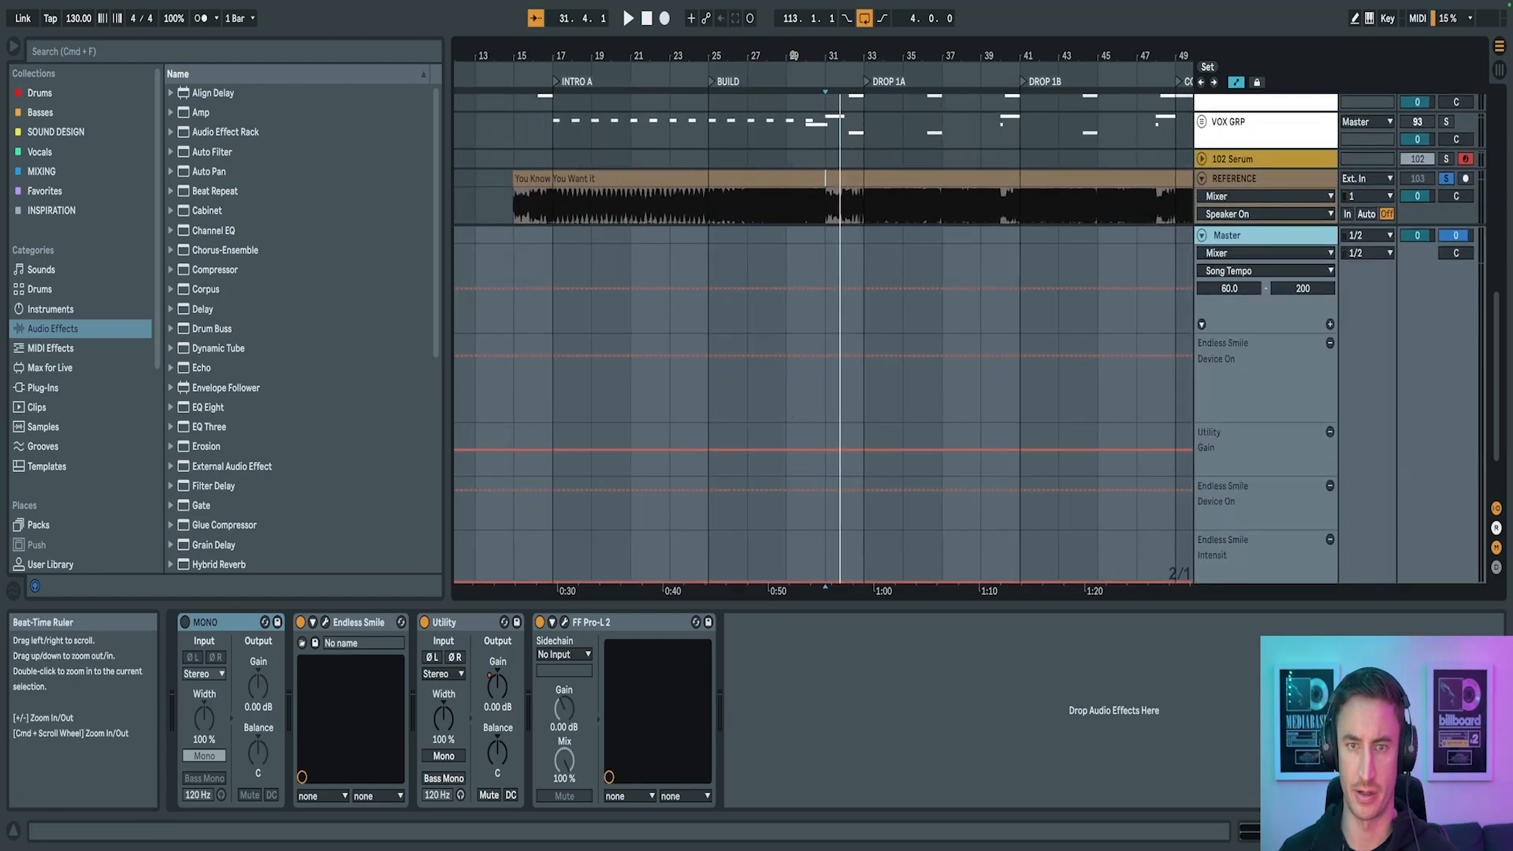
left_click(709, 465)
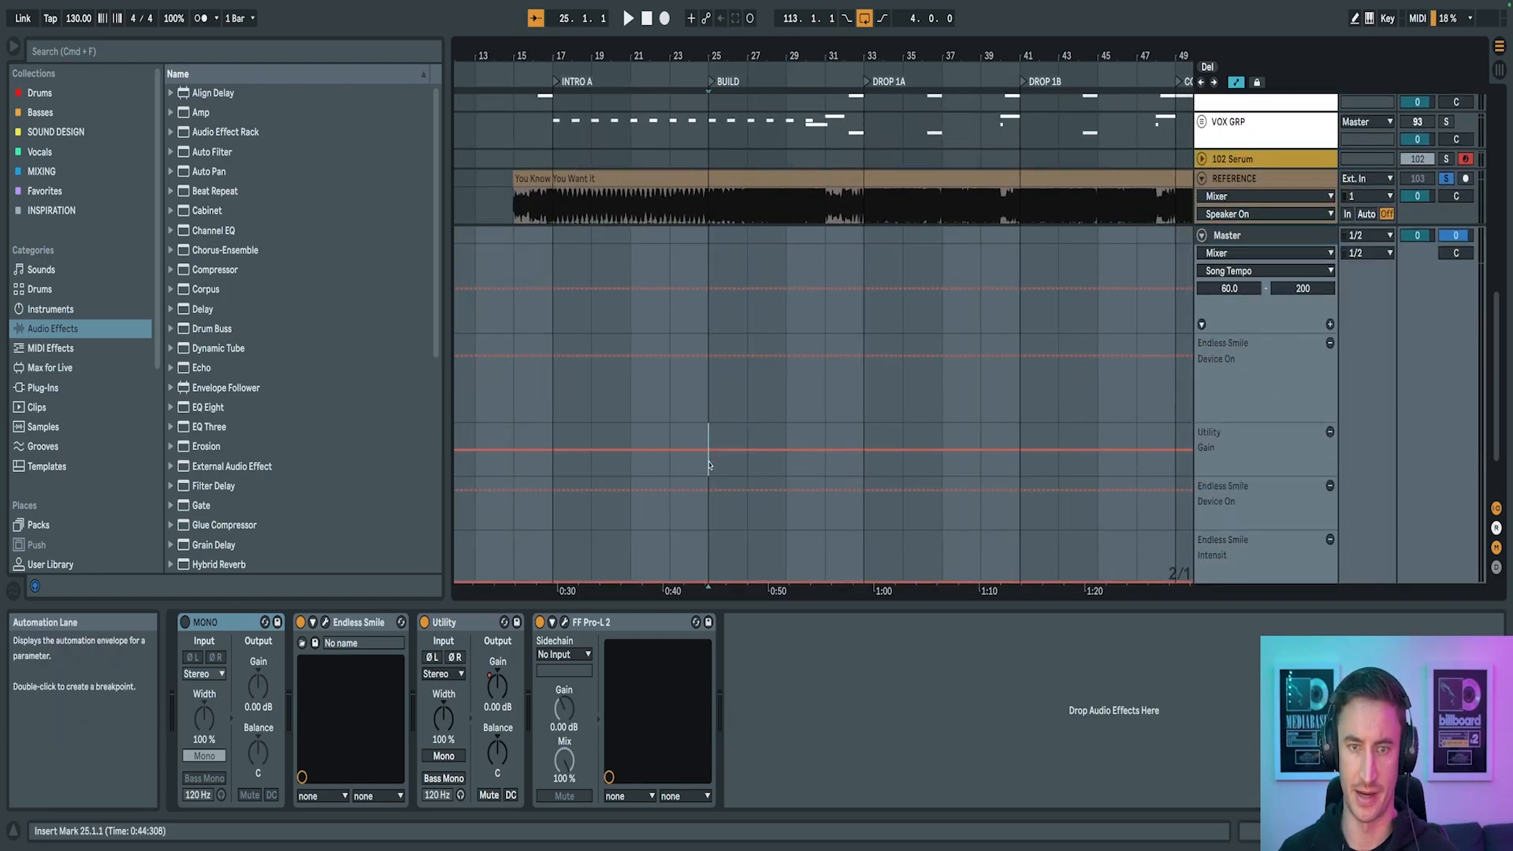
left_click_drag(707, 473, 861, 469)
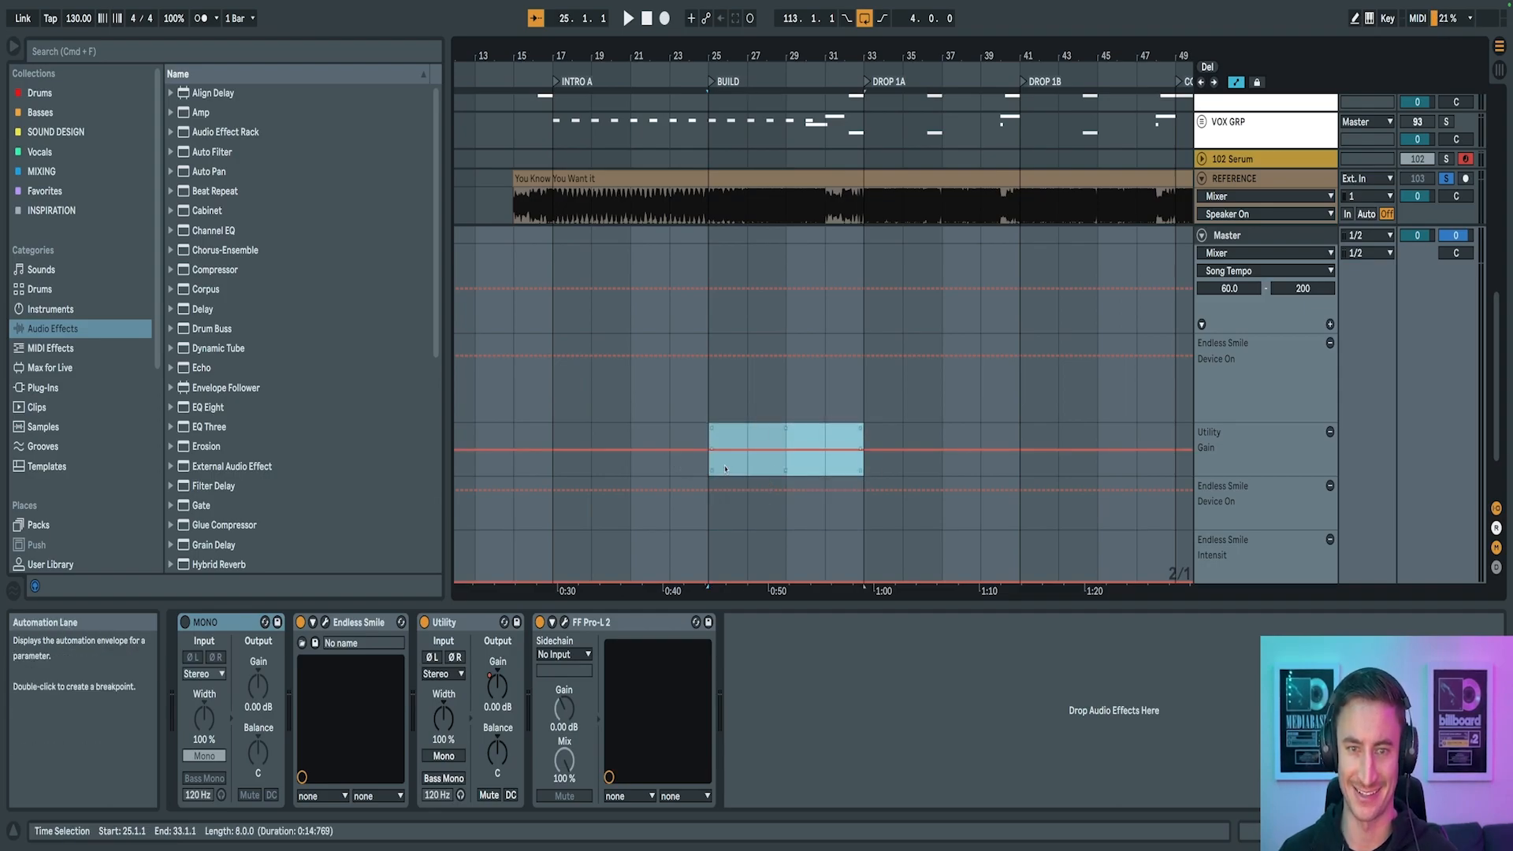
left_click_drag(708, 469, 858, 471)
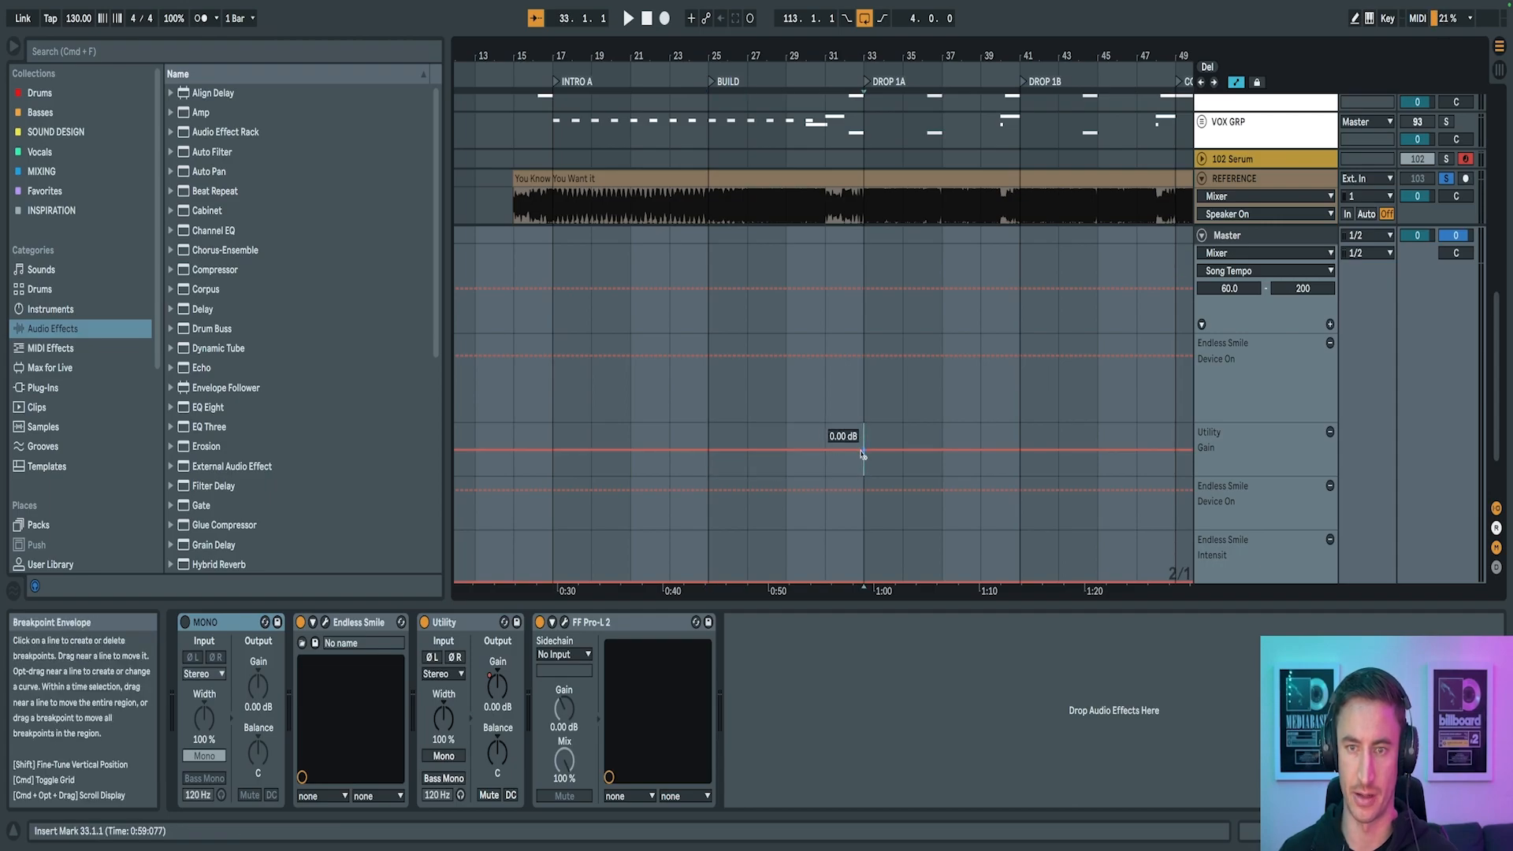
Ramp the Master's Utility Gain automation down from bar 25 to -2 dB at the end of the build at bar 33
right_click(860, 452)
left_click(870, 465)
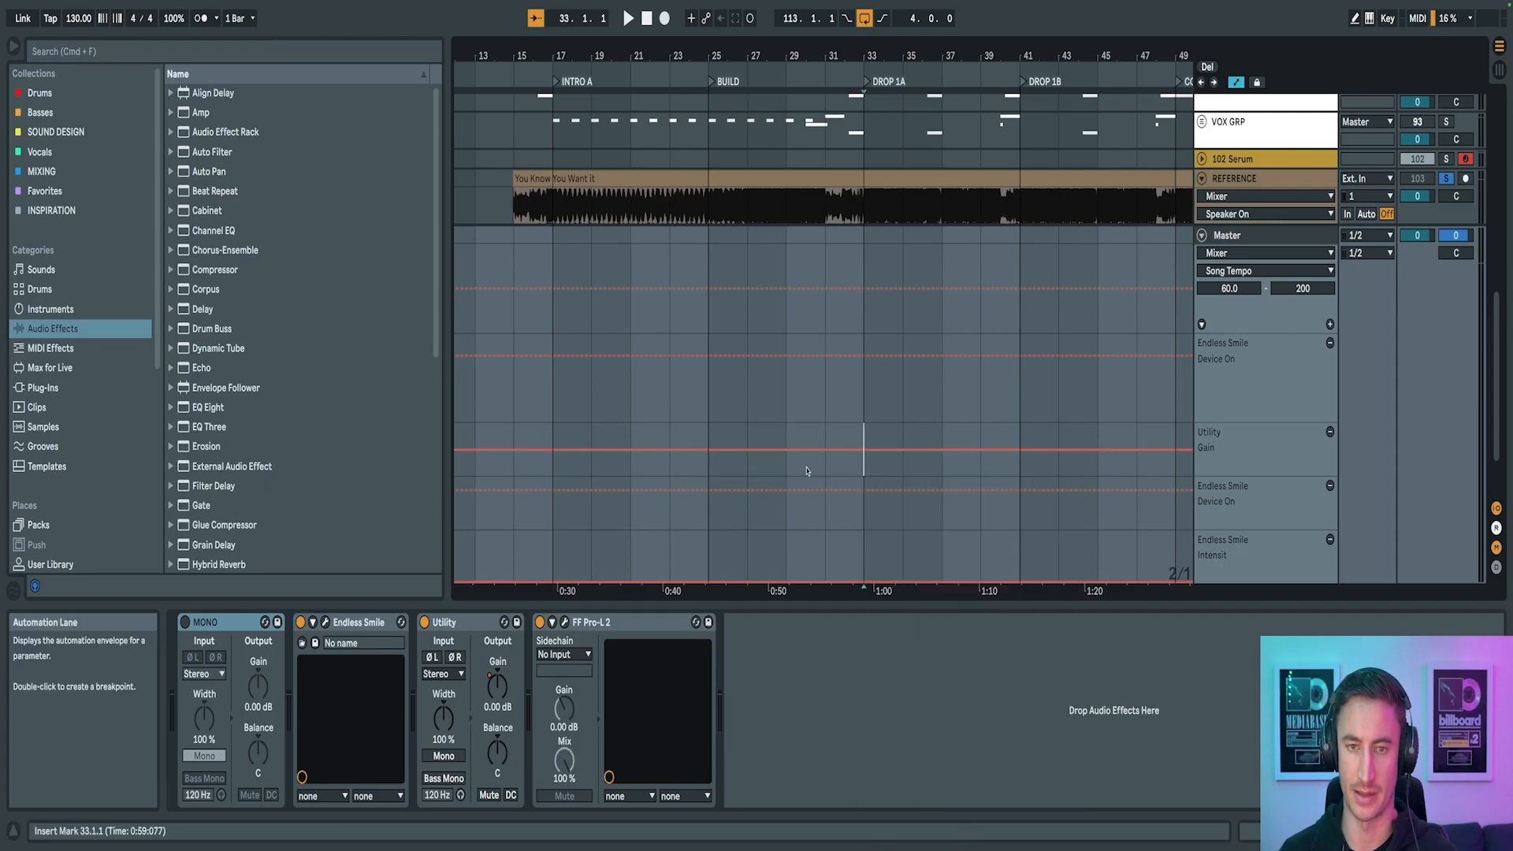
right_click(864, 453)
left_click(880, 467)
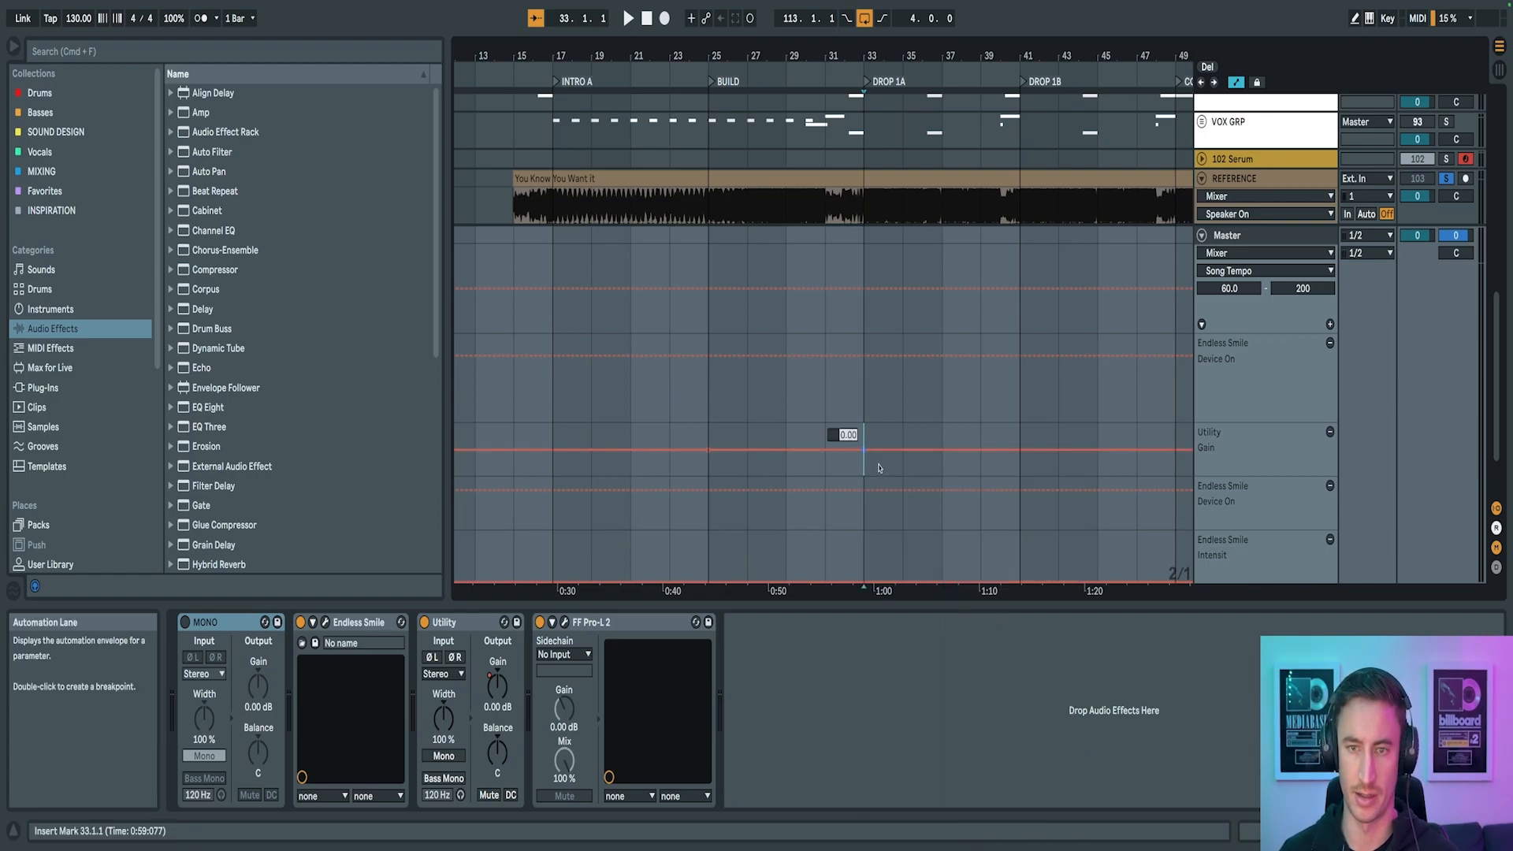
right_click(845, 464)
left_click(855, 465)
type("-2")
key("Return")
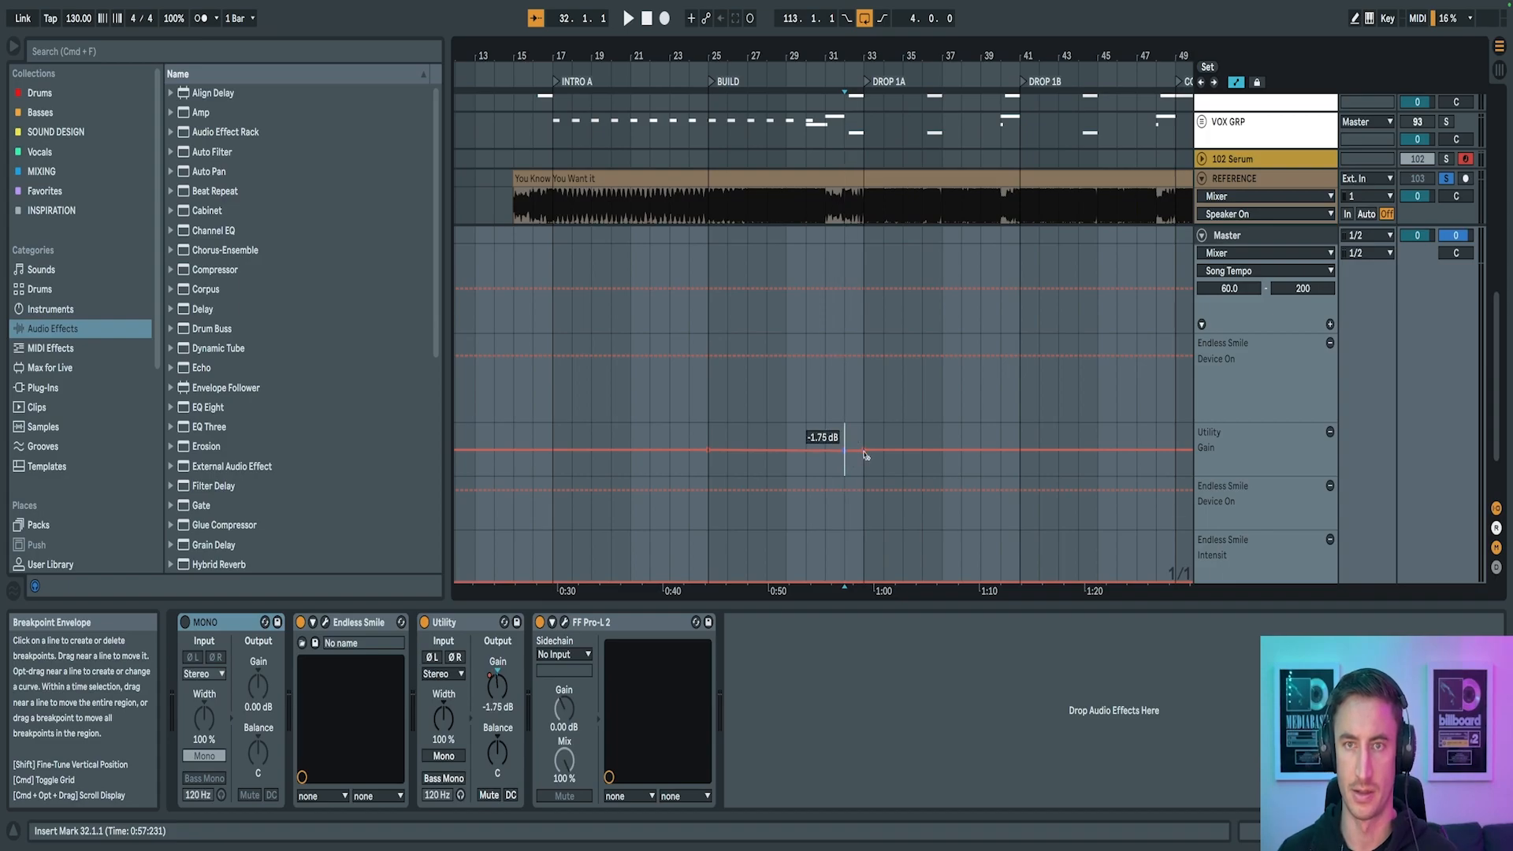
left_click_drag(709, 432, 863, 435)
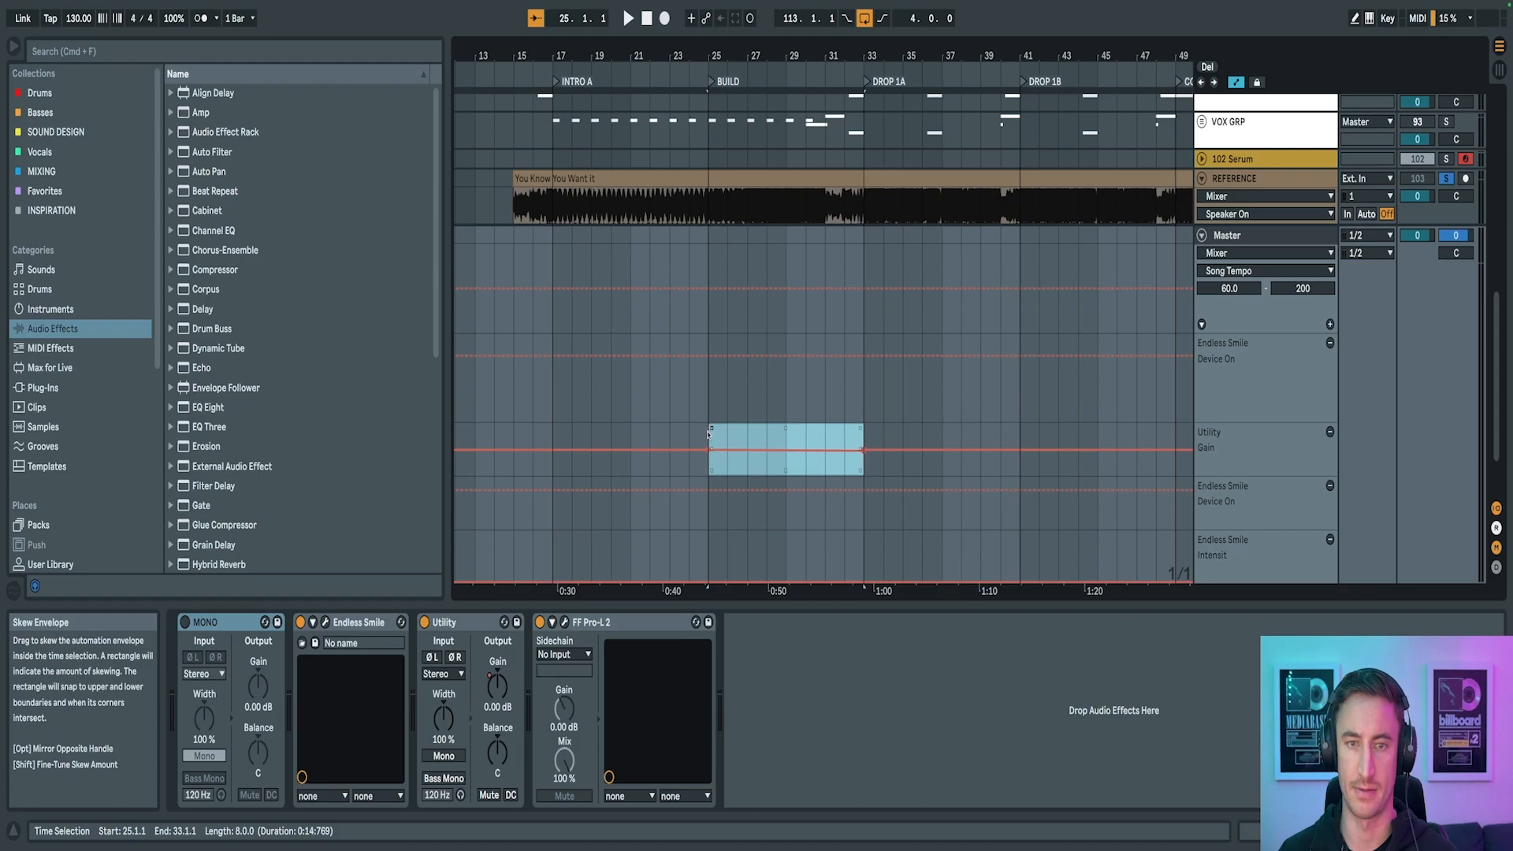
Move the Master's Utility after FF Pro-L 2 and show its Stereo Width automation in a new lane
left_click_drag(467, 622, 678, 647)
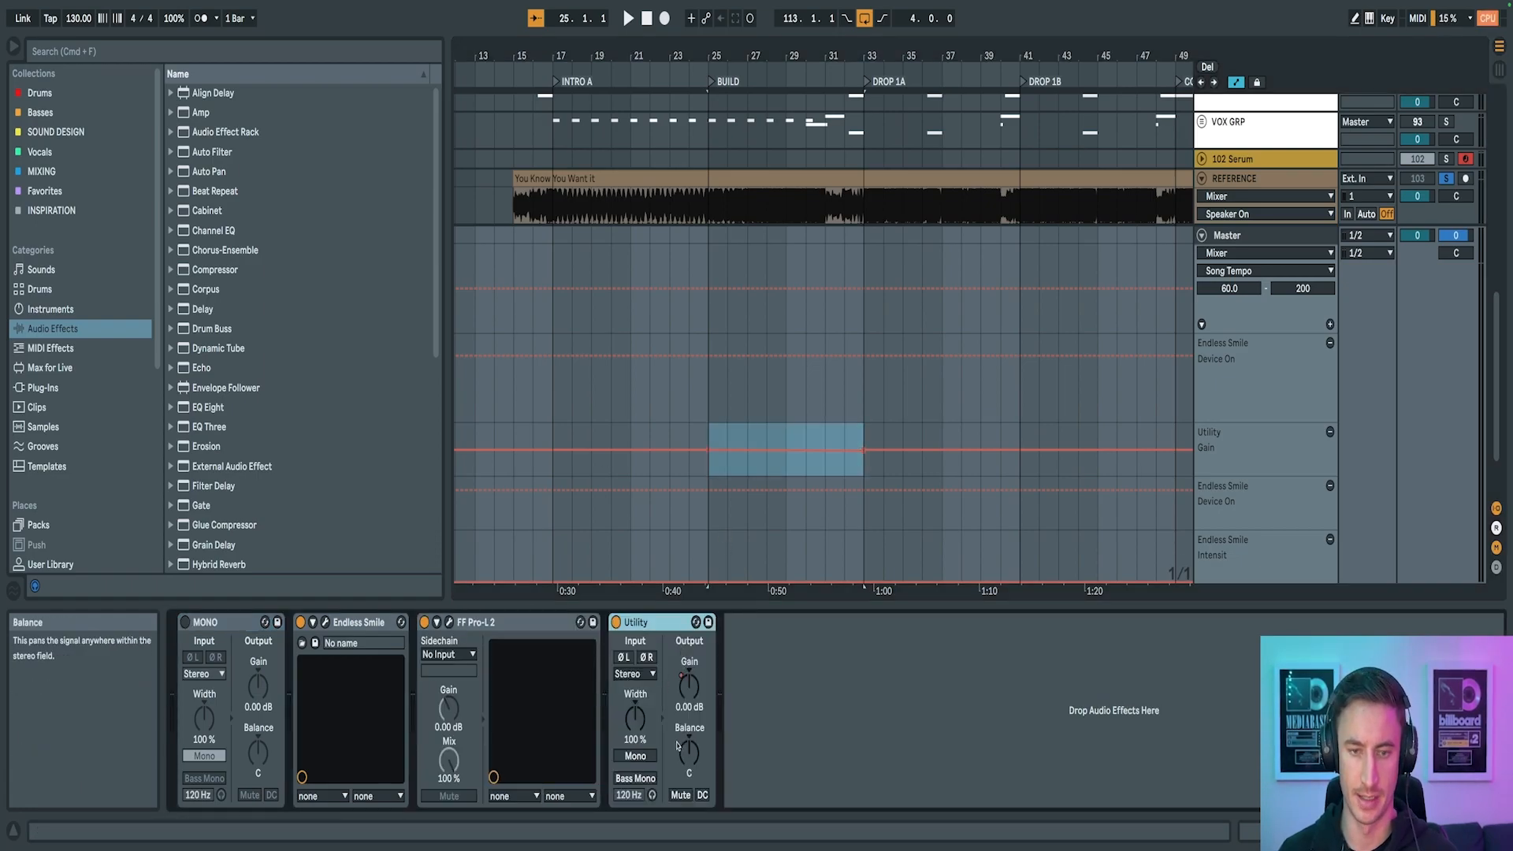
right_click(635, 720)
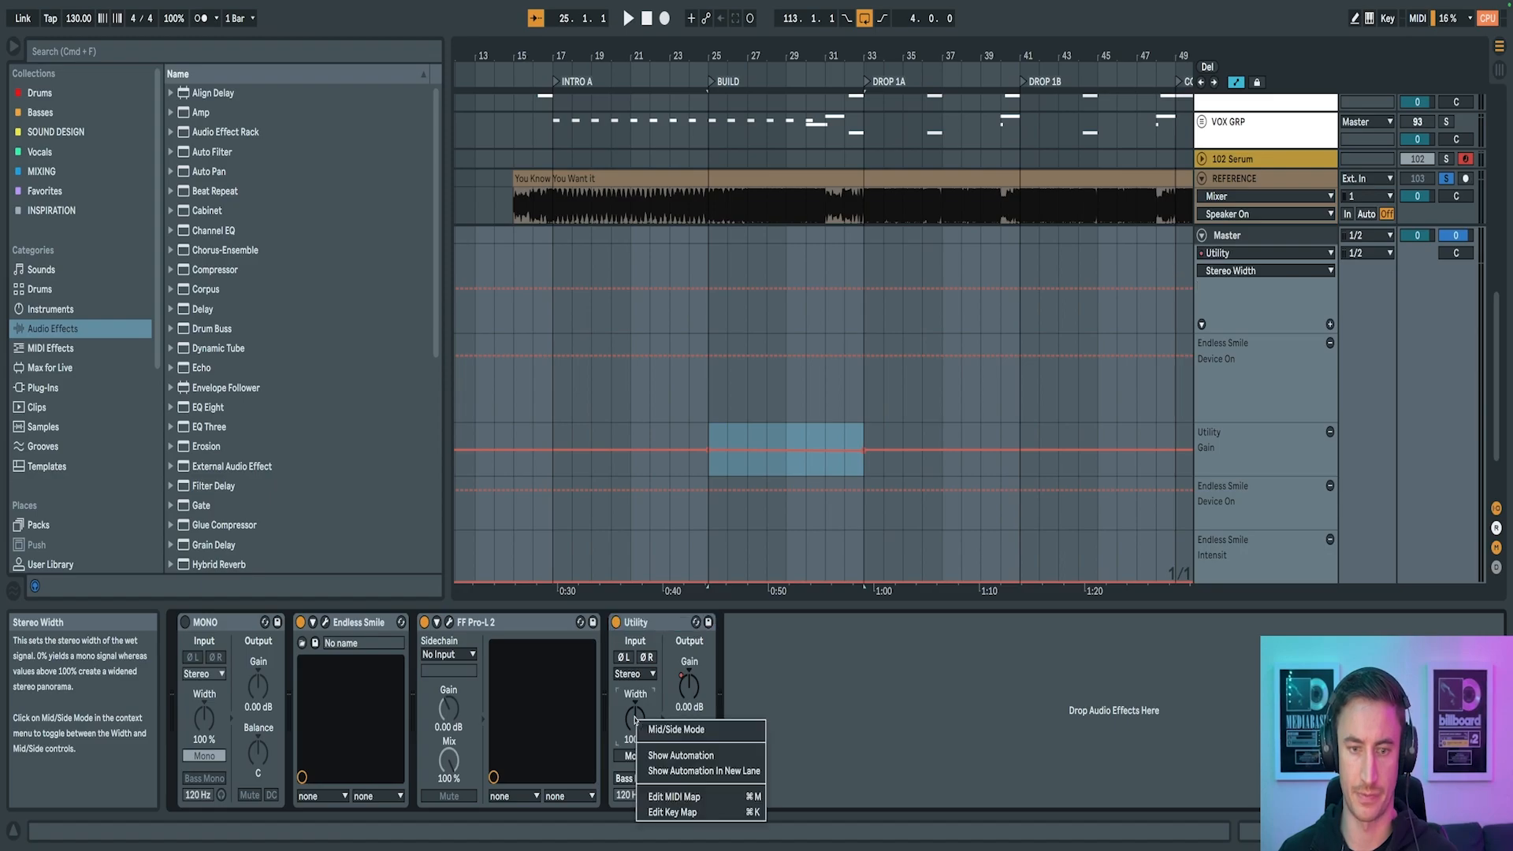
left_click(677, 772)
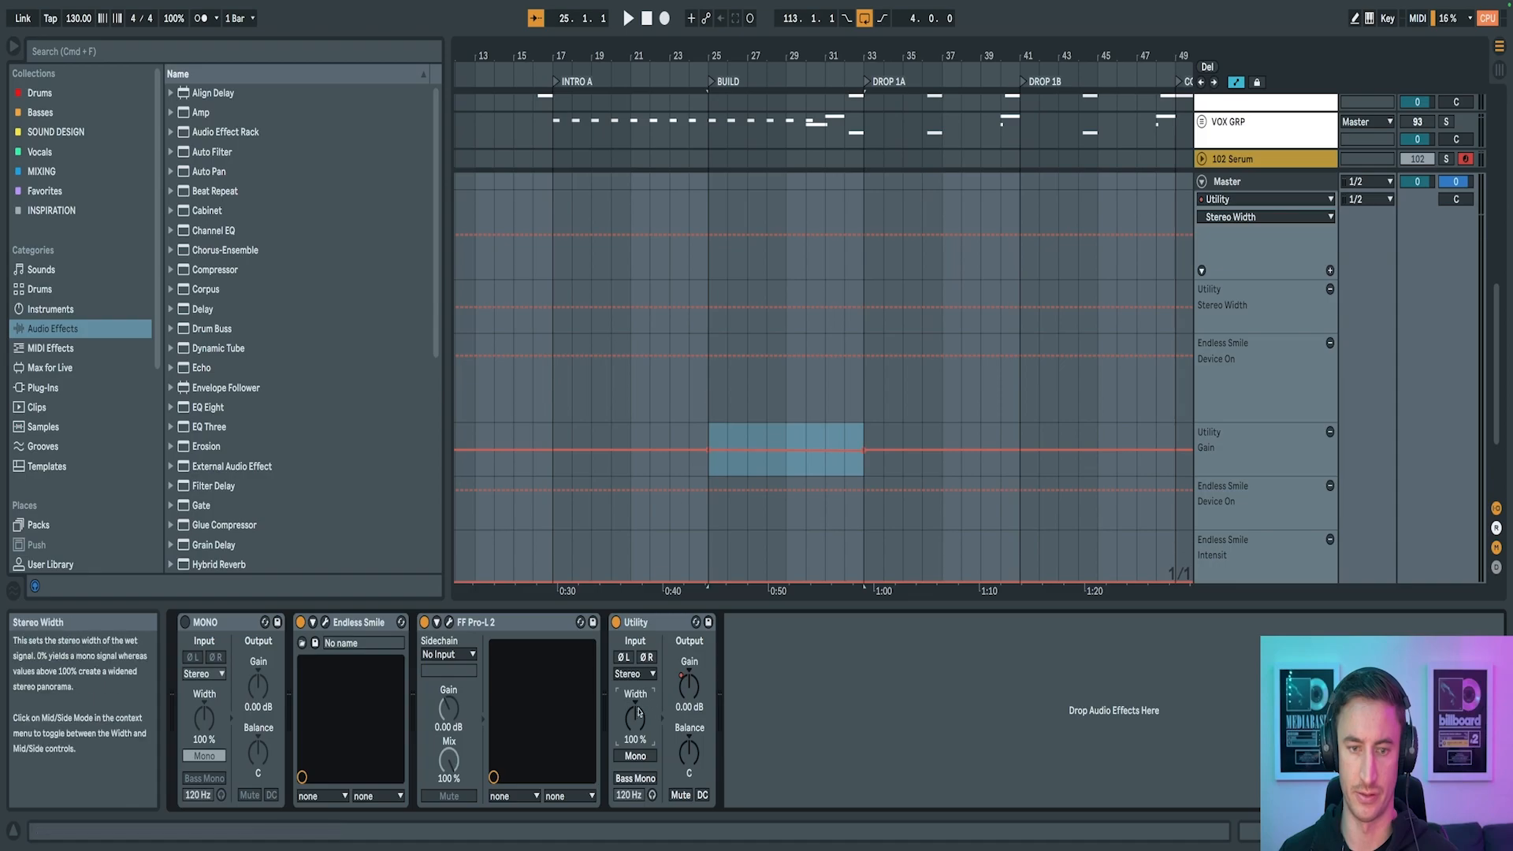
Narrow the Utility's Stereo Width automation over the build from bar 25, ramping down to 80% ahead of the drop
left_click(825, 308)
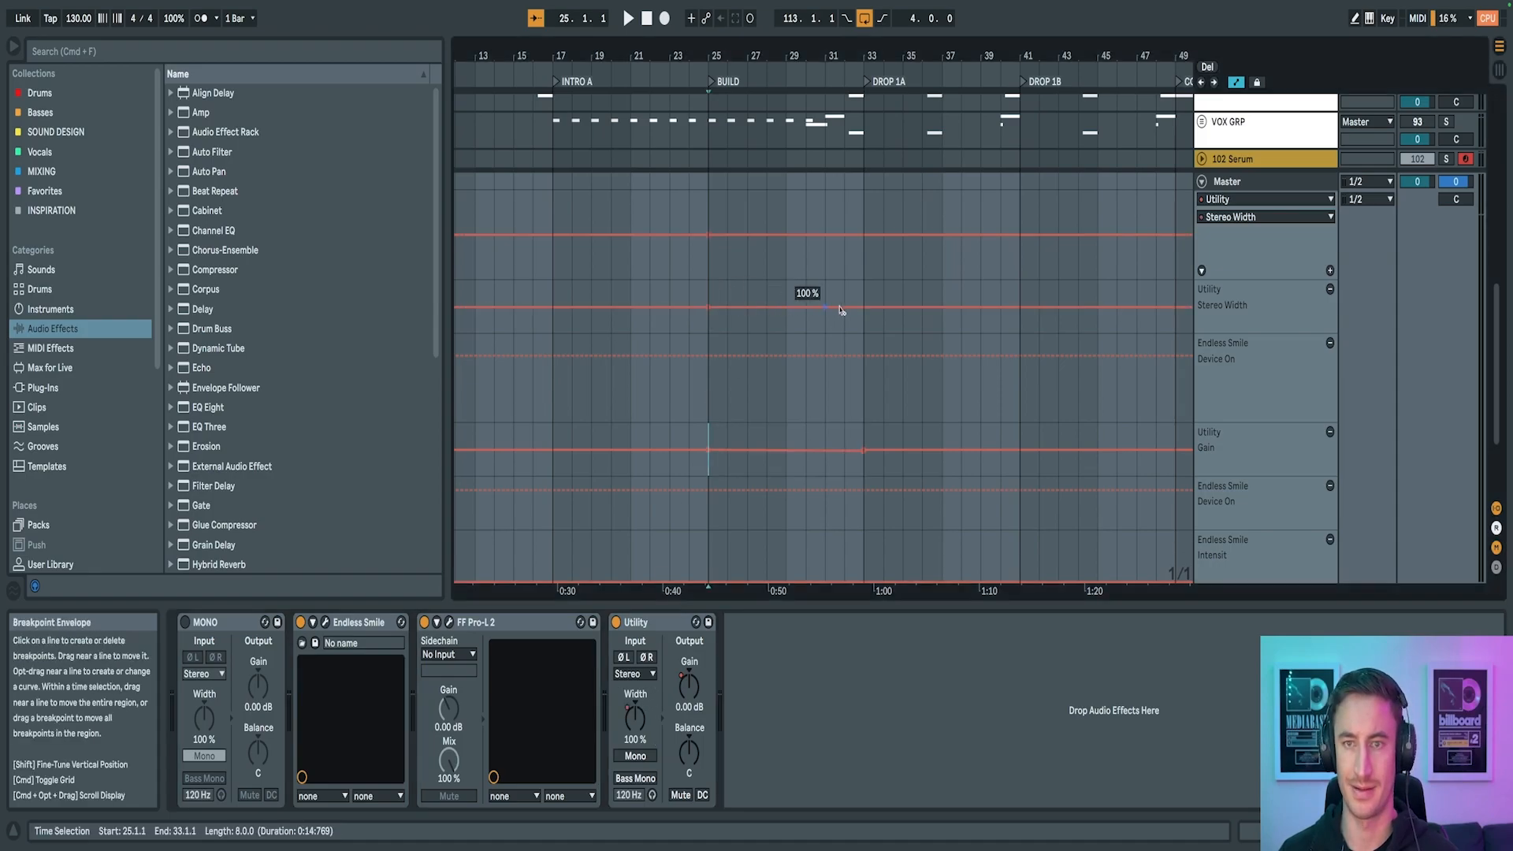
right_click(842, 311)
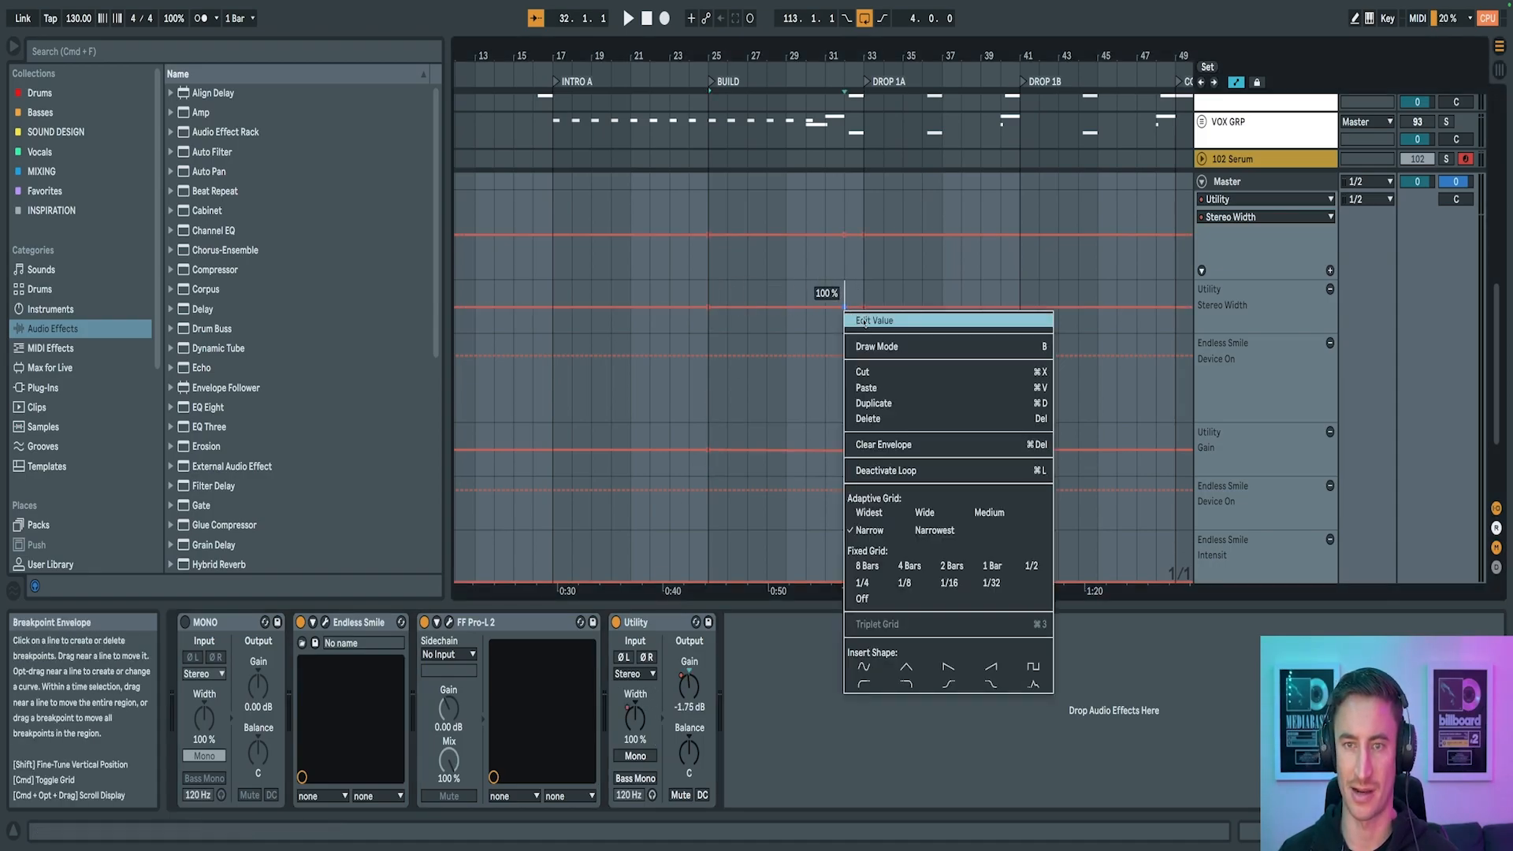
left_click(863, 323)
key("BackSpace")
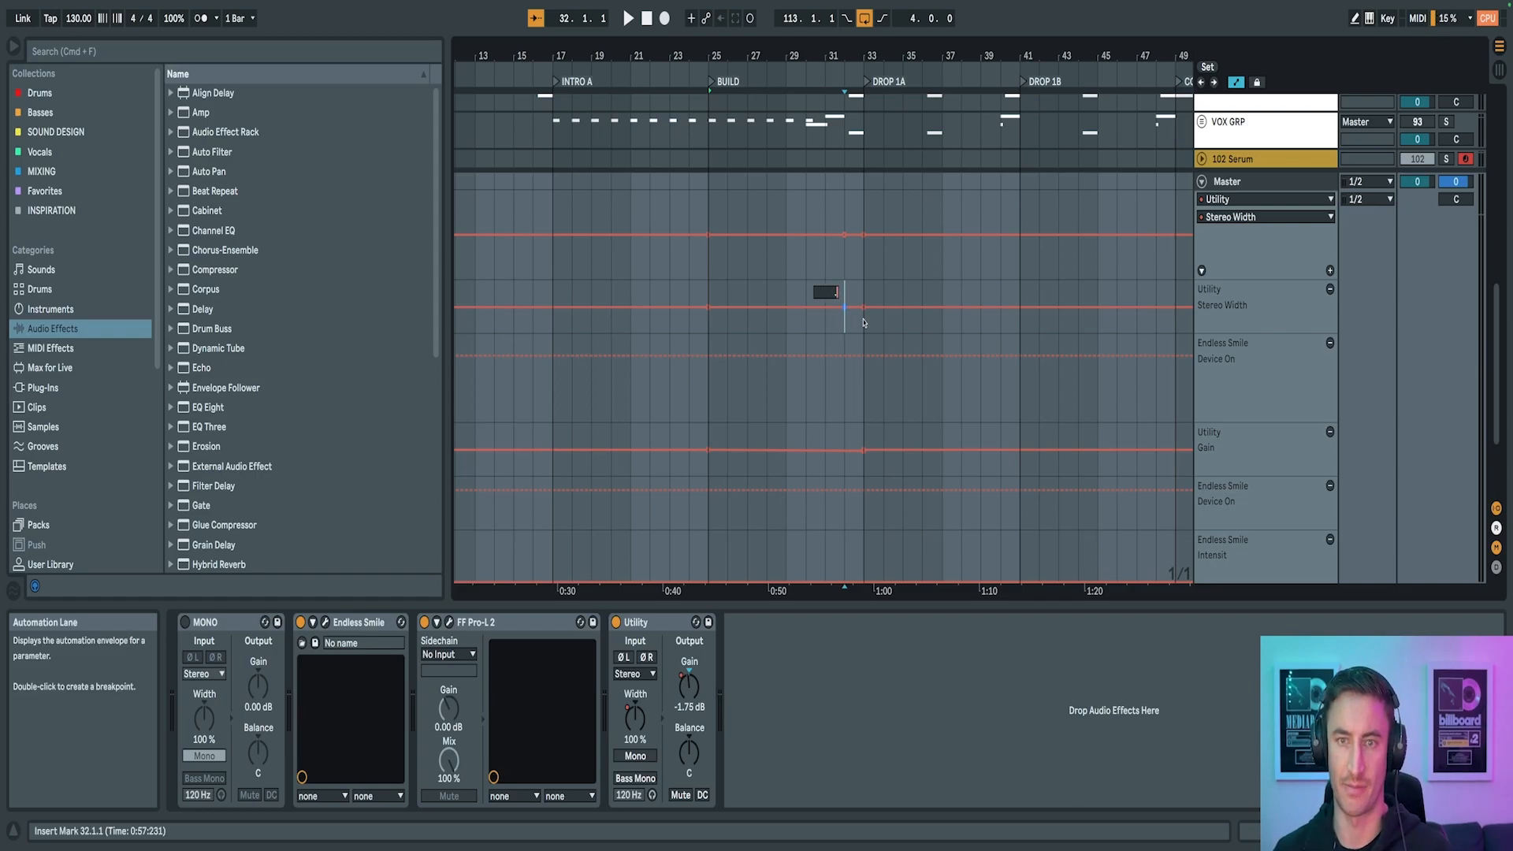
type(".8")
key("Return")
right_click(842, 333)
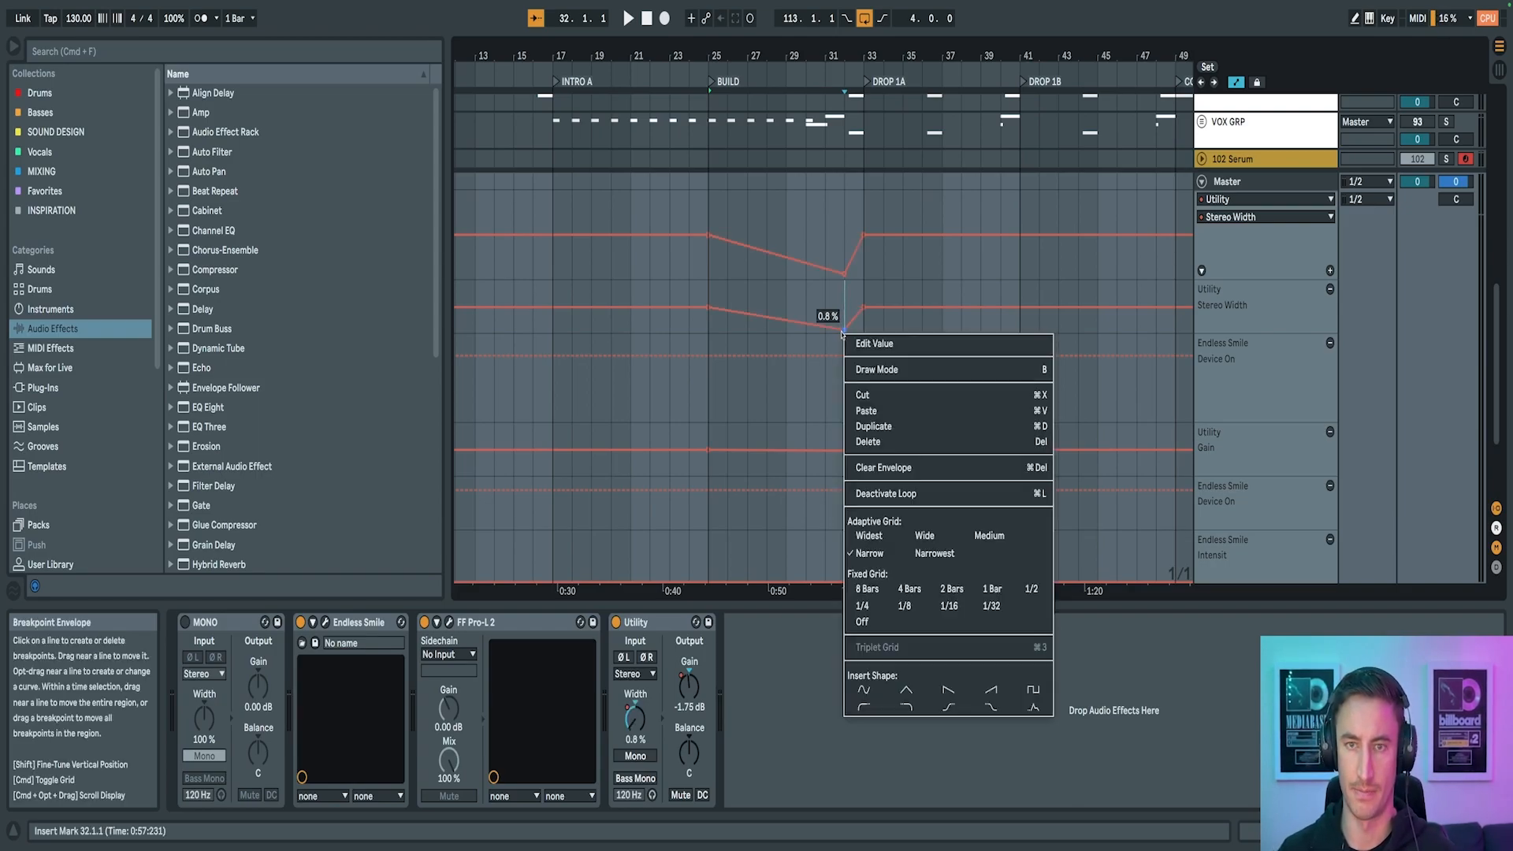
left_click(857, 342)
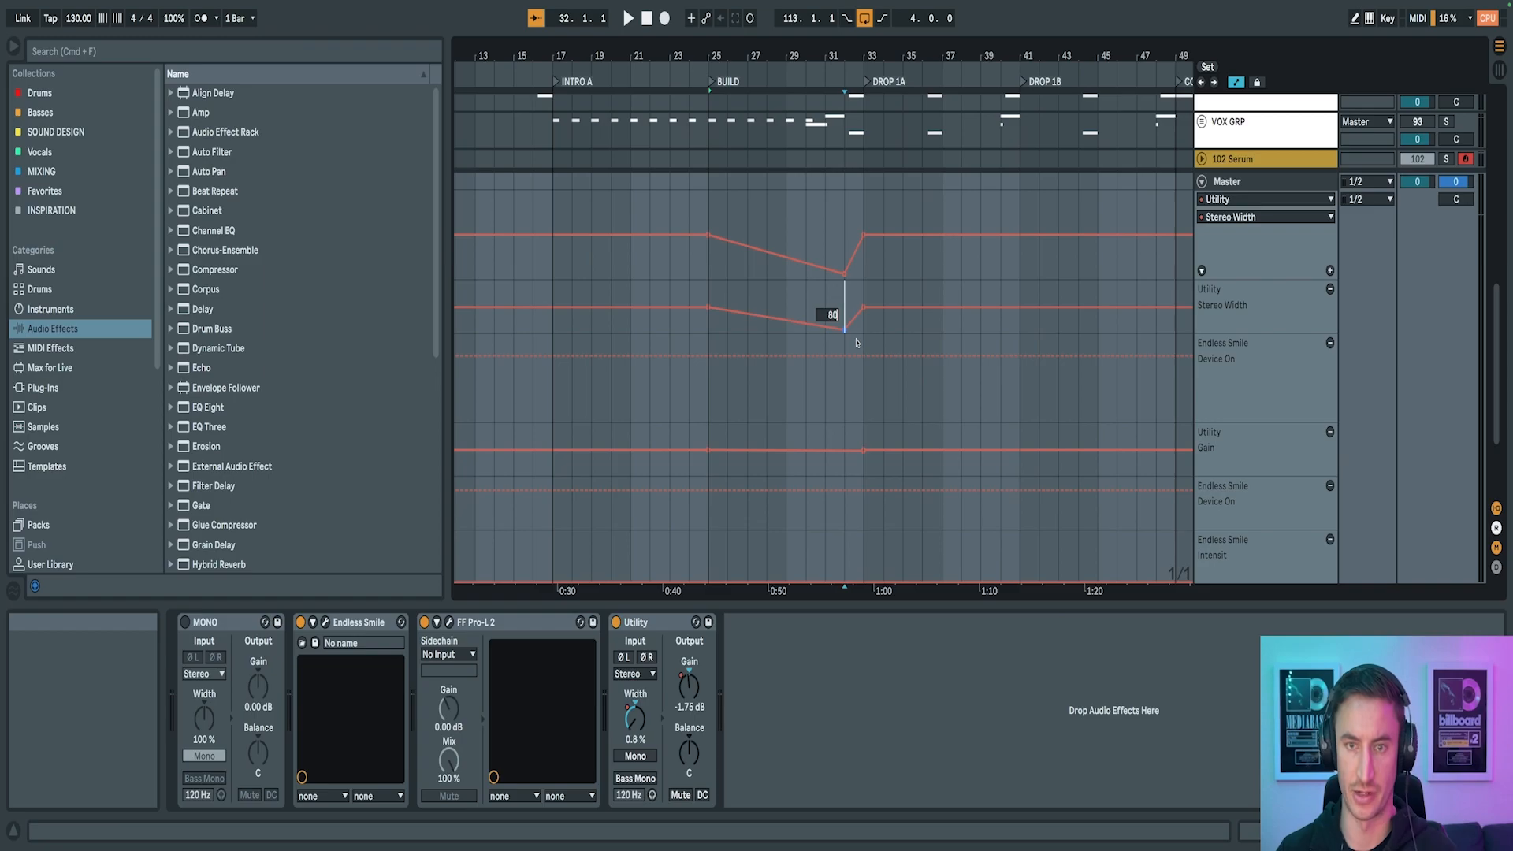
key("Return")
left_click(705, 292)
key("a")
key("a")
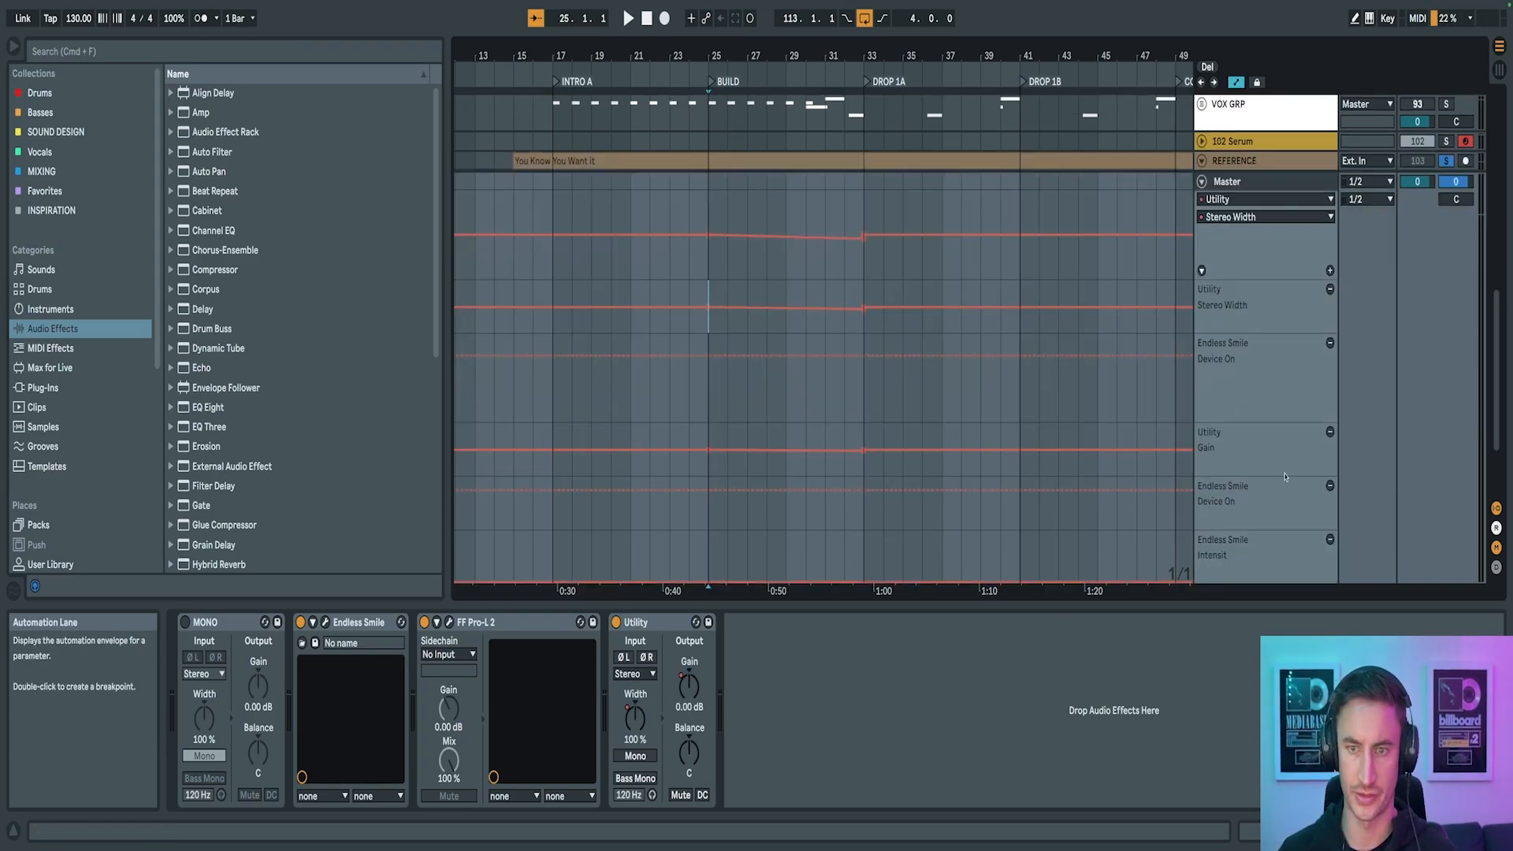
Add an EQ Eight to the Master track and place it just before FF Pro-L 2
left_click(1234, 183)
key("super+f")
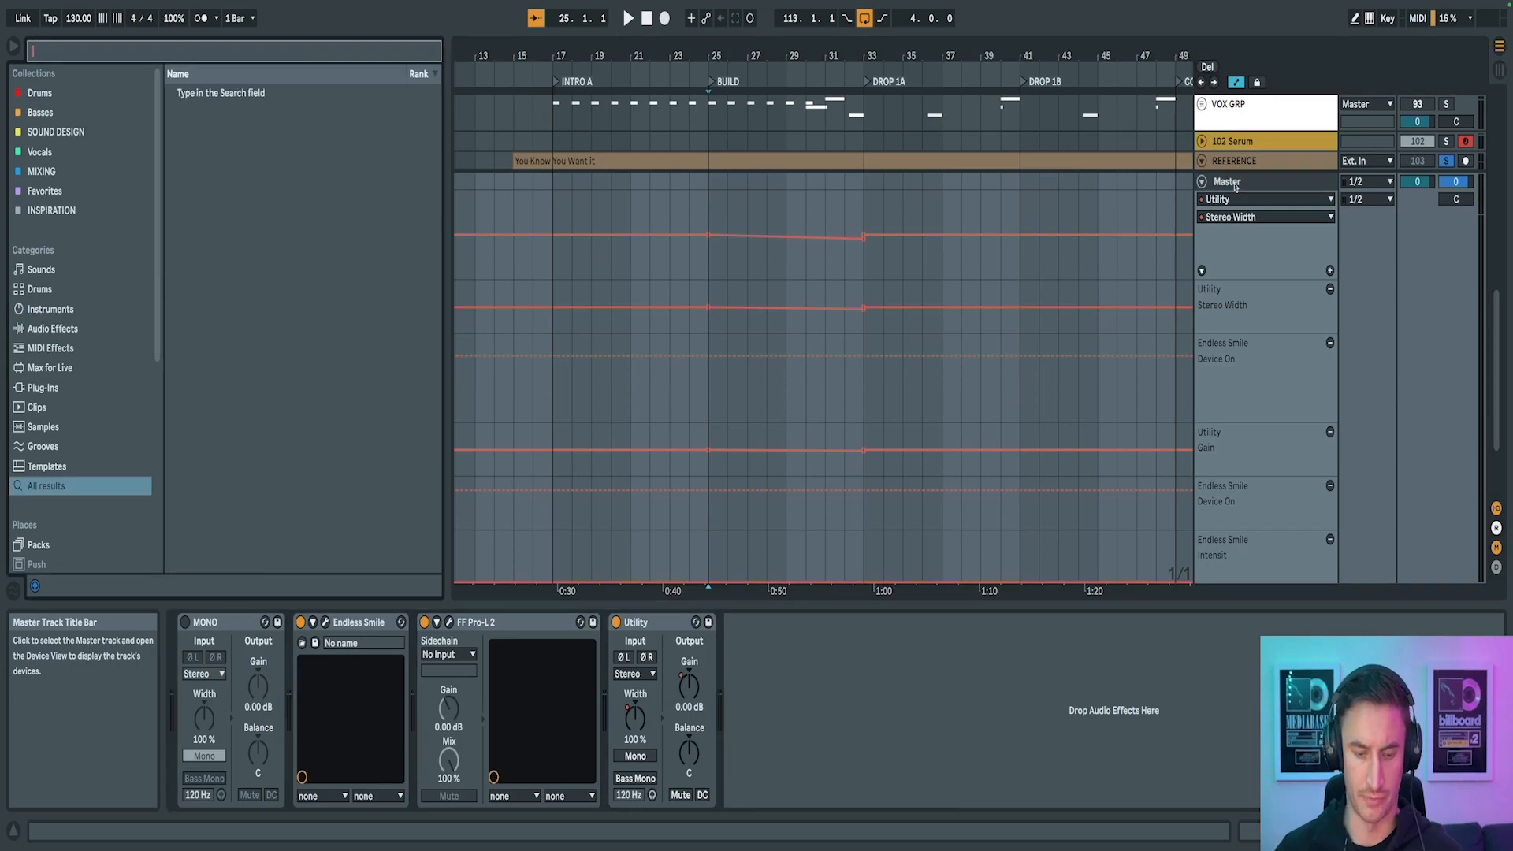
type("eq")
key("Return")
mouse_move(768, 619)
left_mouse_down()
mouse_move(650, 662)
mouse_move(481, 663)
left_mouse_up()
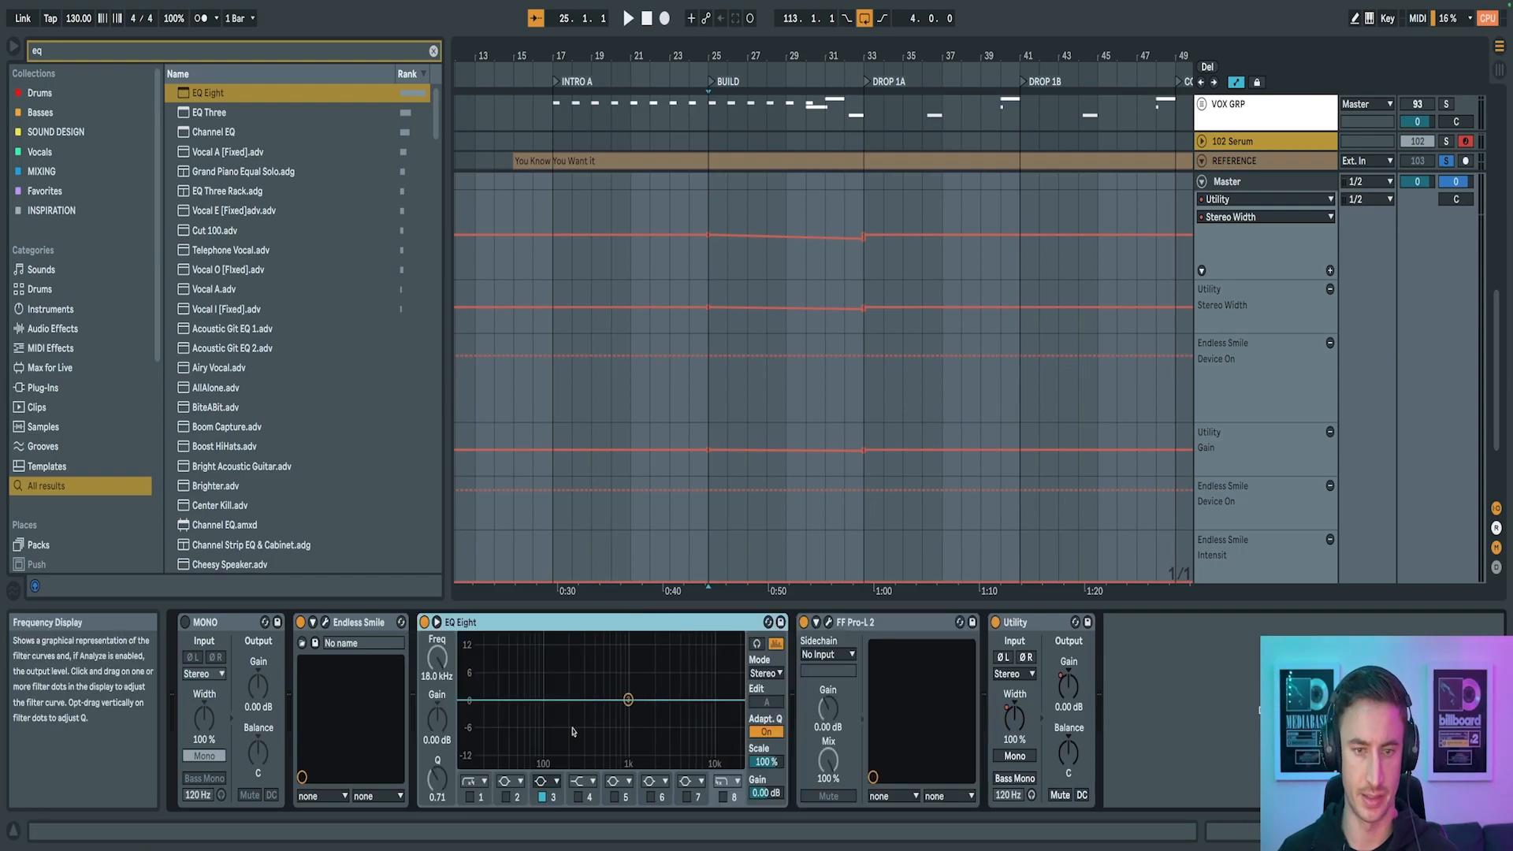
Enable EQ Eight's band 4 high shelf in place of band 3 and set its frequency to 7.33 kHz
left_click(578, 798)
left_click(542, 797)
left_click(824, 293)
key("space")
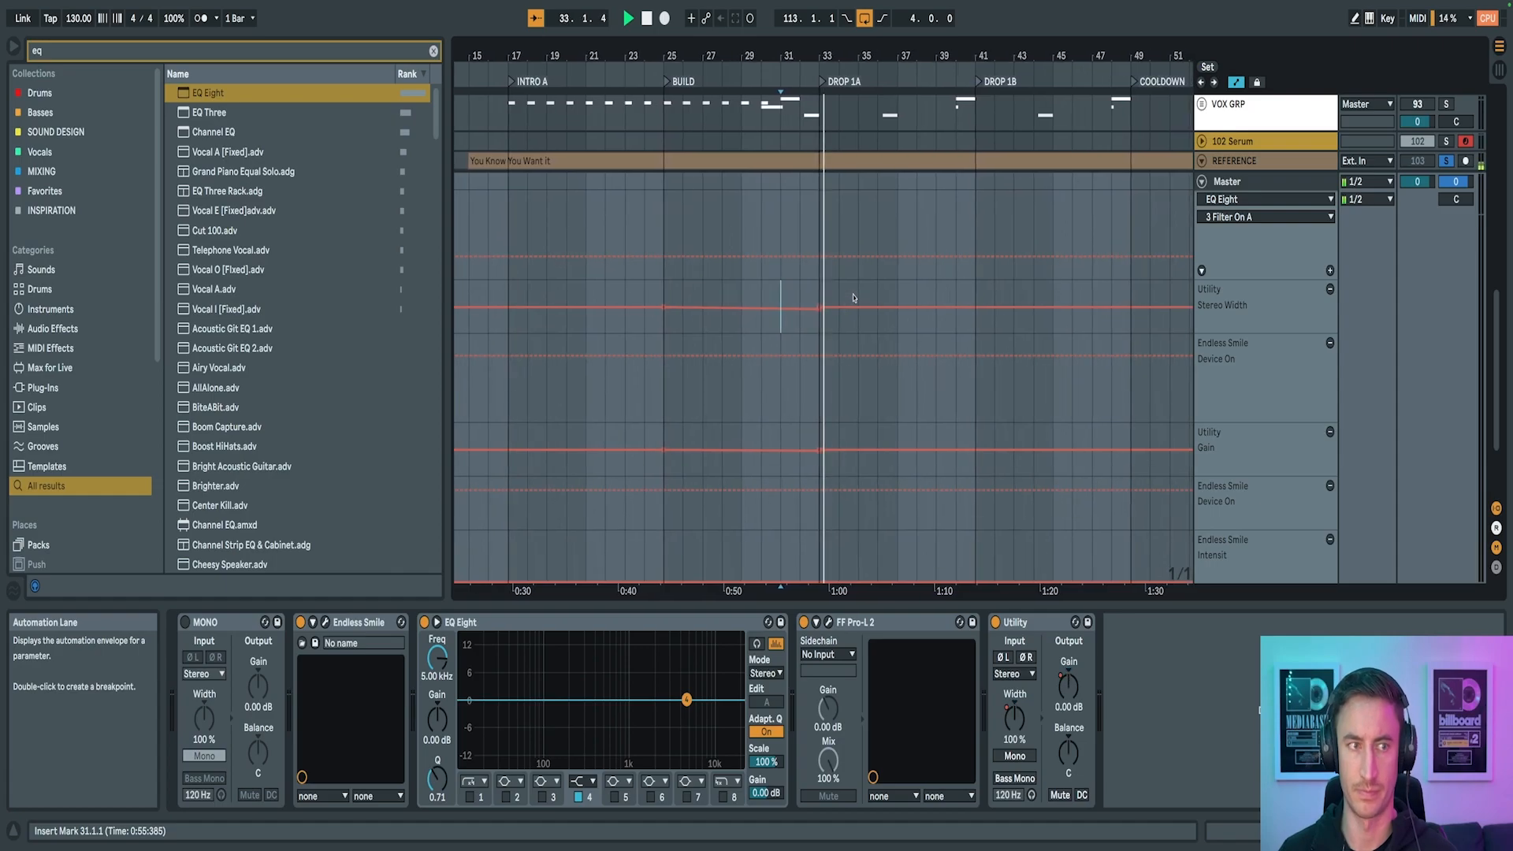
left_click(442, 728)
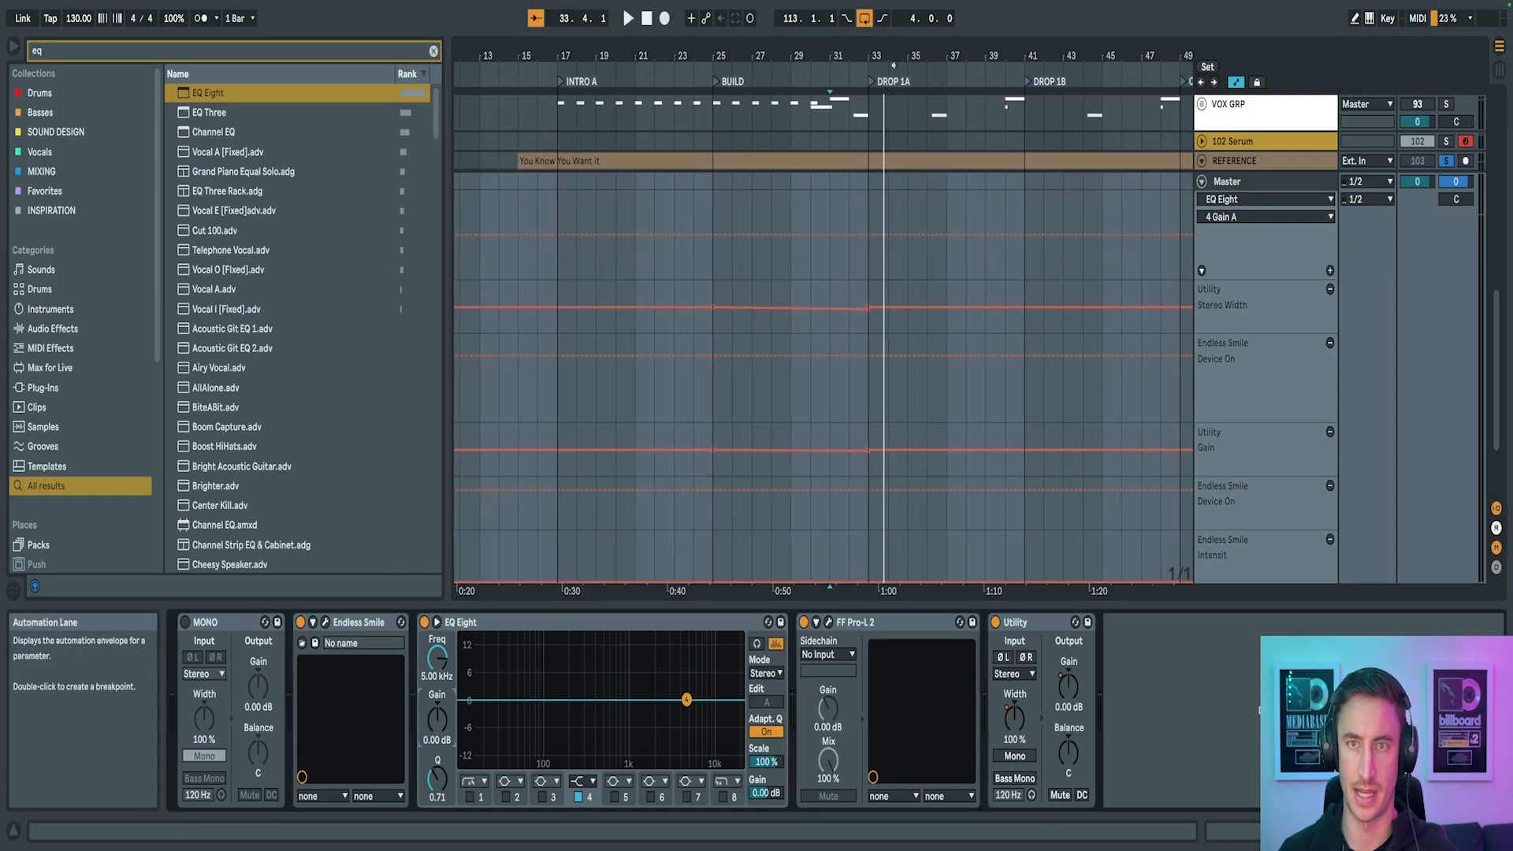
left_click_drag(848, 53, 848, 86)
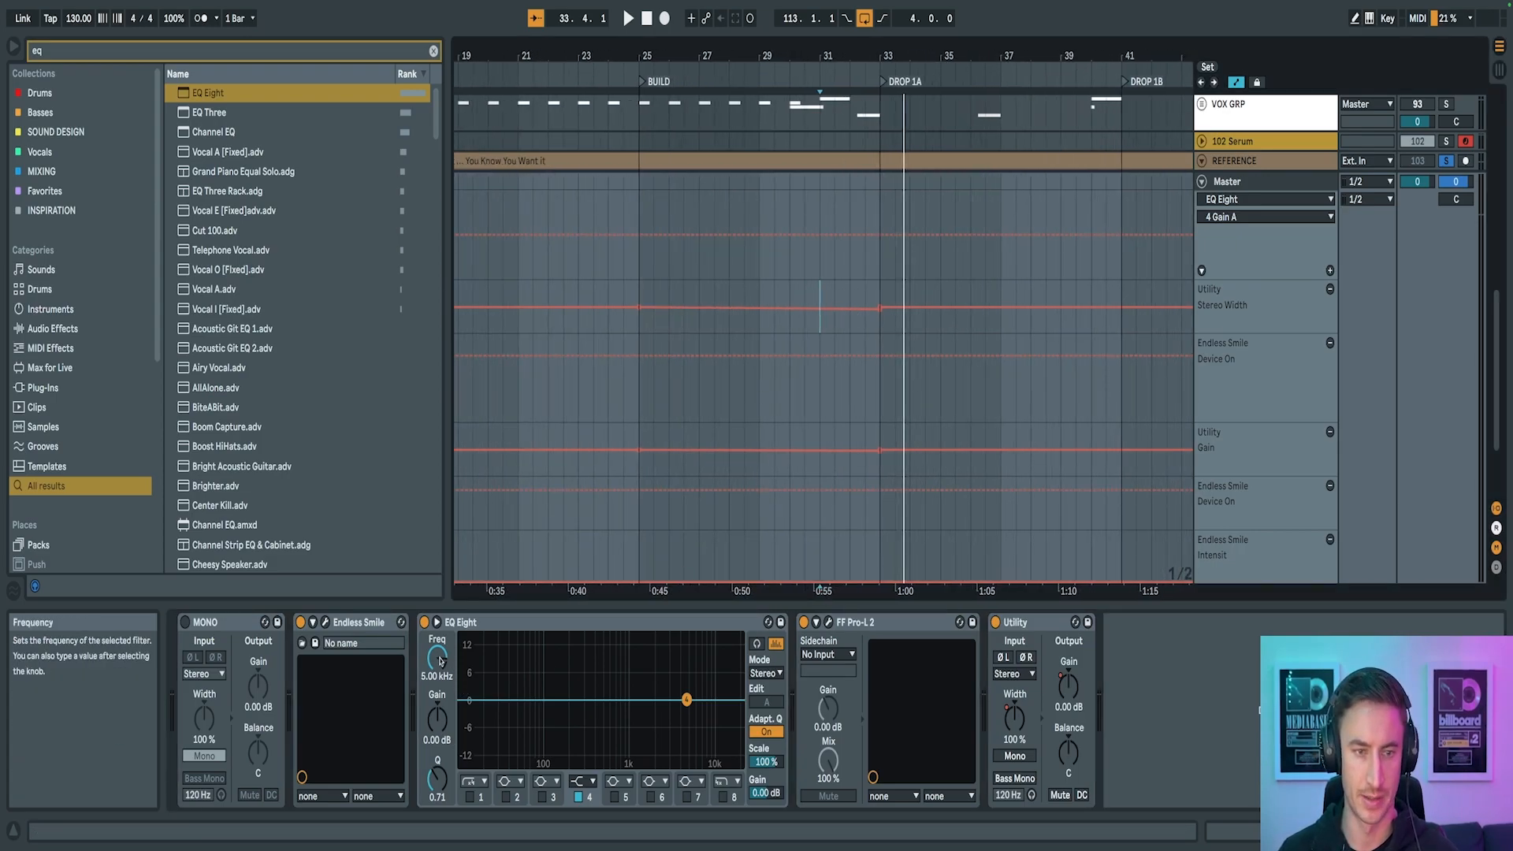
left_click_drag(436, 658, 436, 634)
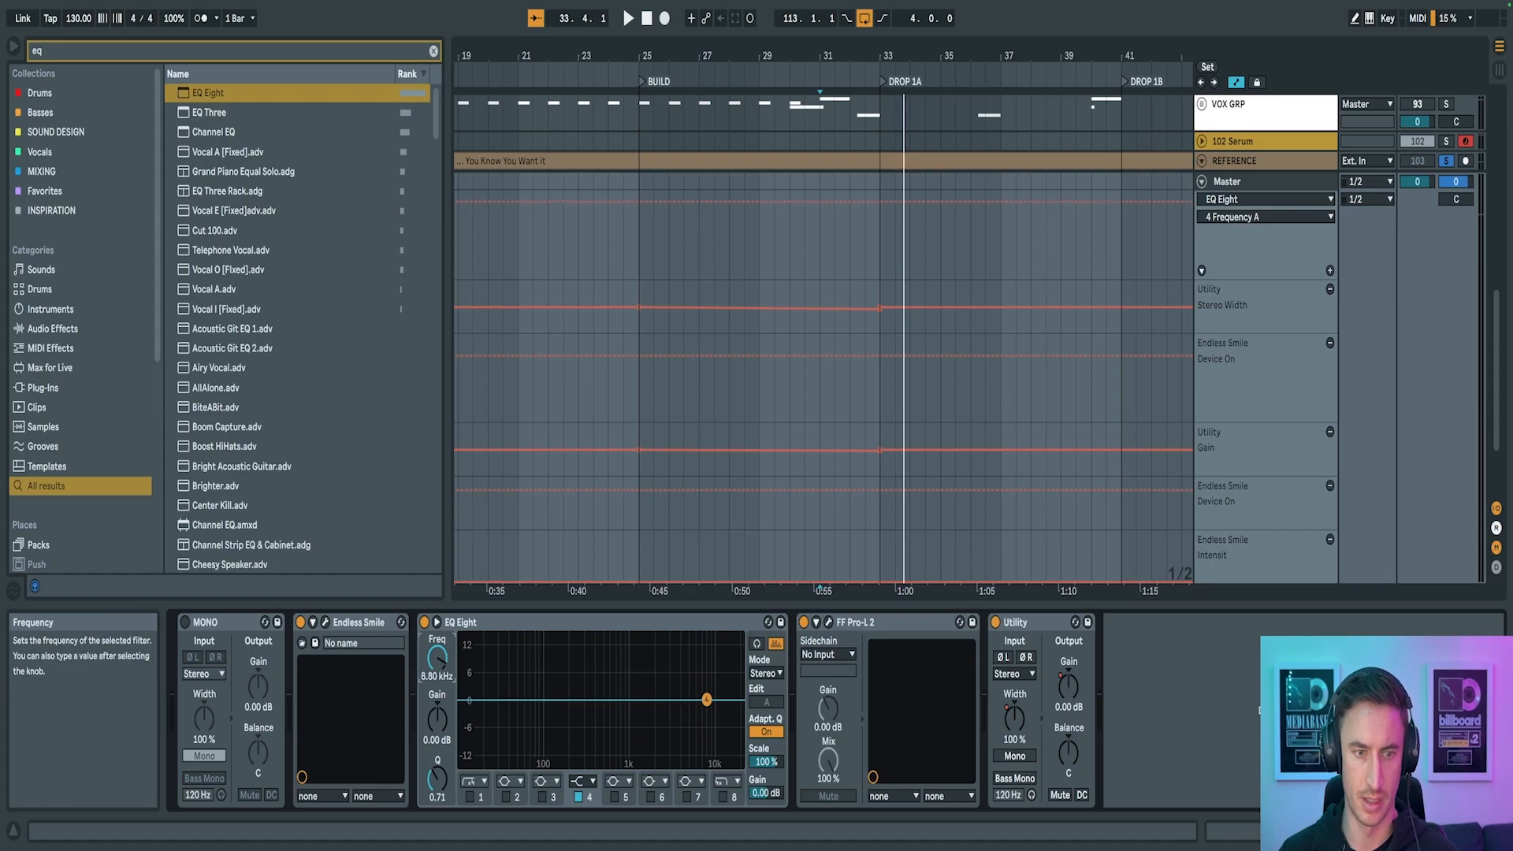
Show the frequency and gain automation of EQ Eight's band 4 in new lanes
right_click(439, 664)
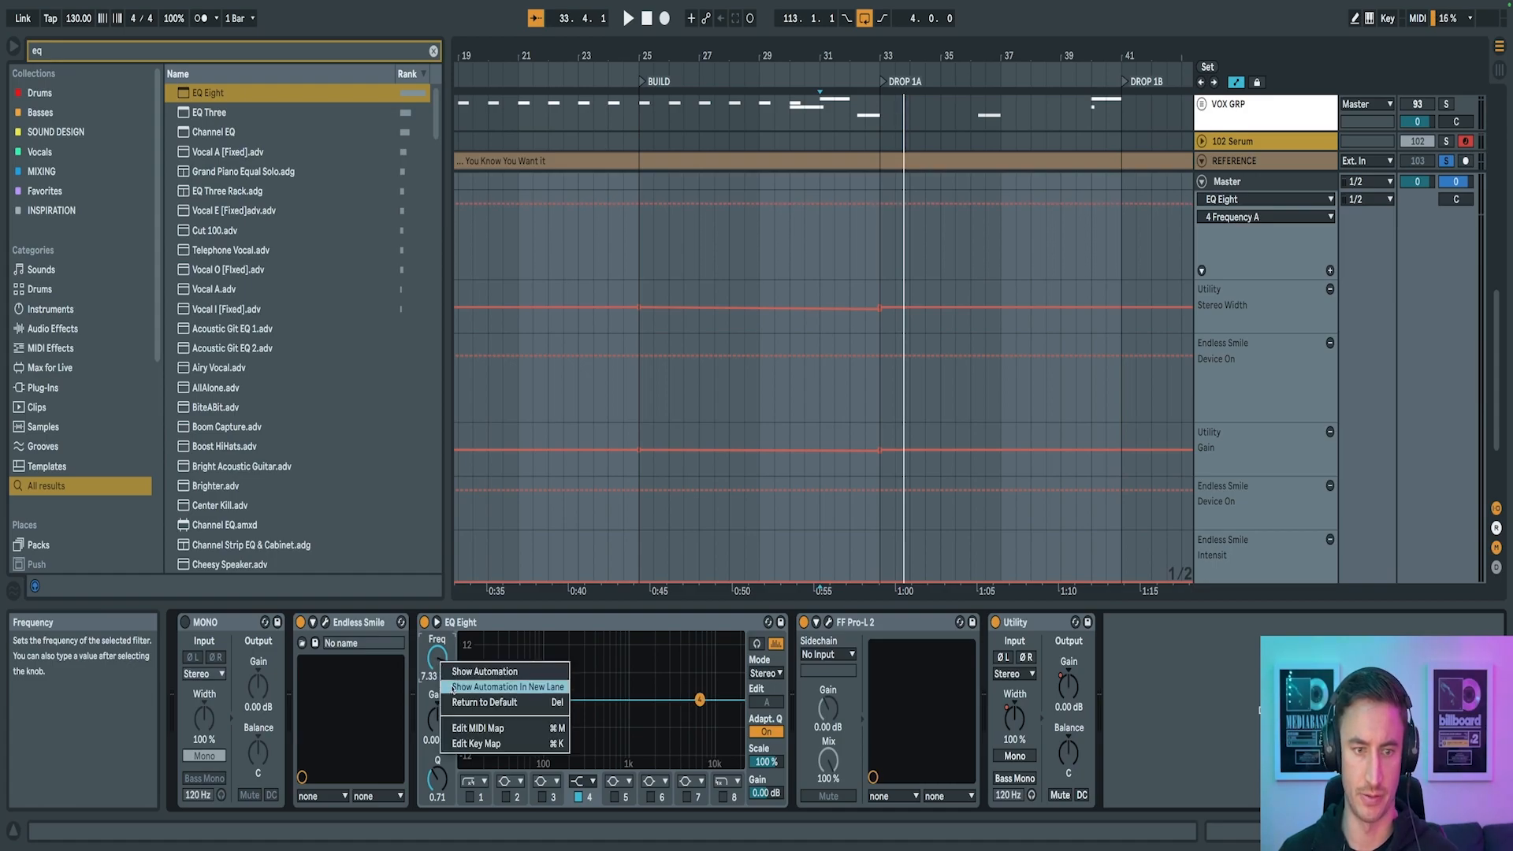
left_click(480, 686)
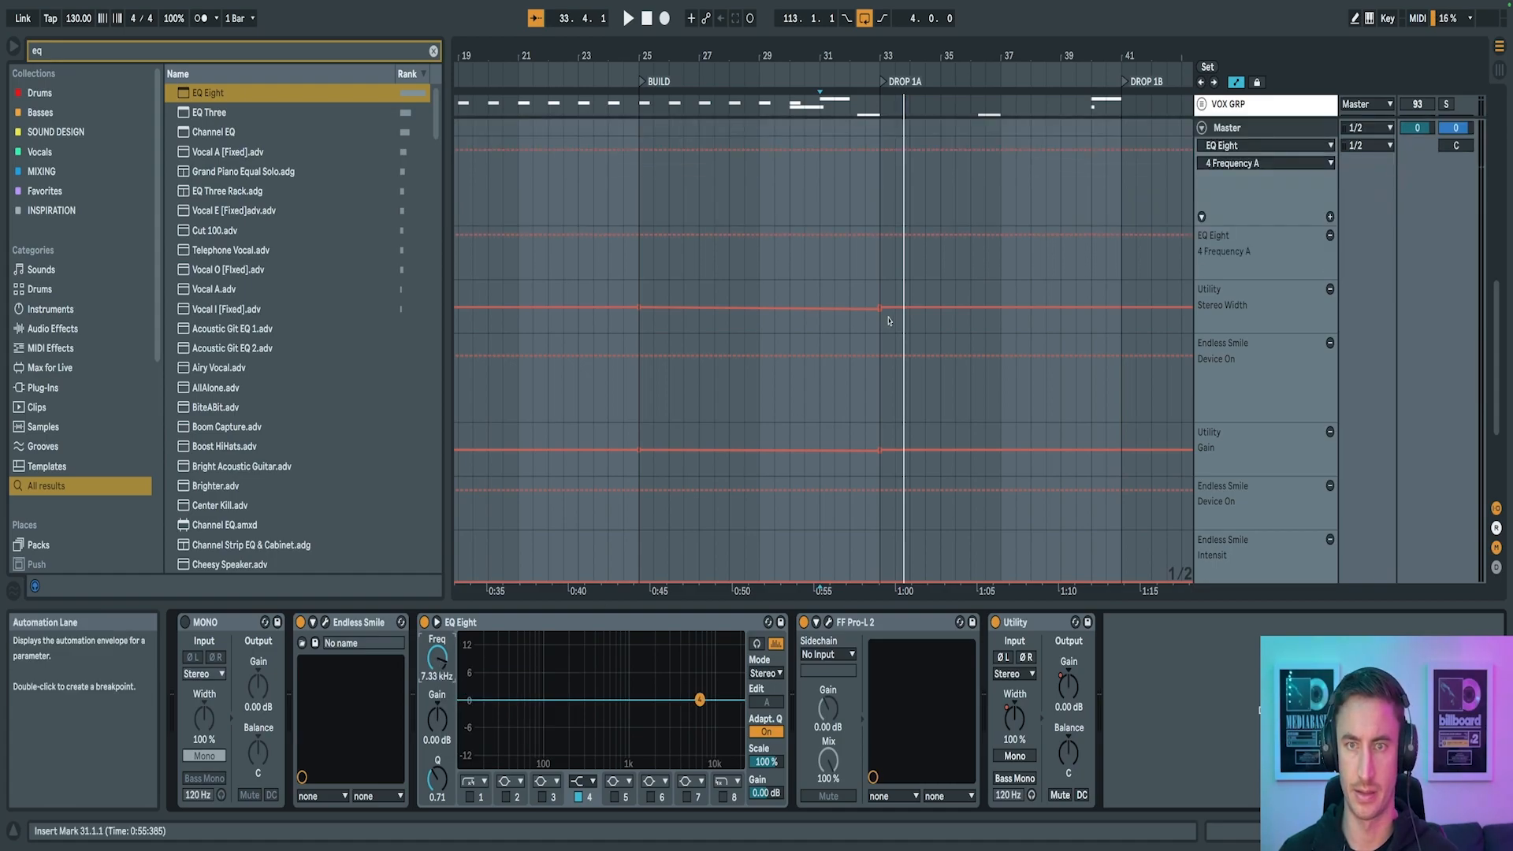
left_click(640, 236)
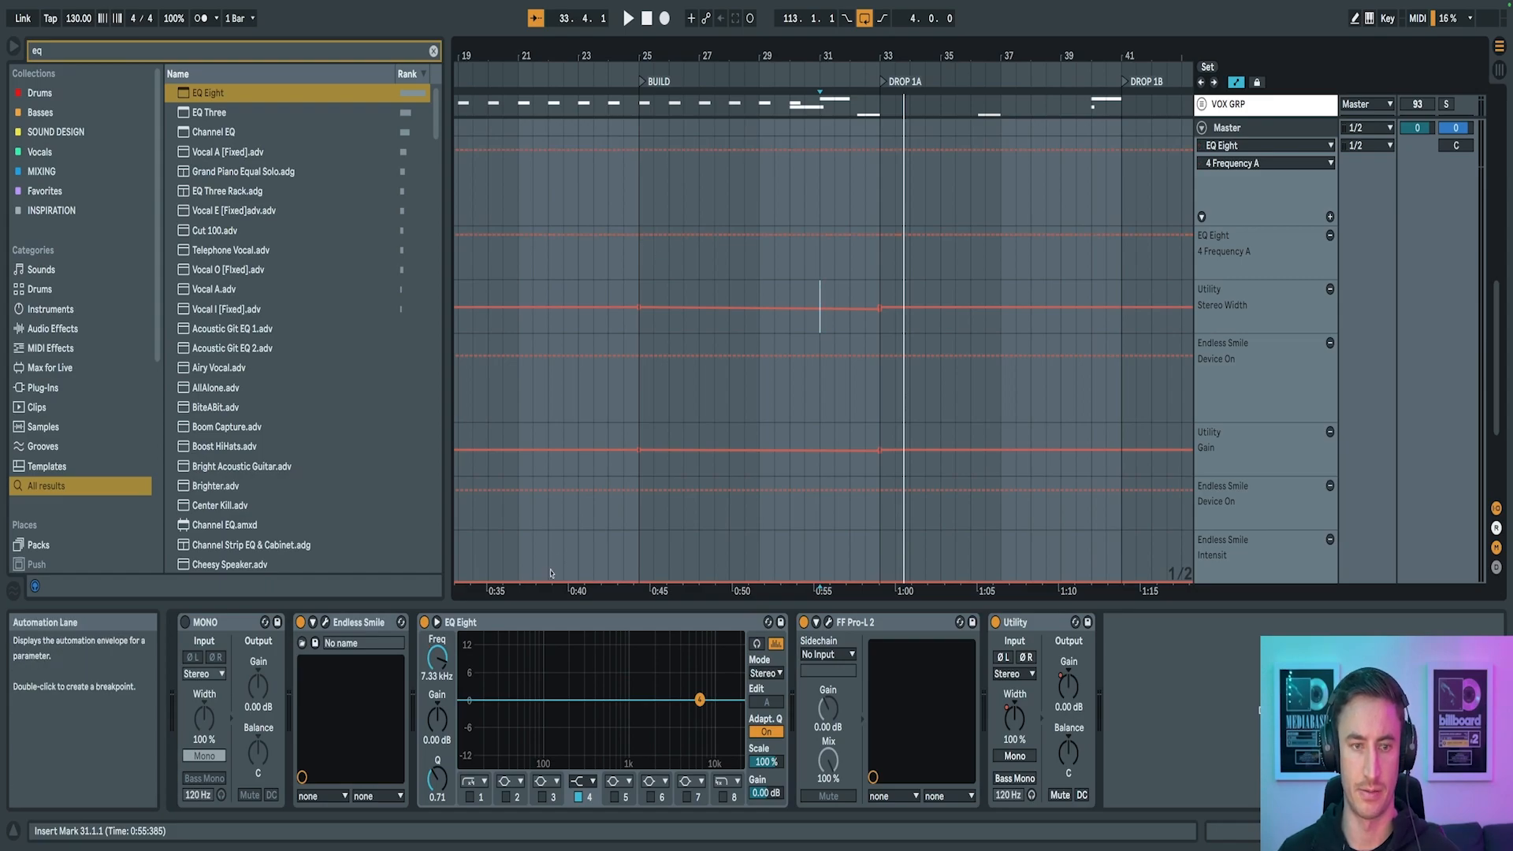
right_click(439, 719)
left_click(470, 745)
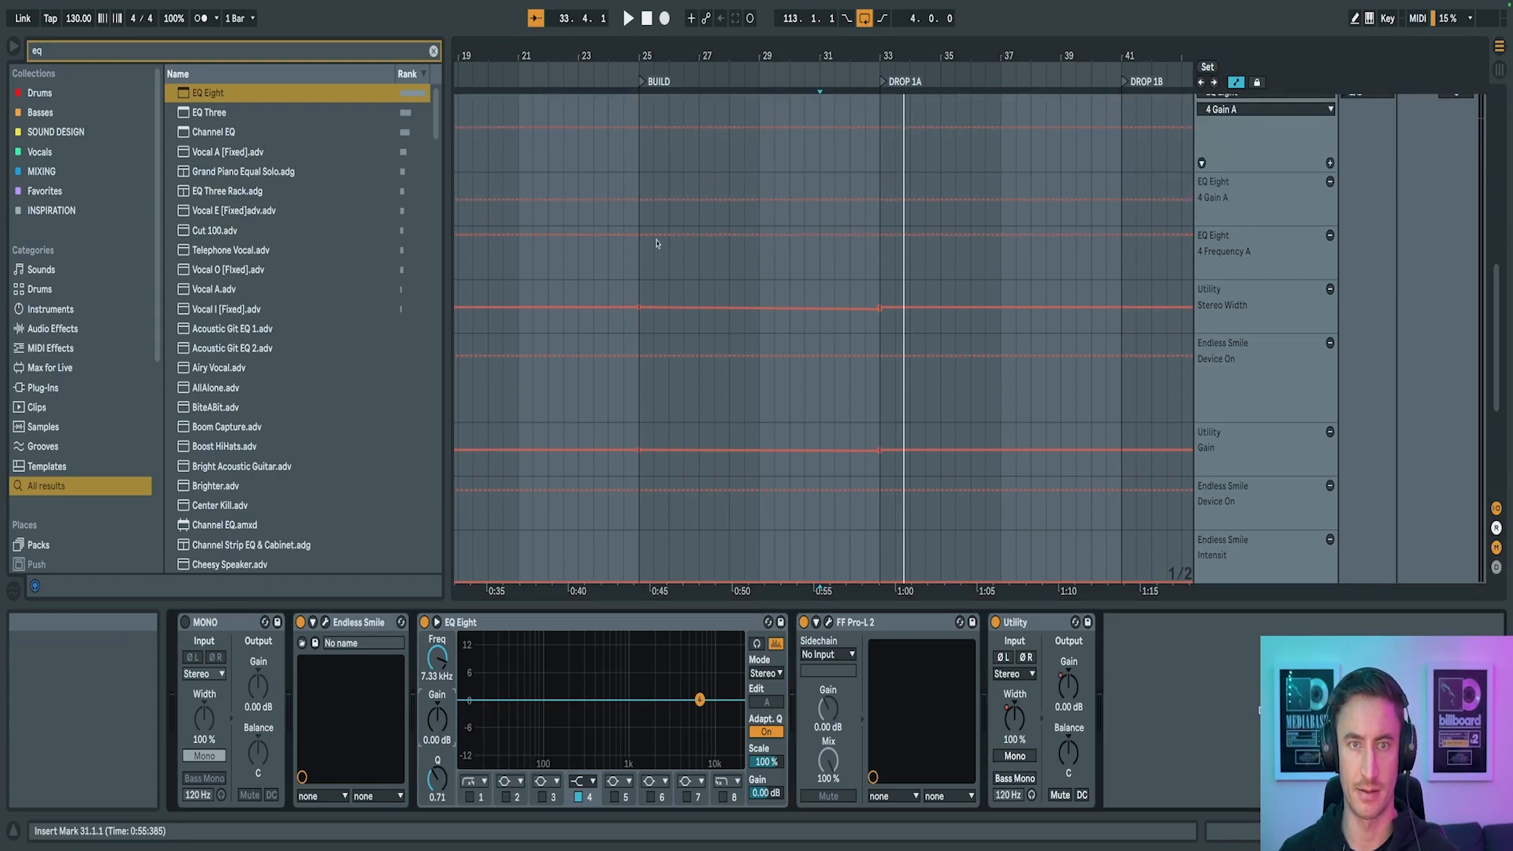
Ramp the band 4 gain automation from 0 dB at bar 25 down to -2 dB at the end of the build
left_click(640, 200)
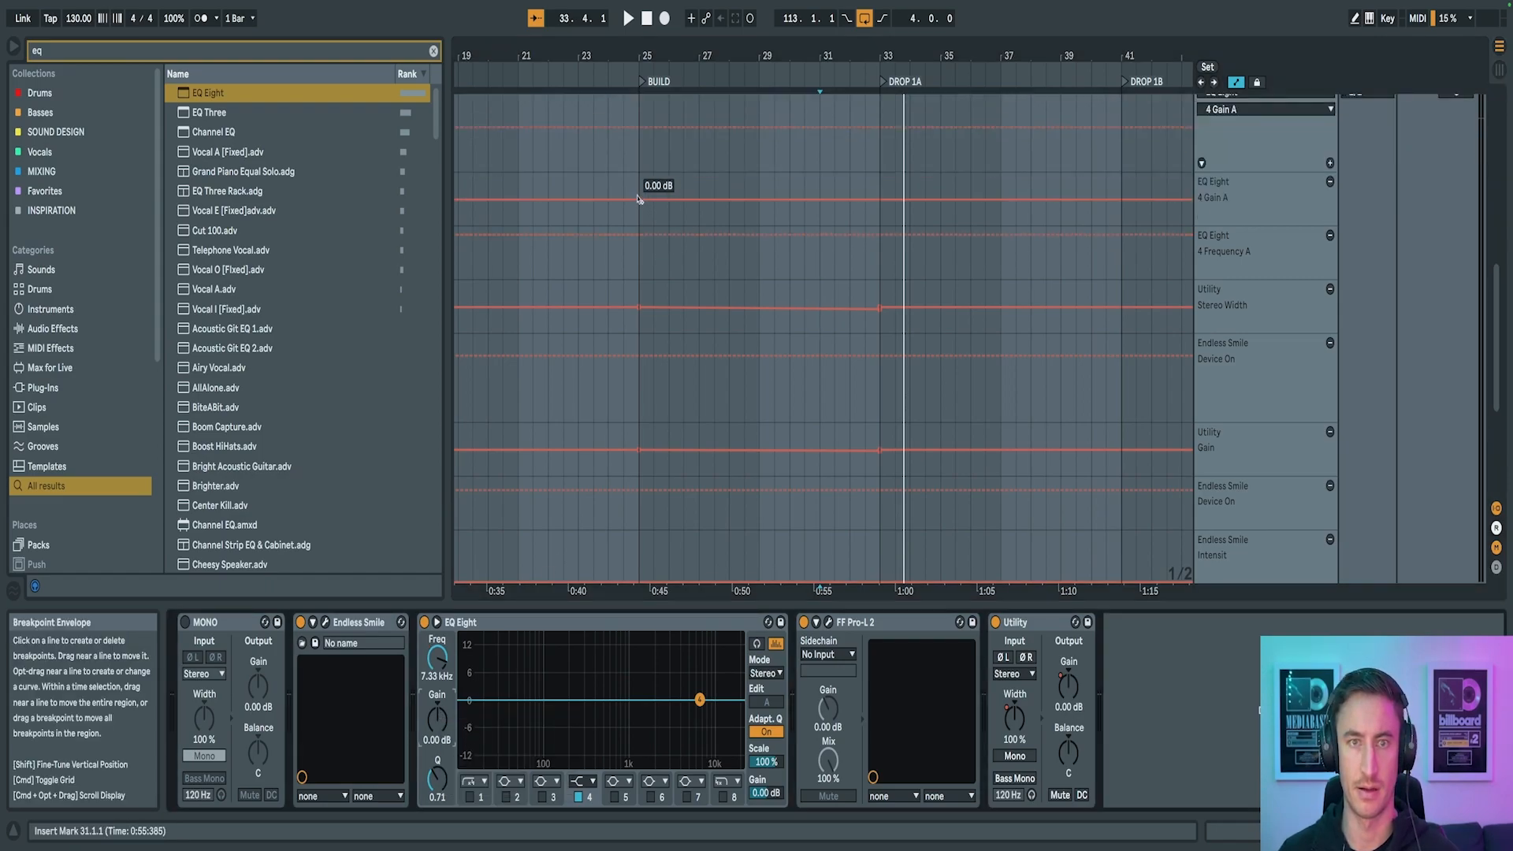
right_click(874, 204)
left_click(873, 207)
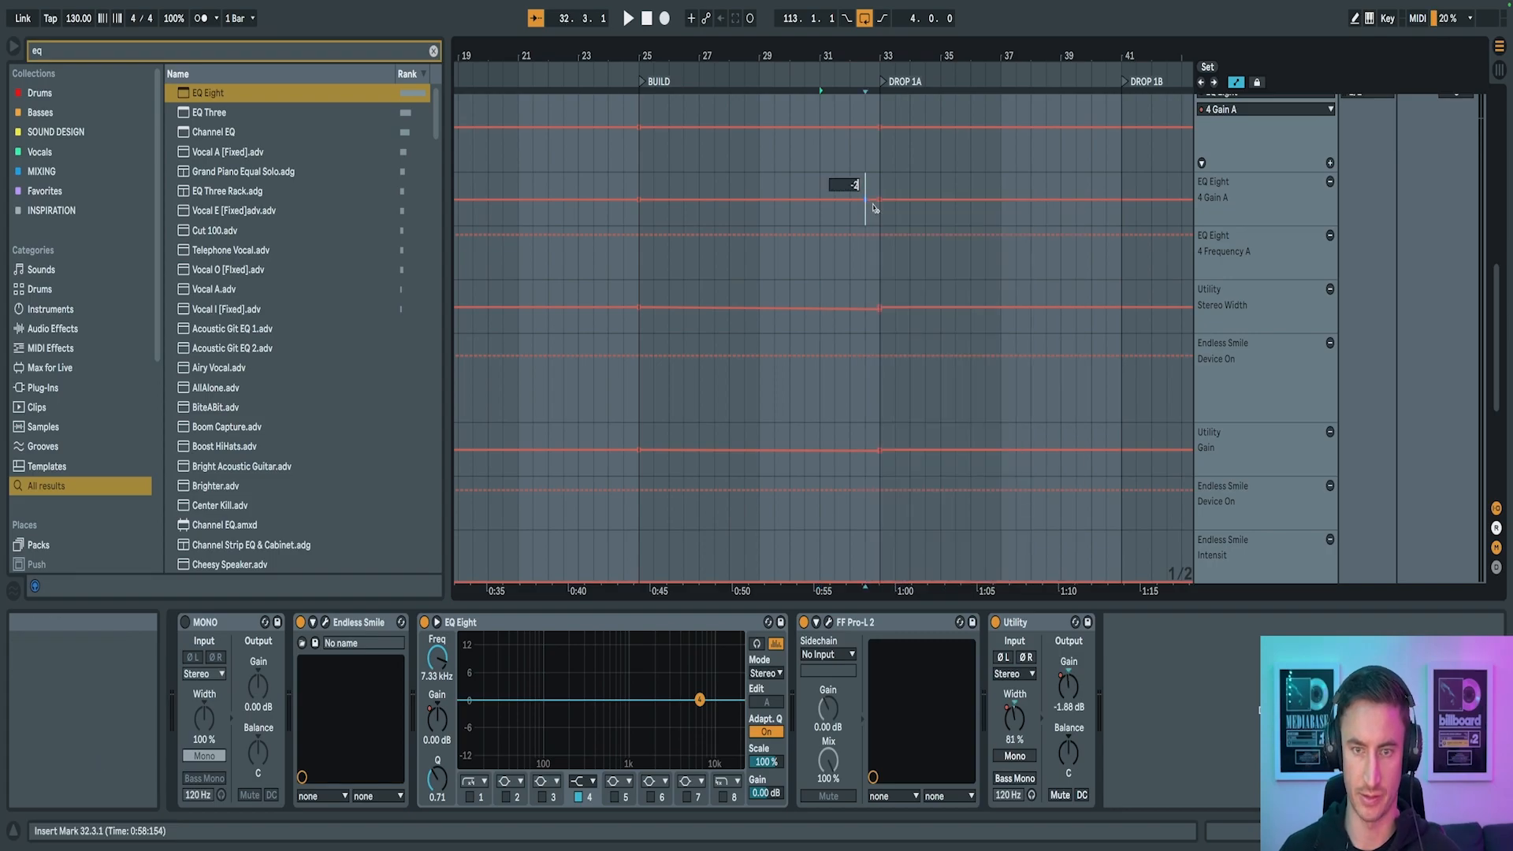
key("Return")
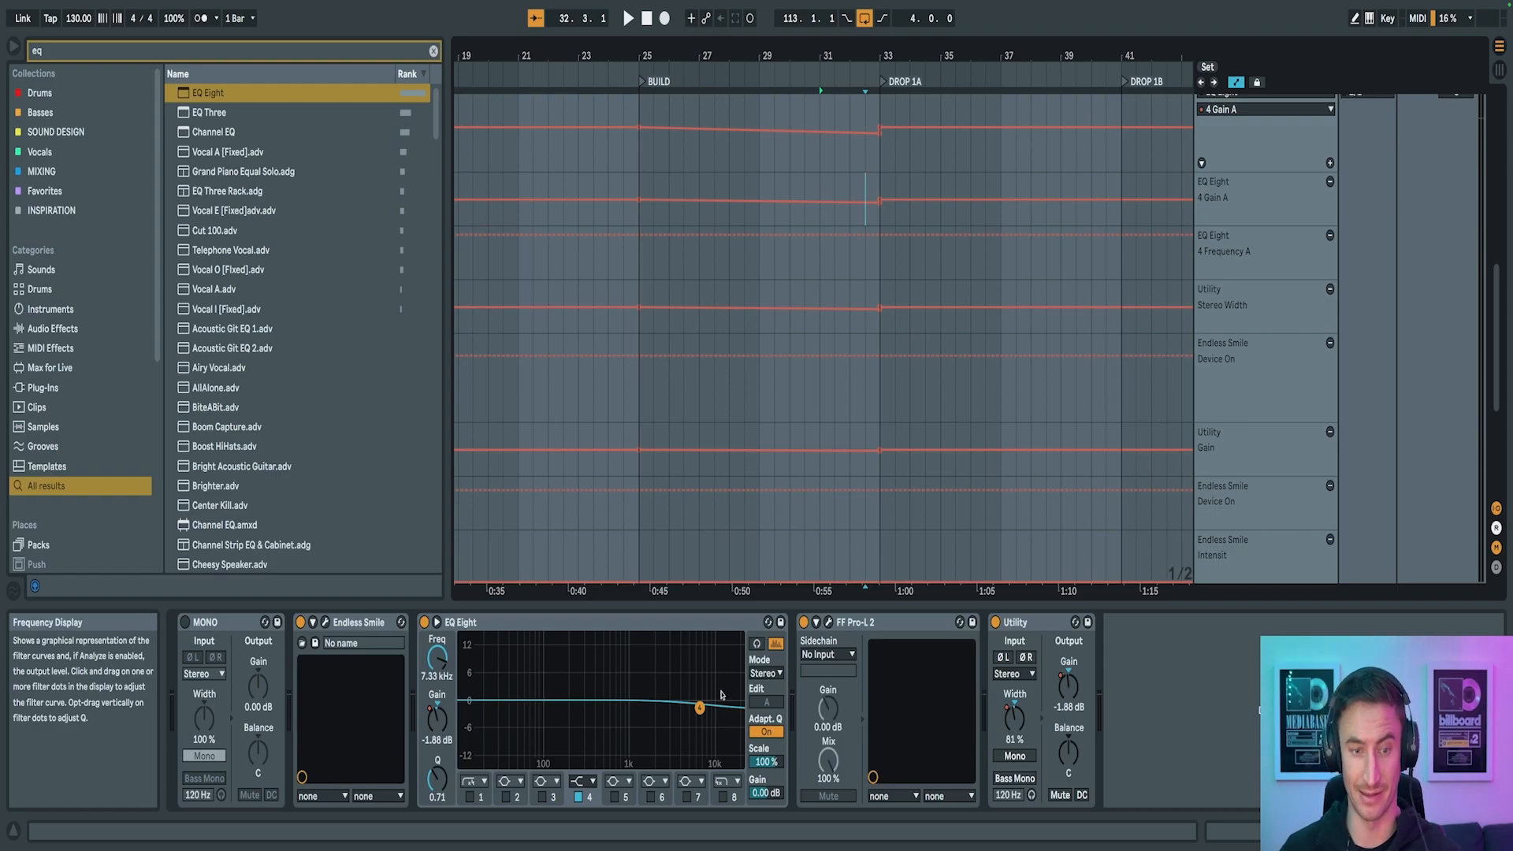
Enable EQ Eight's band 3 as a low shelf and set its frequency to 240 Hz
left_click(542, 797)
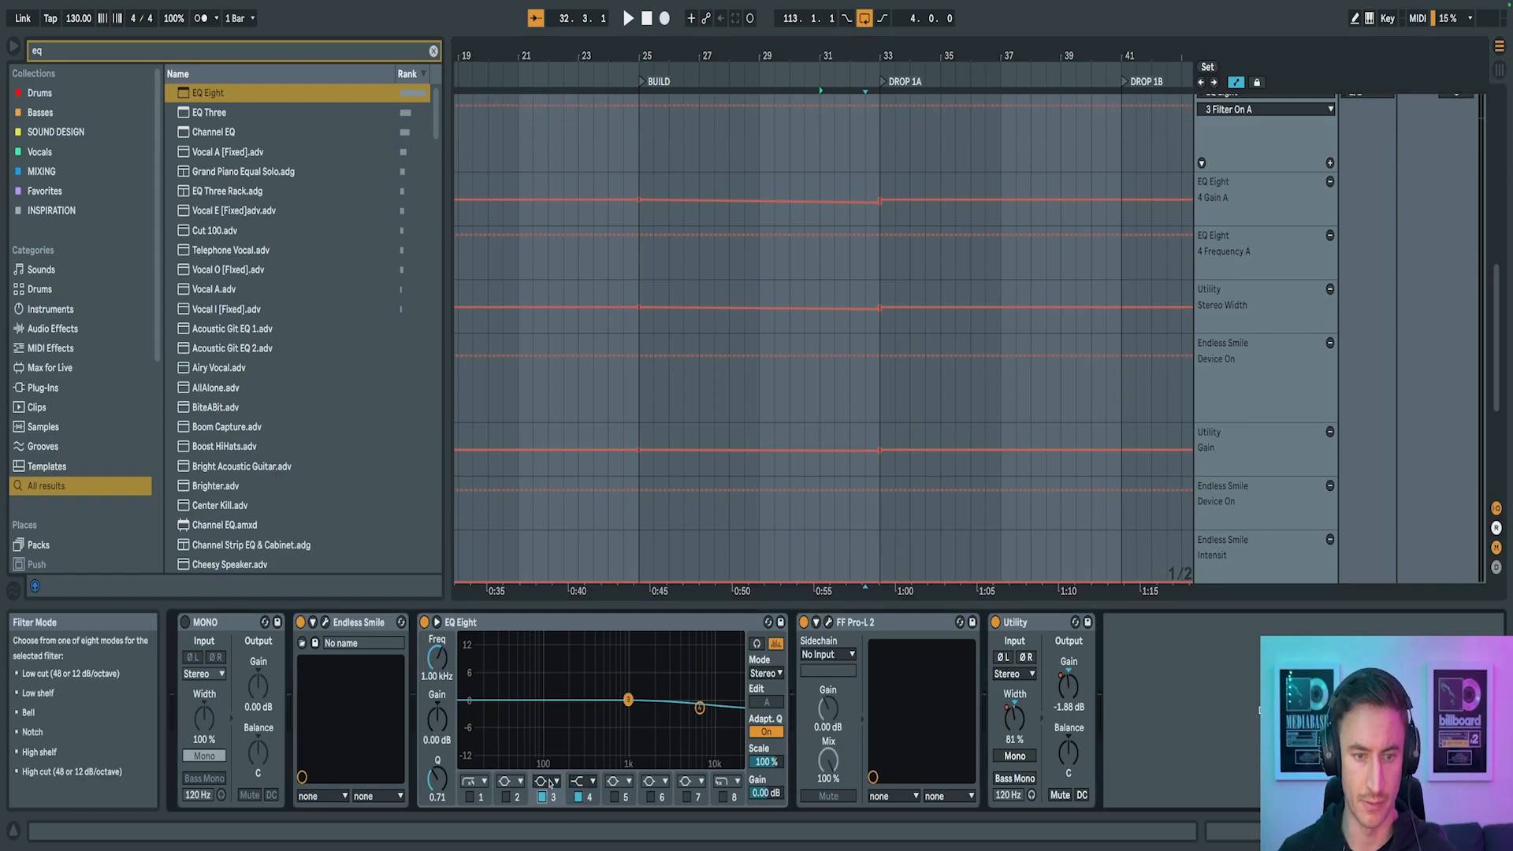
left_click(548, 780)
left_click(548, 690)
left_click_drag(437, 659, 443, 718)
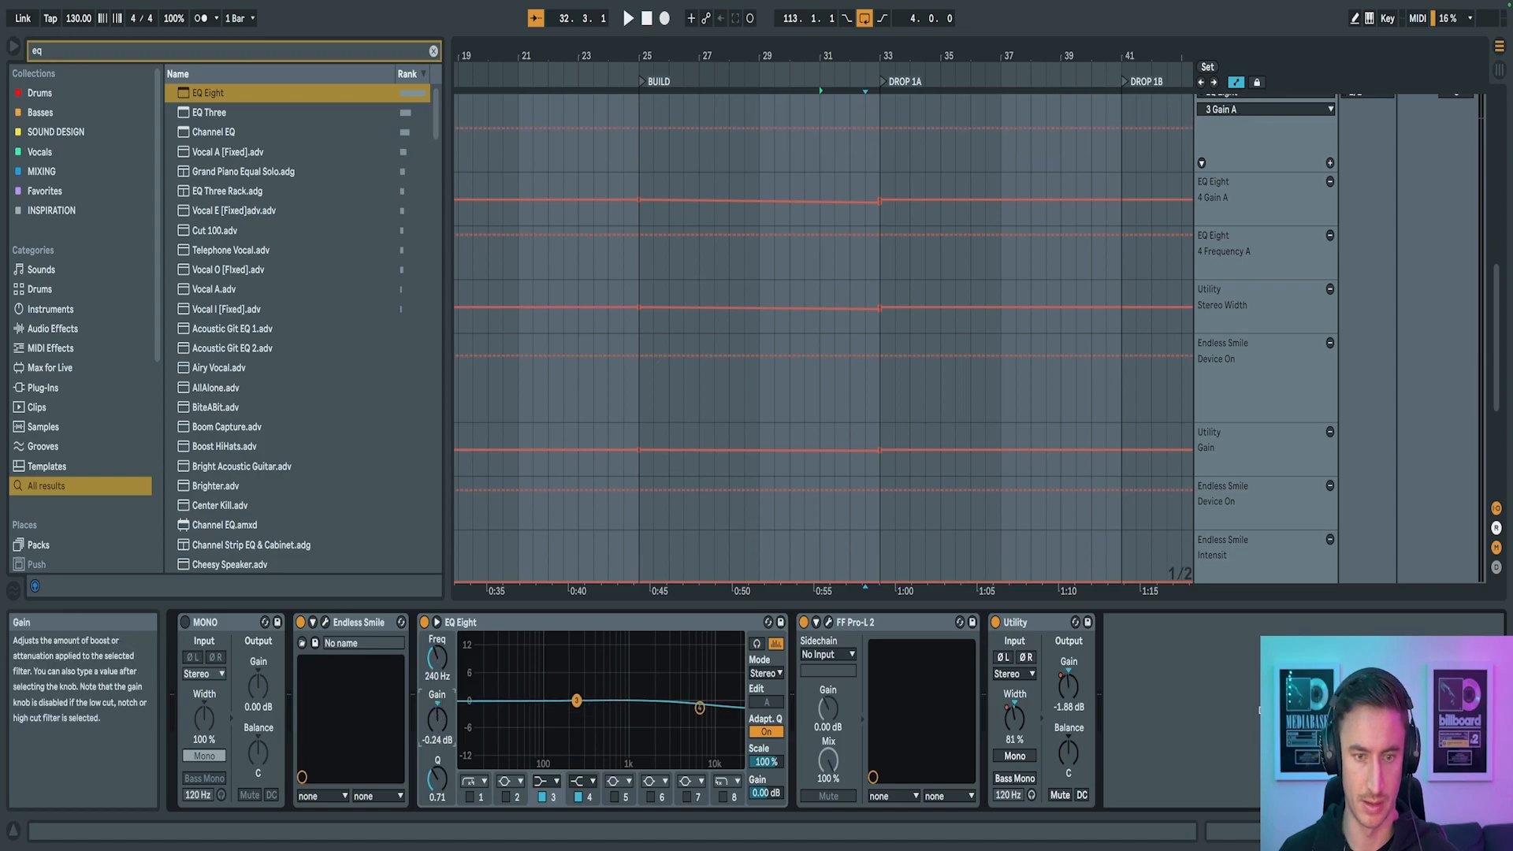
Show band 3's gain automation in a new lane and ramp it down from bar 25 to -2 dB at the build's end
right_click(439, 718)
left_click(488, 742)
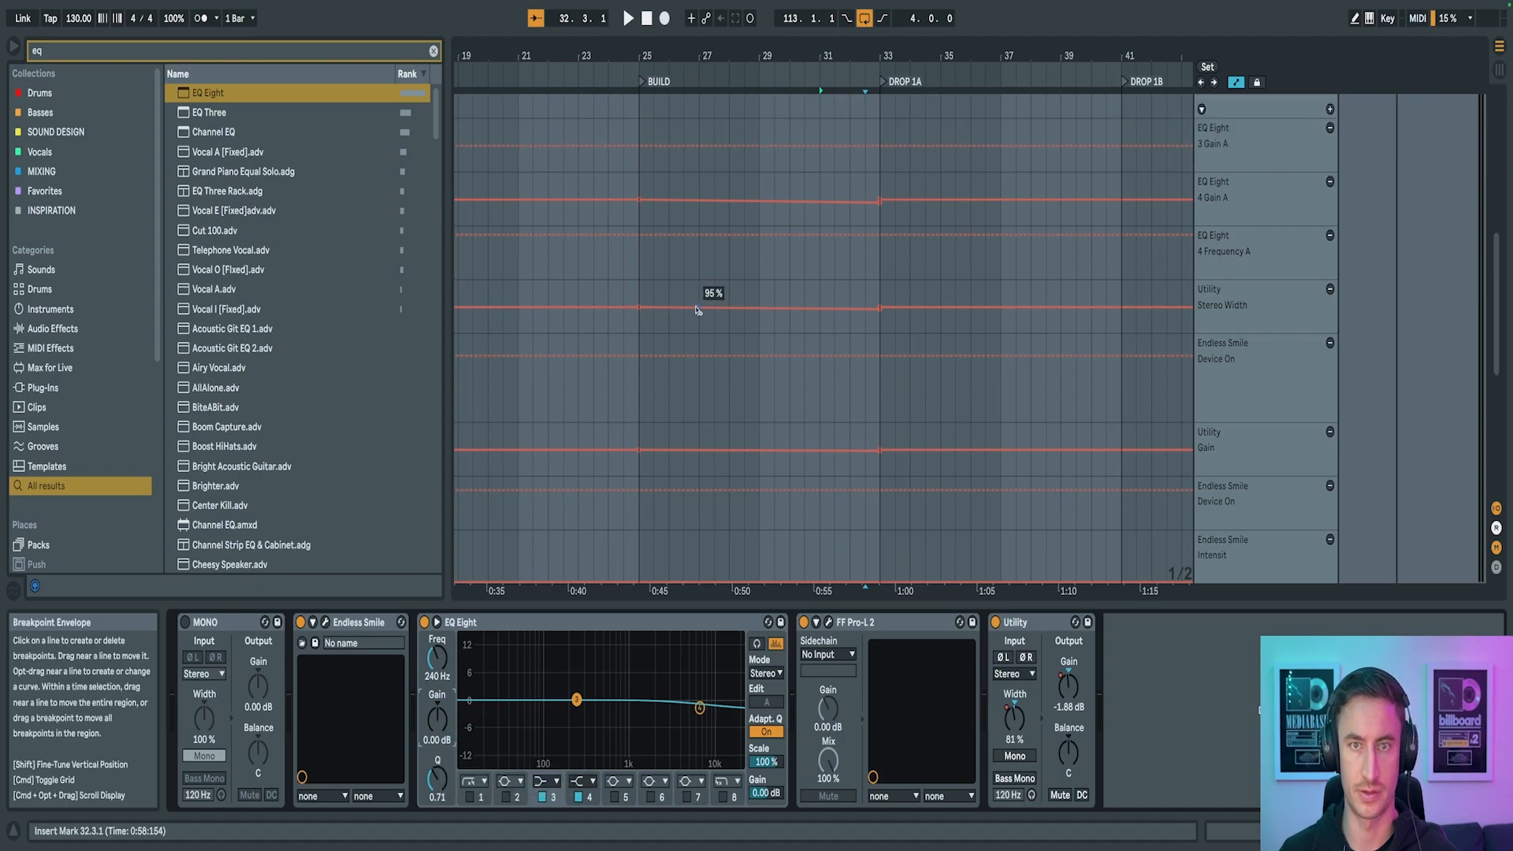
left_click(639, 147)
right_click(868, 152)
left_click(873, 160)
type("-2")
key("Return")
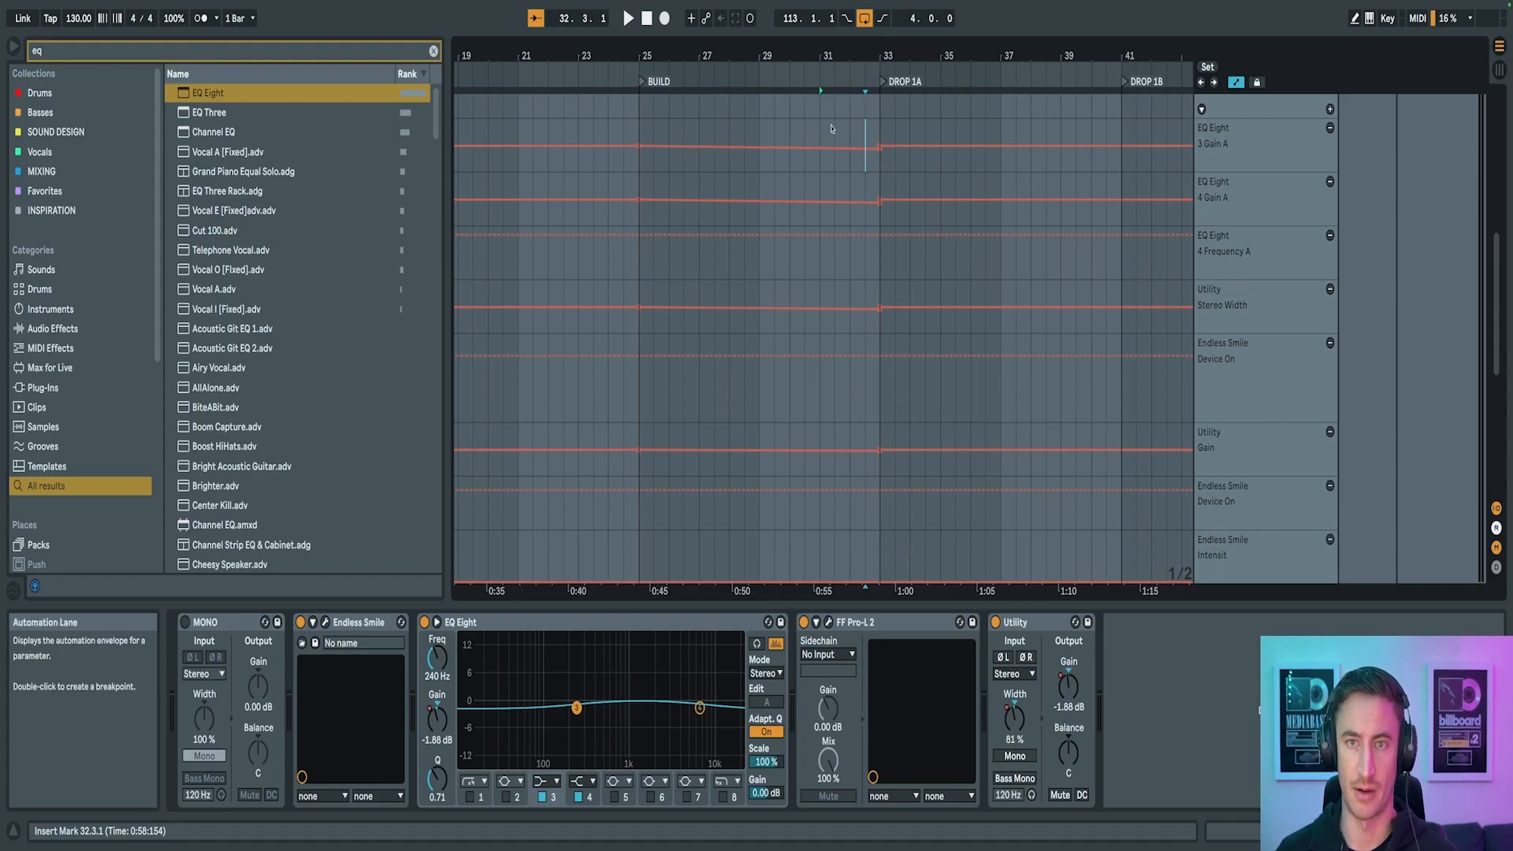
Play the end of the build into the drop to hear the shelf automation, and check the arrangement without automation lanes
key("space")
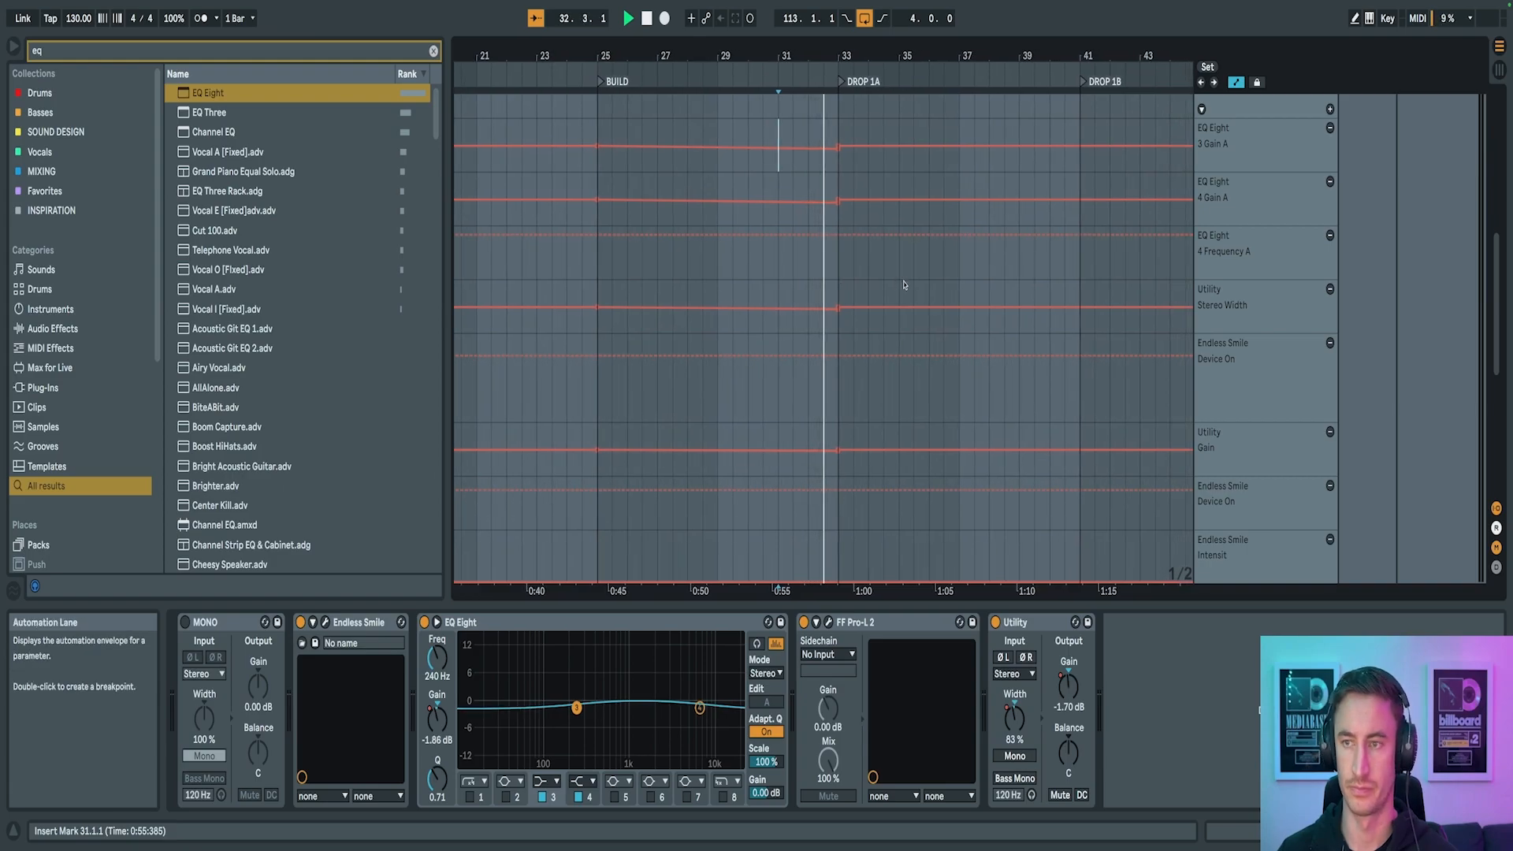
key("space")
key("a")
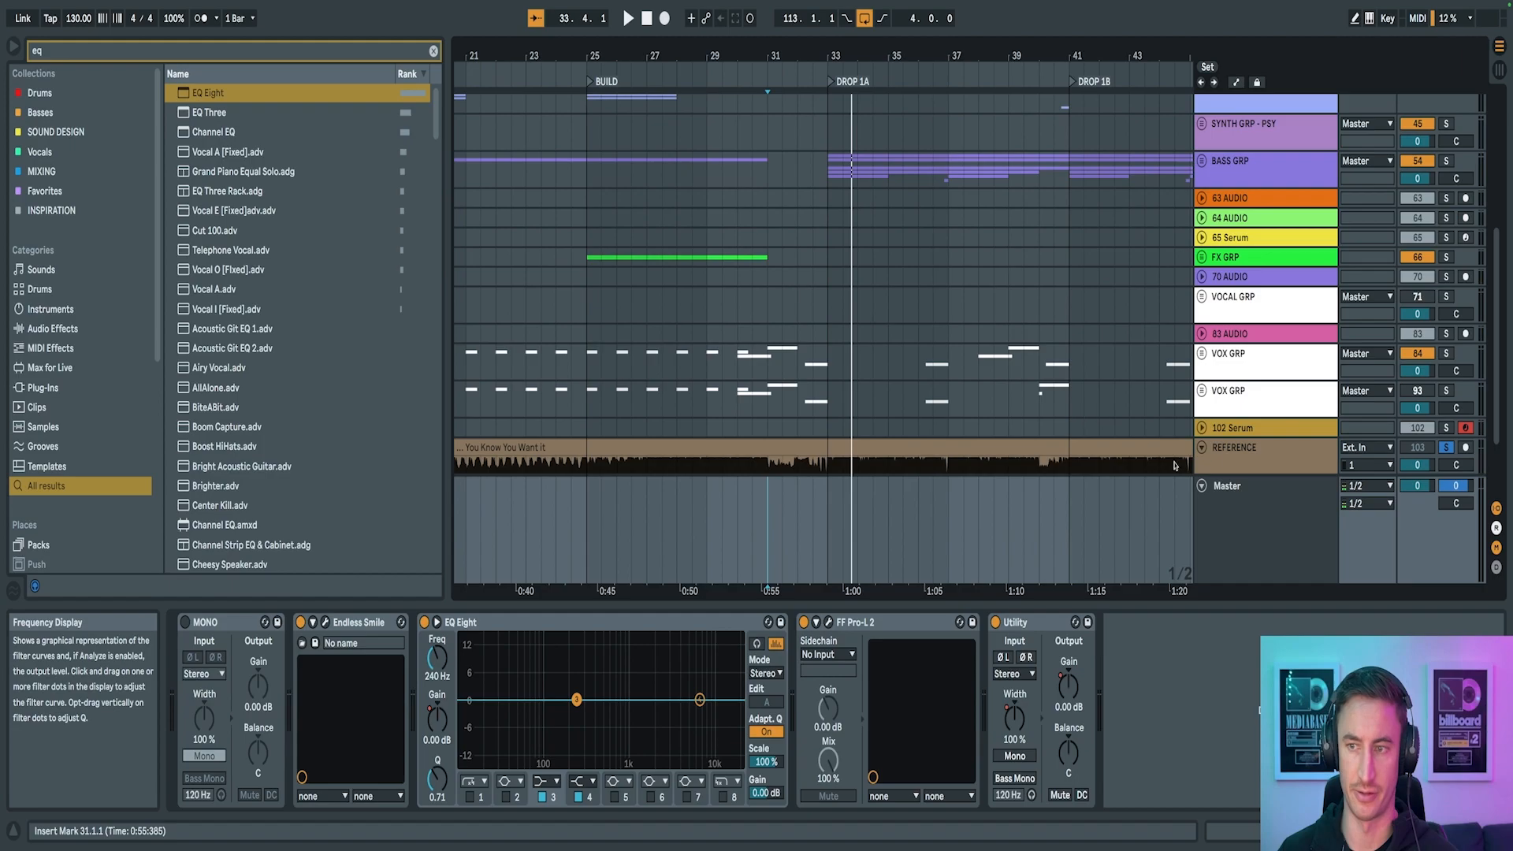
scroll(1174, 465, "down", 3)
key("a")
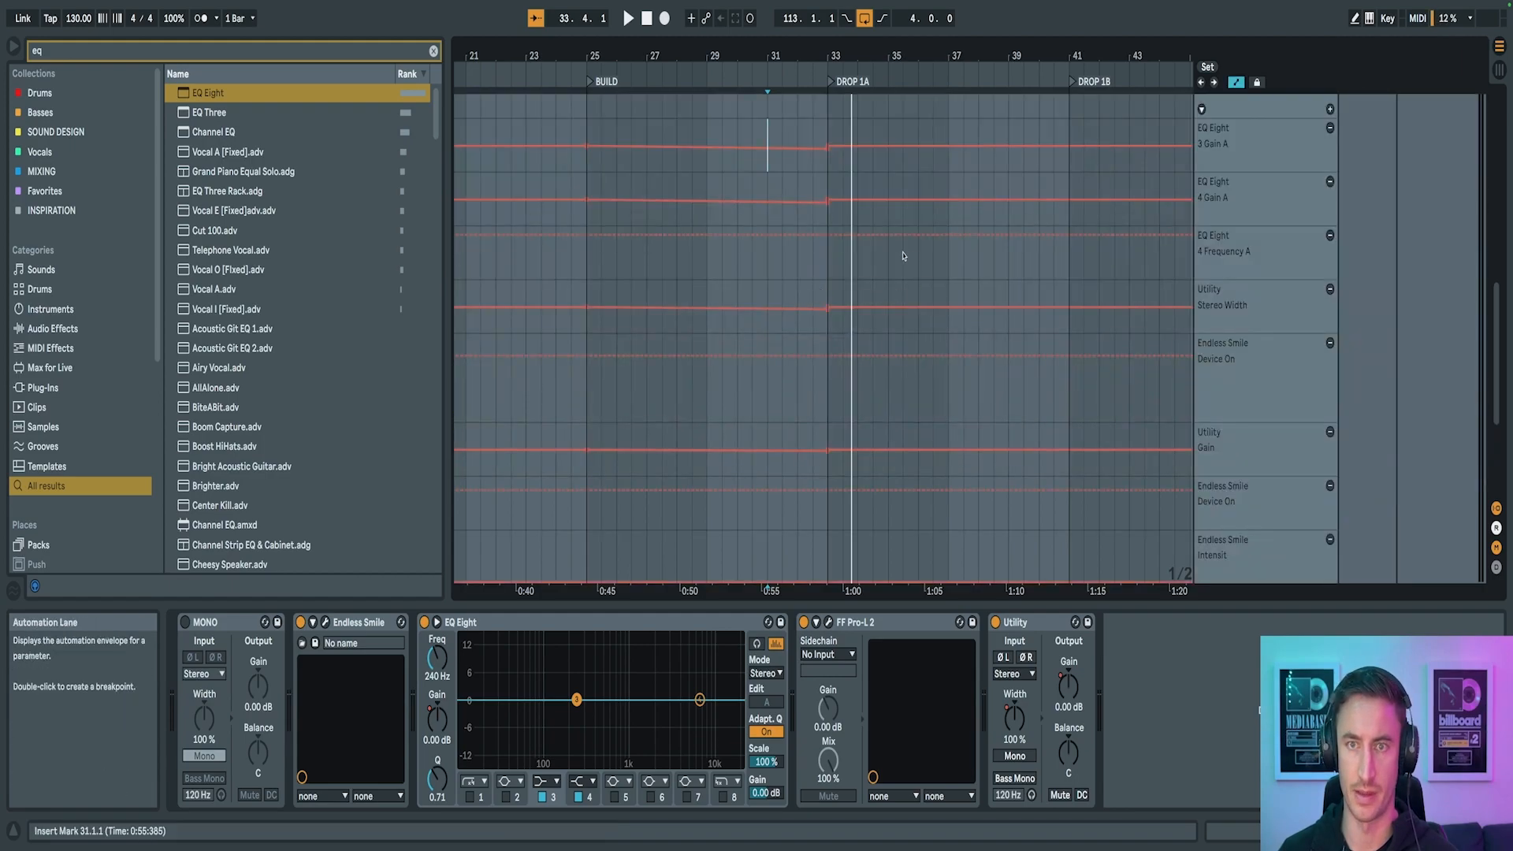
Enable EQ Eight's band 8 as a high cut at 22 kHz and show its frequency automation in a new lane
left_click(723, 796)
left_click(725, 780)
left_click(725, 755)
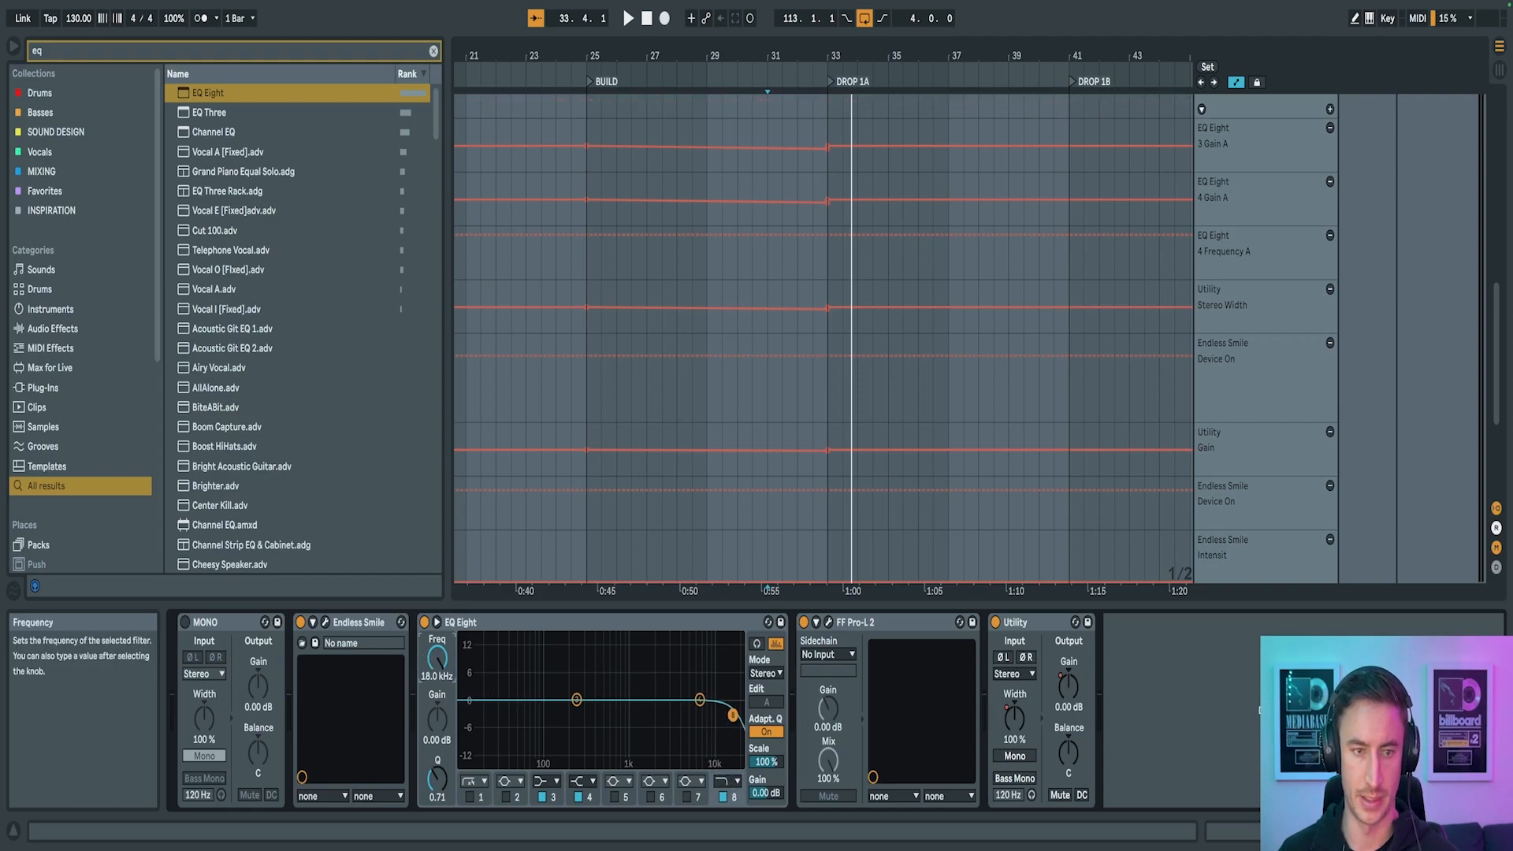
right_click(431, 664)
left_click(472, 686)
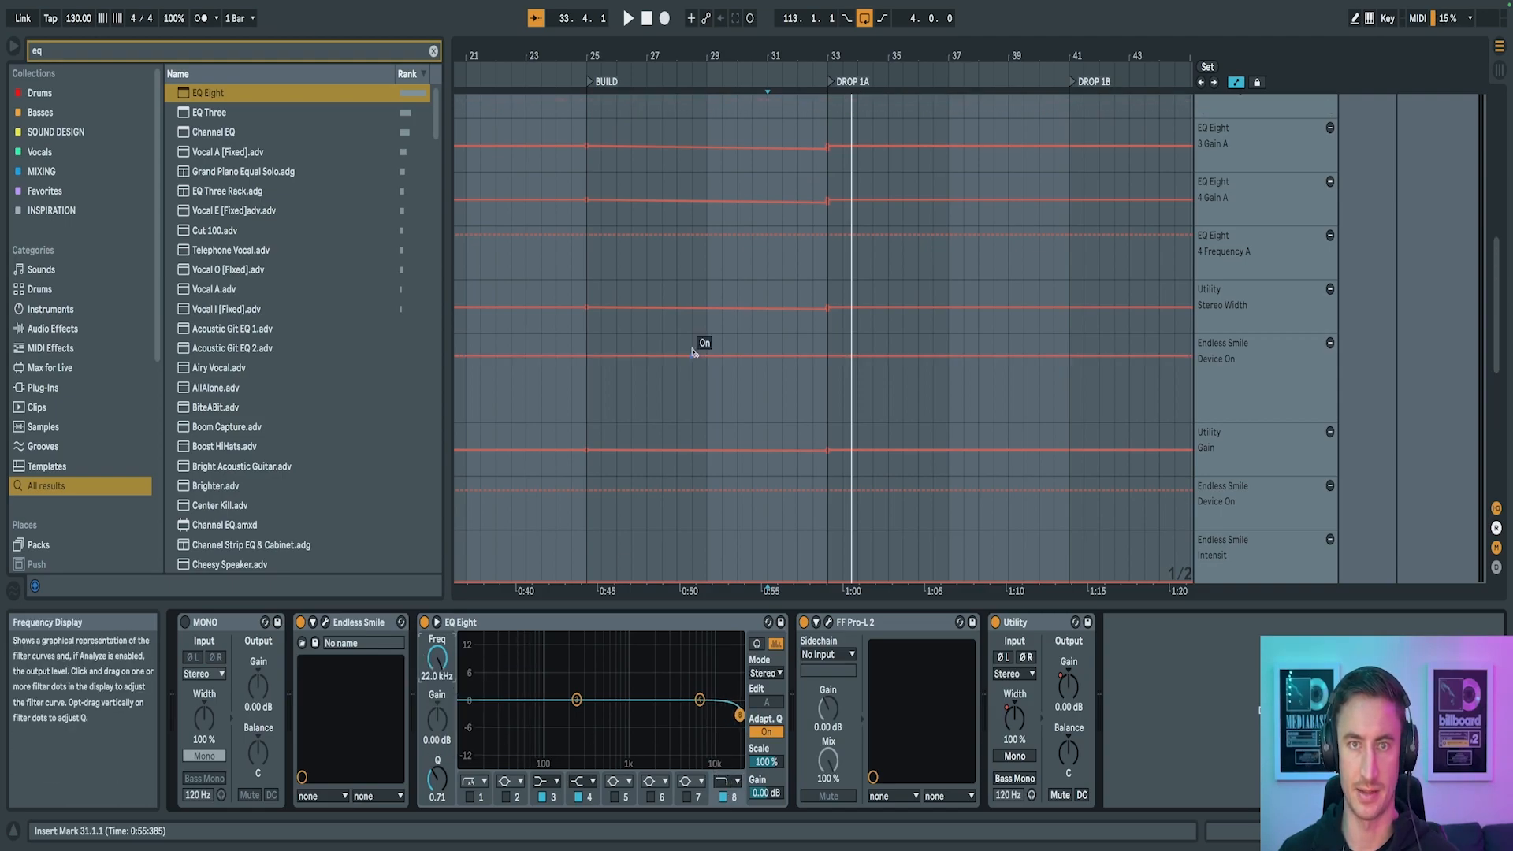
Hide the band 3 gain lane and ramp the band 8 frequency automation from bar 25 down to about 11.7 kHz before the drop
left_click(1329, 128)
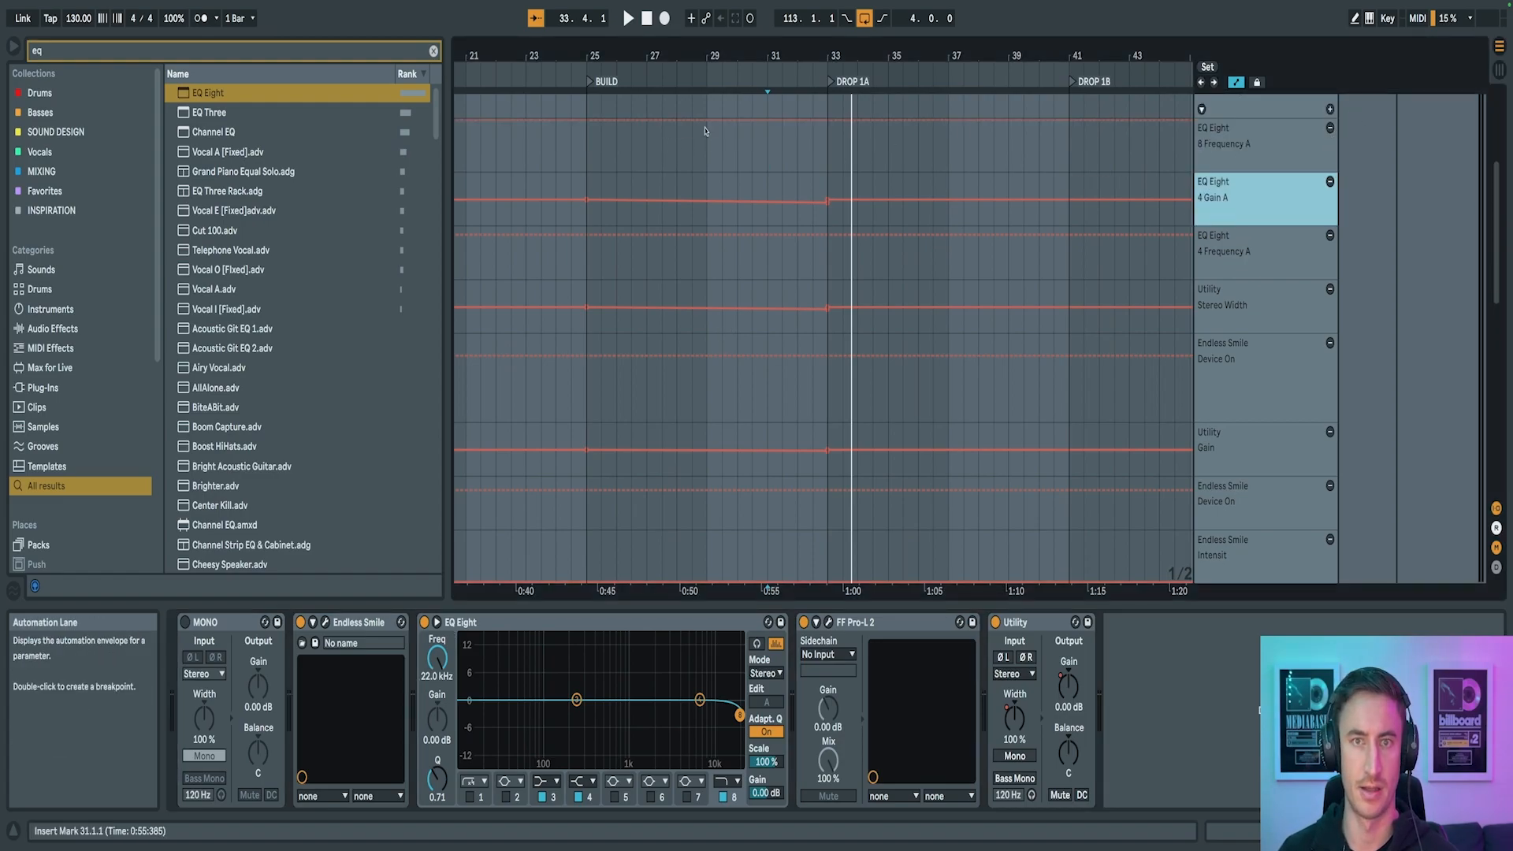
right_click(767, 126)
left_click(779, 136)
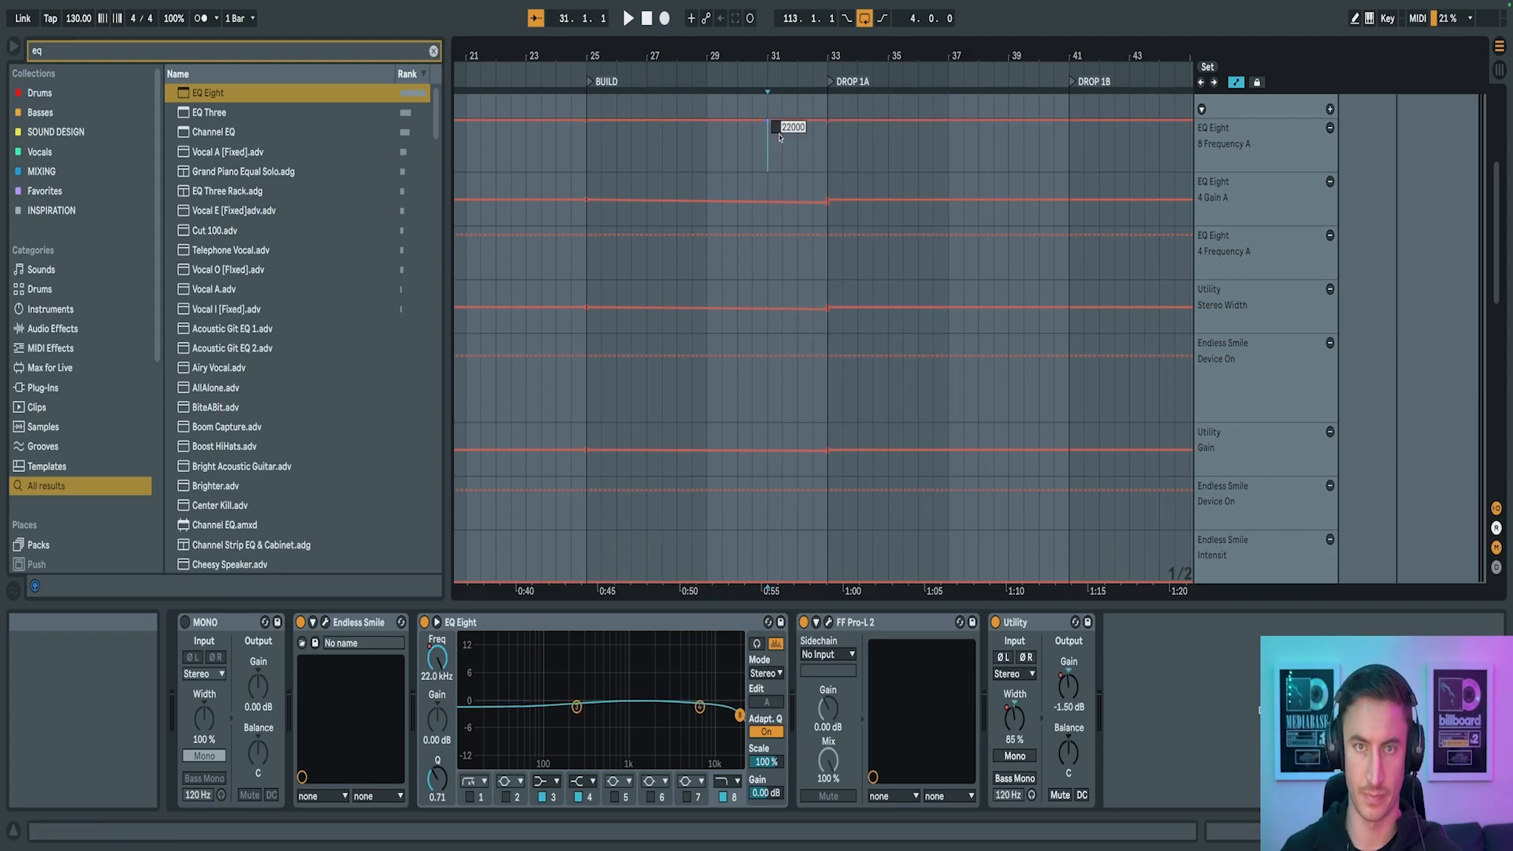
left_click_drag(783, 121, 785, 124)
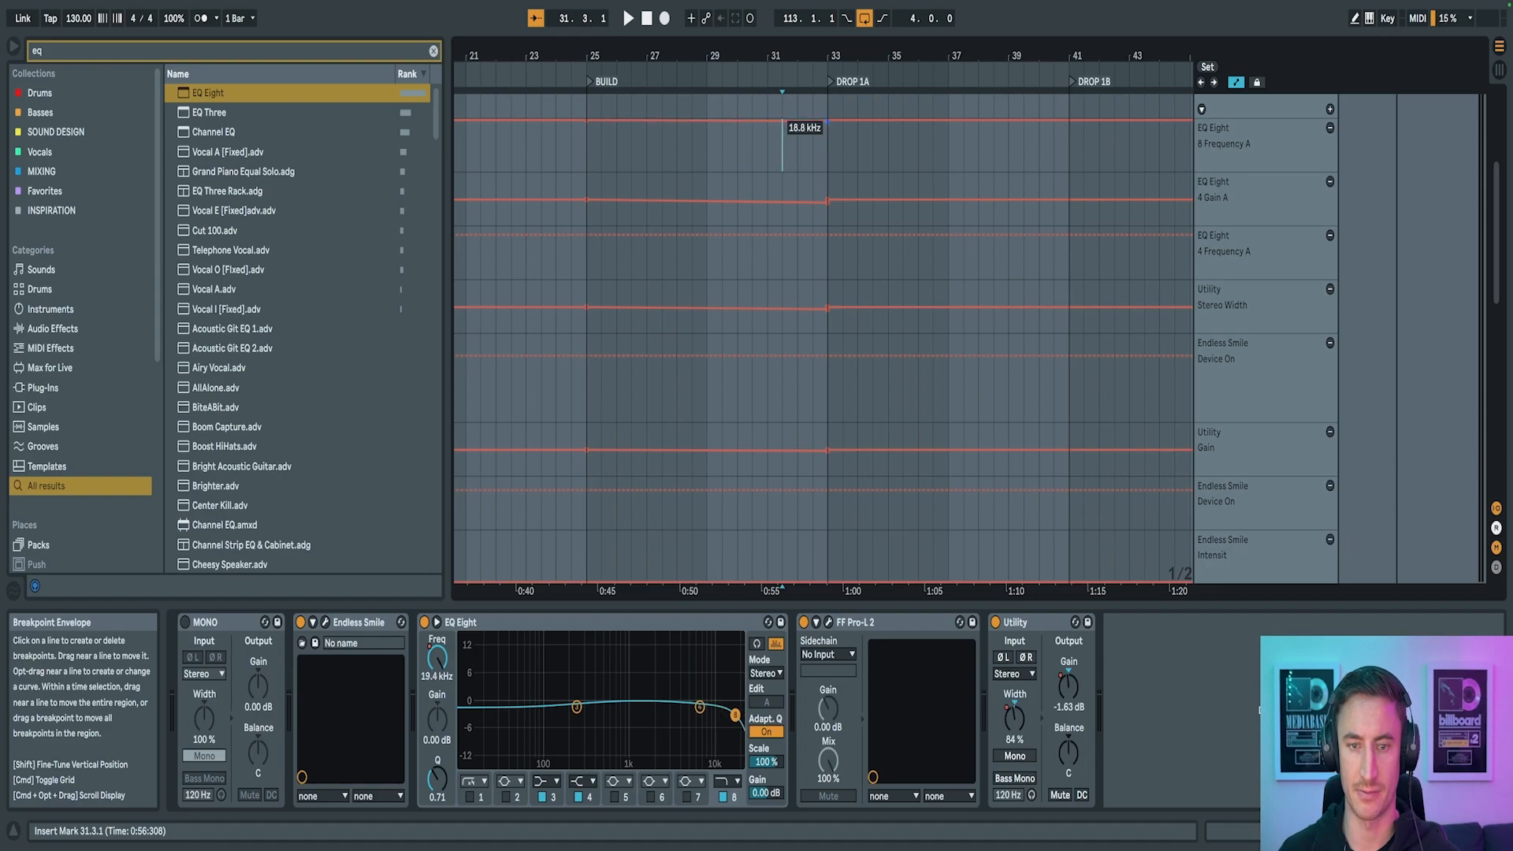
left_click_drag(782, 120, 782, 127)
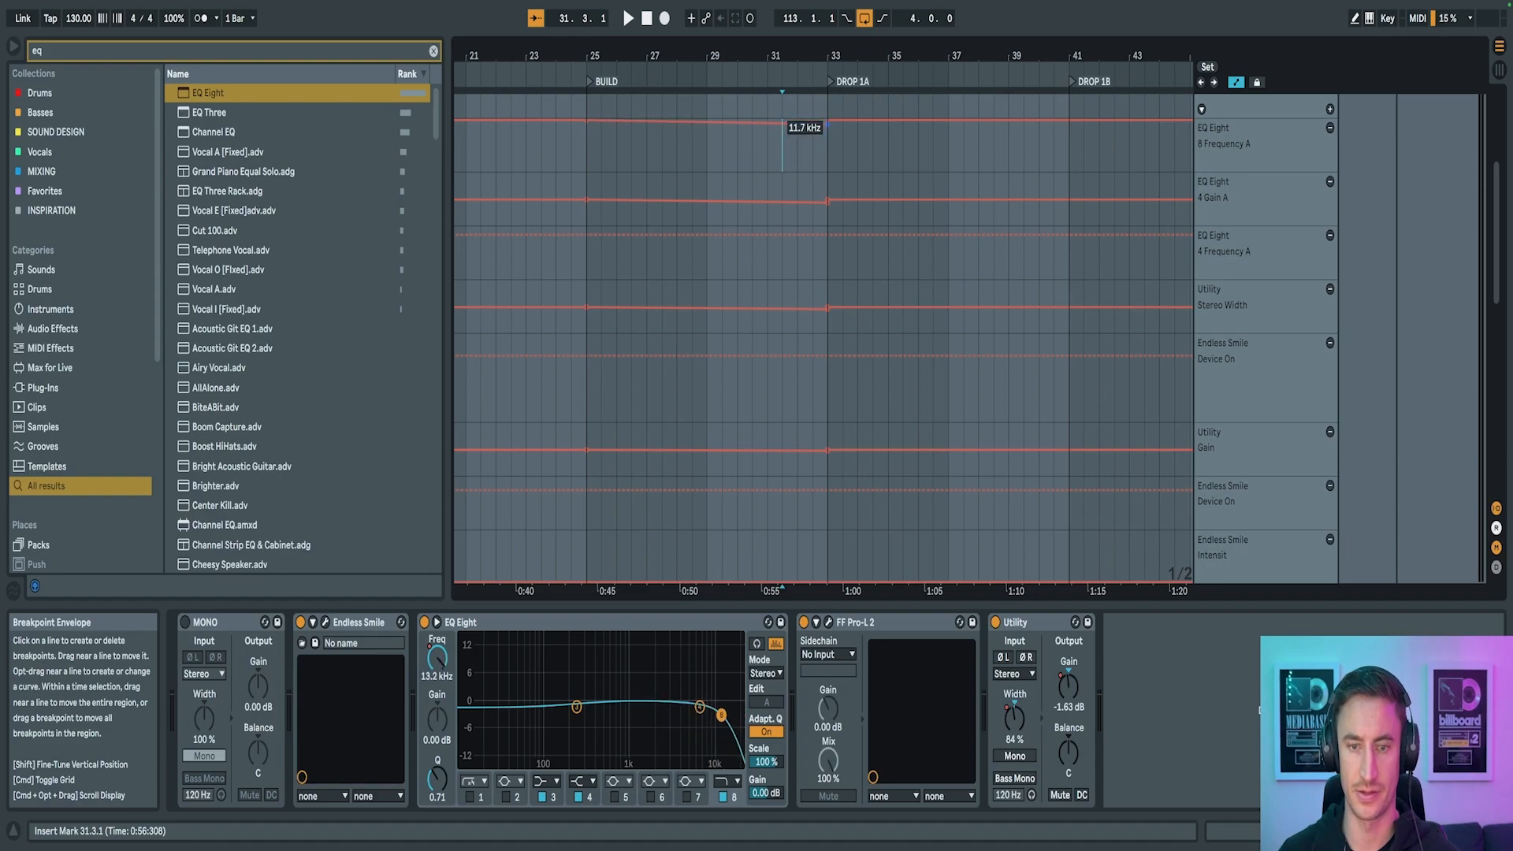
Play the transition from bar 31 into the drop to hear the high-cut automation
key("space")
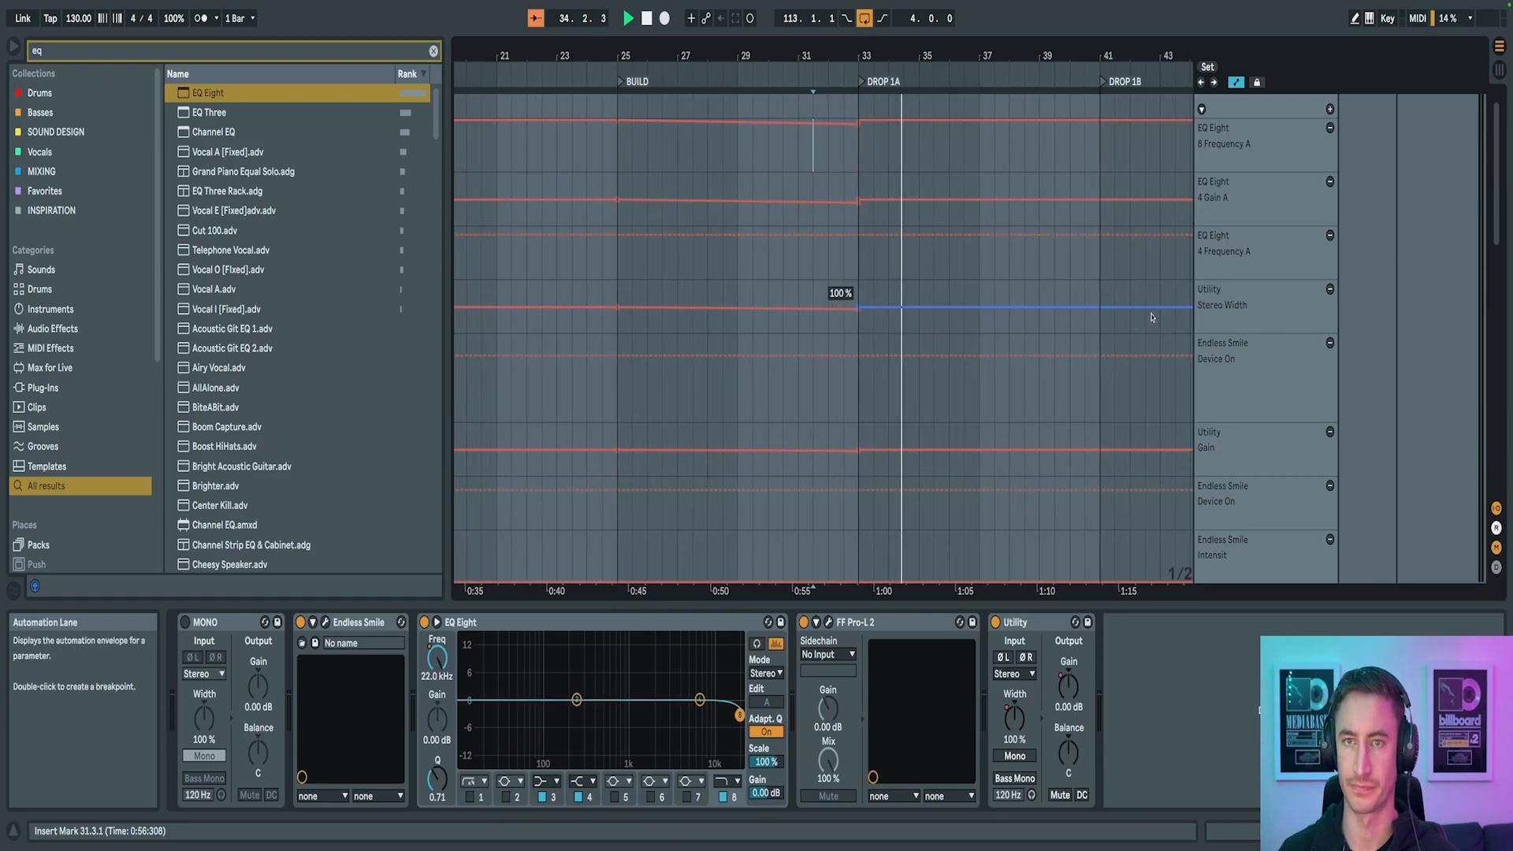
key("space")
key("a")
key("a")
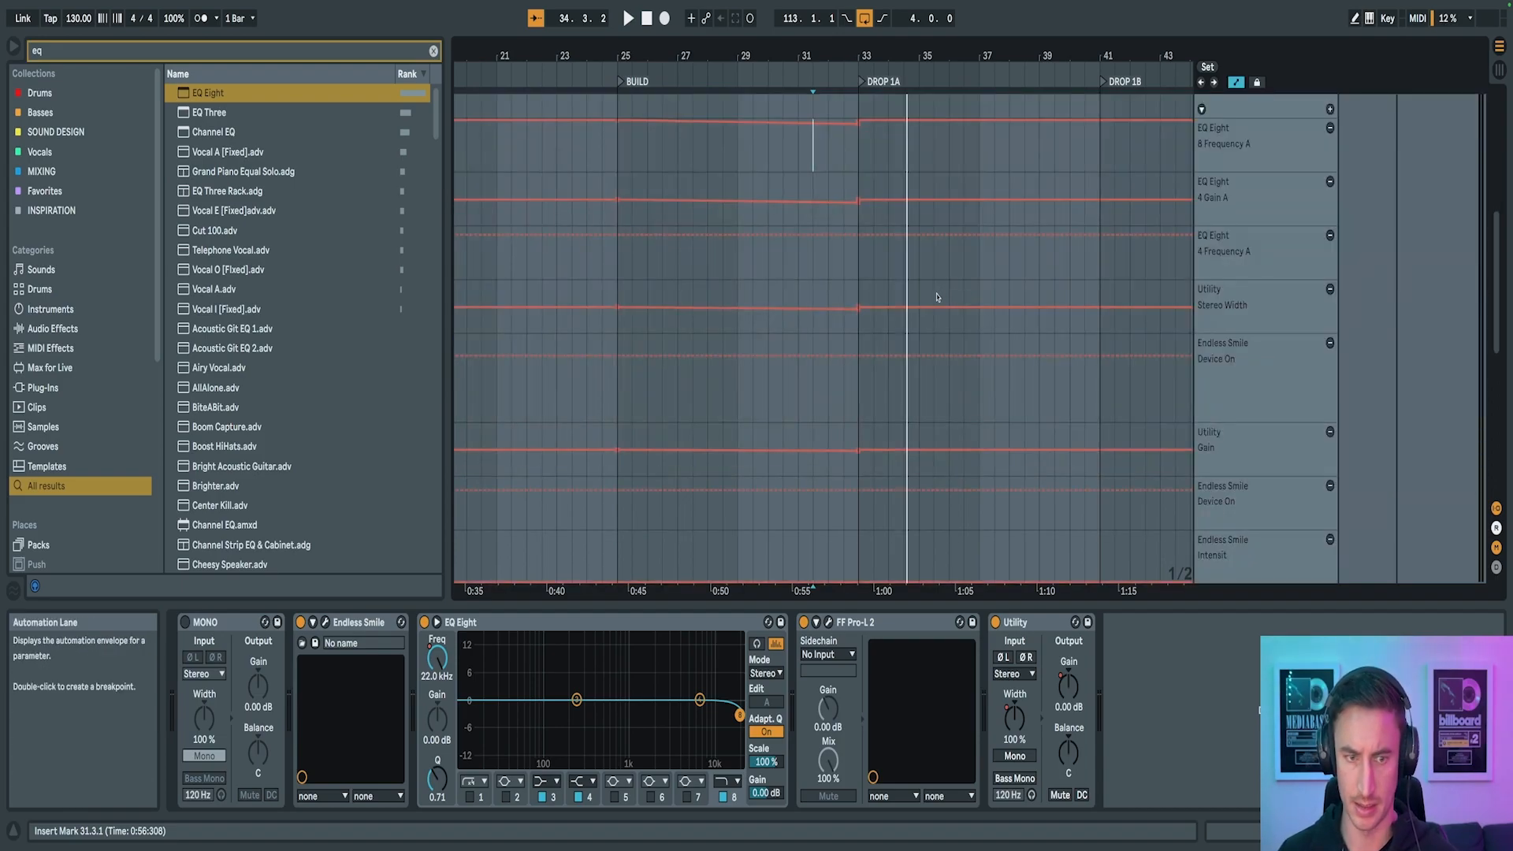
Show EQ Eight's Device On automation in a new lane and remove the band 4 frequency and upper Endless Smile Device On lanes
left_click(500, 628)
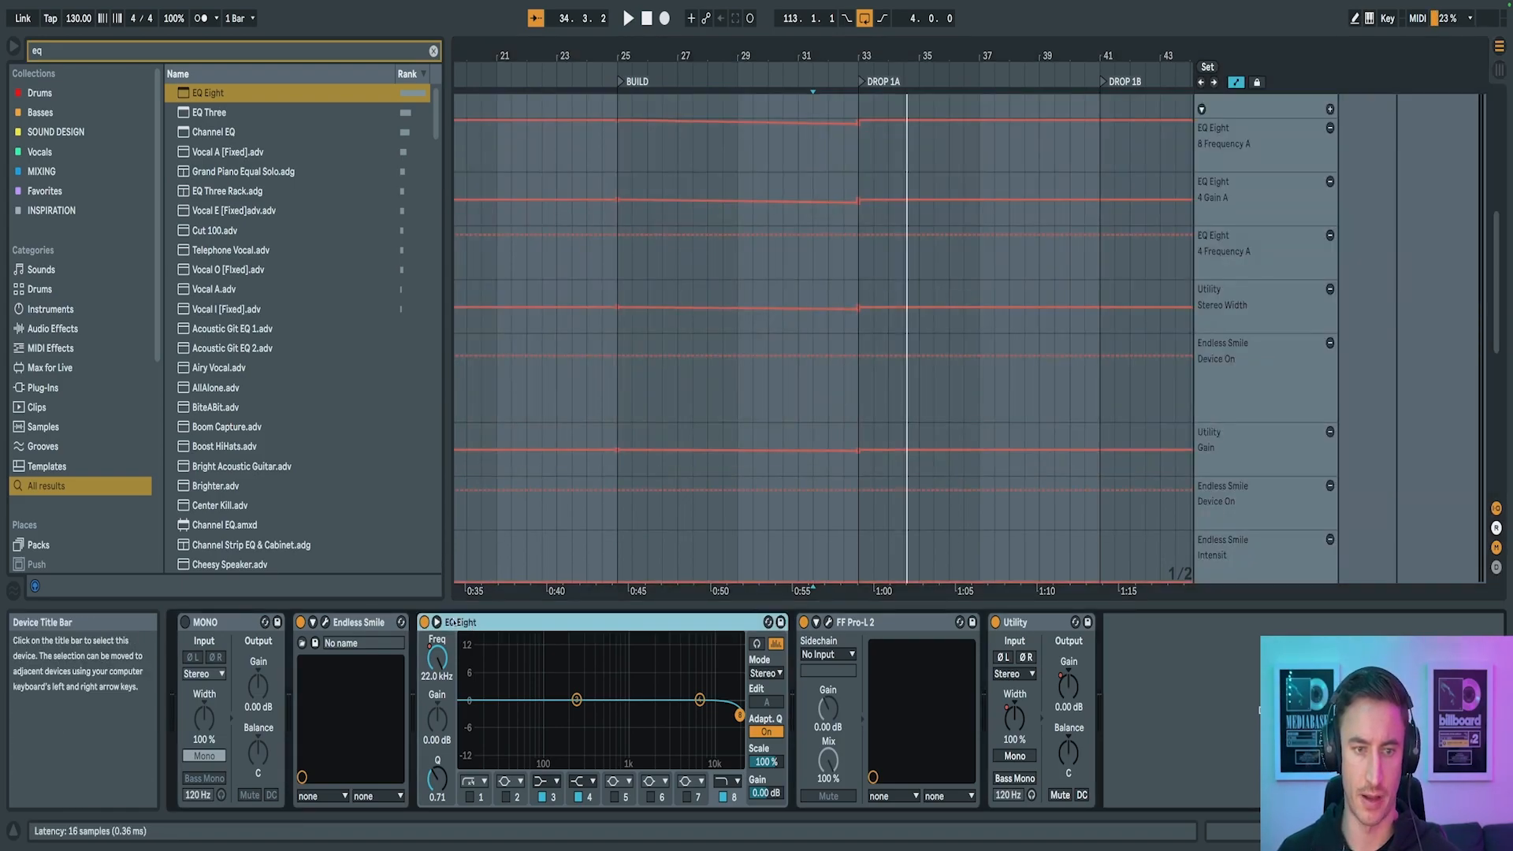
right_click(425, 624)
left_click(458, 649)
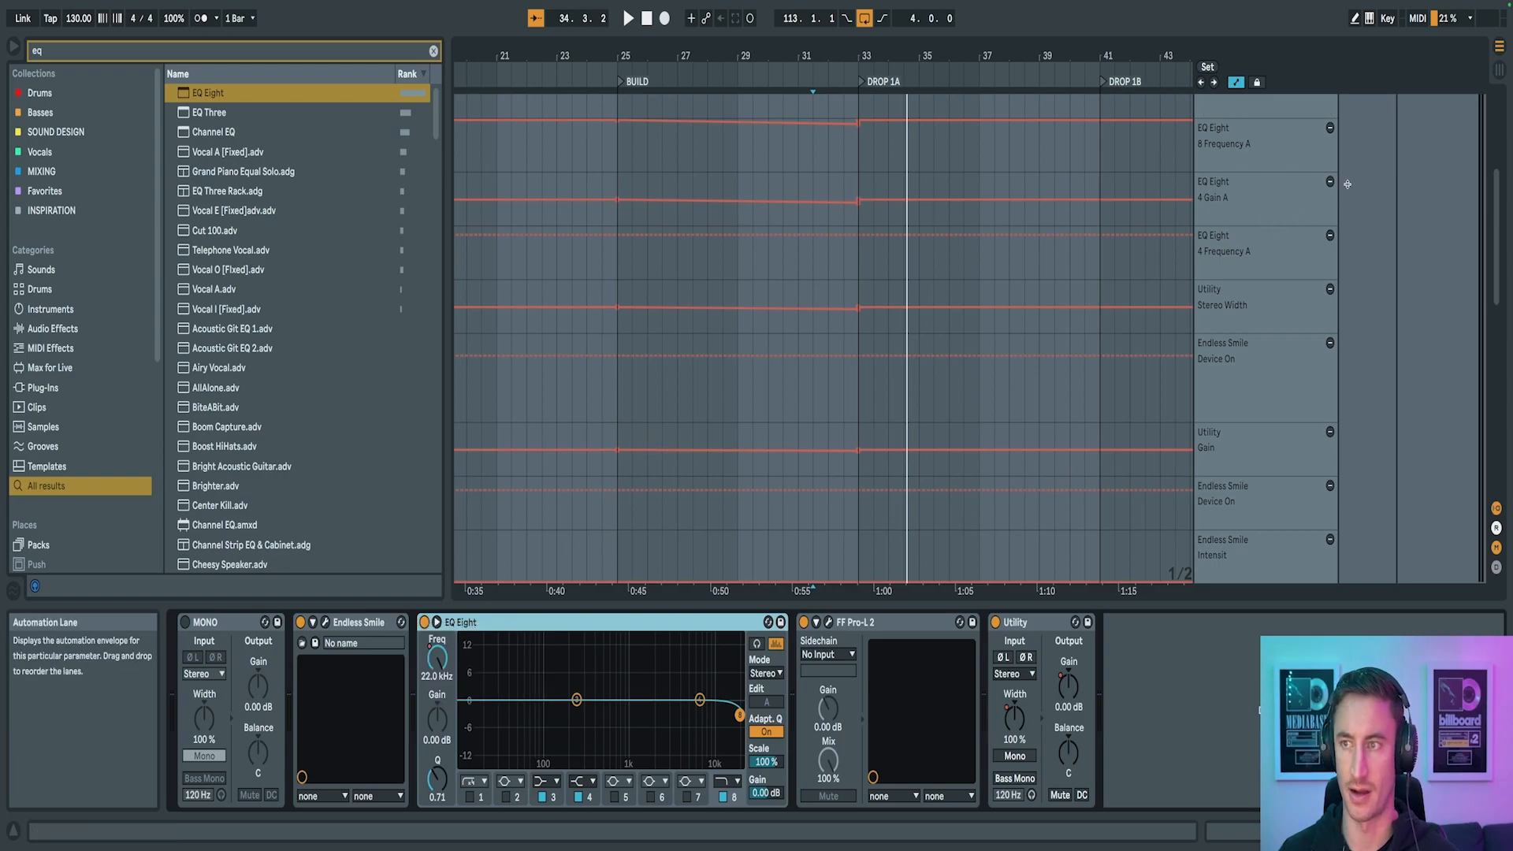
left_click(1330, 235)
left_click(1330, 344)
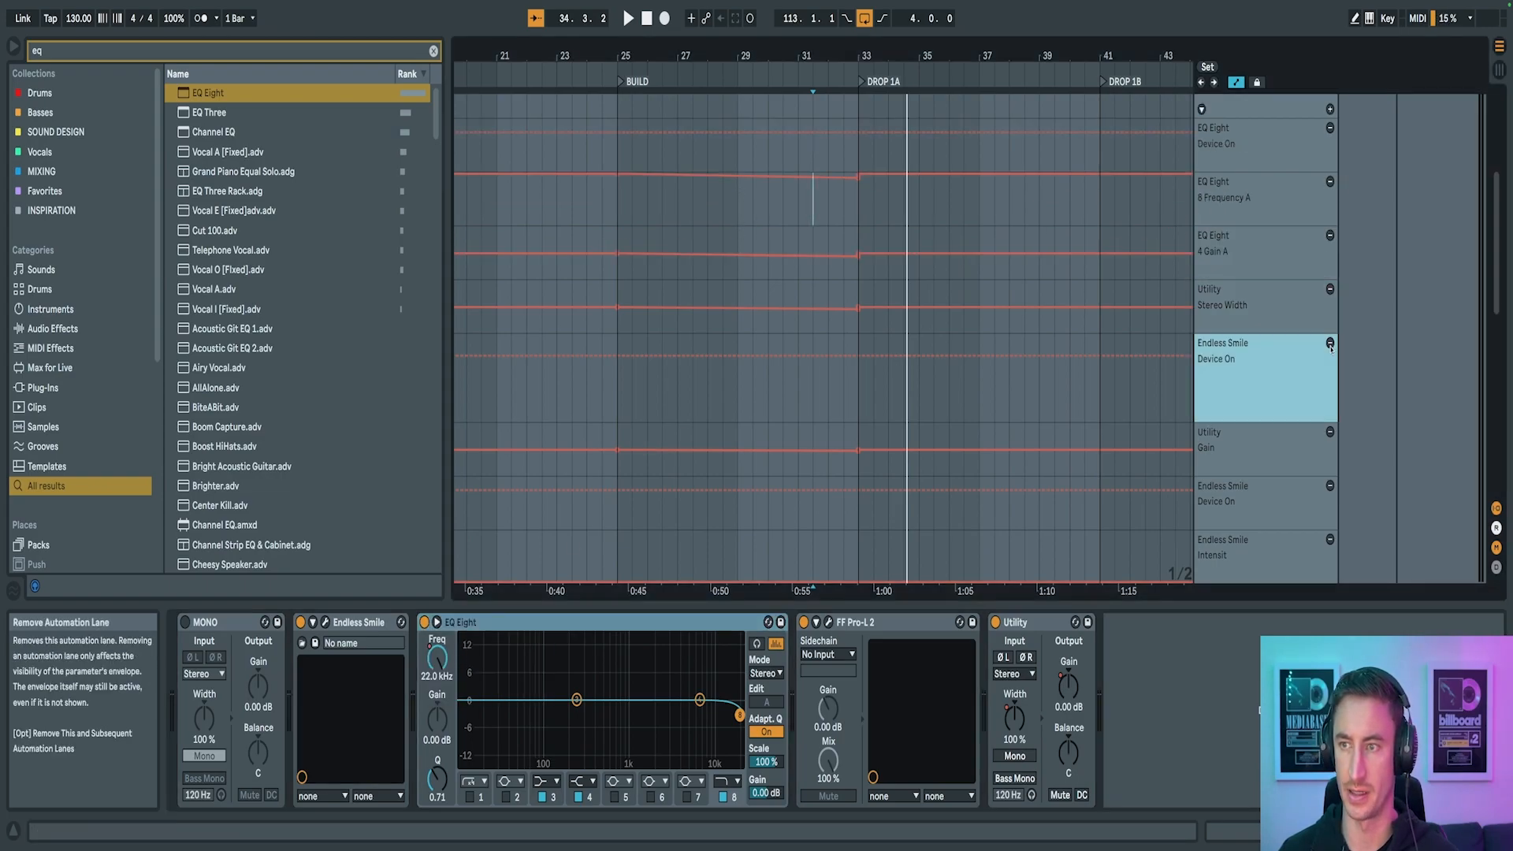
Hide the automation lanes and add a new audio track below the REFERENCE track
key("a")
scroll(1181, 331, "down", 3)
left_click(1224, 381)
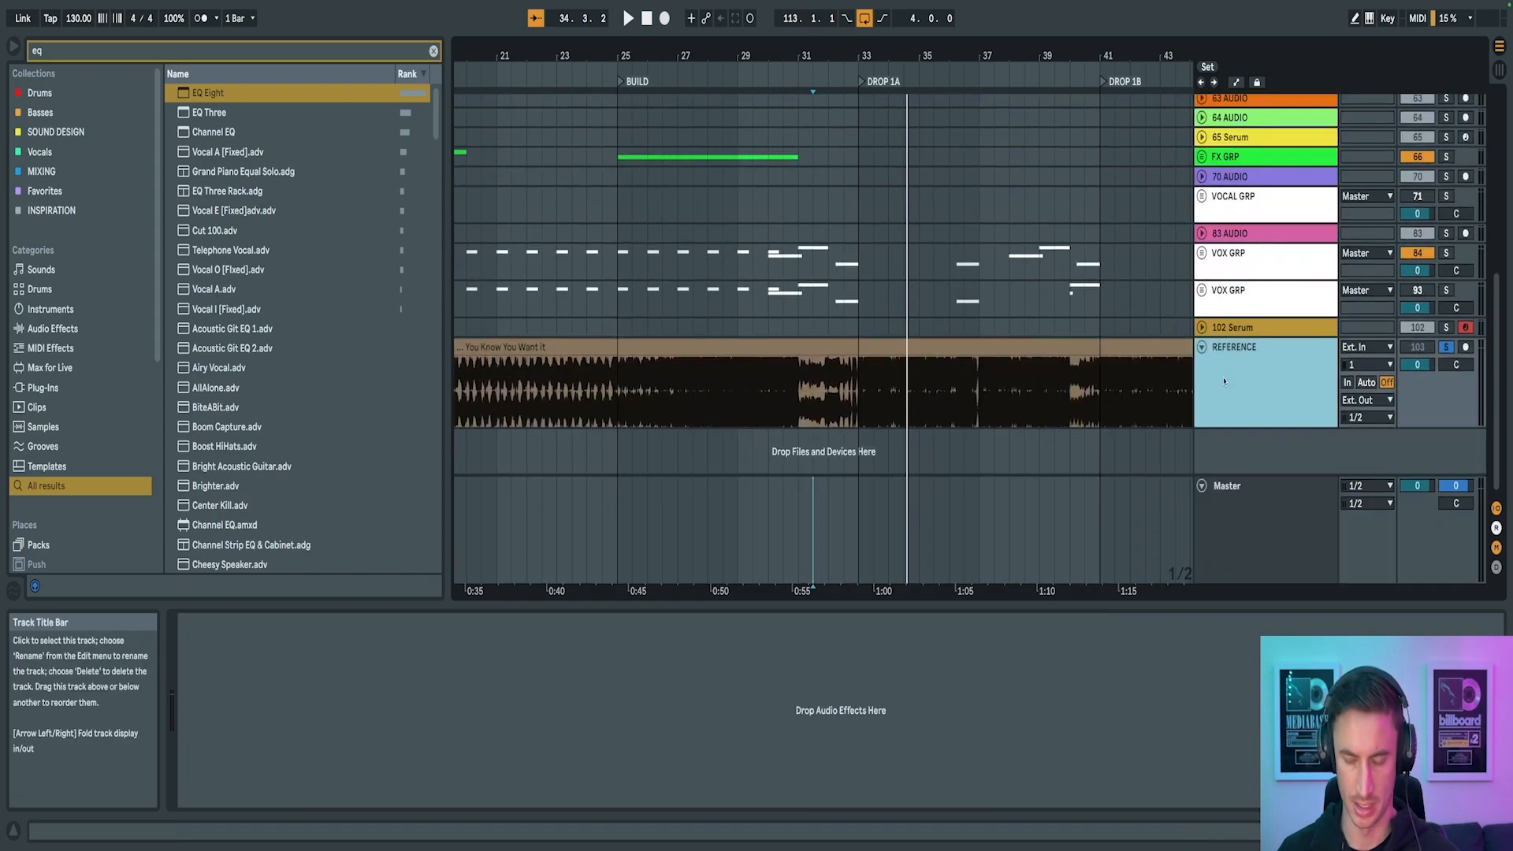
key("super+t")
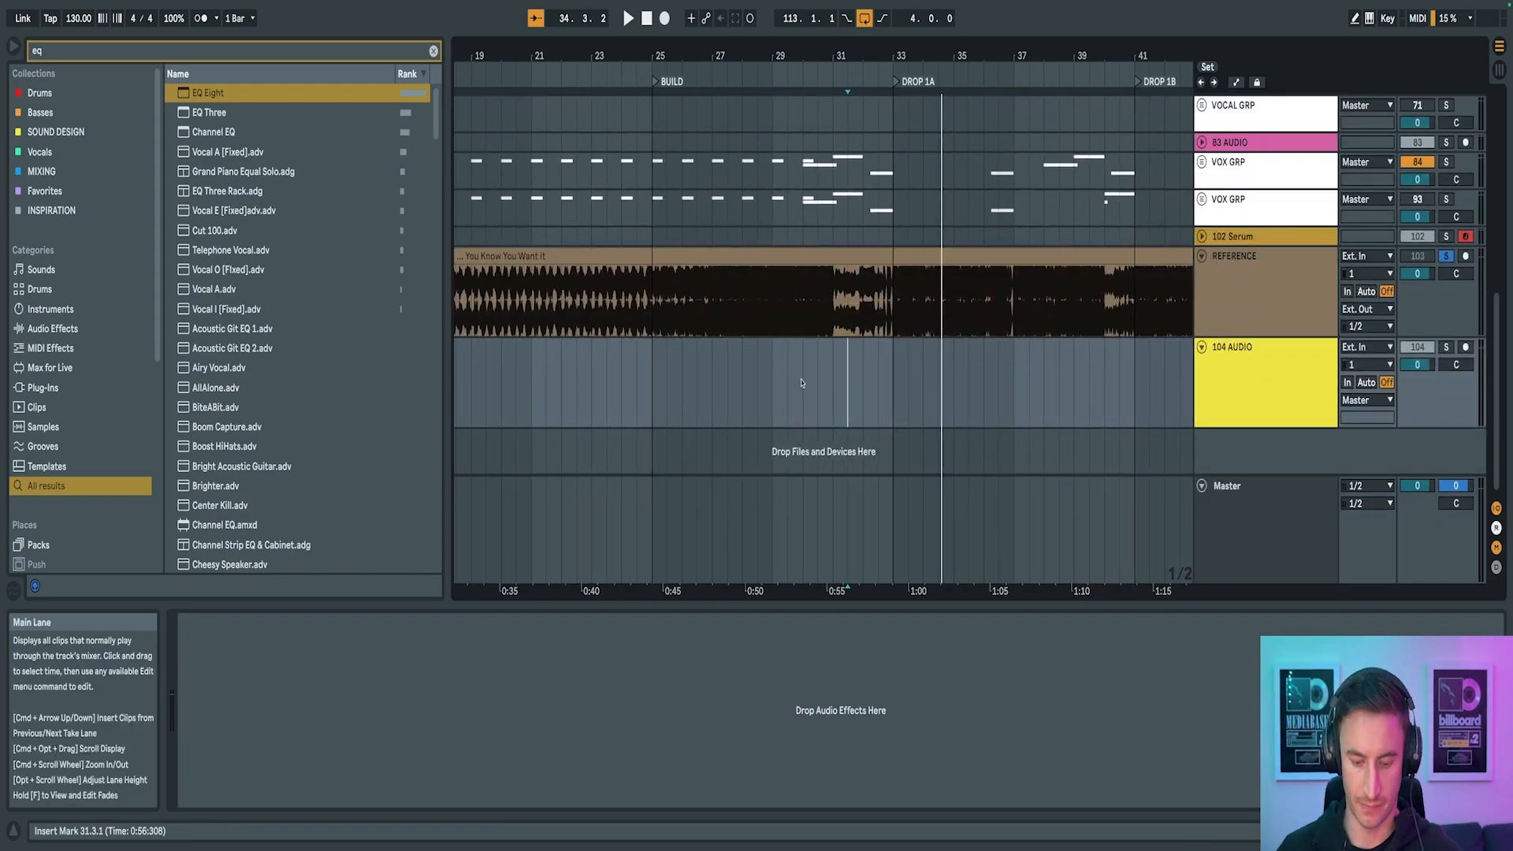
Find the kick sample 13_JH_Kick_A.wav and place it at bar 30 on the new audio track
key("super+f")
type("kick")
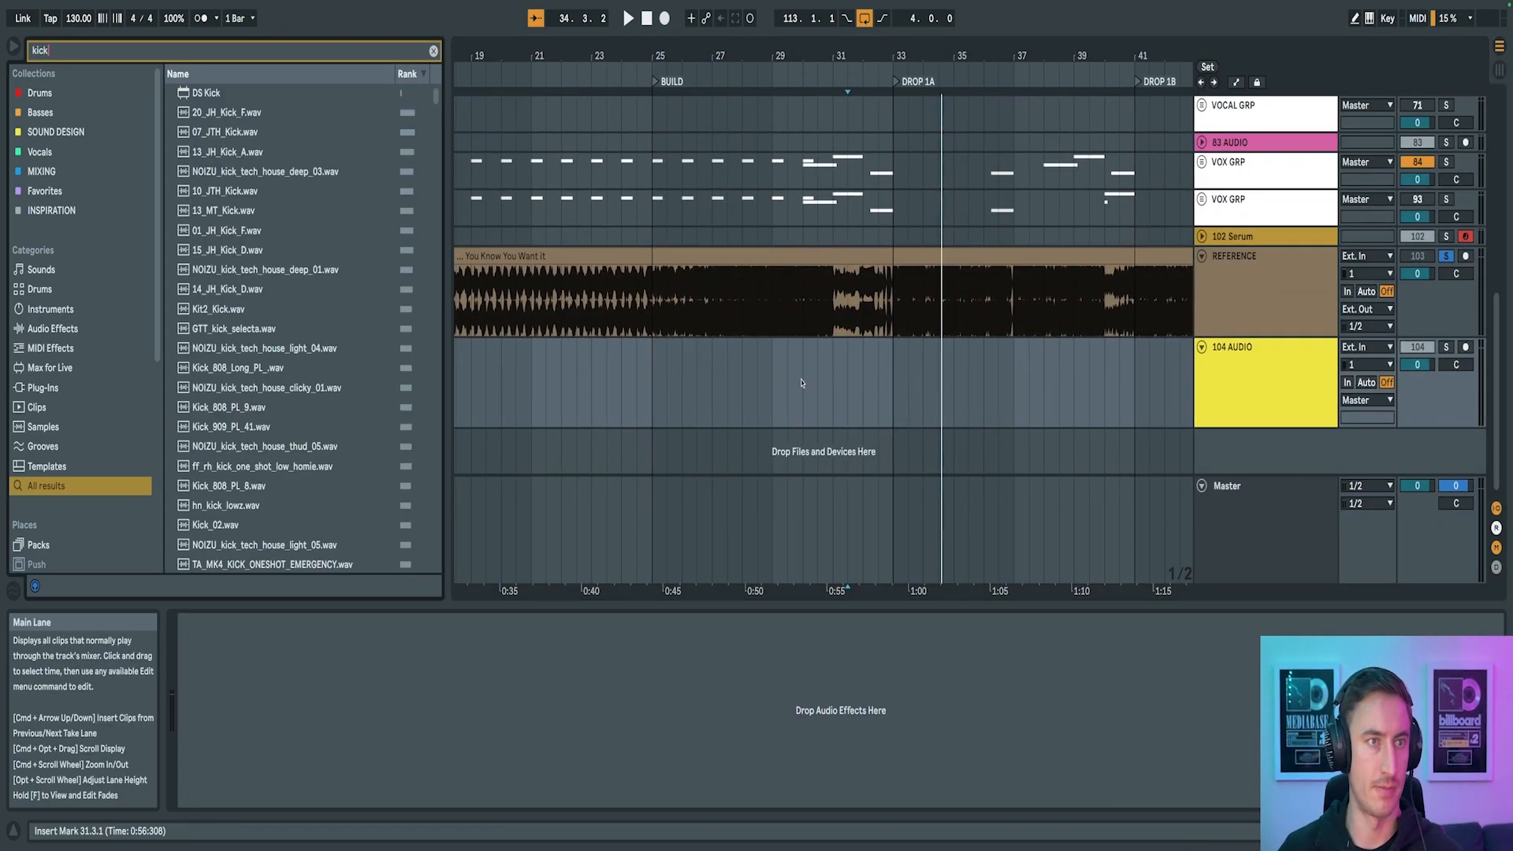
left_click(230, 150)
left_click_drag(222, 149, 804, 371)
left_click_drag(805, 56, 805, 141)
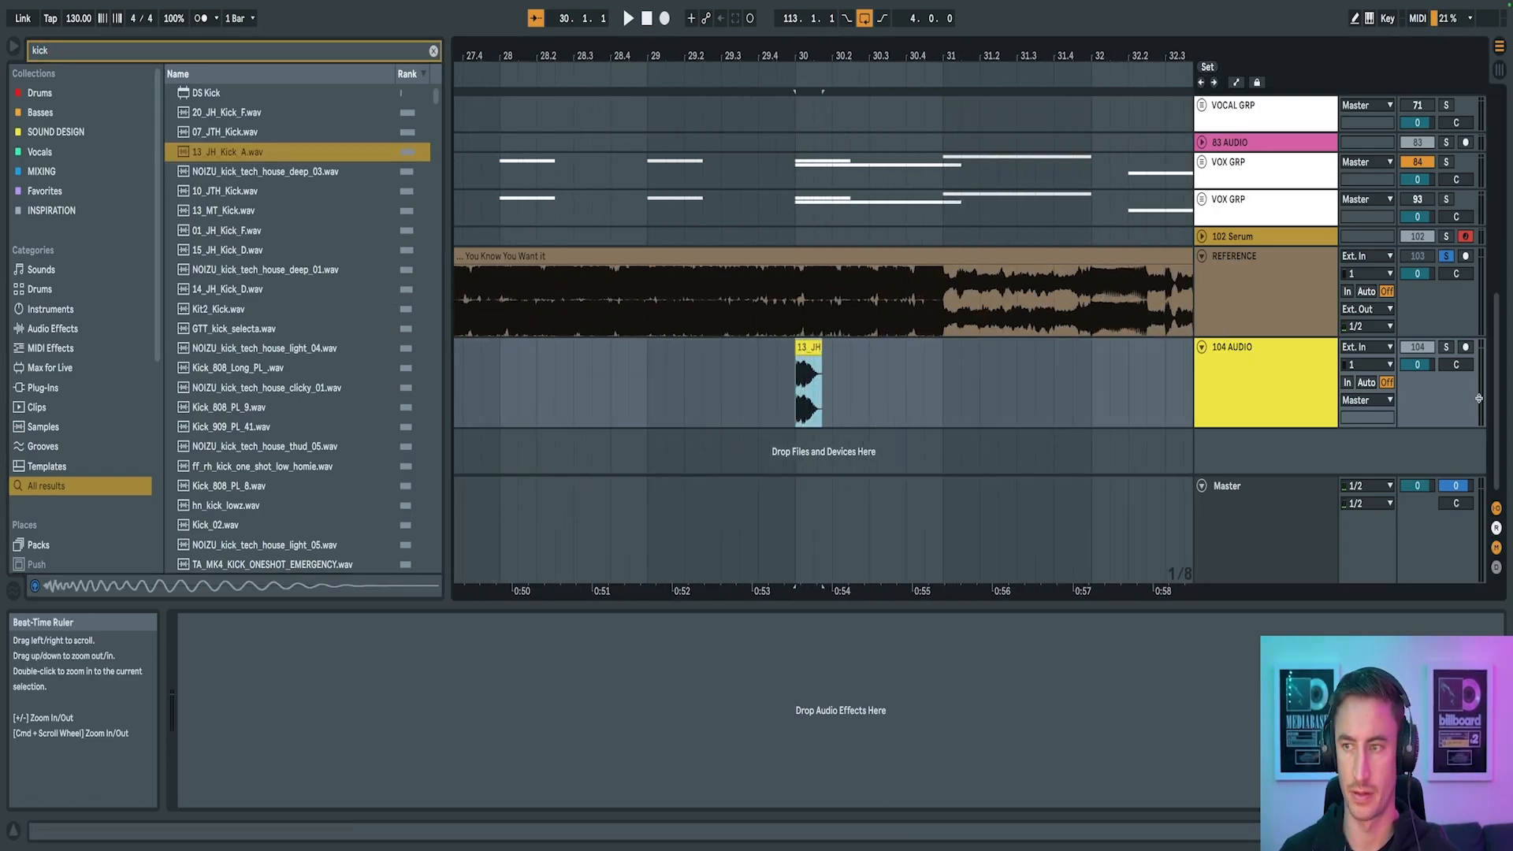
Solo the new kick track and play the kick sample at bar 30 several times
left_click(1446, 347)
key("space")
key("space")
key("space")
key("space")
key("space")
key("space")
left_click_drag(824, 57, 824, 77)
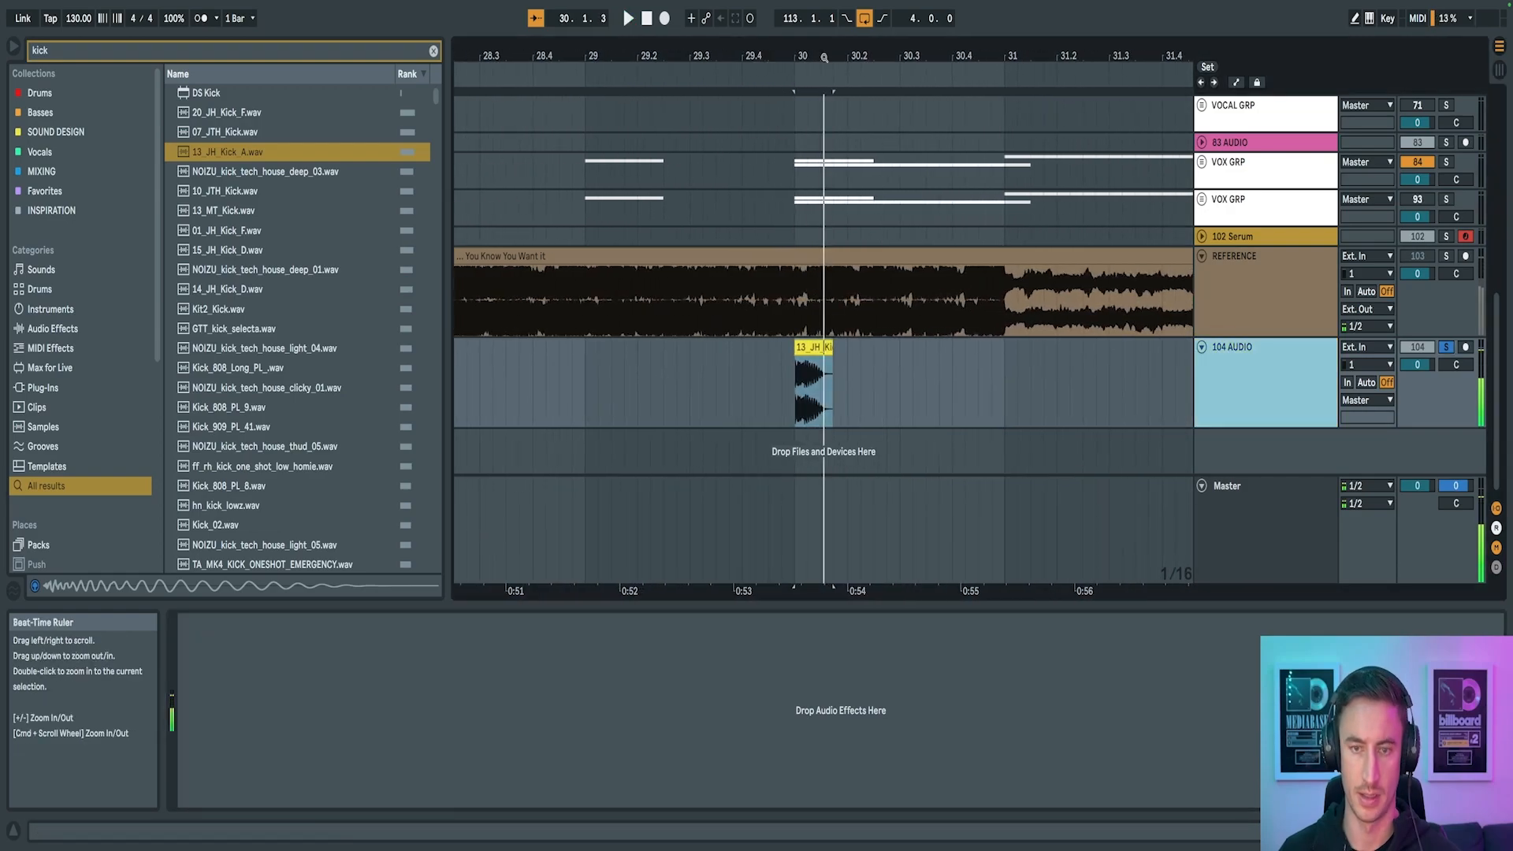
Find Auto Filter in the browser and load it on the kick track
key("super+f")
type("atuo filte")
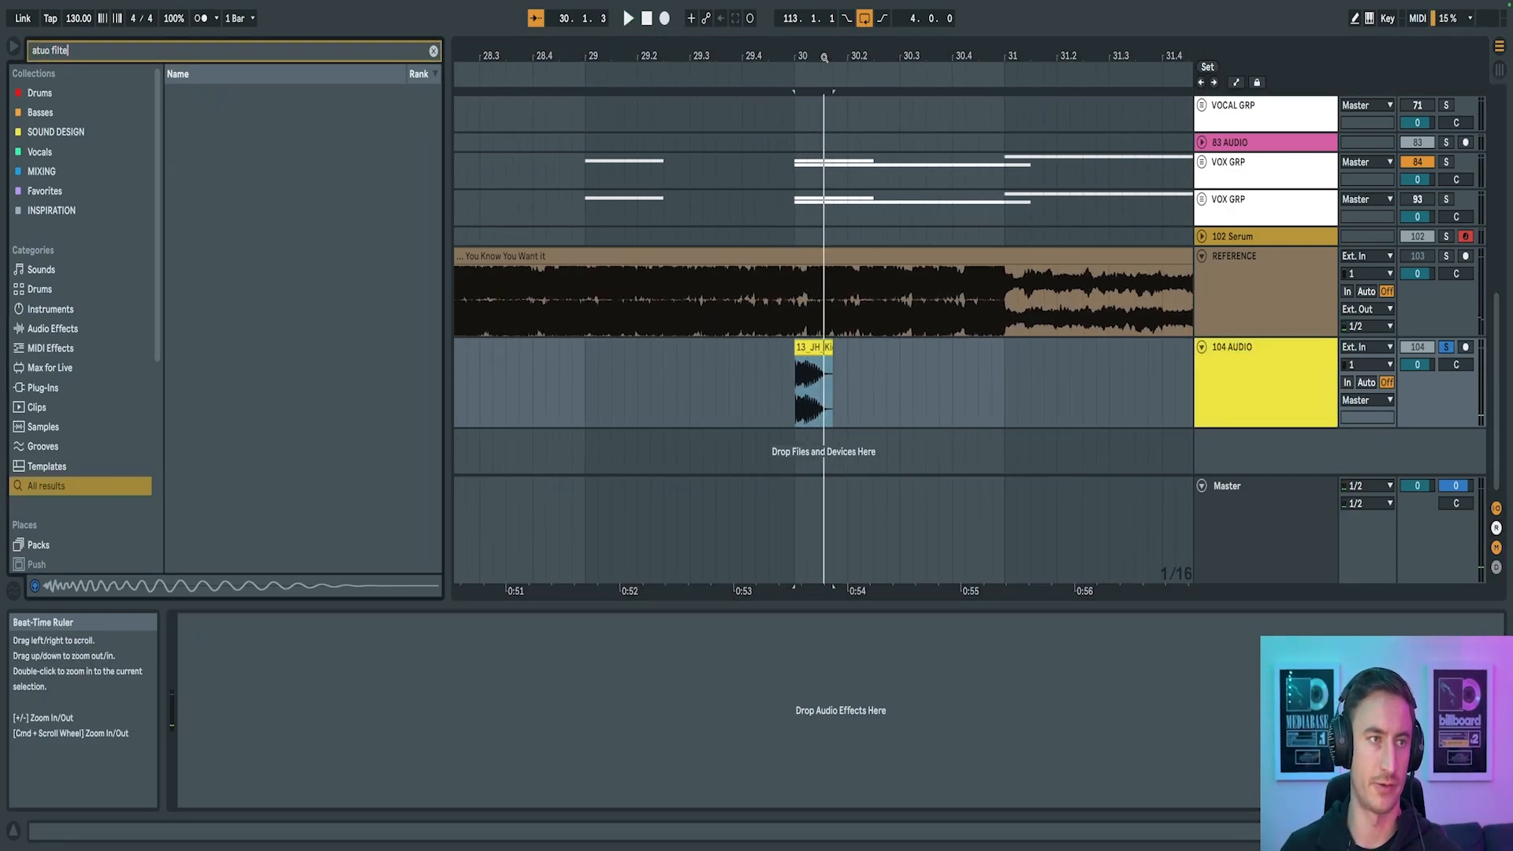
key("super+a")
type("auto")
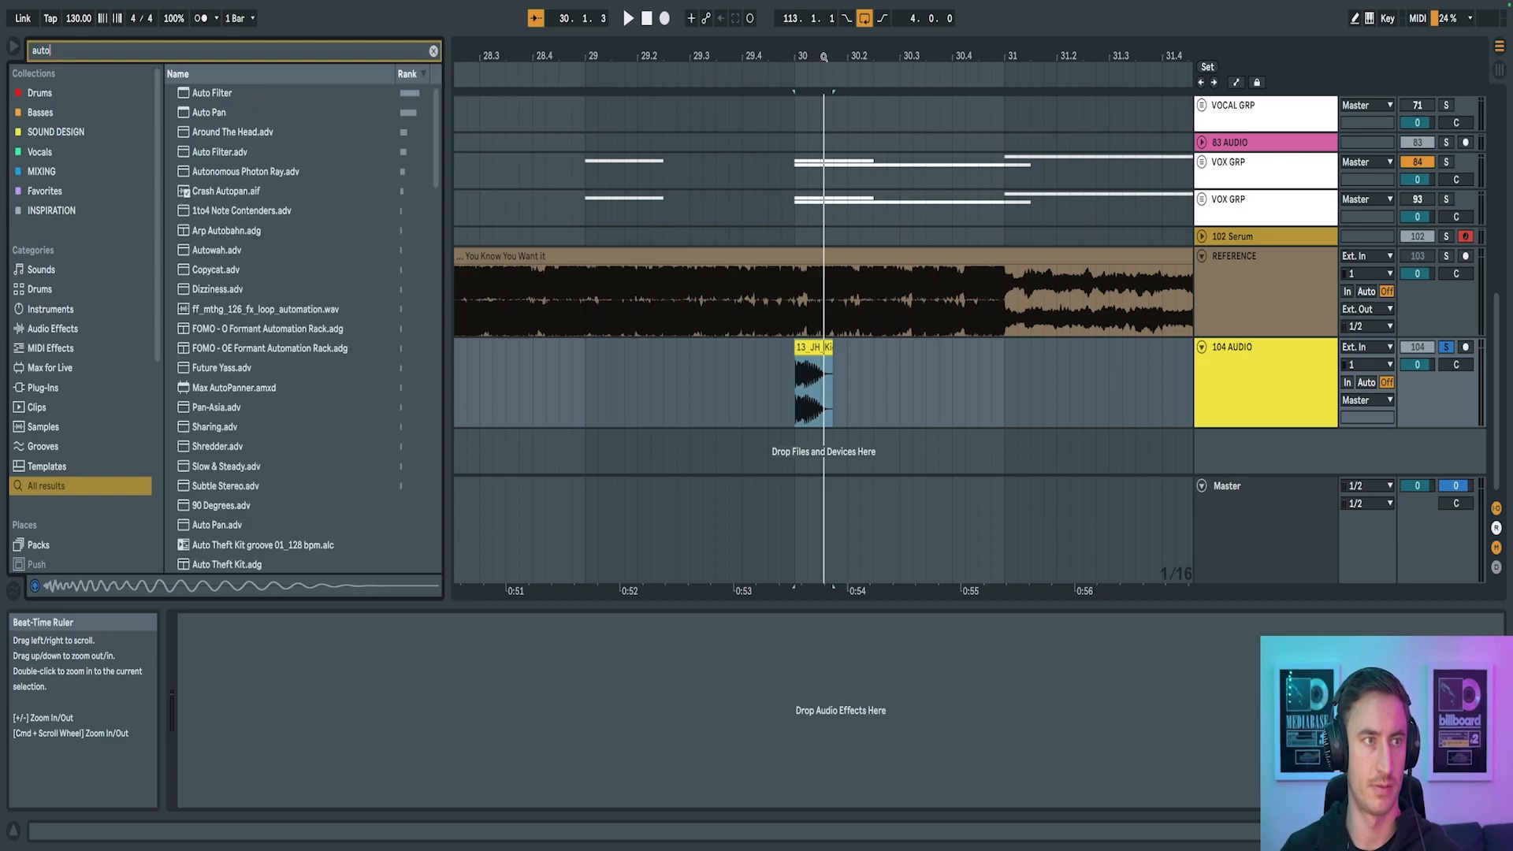
key("Down")
key("Return")
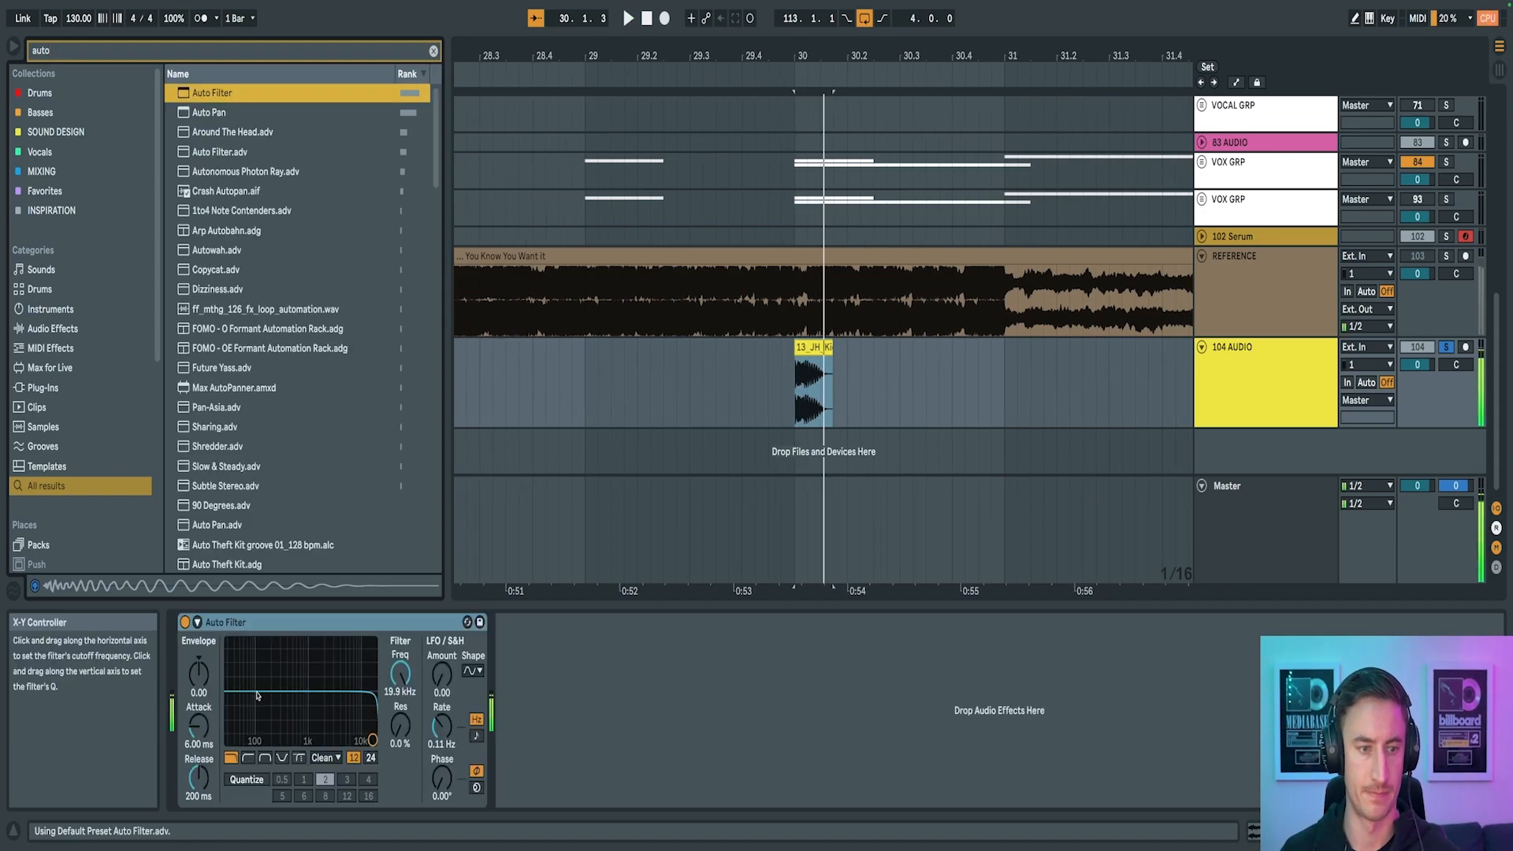
Make the Auto Filter a high-pass at 26.0 Hz and audition the kick with the filter off and on
left_click(250, 759)
key("space")
key("space")
key("space")
left_click_drag(400, 675, 400, 772)
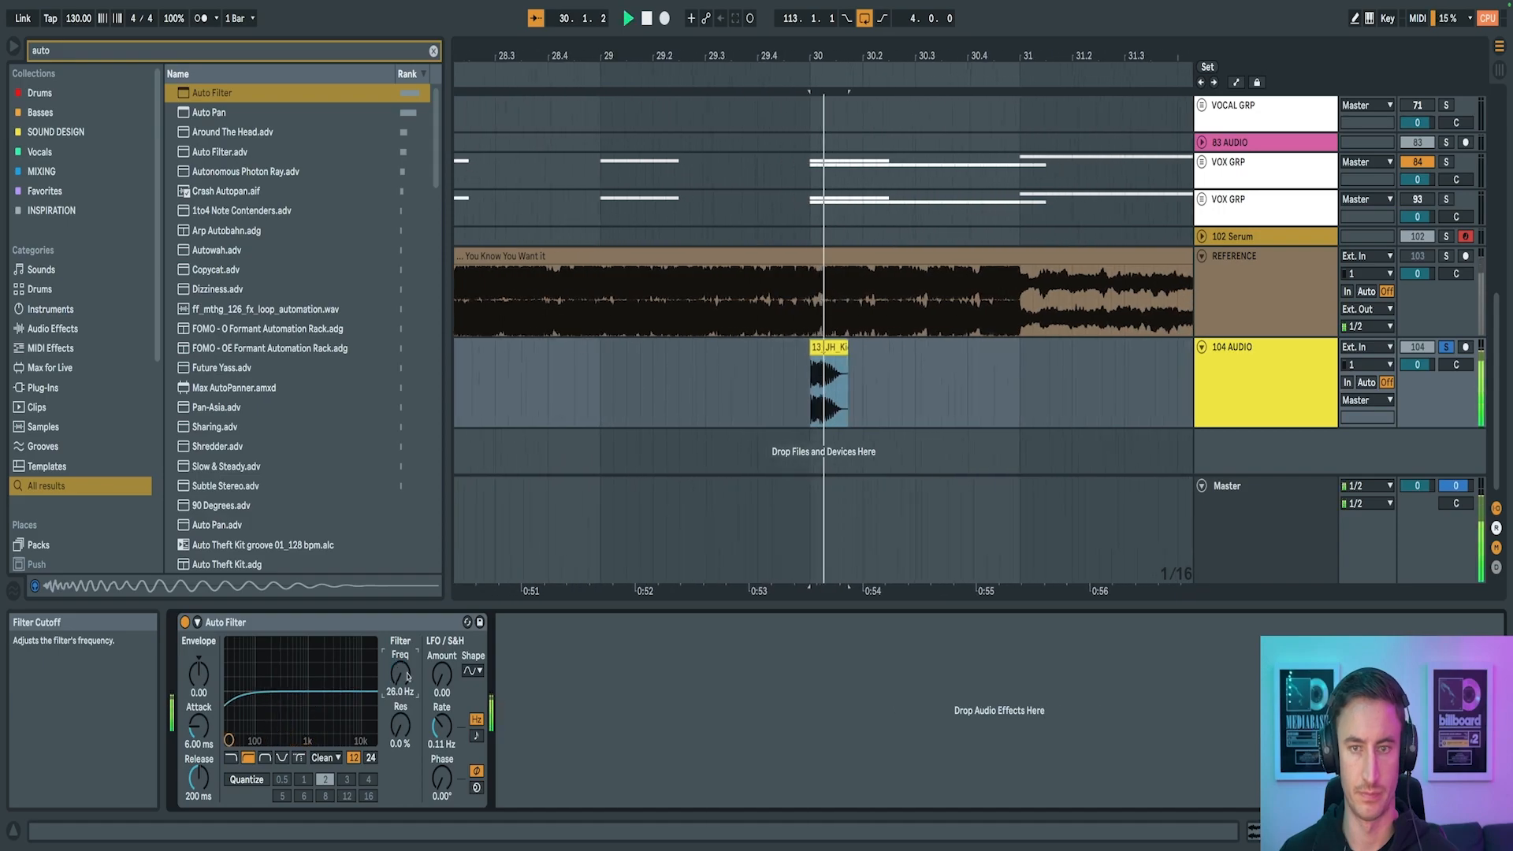
left_click(186, 623)
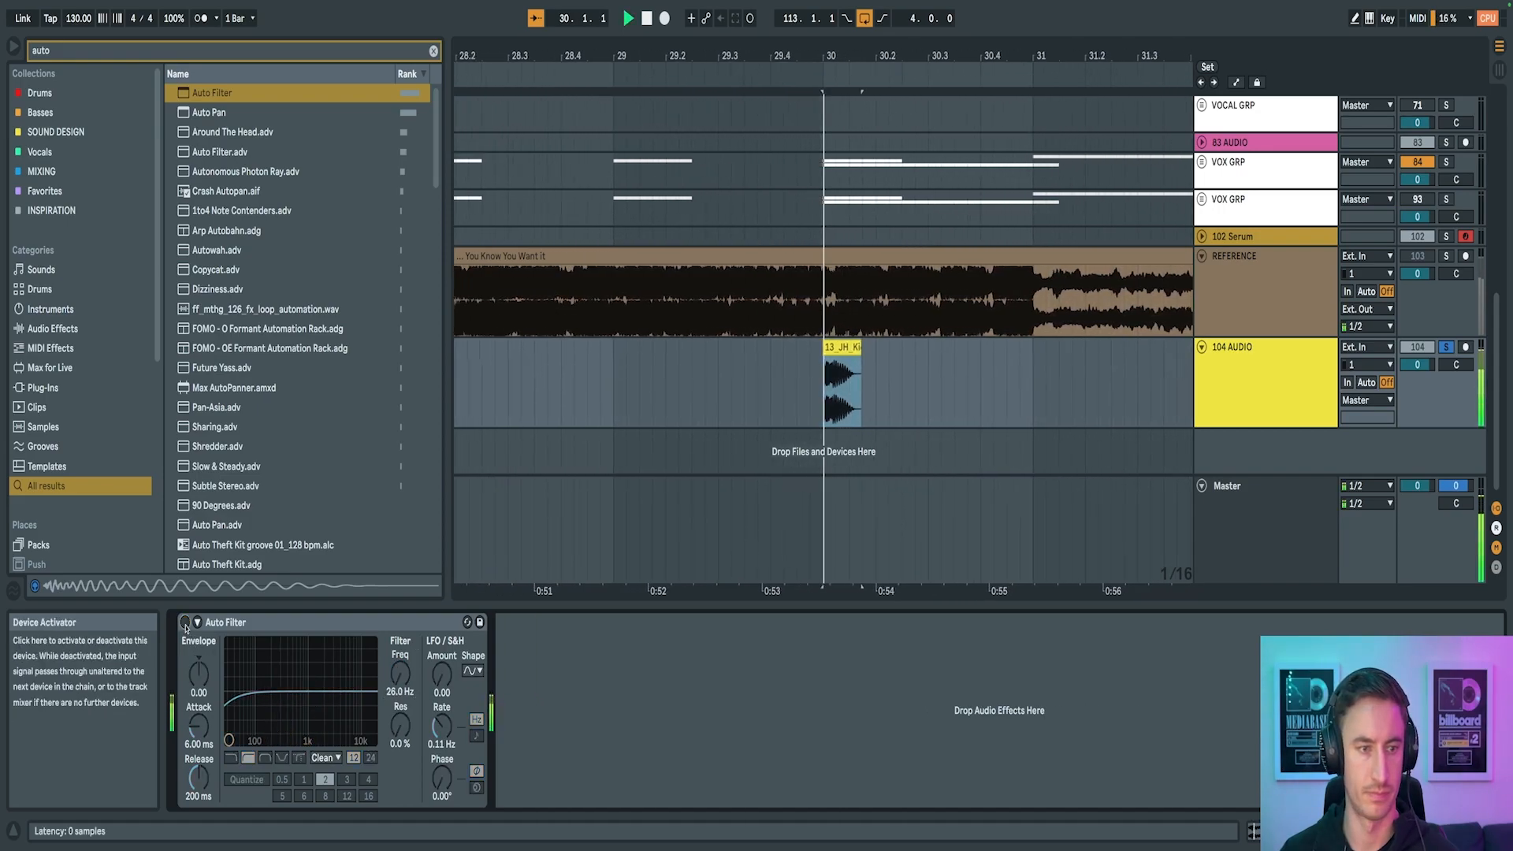
left_click(185, 623)
Set the Auto Filter resonance to 16 % and compare the kick with the filter bypassed and active
left_click_drag(401, 726, 400, 722)
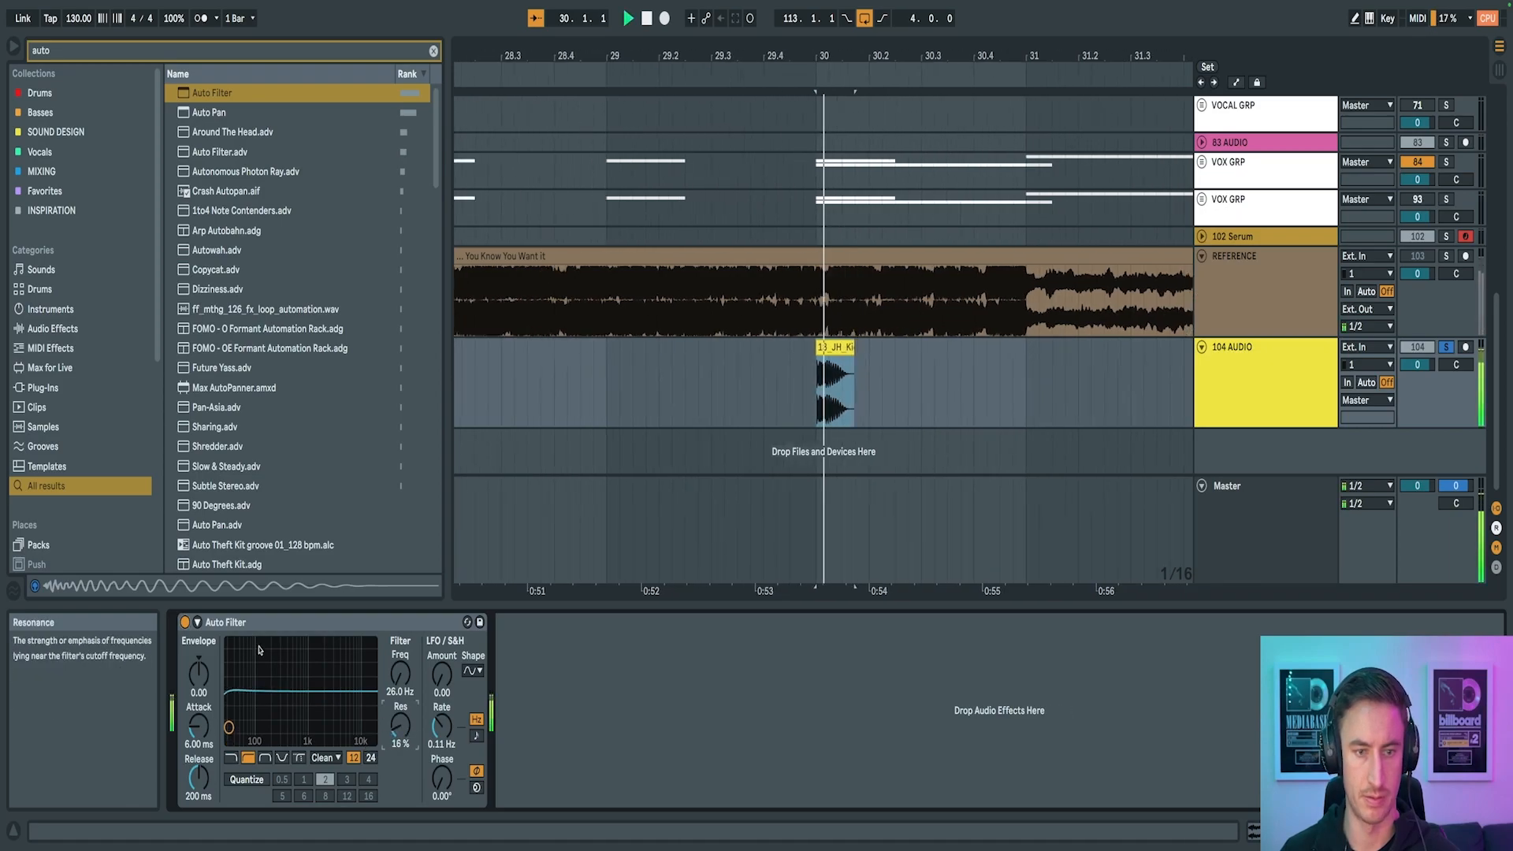
left_click(185, 623)
left_click(185, 623)
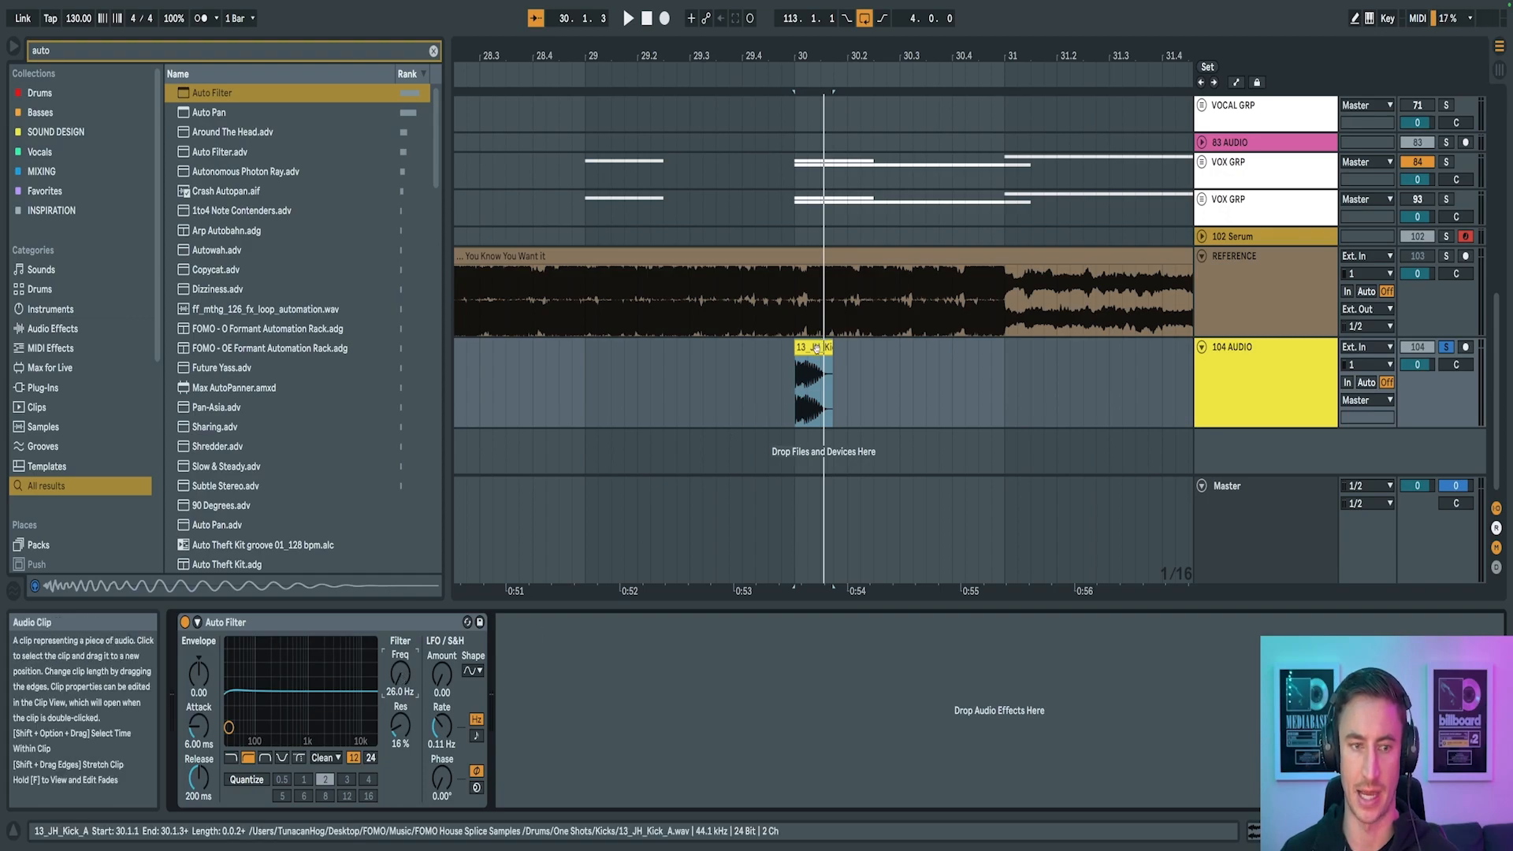
Load Saturator on the kick track, place it before Auto Filter and enable Soft Clip
key("super+f")
type("satur")
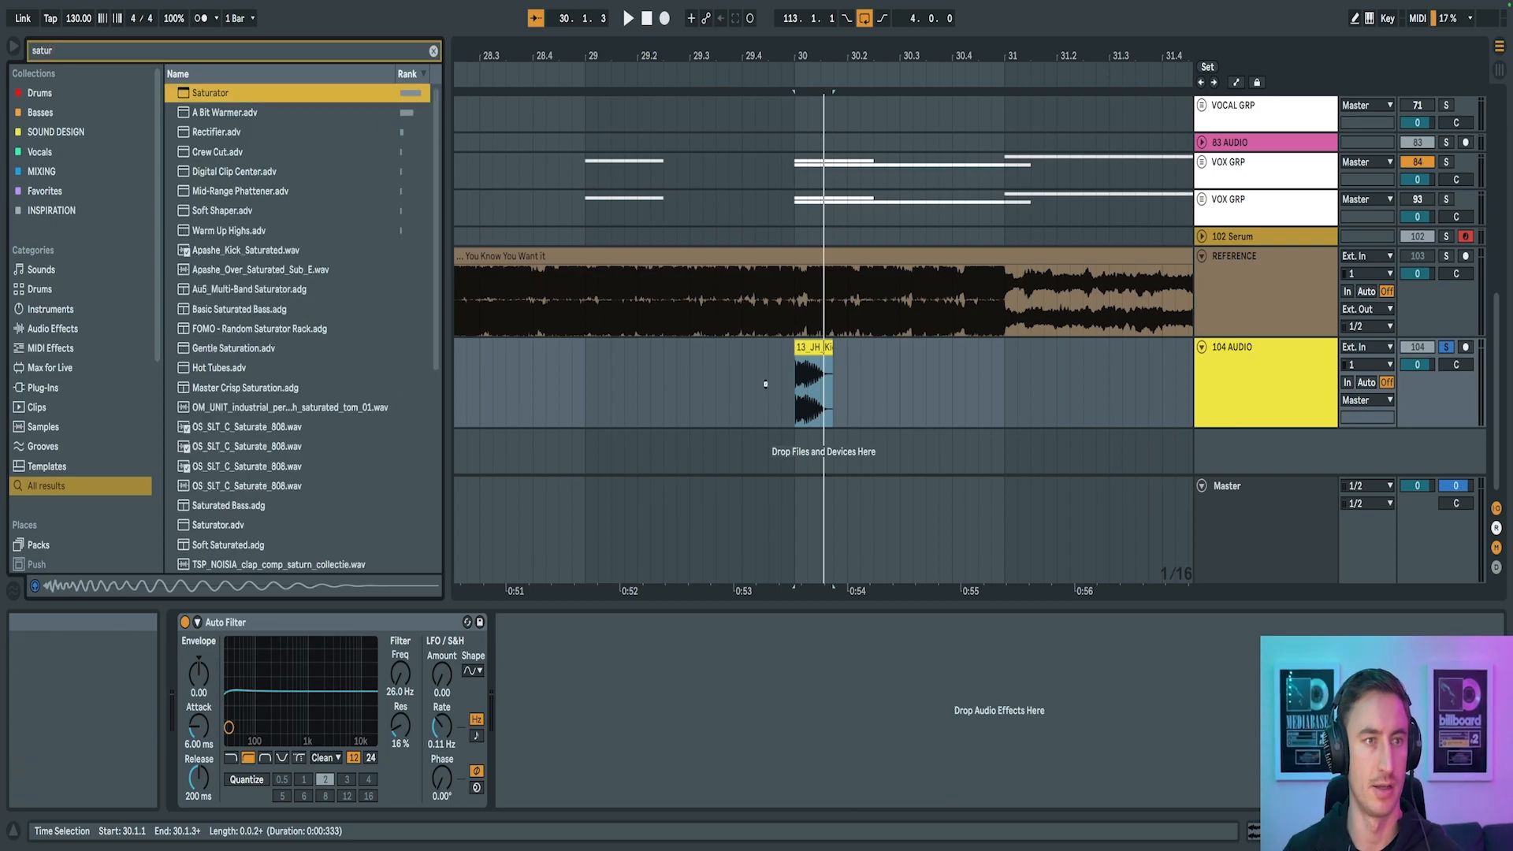
key("Return")
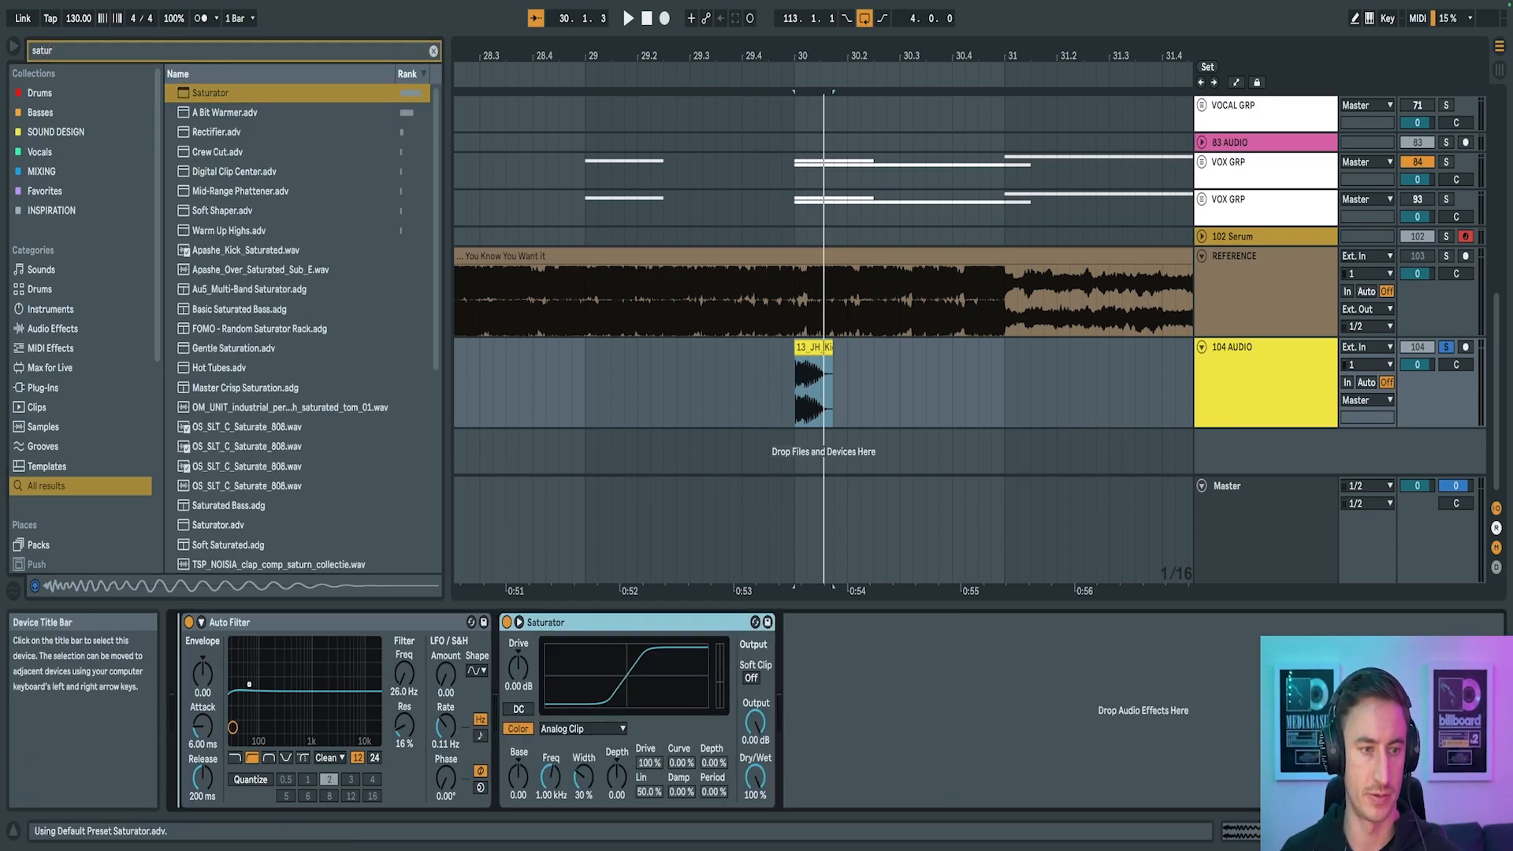
left_click_drag(600, 623, 299, 658)
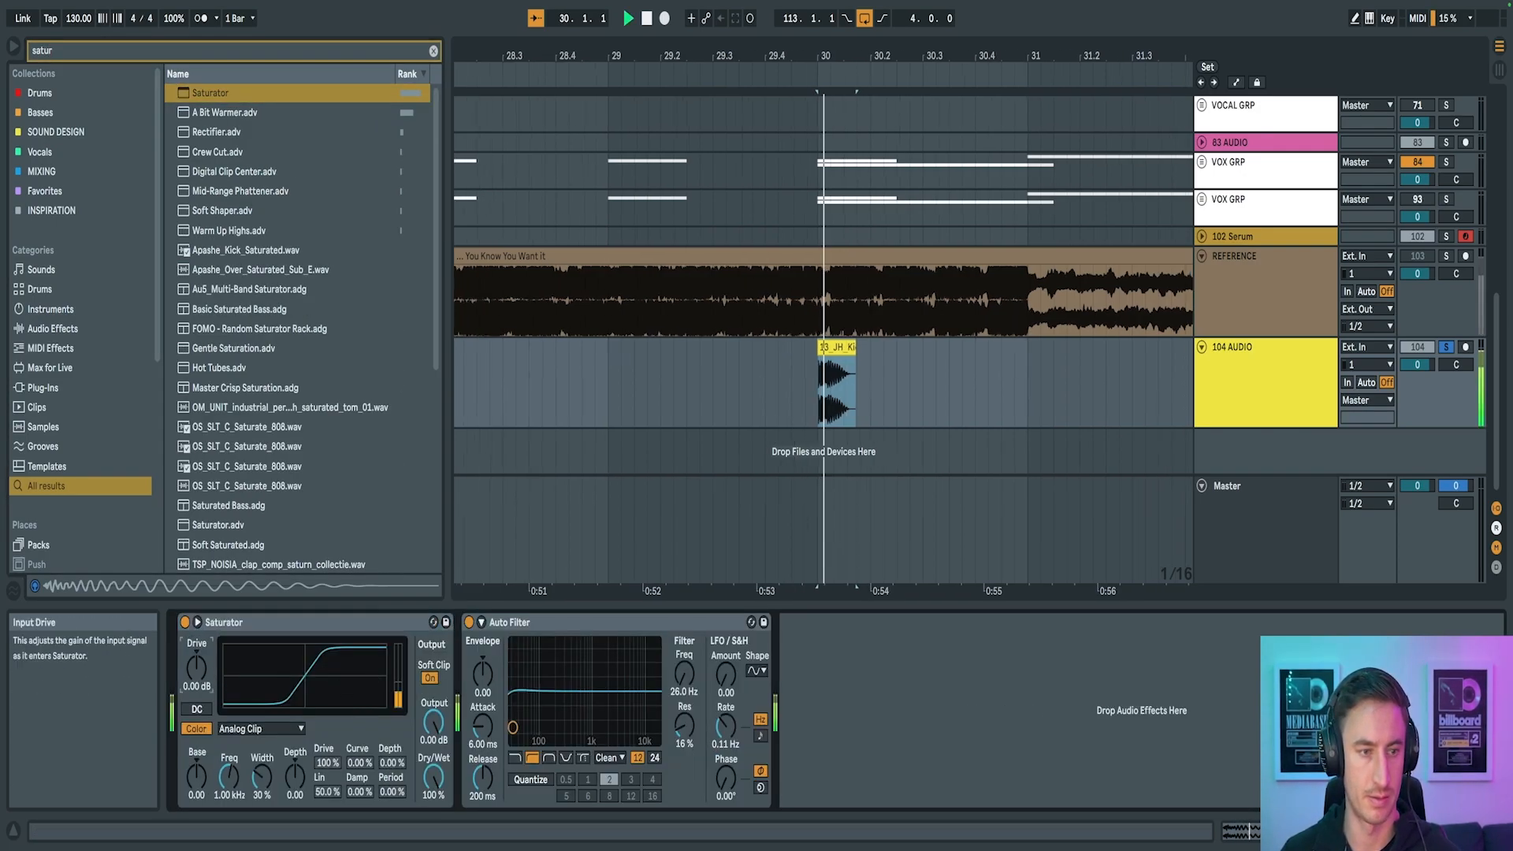
With Saturator's drive at 3 dB, play the kick with Auto Filter off and on to compare the levels
left_click(468, 623)
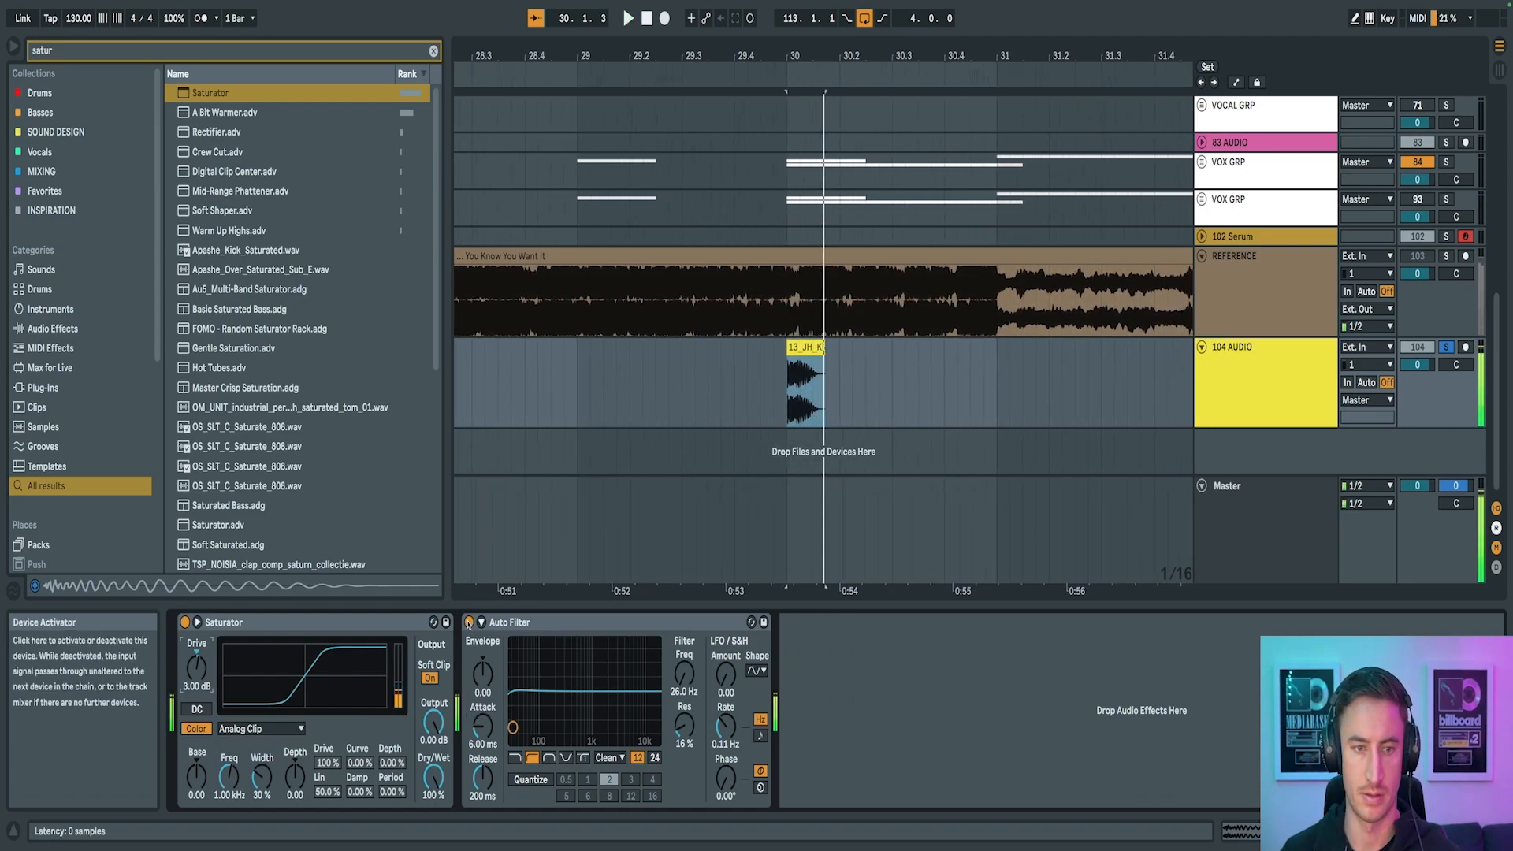
left_click(469, 623)
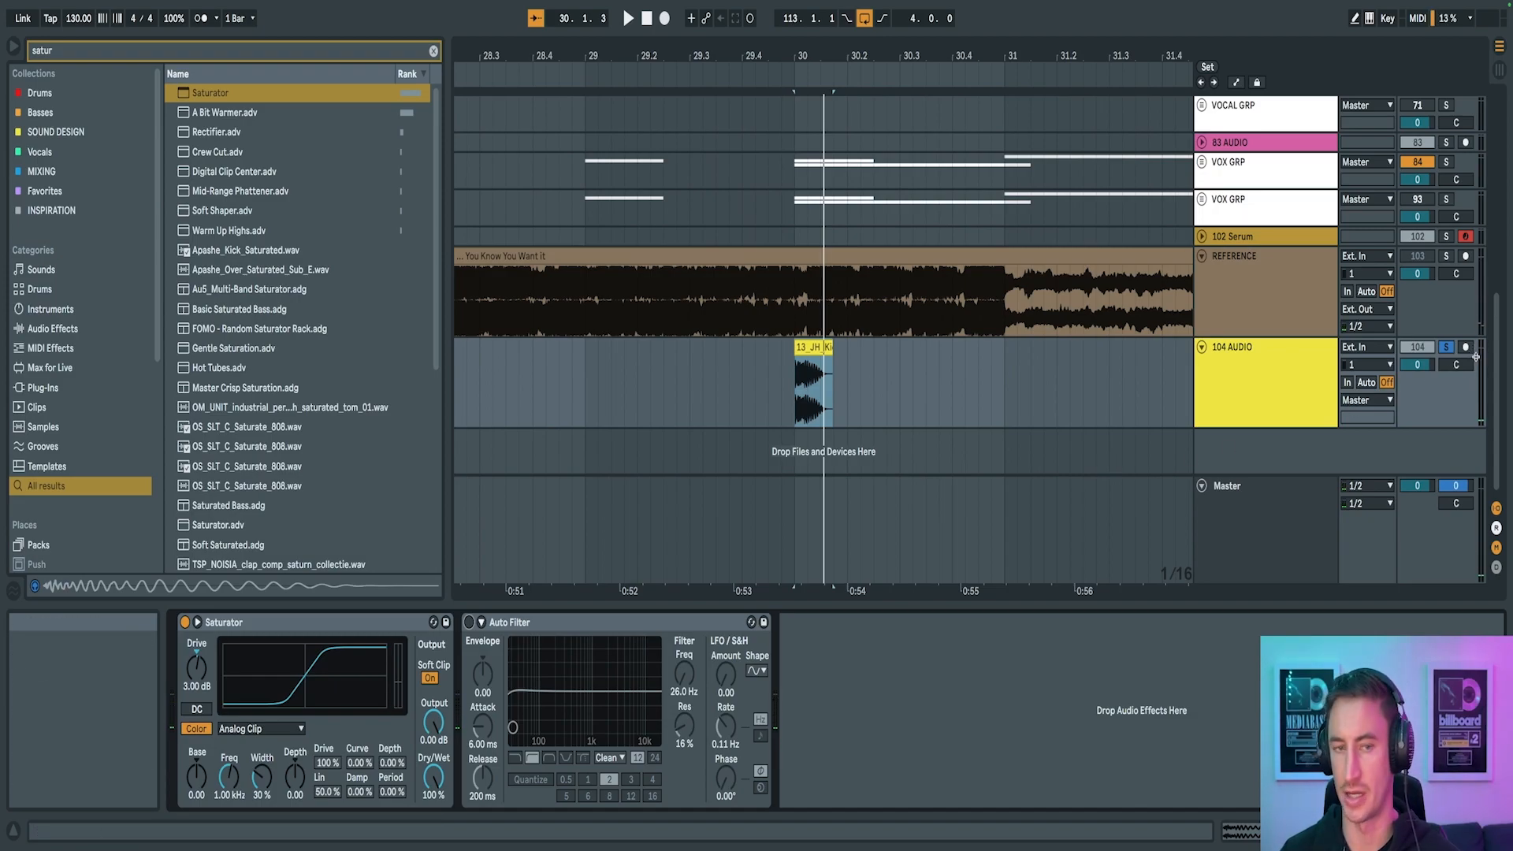
key("space")
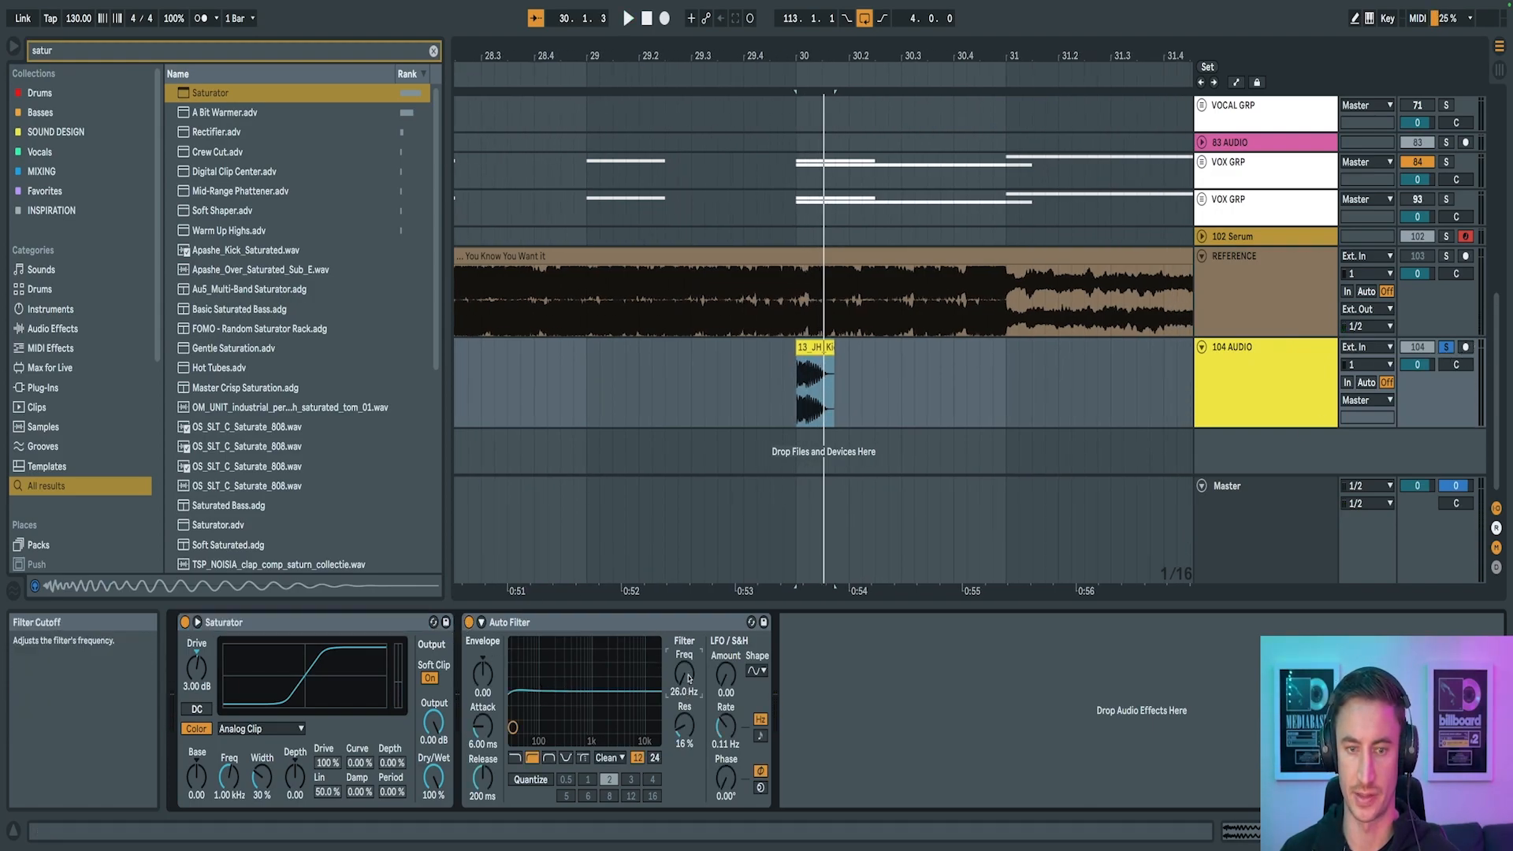
key("space")
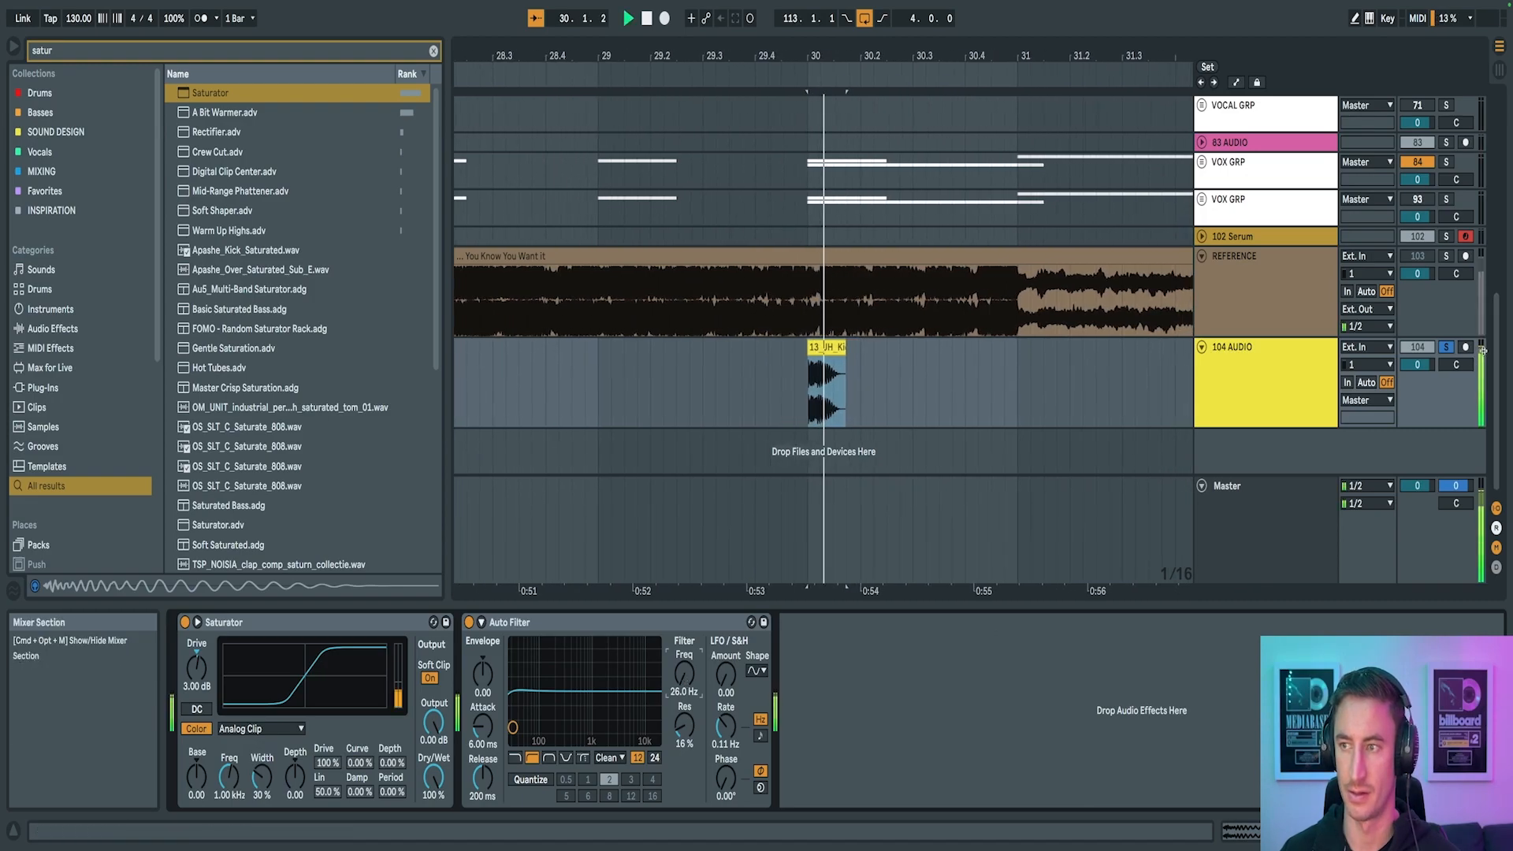
key("space")
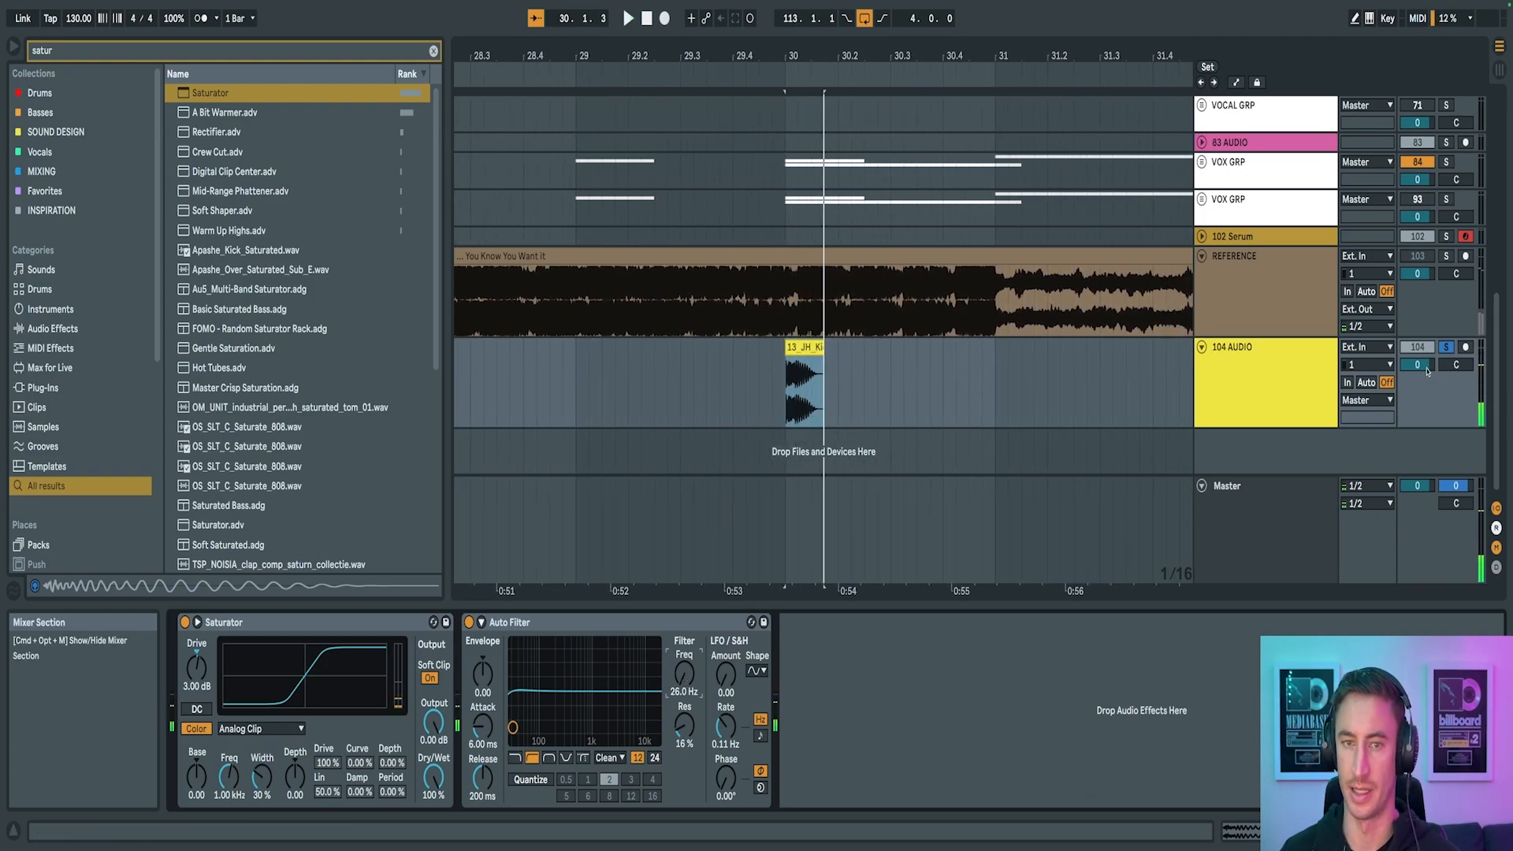
Delete Saturator and Auto Filter from the kick track, and remove the kick track itself
left_click(516, 624)
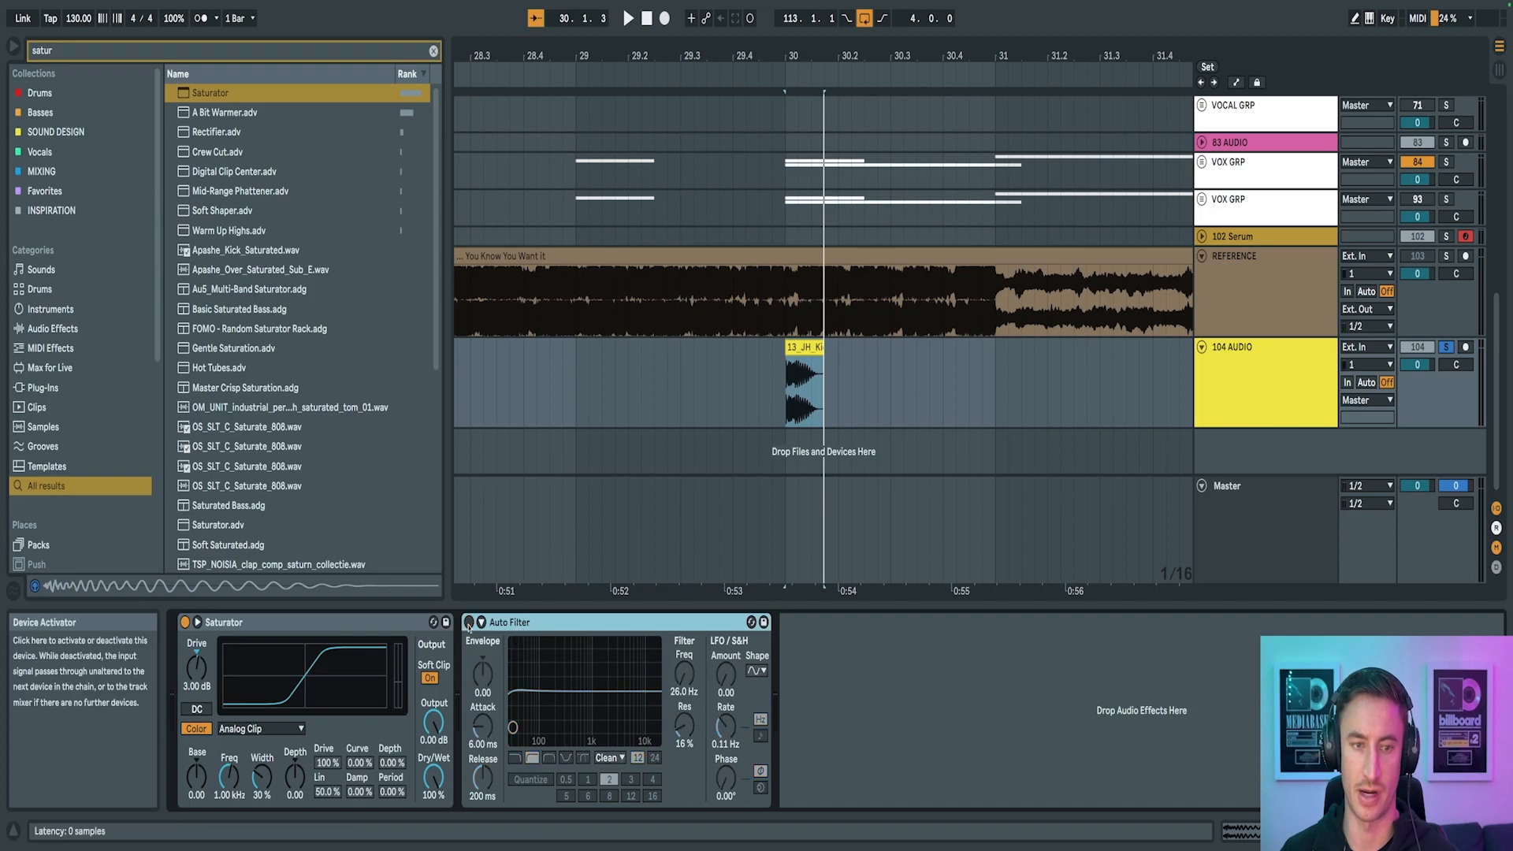
left_click(342, 624)
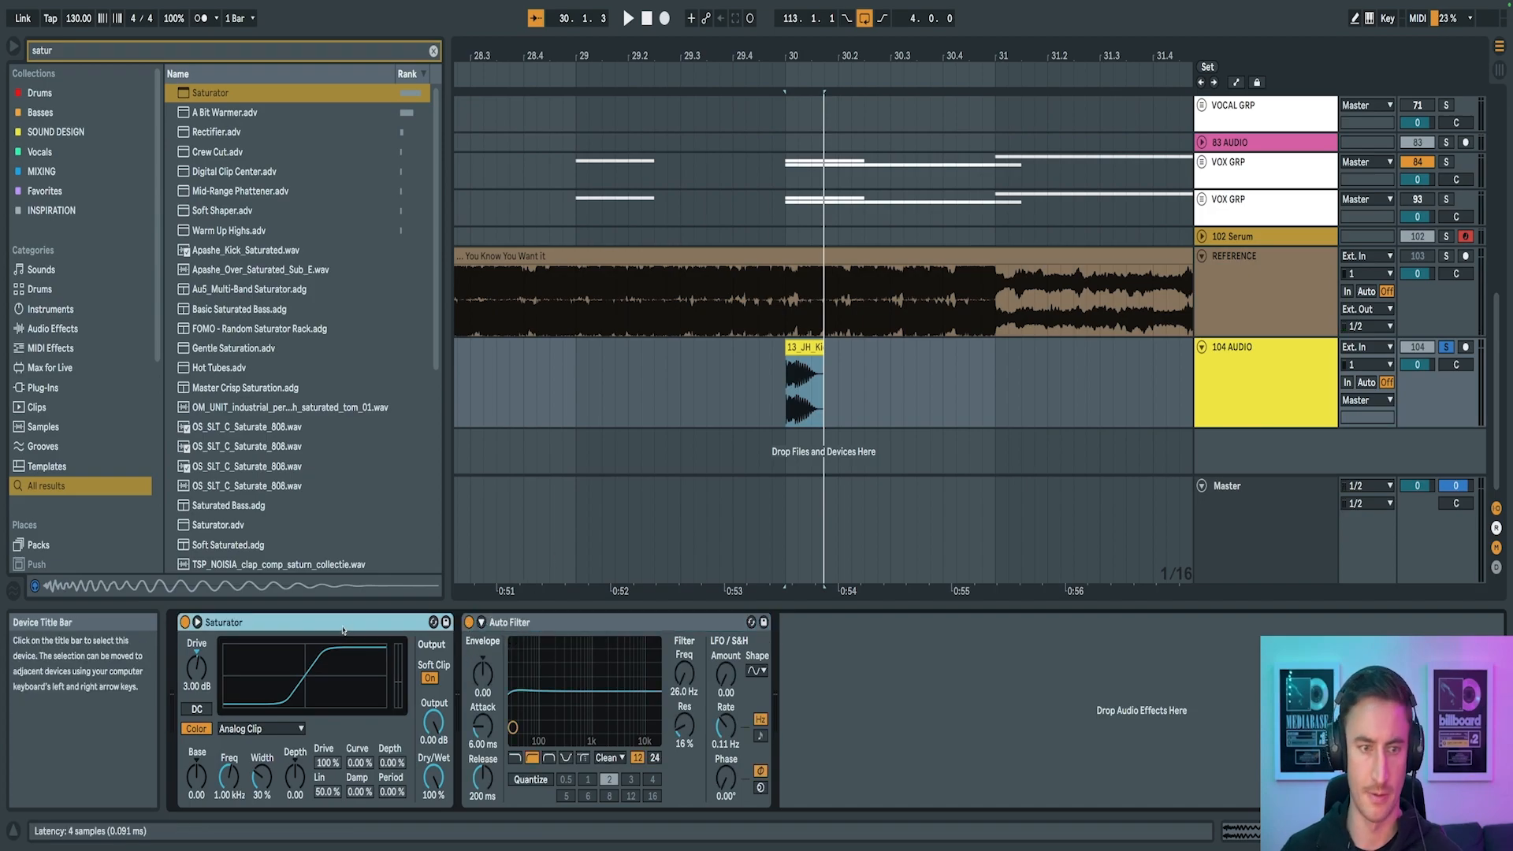
key("Delete")
key("Delete")
left_click(1274, 408)
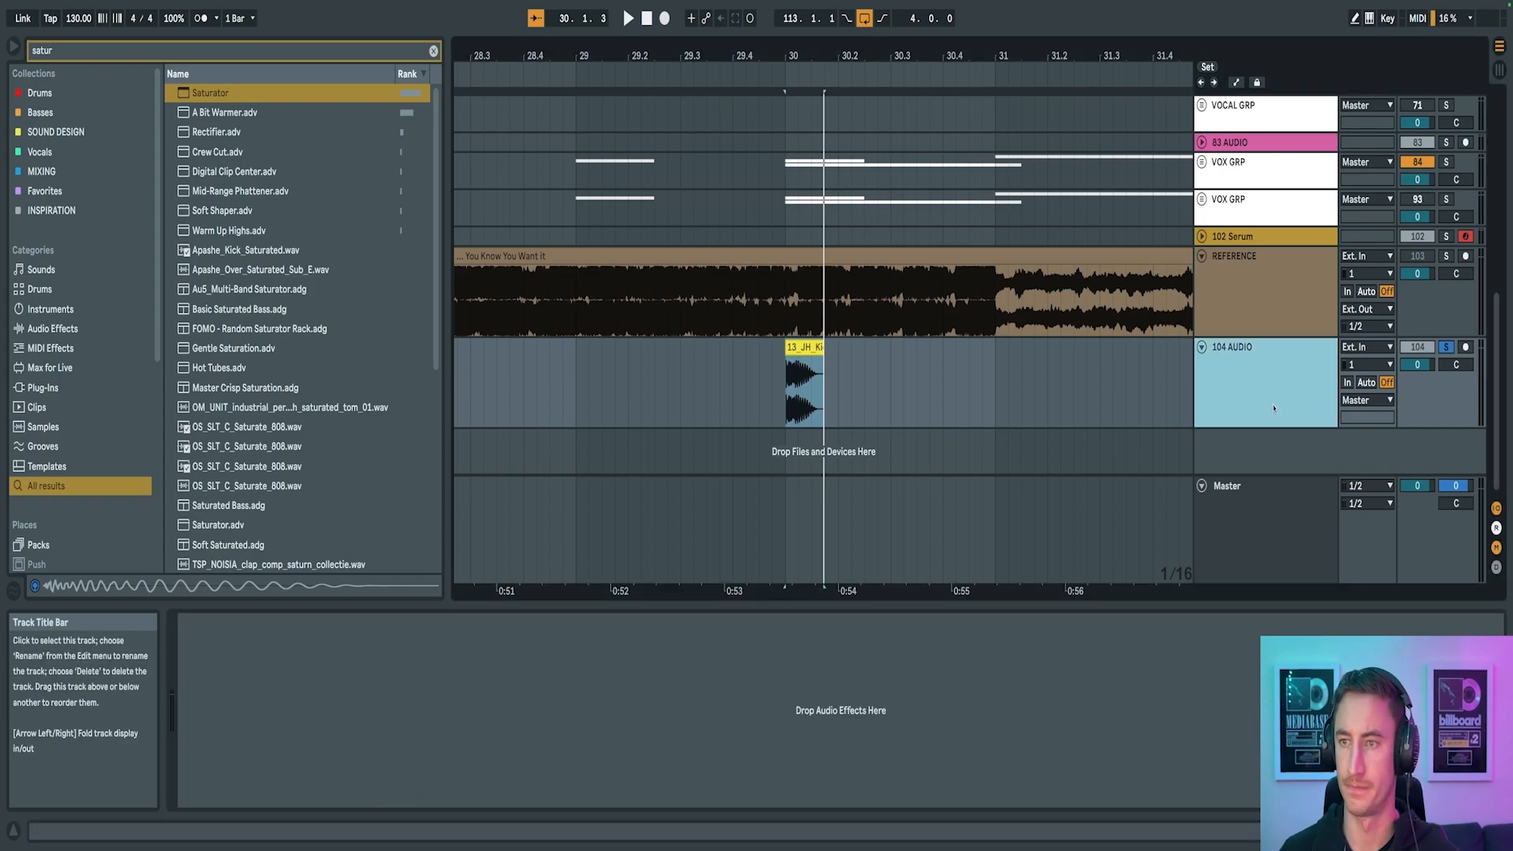
key("Delete")
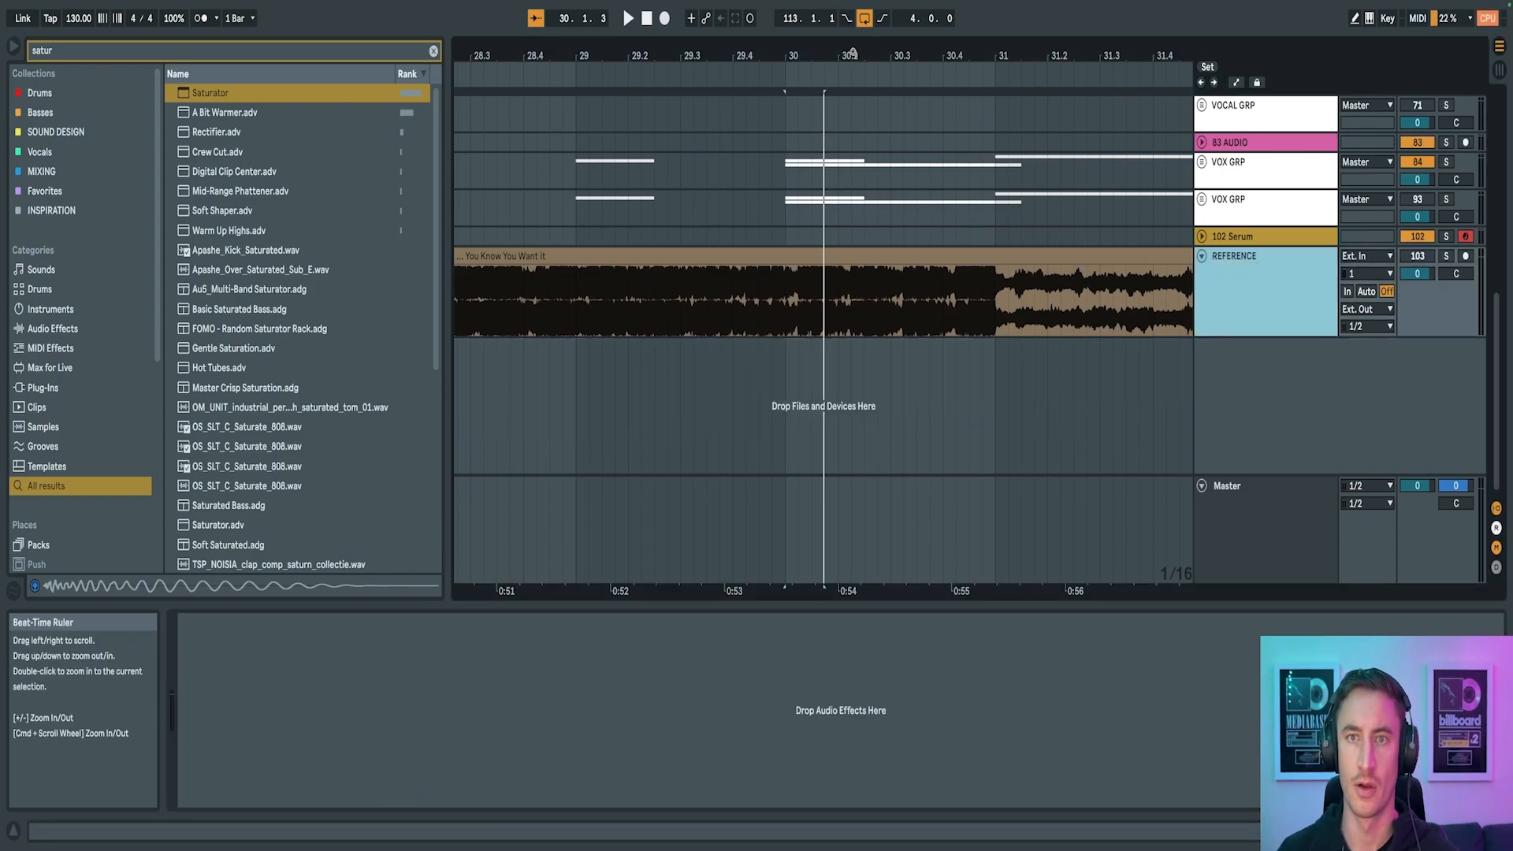
Fold the REFERENCE and KICK 2 tracks in the arrangement
left_click_drag(851, 87, 851, 62)
scroll(995, 173, "up", 5)
scroll(994, 190, "right", 2)
scroll(993, 210, "down", 2)
left_click(1249, 412)
left_click(1201, 382)
scroll(985, 236, "up", 10)
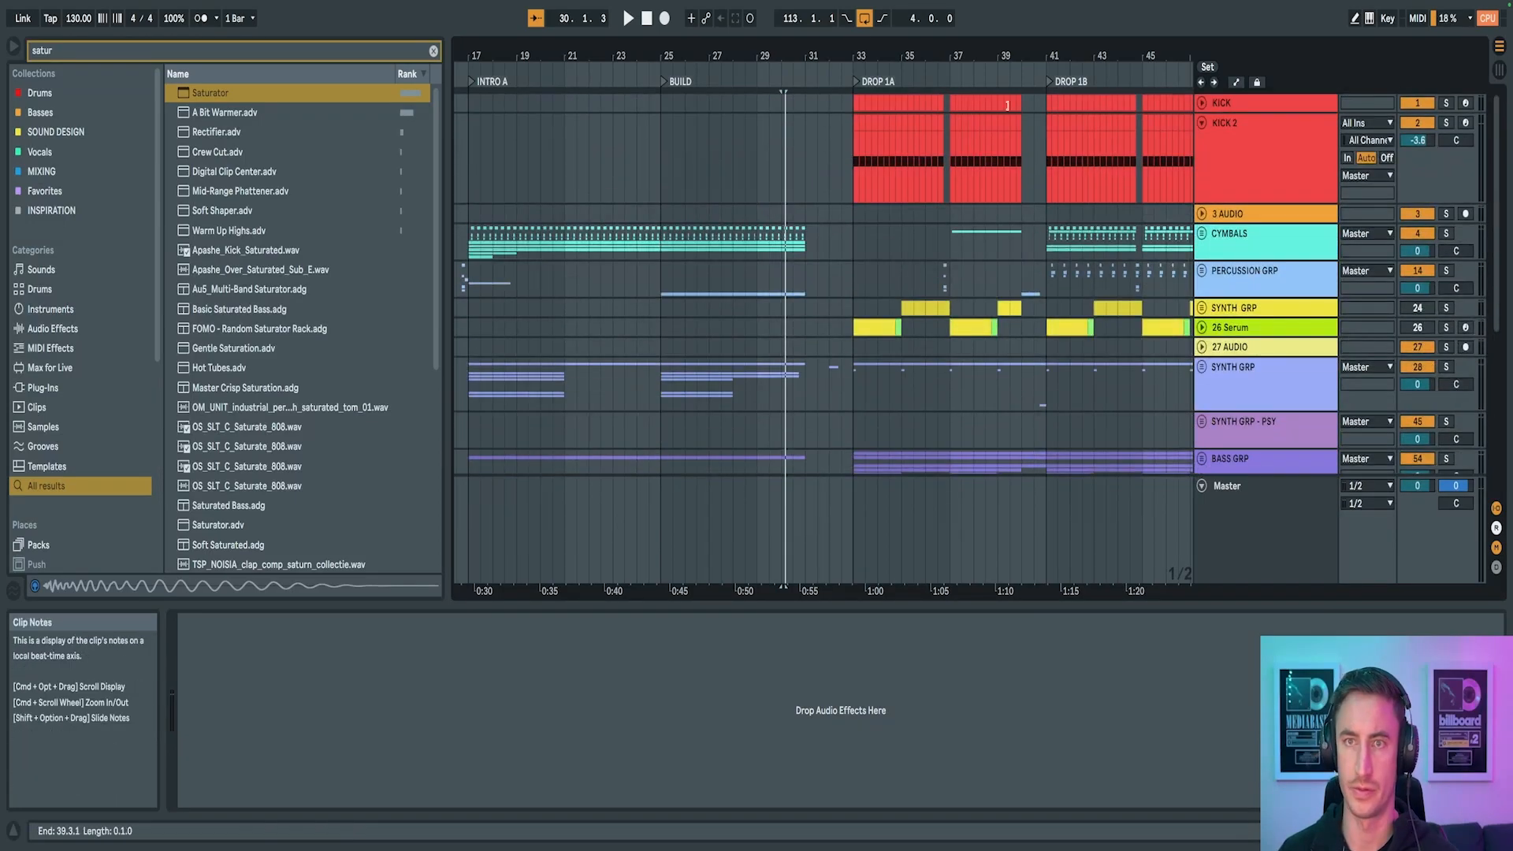
left_click_drag(853, 43, 968, 30)
left_click(1249, 132)
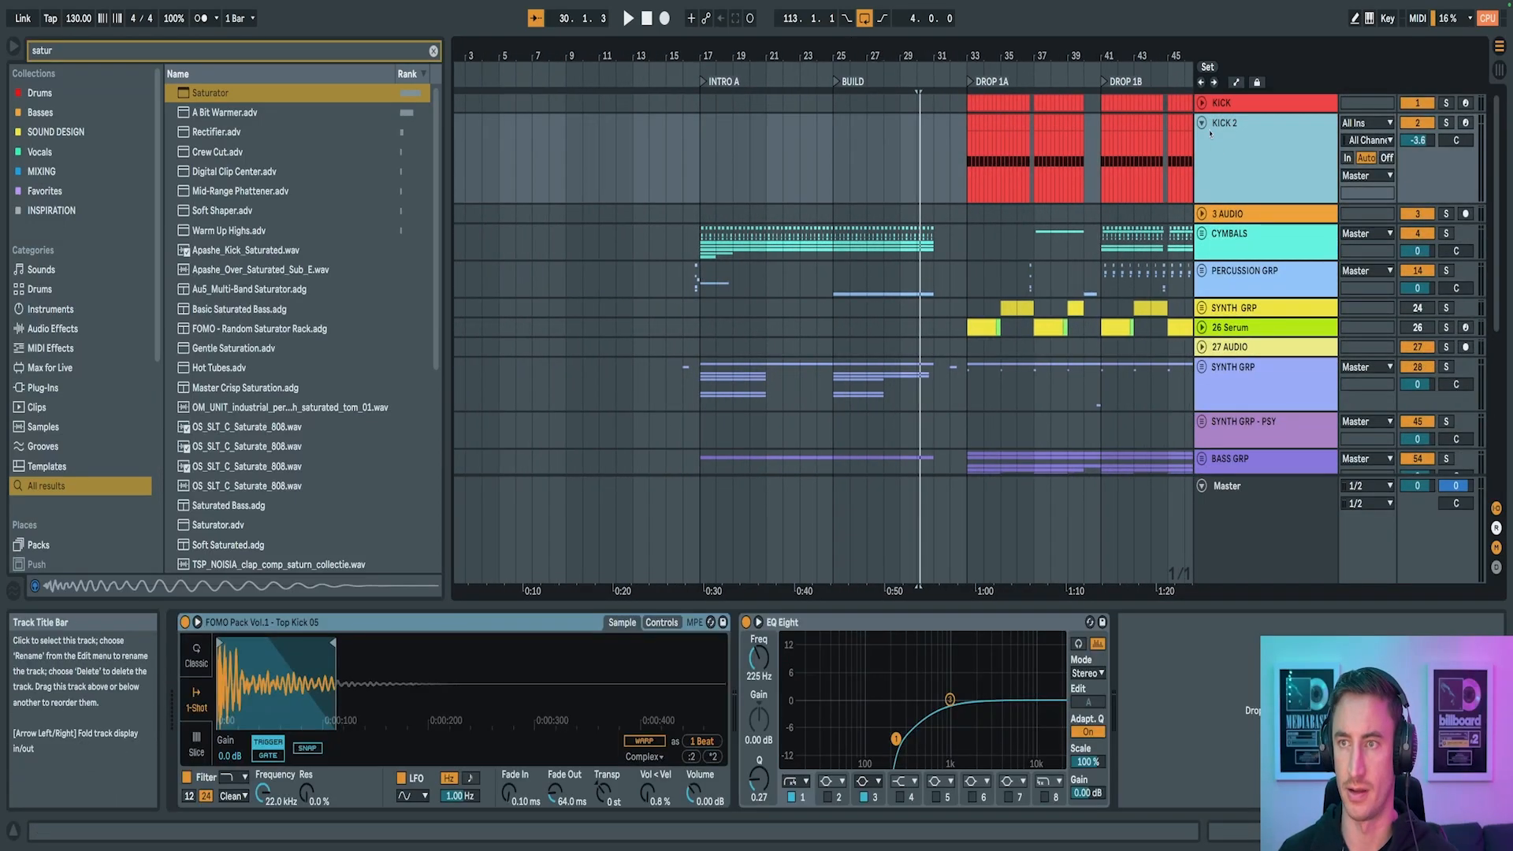
left_click(1201, 123)
Clear the browser search and look through the Audio Effects category
left_click(433, 52)
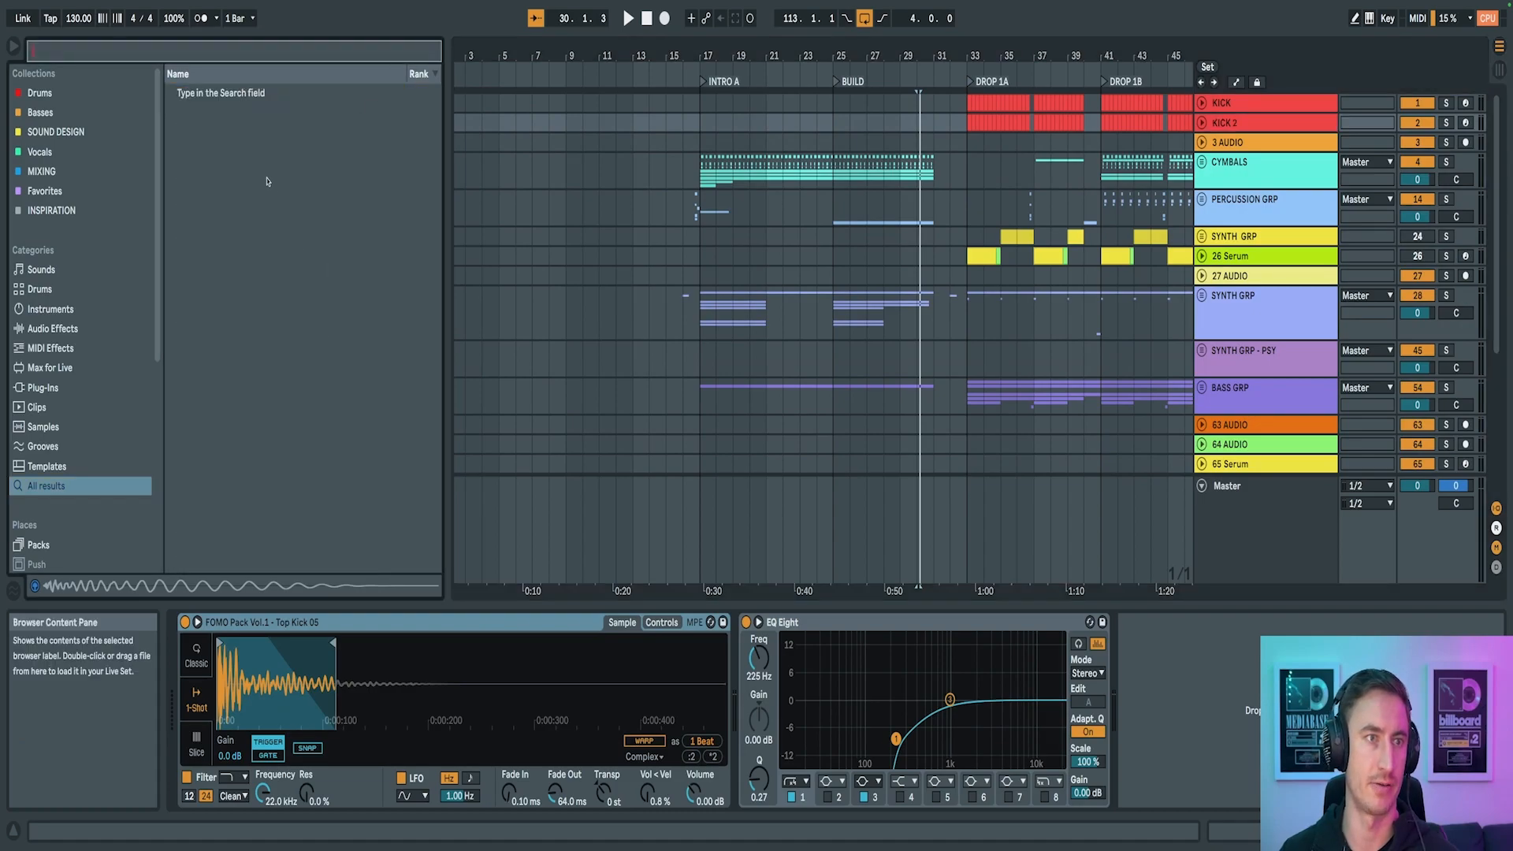
left_click(54, 328)
scroll(299, 315, "down", 2)
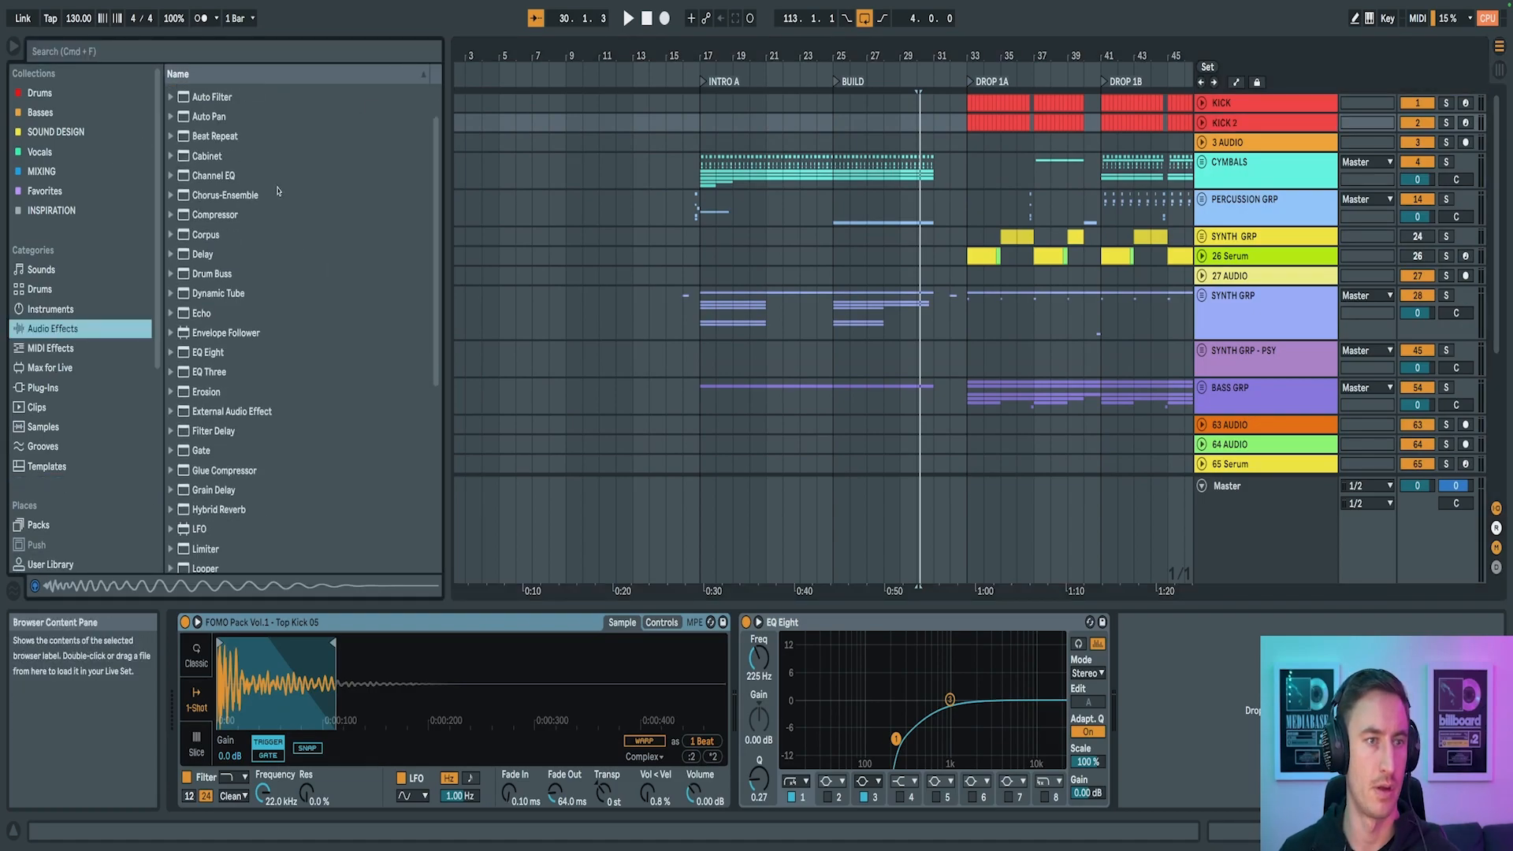
Add a new audio track below REFERENCE and set the insert point on it at bar 17
left_click_drag(707, 56, 707, 104)
scroll(978, 314, "down", 5)
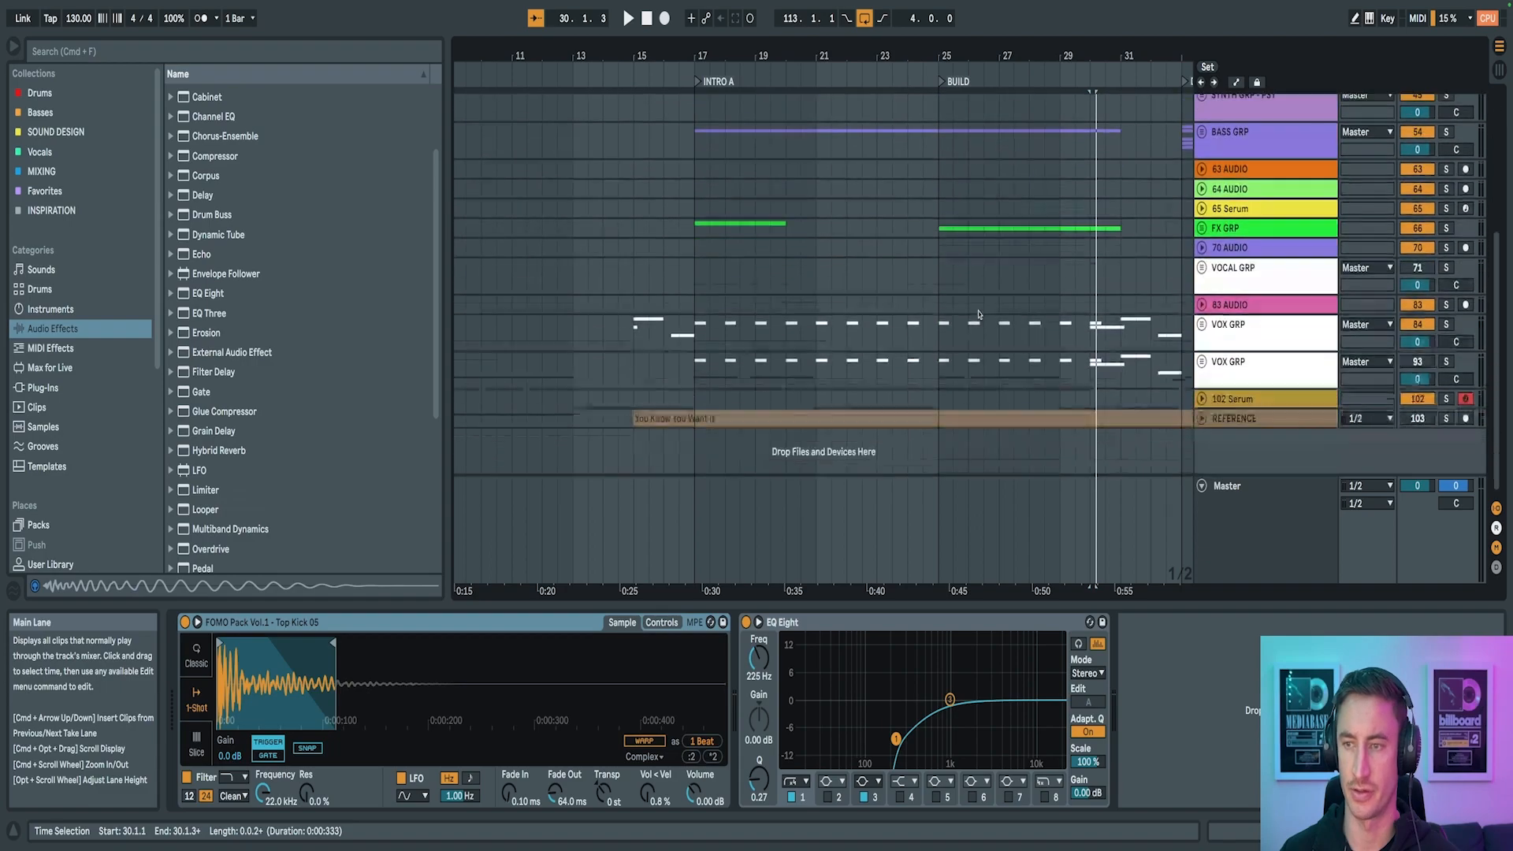
left_click(1229, 418)
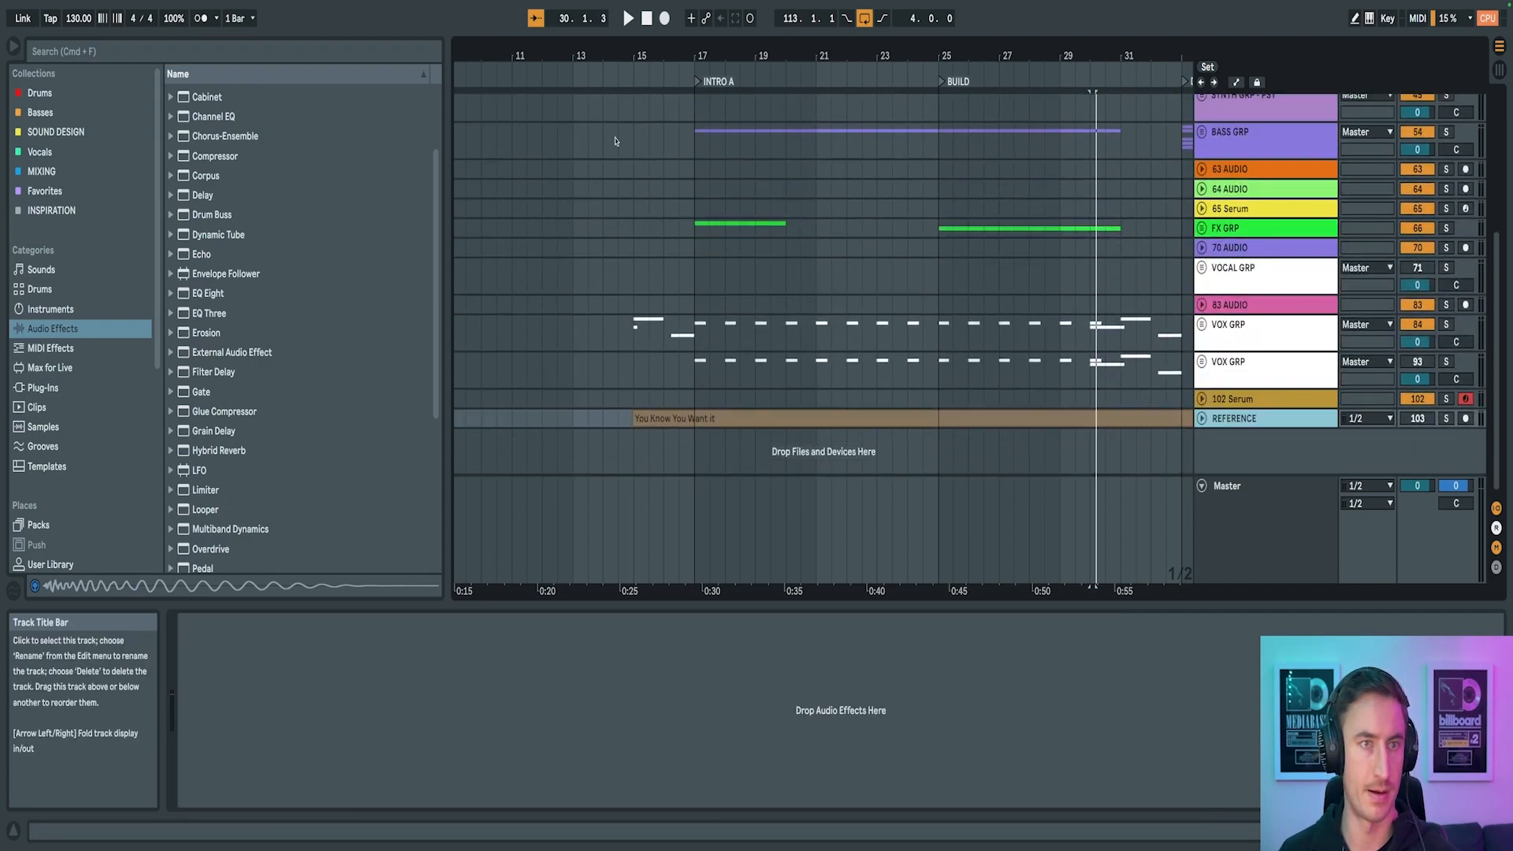
key("super+t")
left_click_drag(687, 56, 692, 192)
left_click(724, 442)
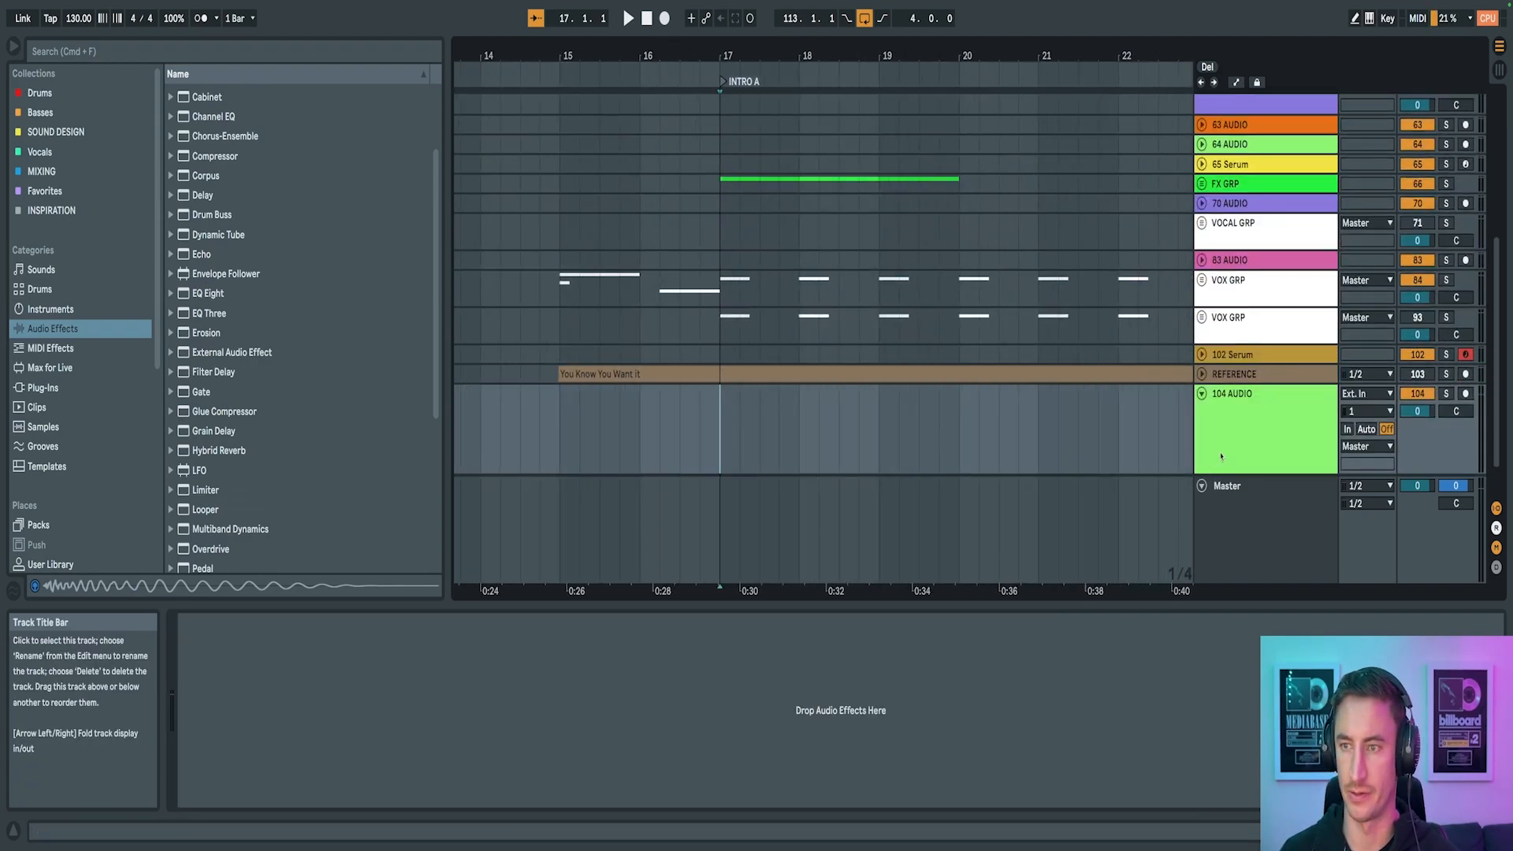
Look through the audio effects list, expand Multiband Dynamics, and search the browser for "bit"
scroll(1221, 456, "down", 2)
scroll(290, 180, "up", 6)
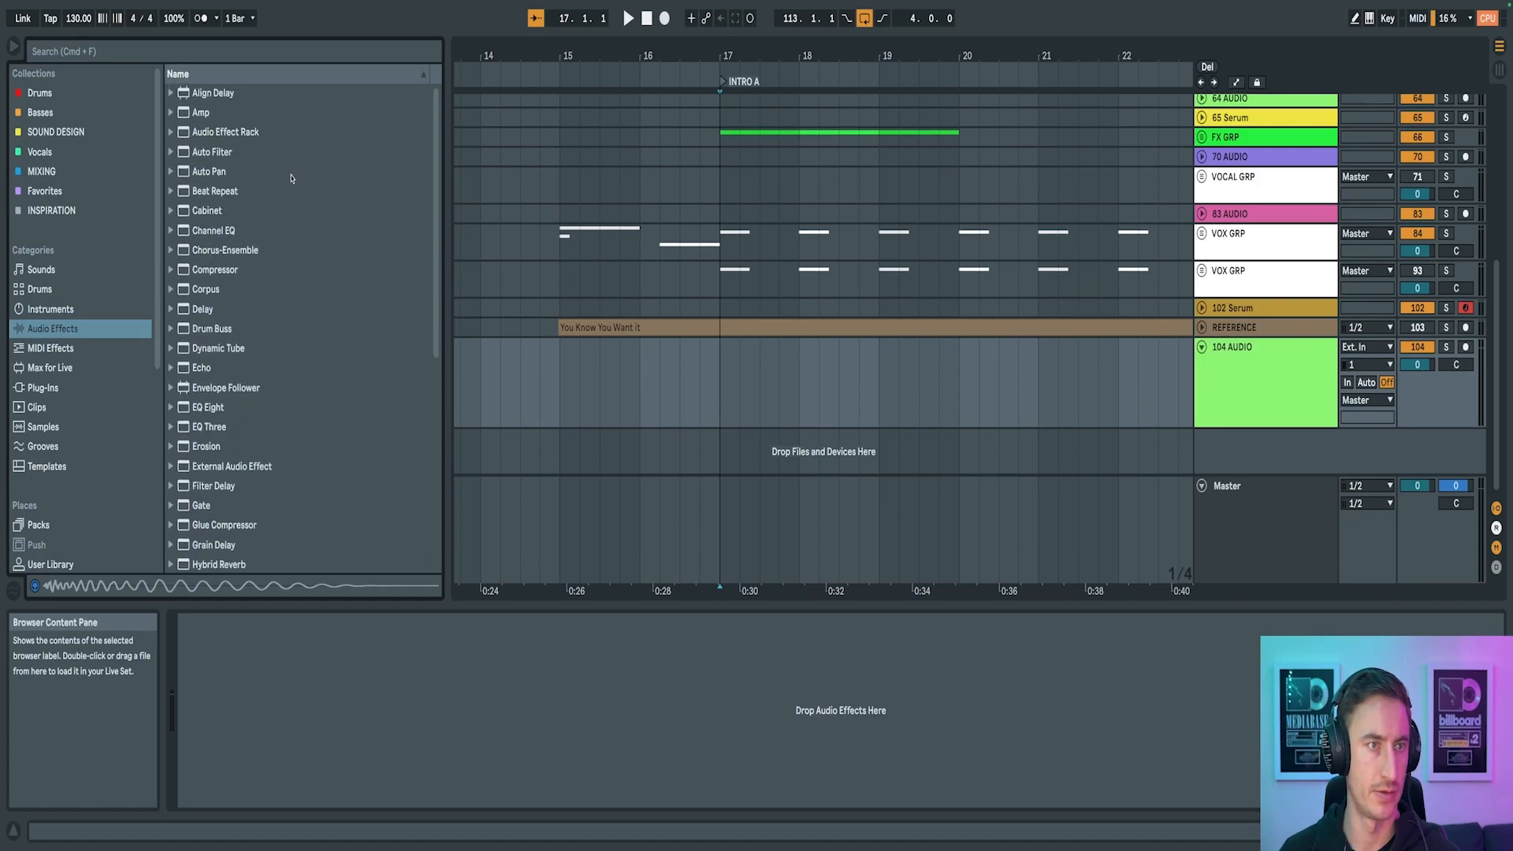
scroll(270, 325, "down", 6)
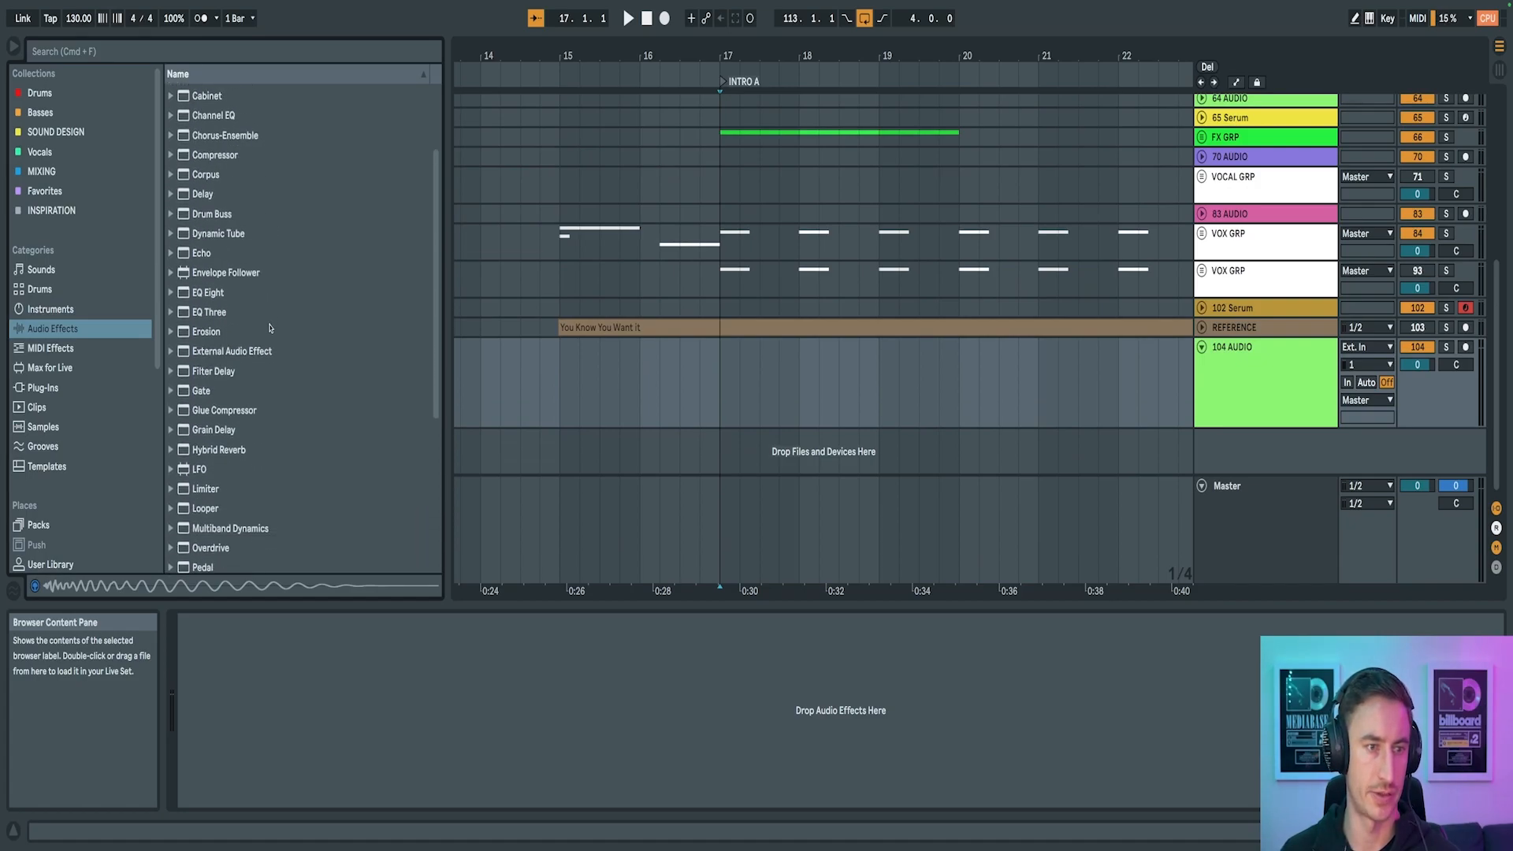
left_click(169, 525)
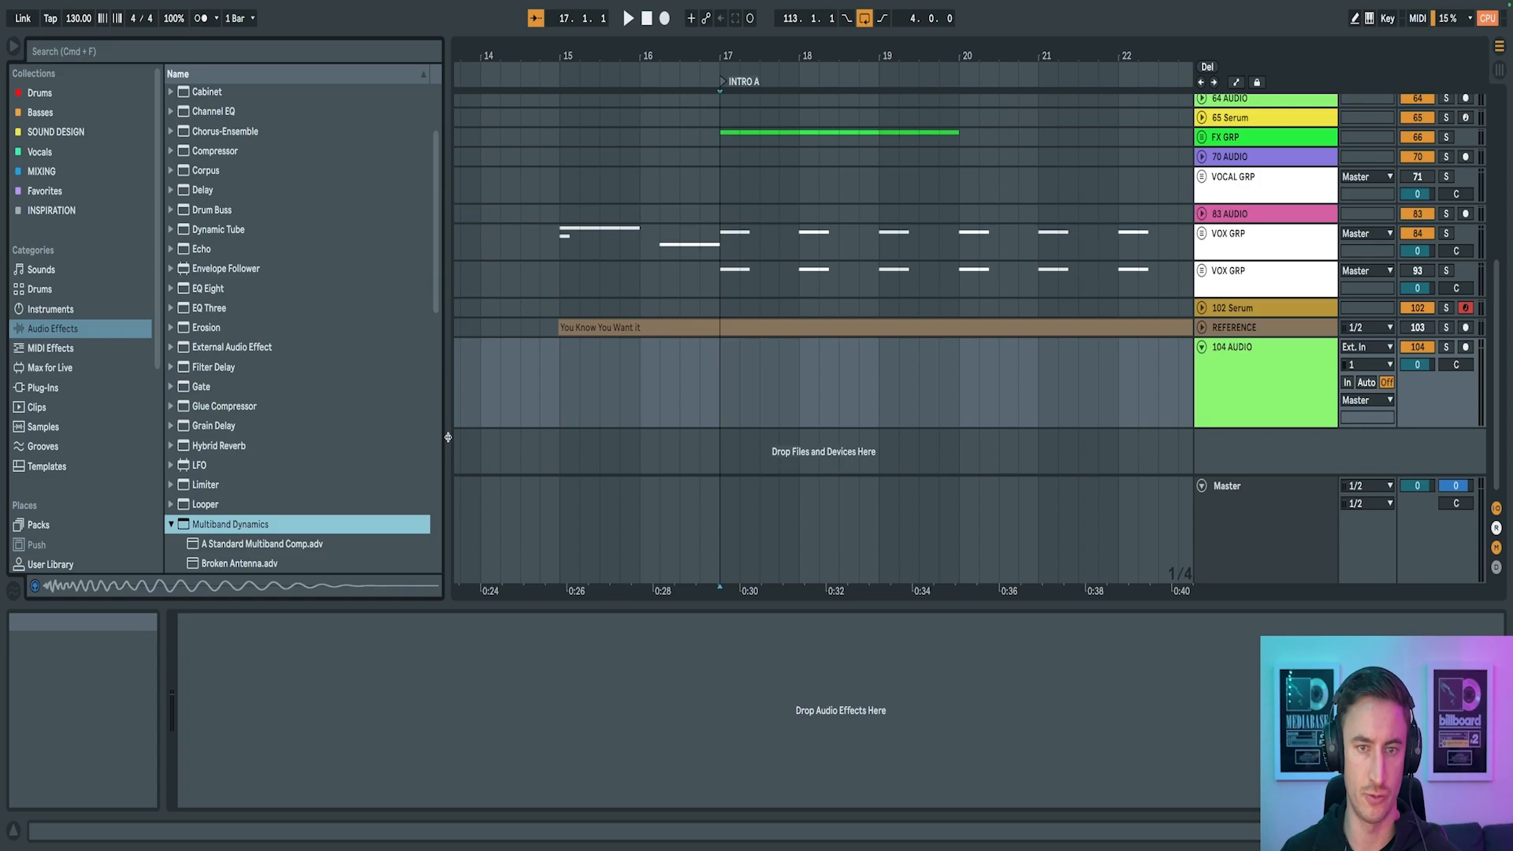
key("super+f")
type("bit")
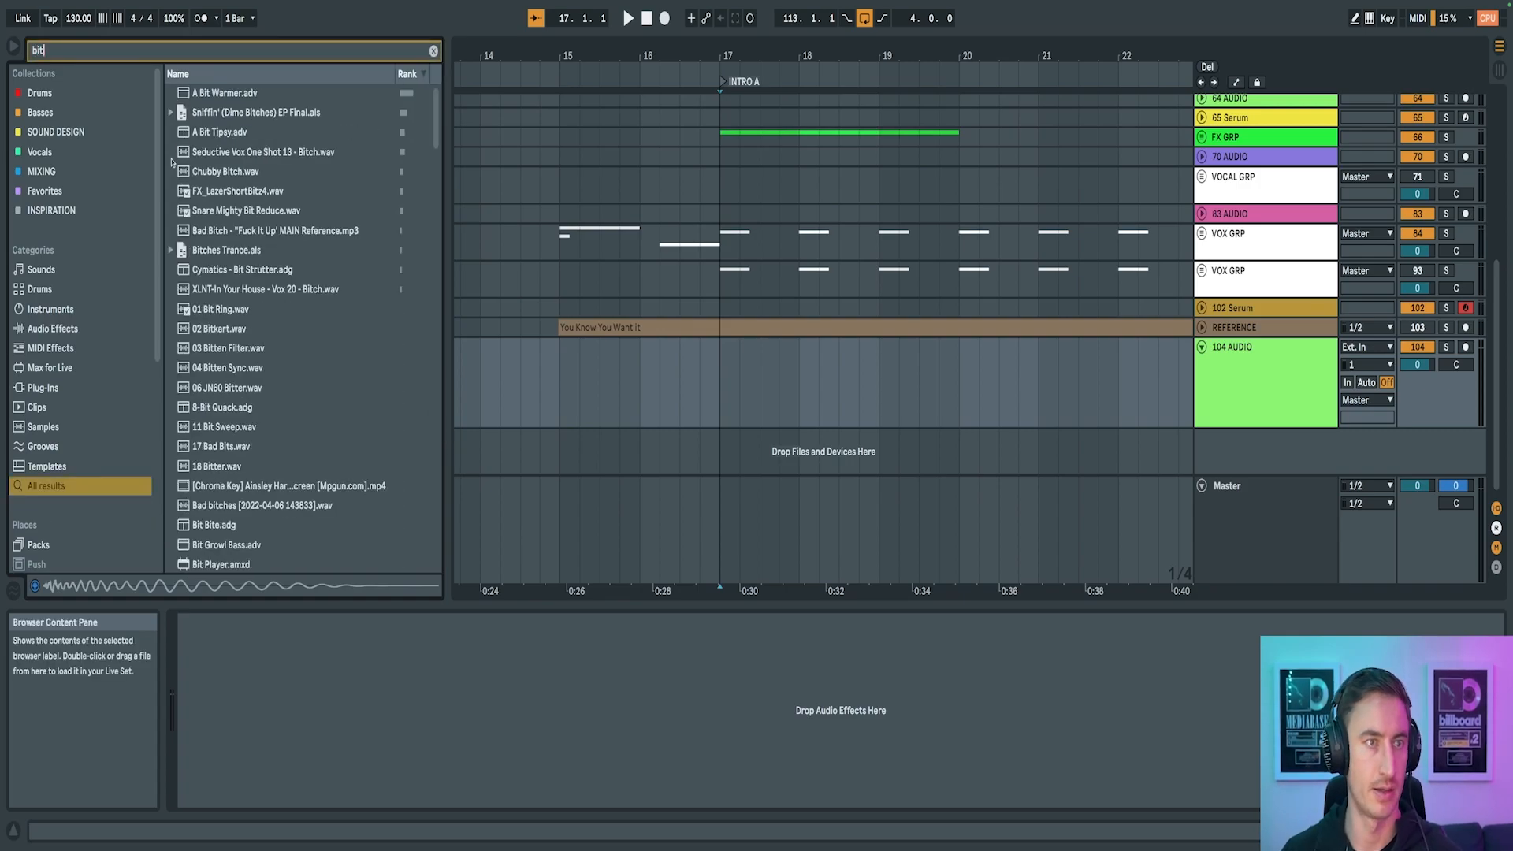
Search for snare samples, audition a few, and place NOIZU_snare_05.wav at bar 17 on the new audio track
type("snare")
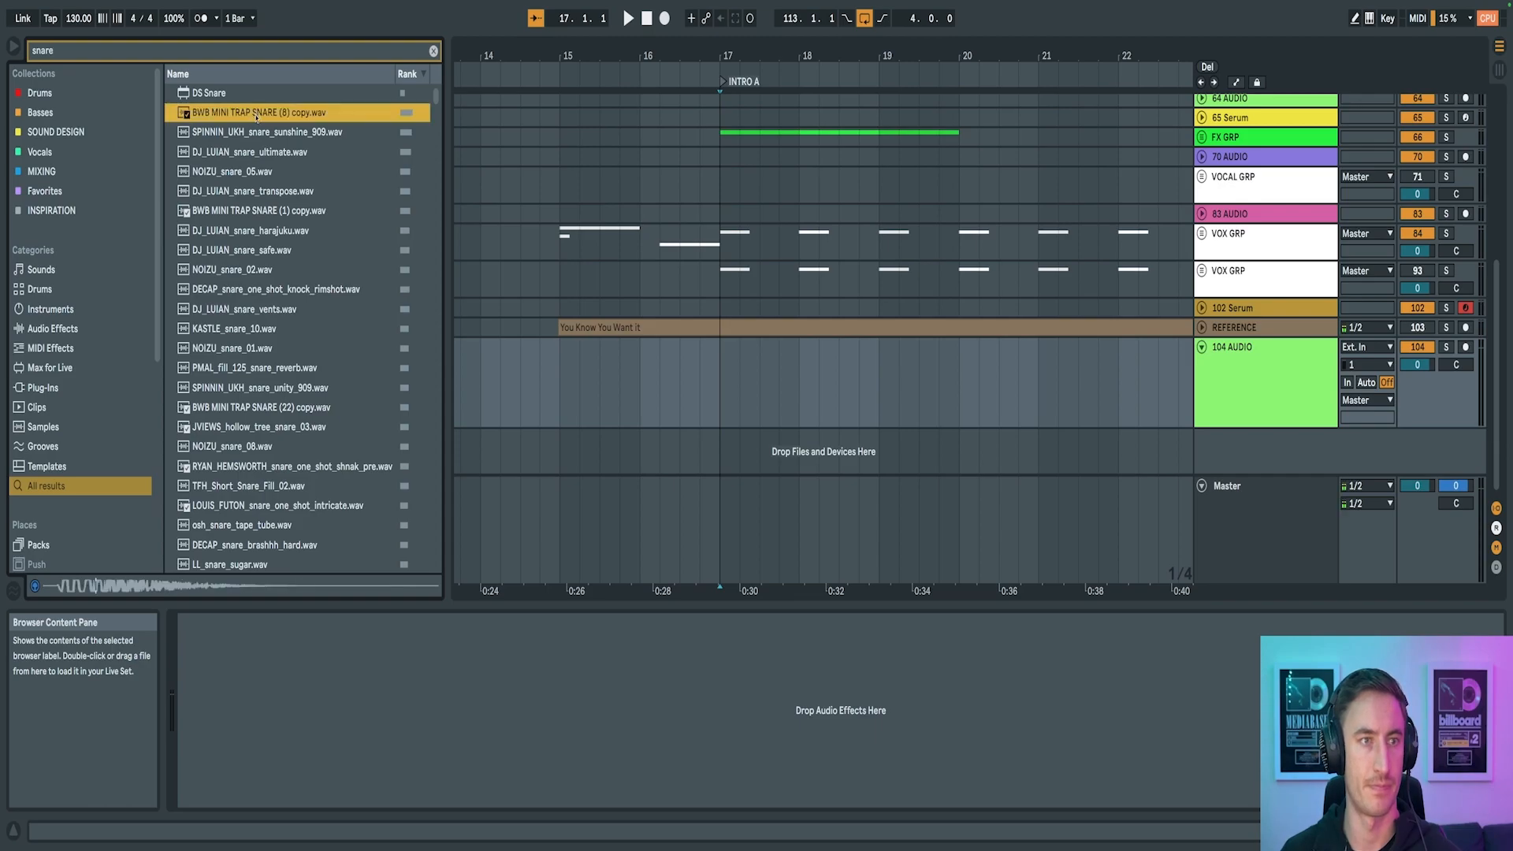
left_click(255, 133)
left_click(250, 152)
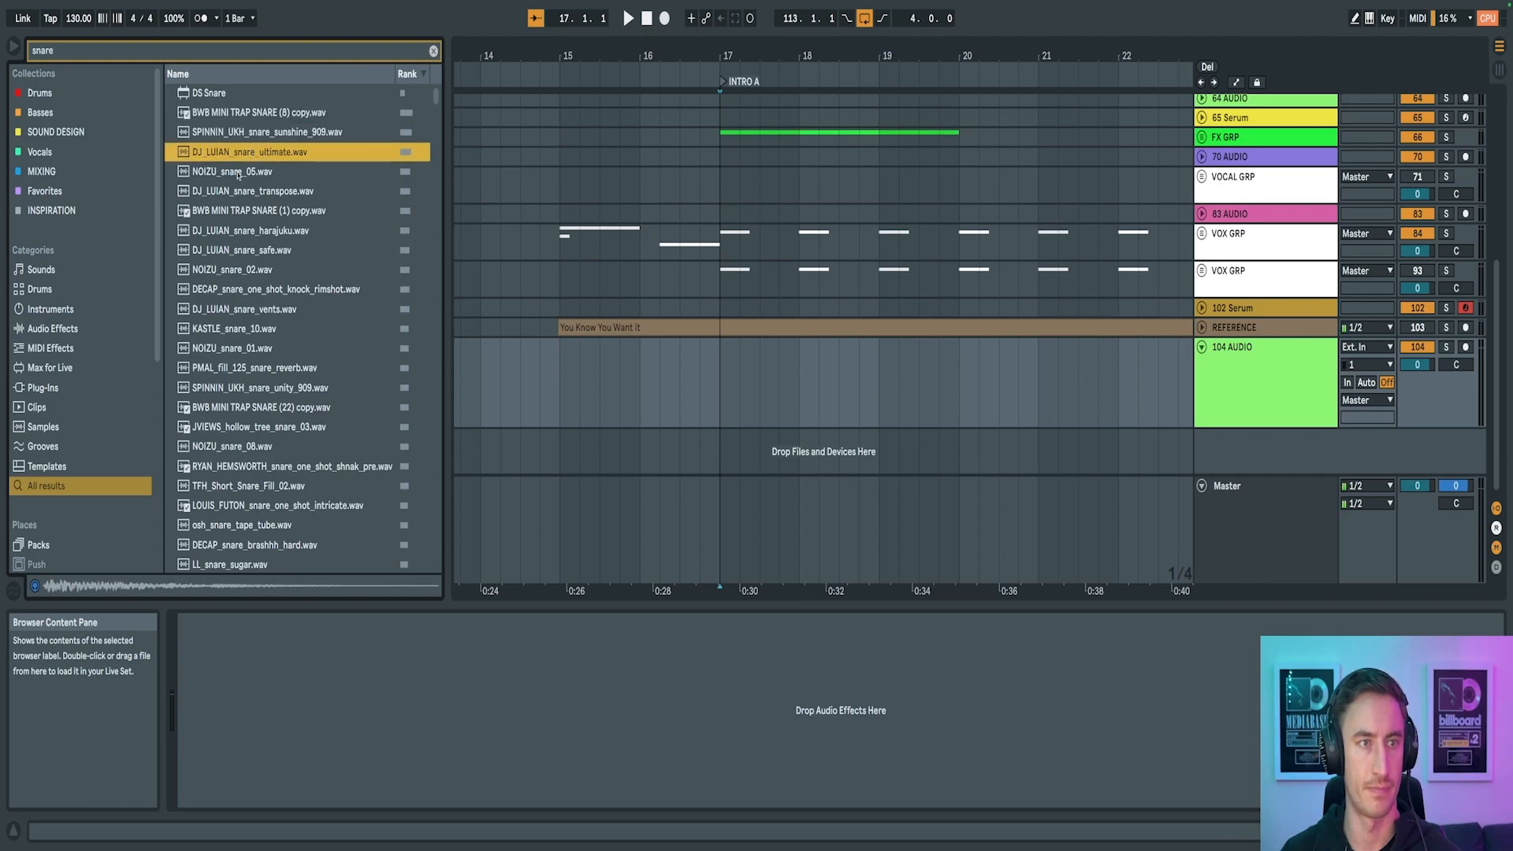
left_click(238, 172)
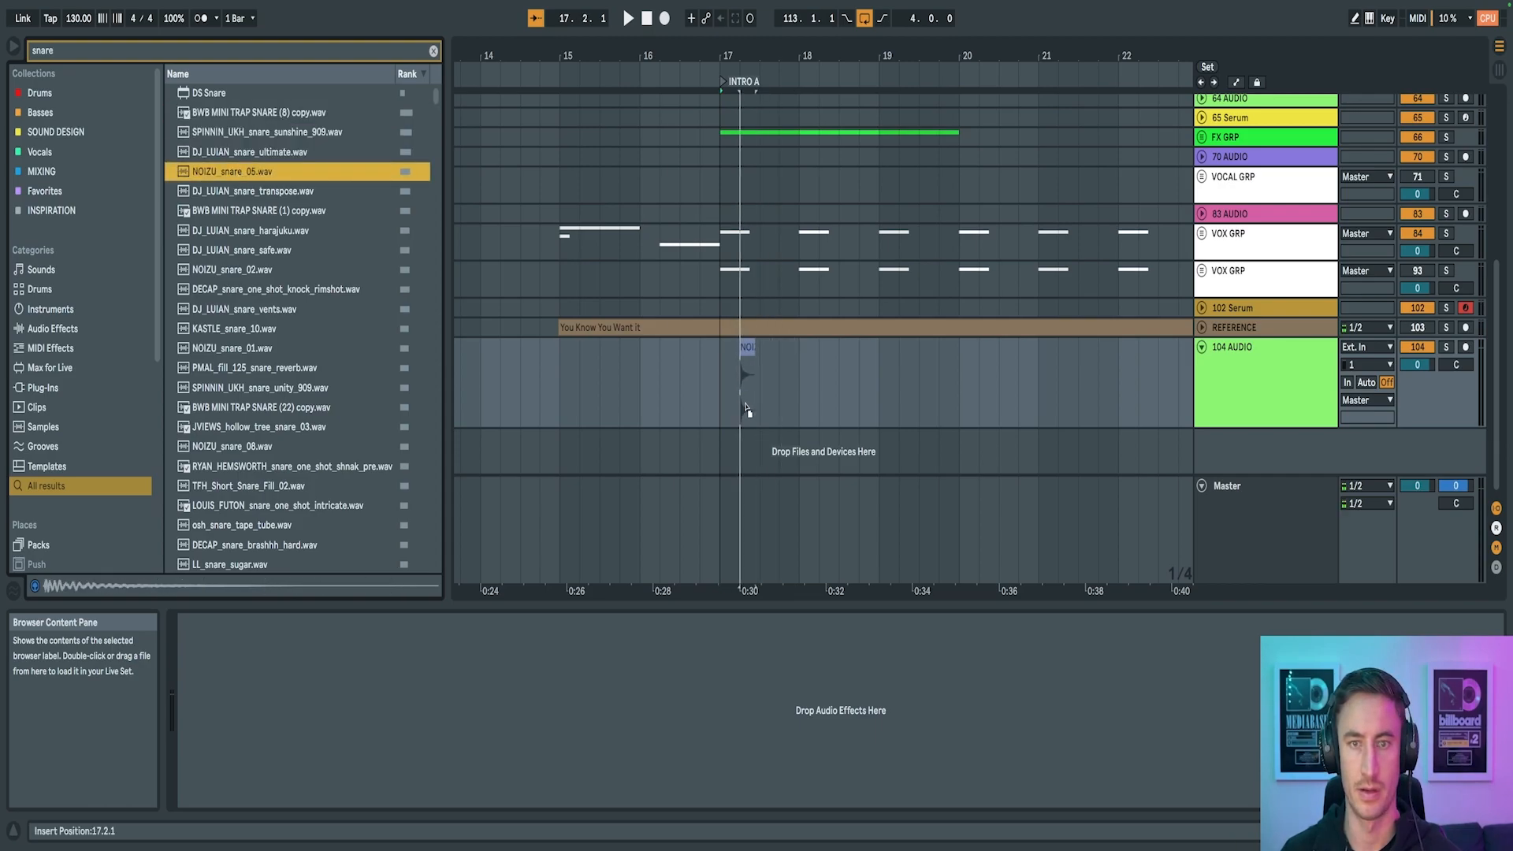
left_click_drag(725, 396, 724, 396)
left_click_drag(723, 57, 723, 103)
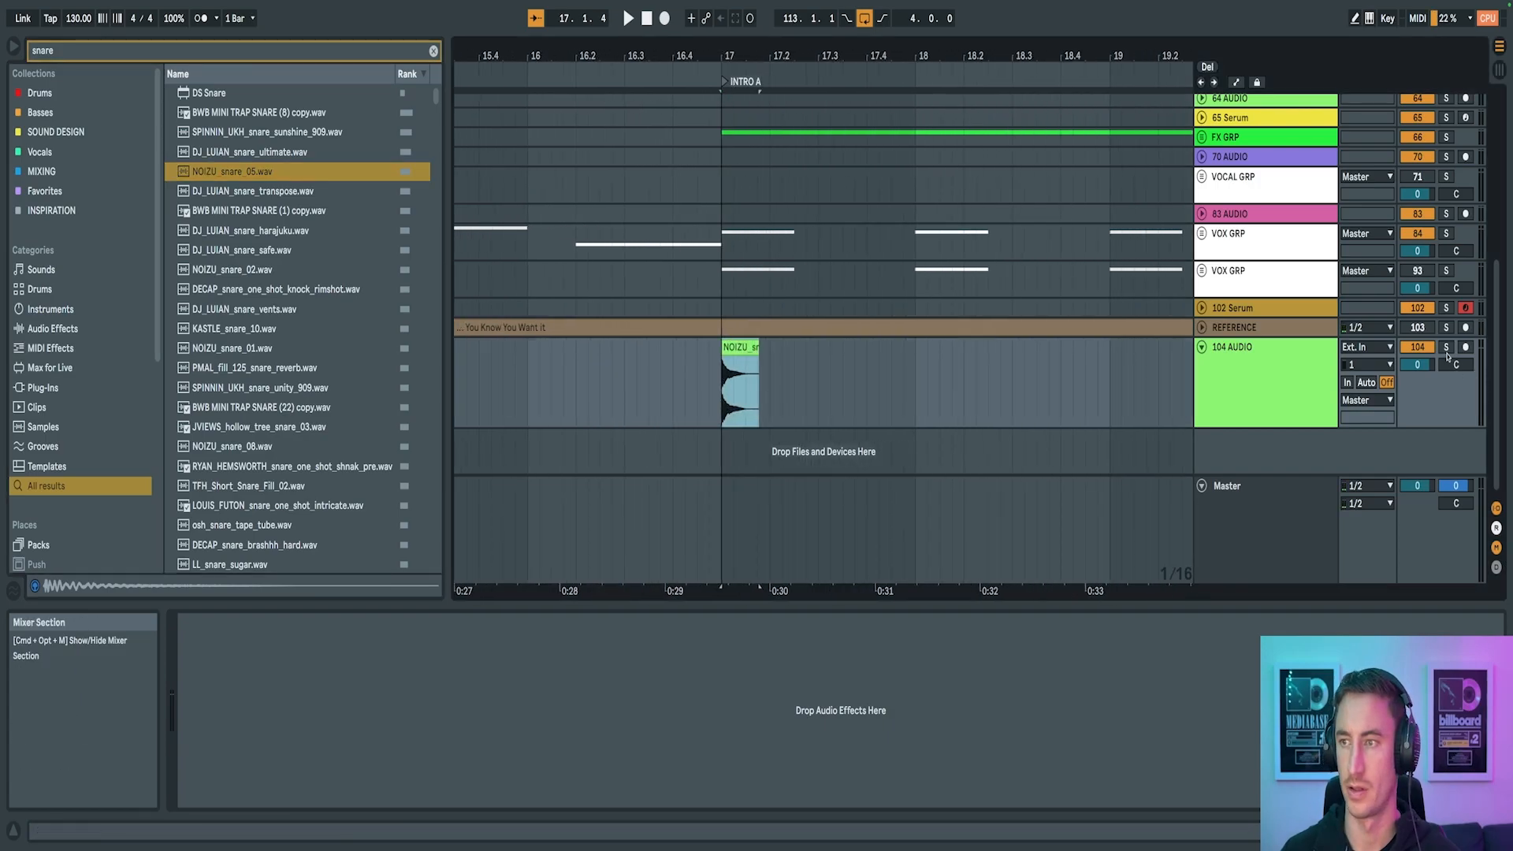
Solo the new audio track and audition its snare clip
left_click(1446, 347)
key("space")
key("space")
Add EQ Eight to the snare track and boost the highs with a shelf of about 5.83 dB at 1.78 kHz
key("ctrl+f")
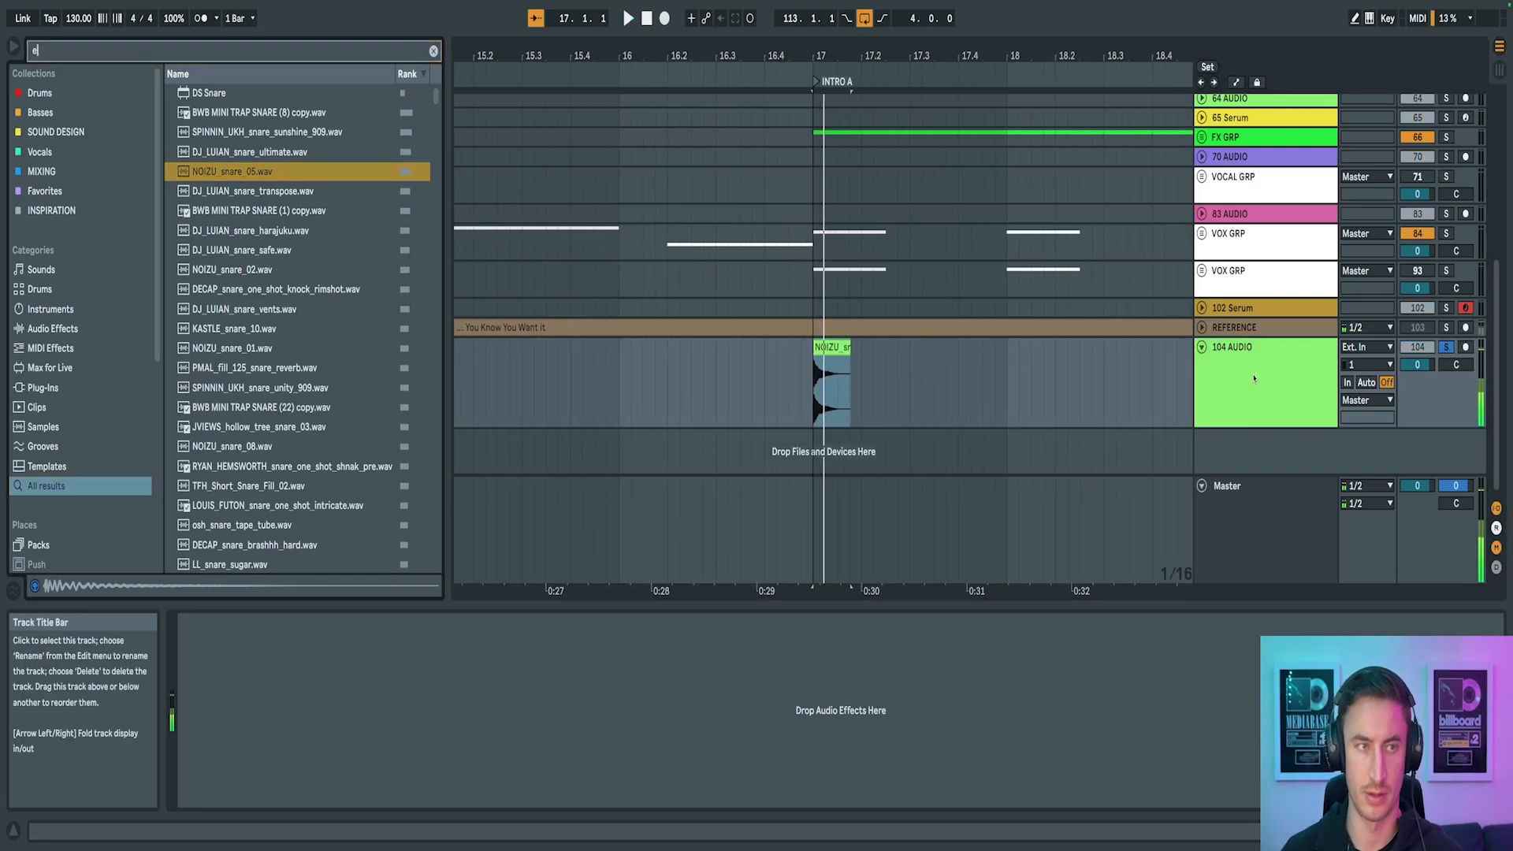
type("eq")
key("Return")
key("space")
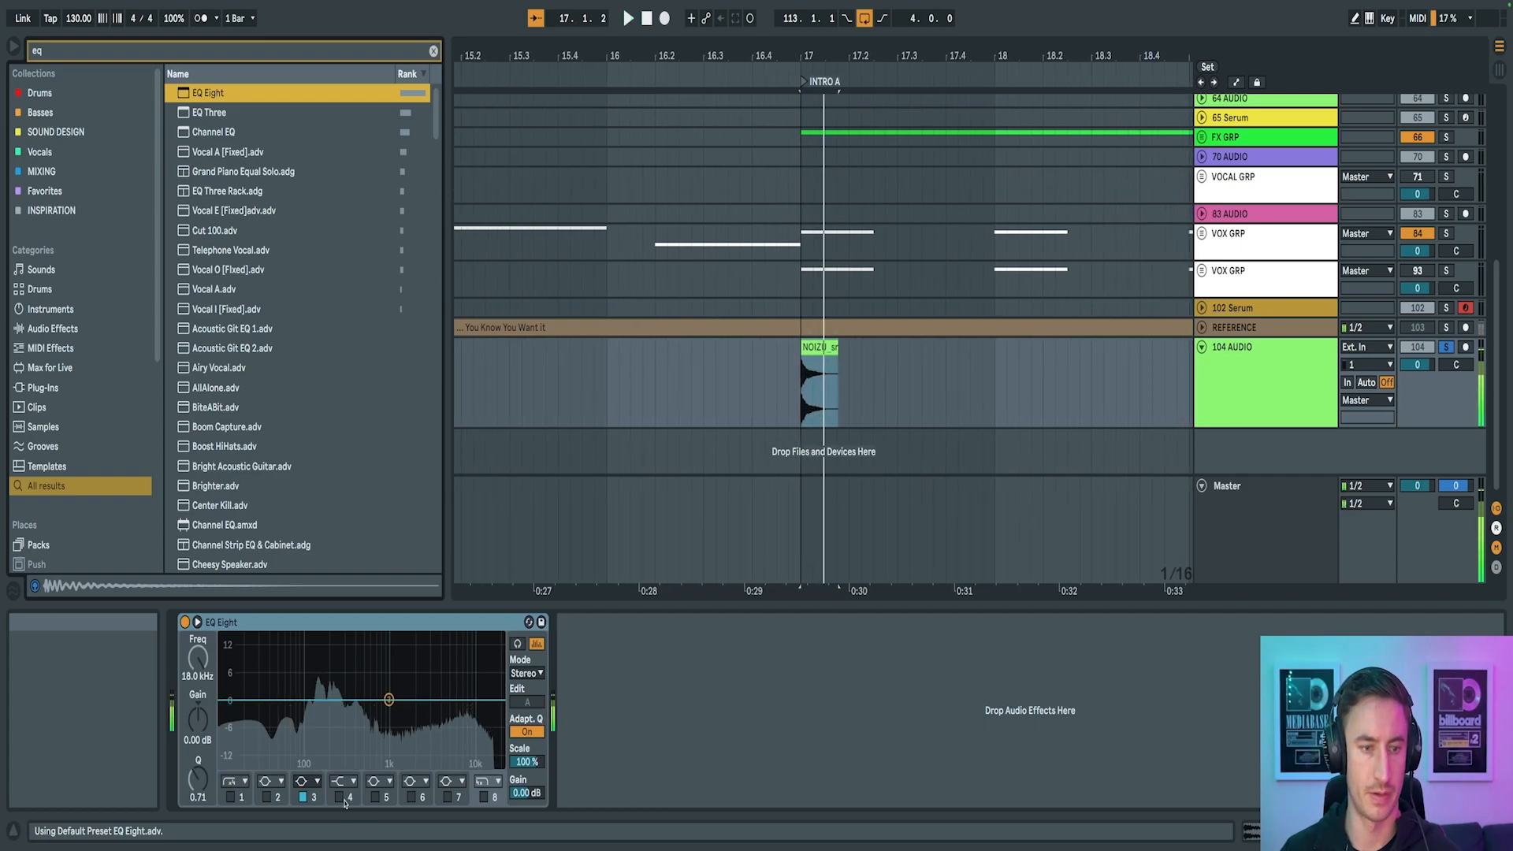
left_click_drag(447, 700, 420, 682)
key("space")
Search for "standard", add A Standard Multiband Comp after EQ Eight, and audition the snare
key("ctrl+f")
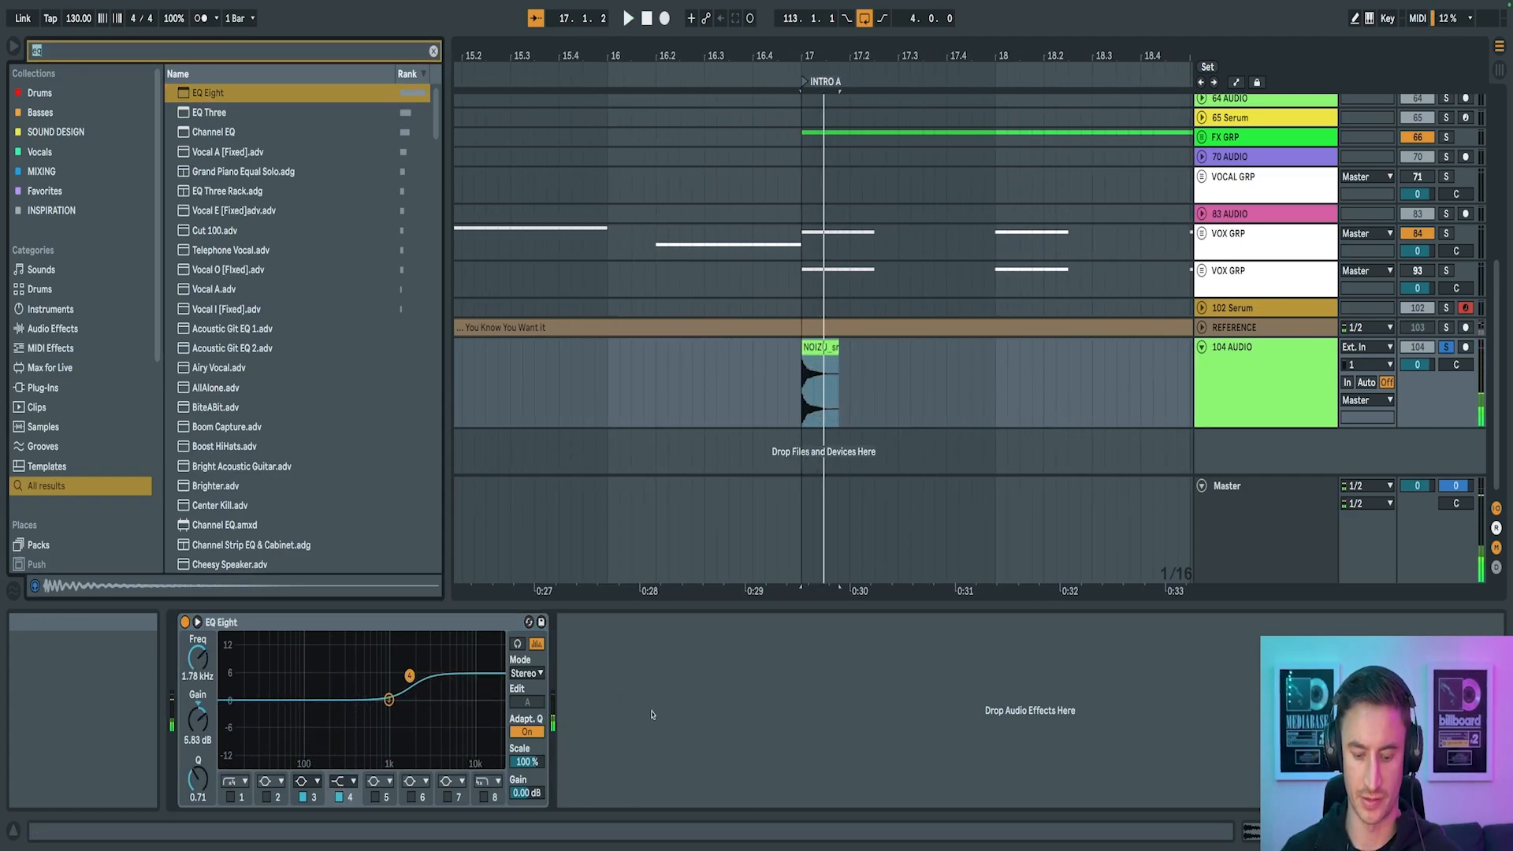
type("standard")
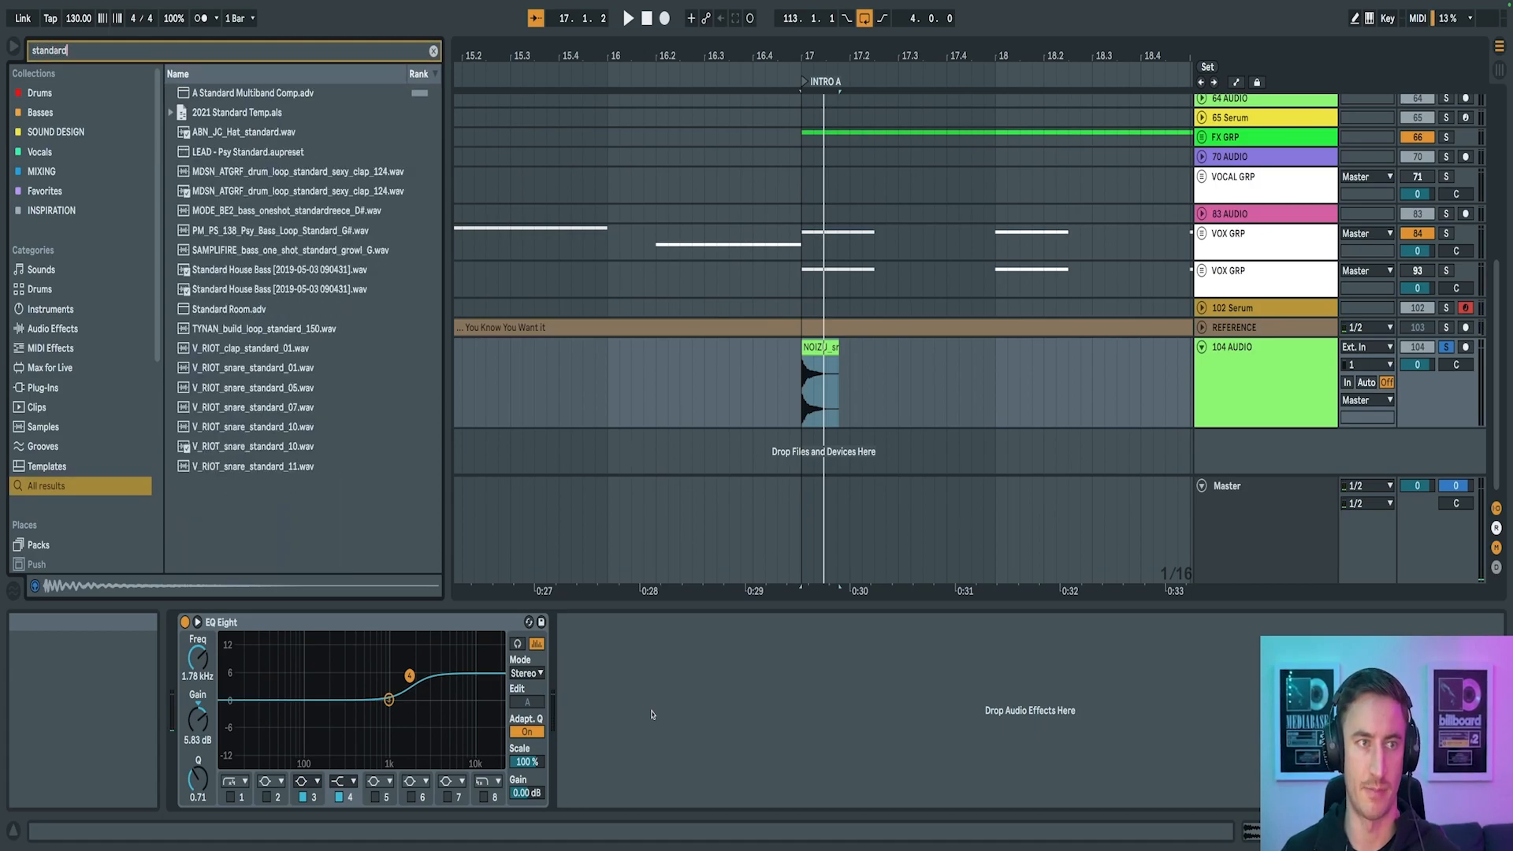
key("Down")
key("Return")
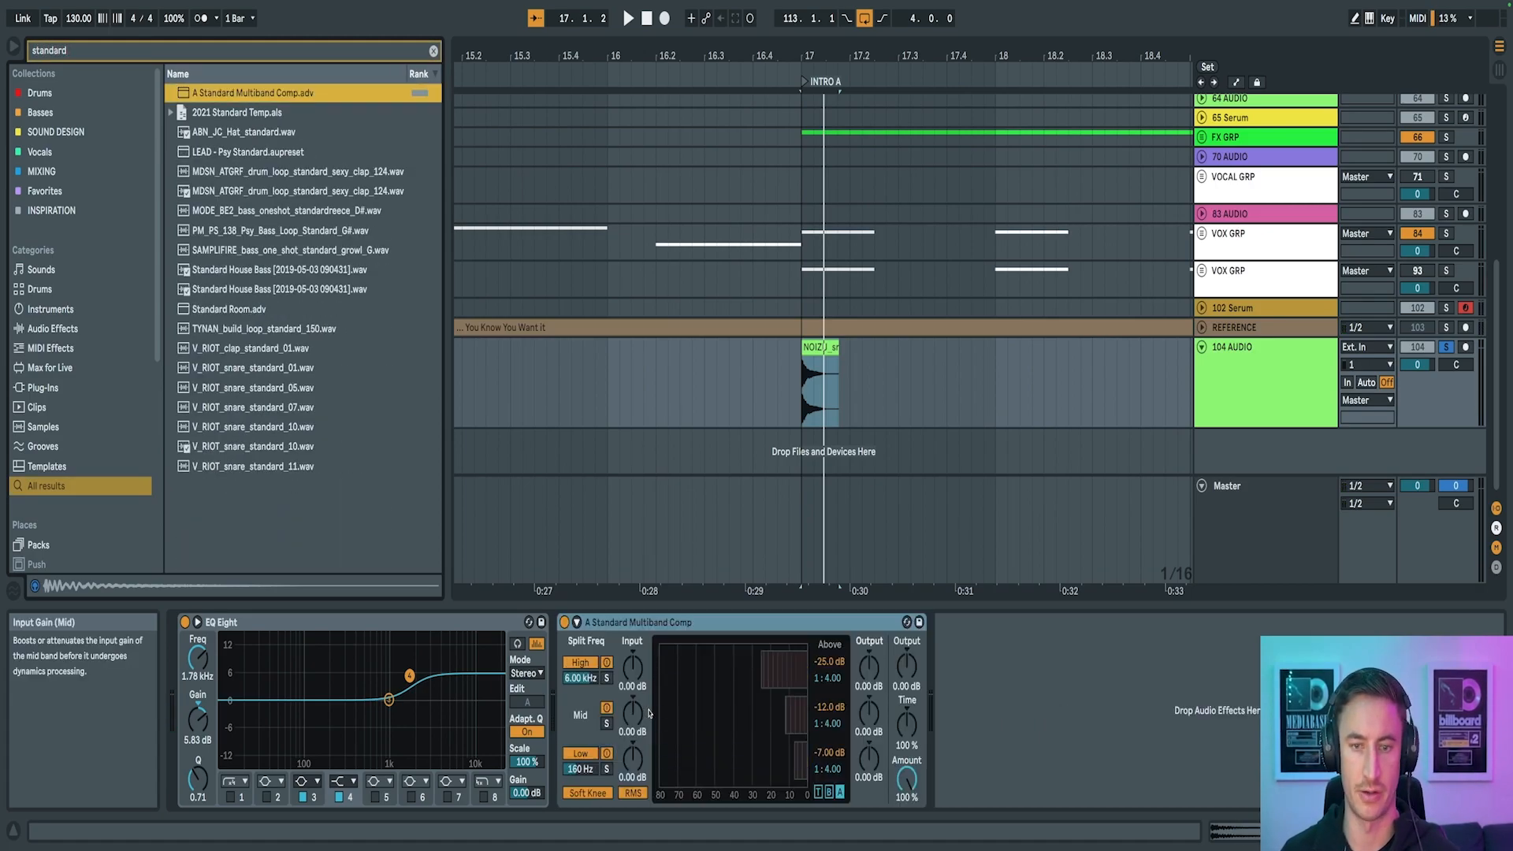
key("space")
key("space")
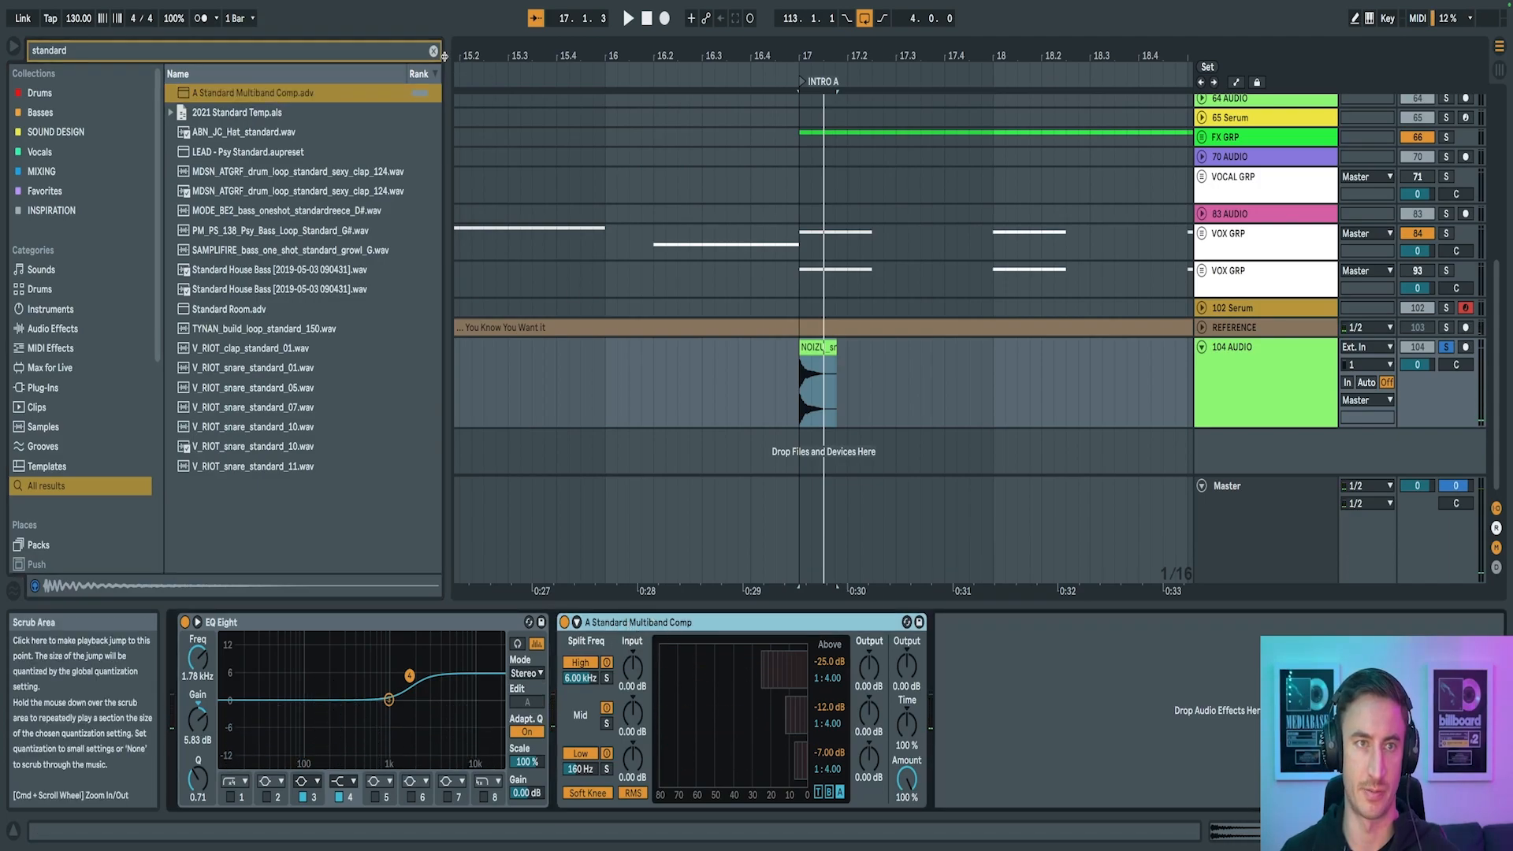
Look through the Multiband Dynamics presets in Audio Effects and compare the snare with the multiband compressor bypassed and active
left_click(111, 327)
scroll(265, 412, "down", 5)
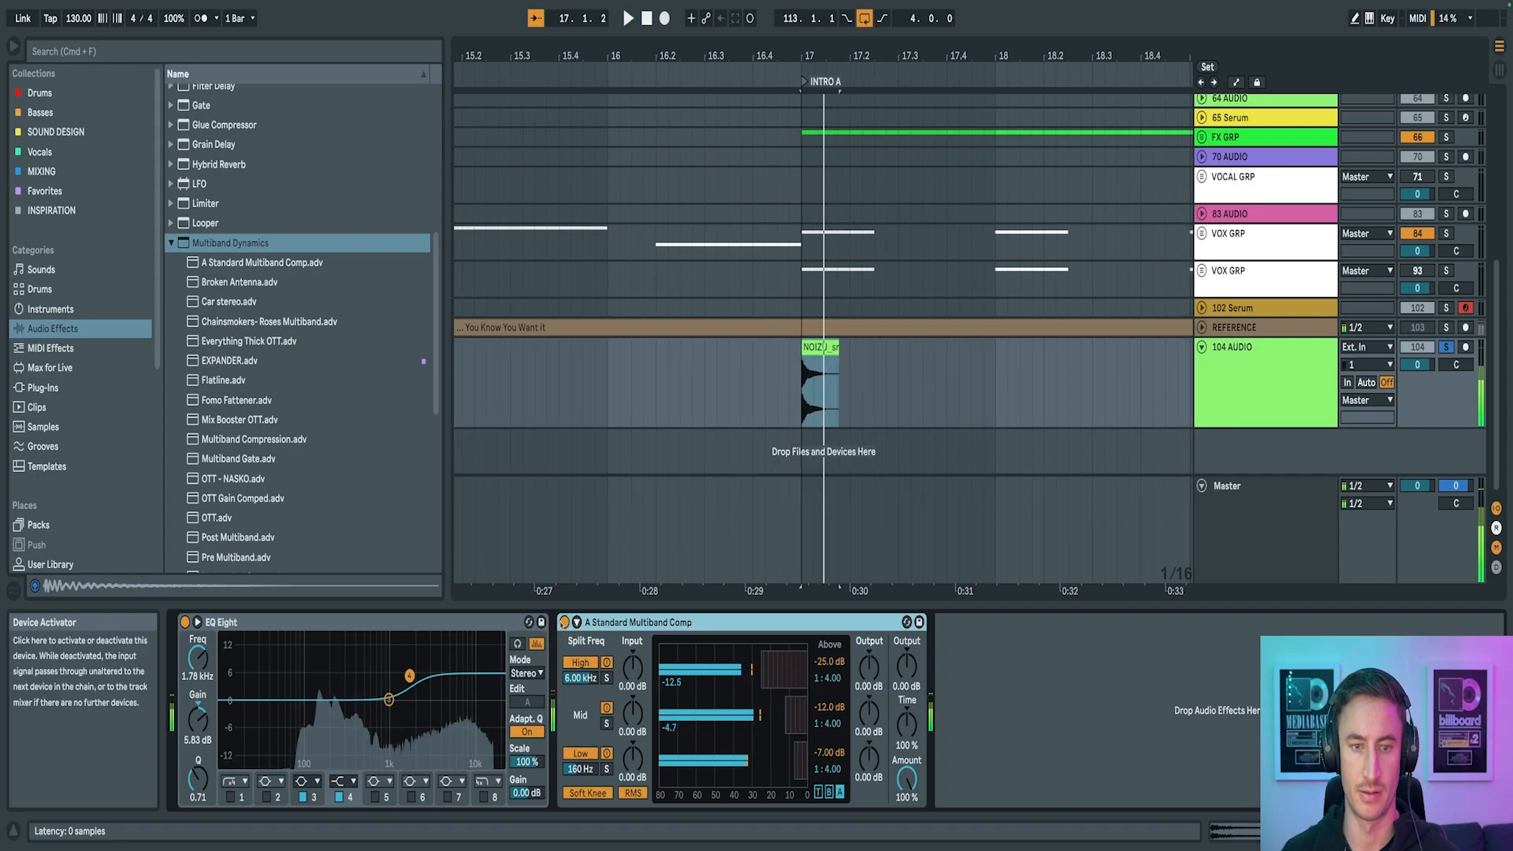
left_click(564, 623)
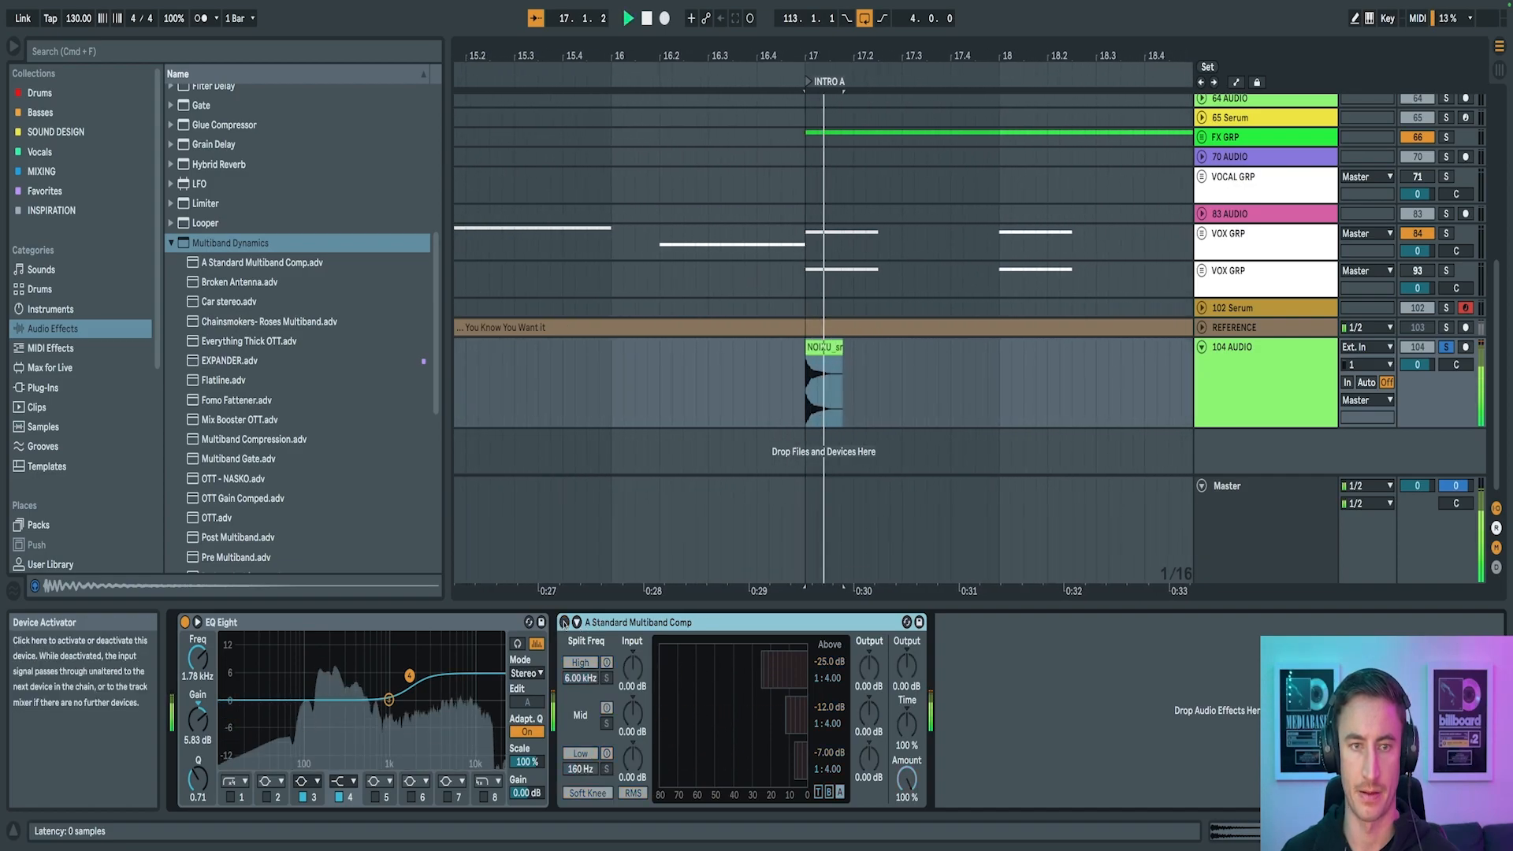
key("space")
left_click(564, 622)
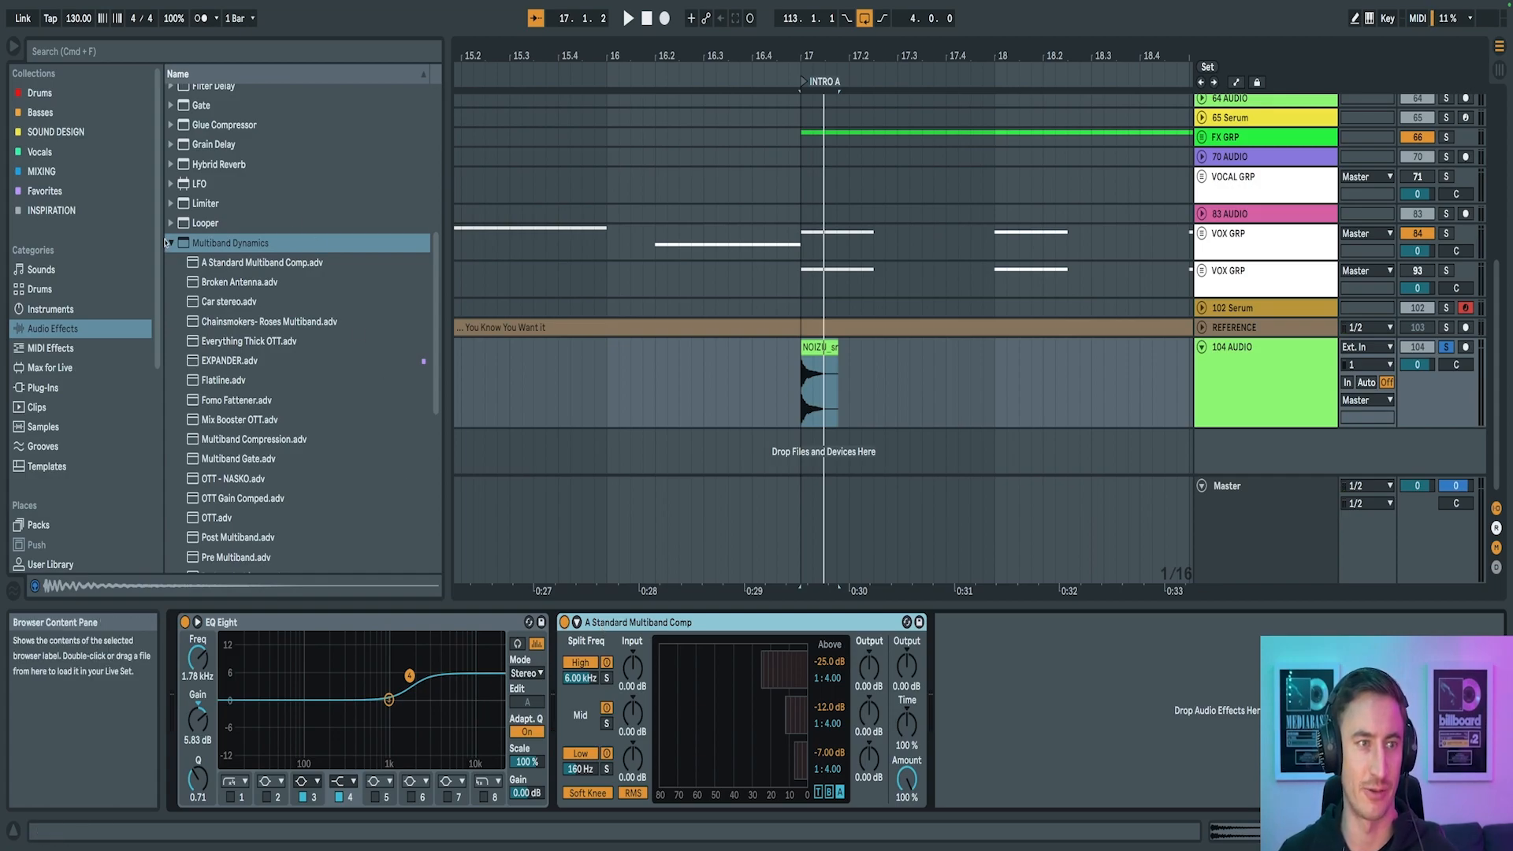
left_click(173, 246)
key("space")
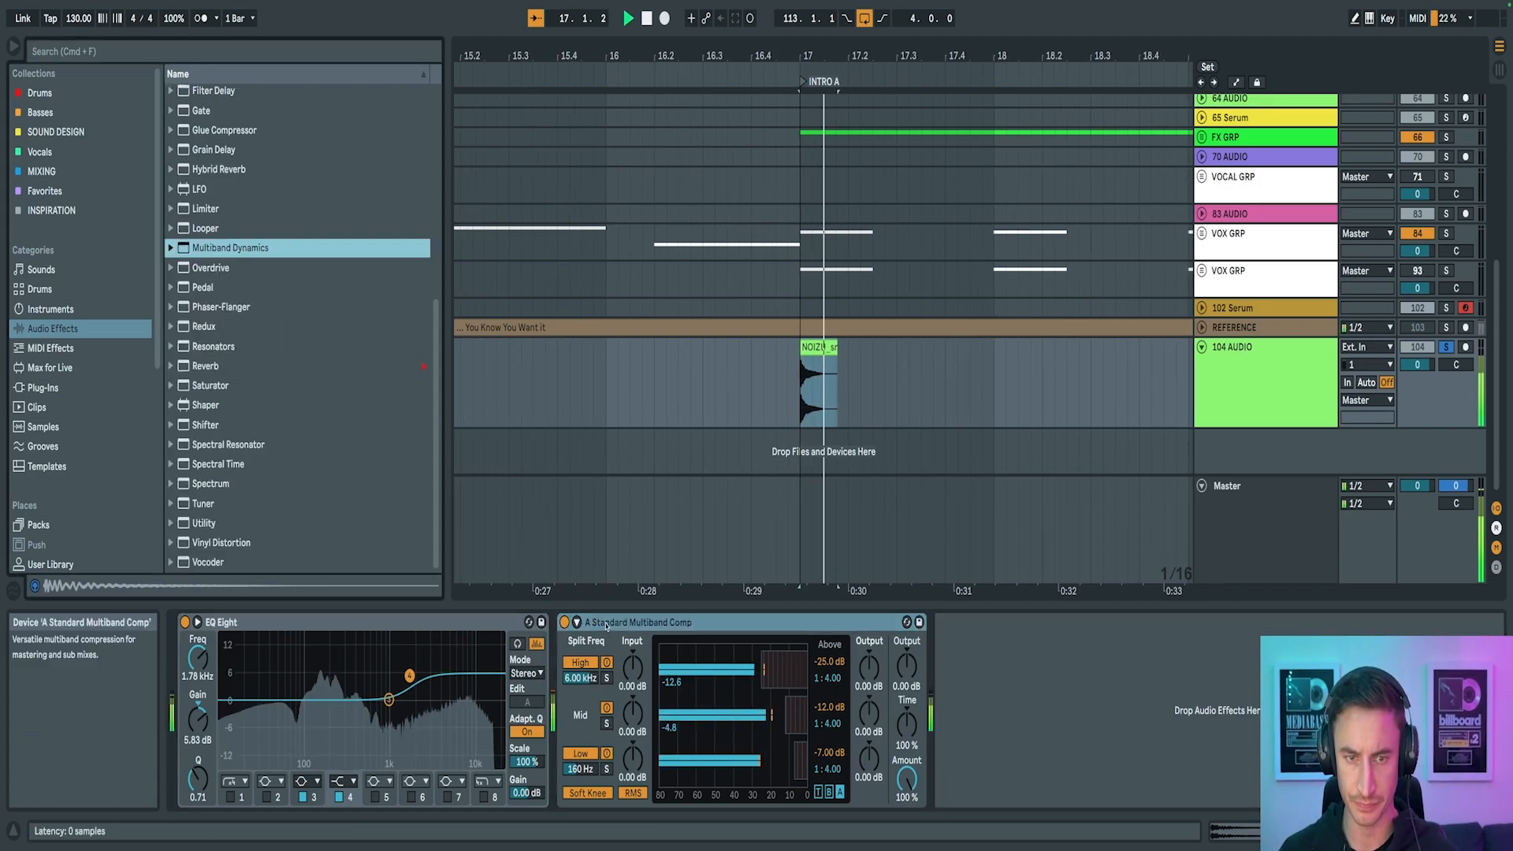
left_click(564, 623)
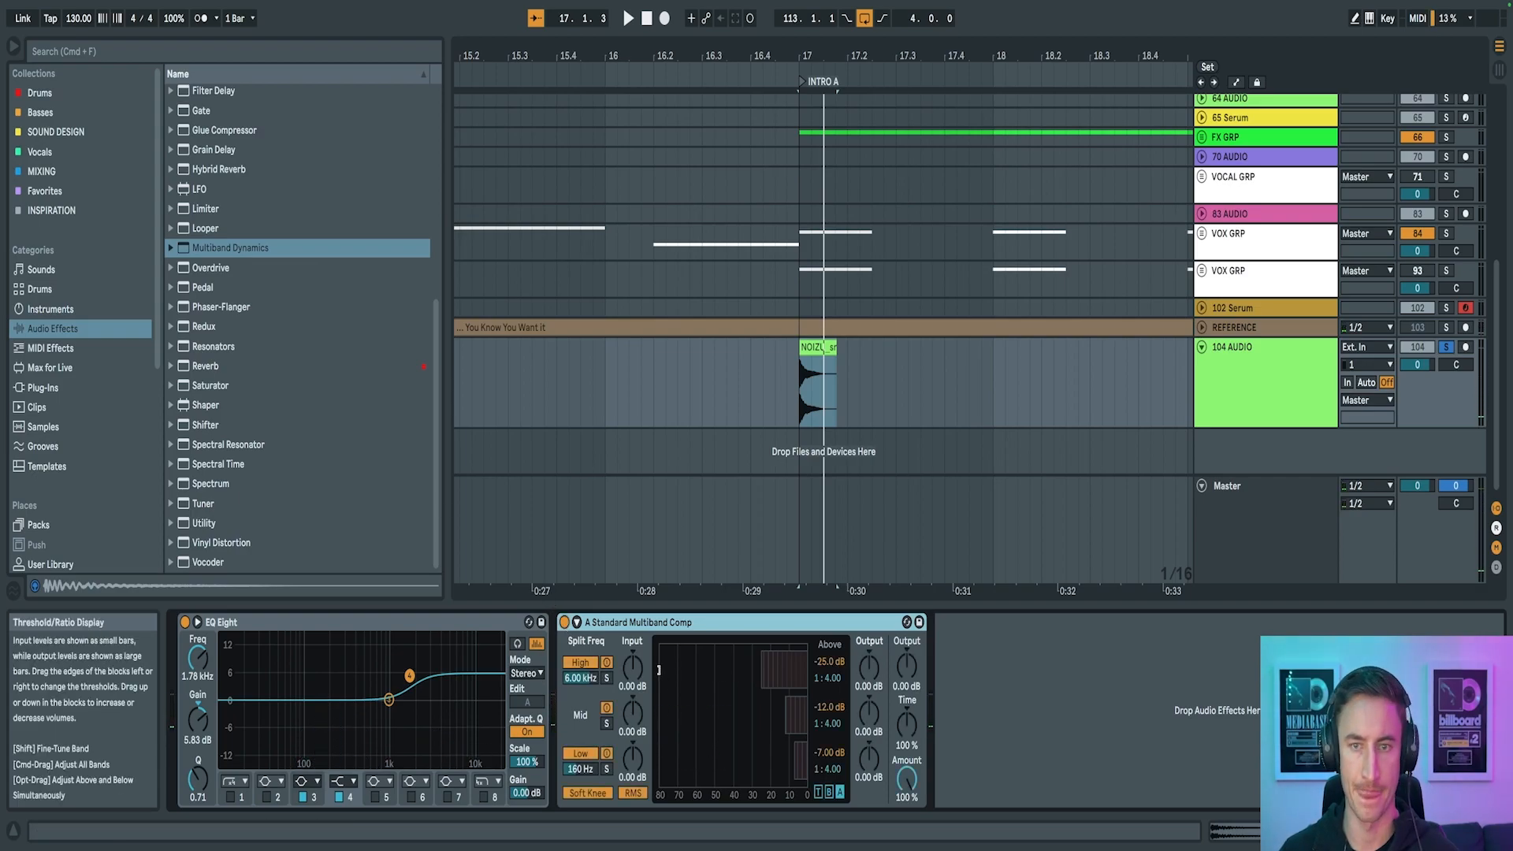
Delete the snare clip, search for "open hat", and place Open Hat 07.wav at bar 17 on the same track
left_click(820, 349)
key("a")
key("a")
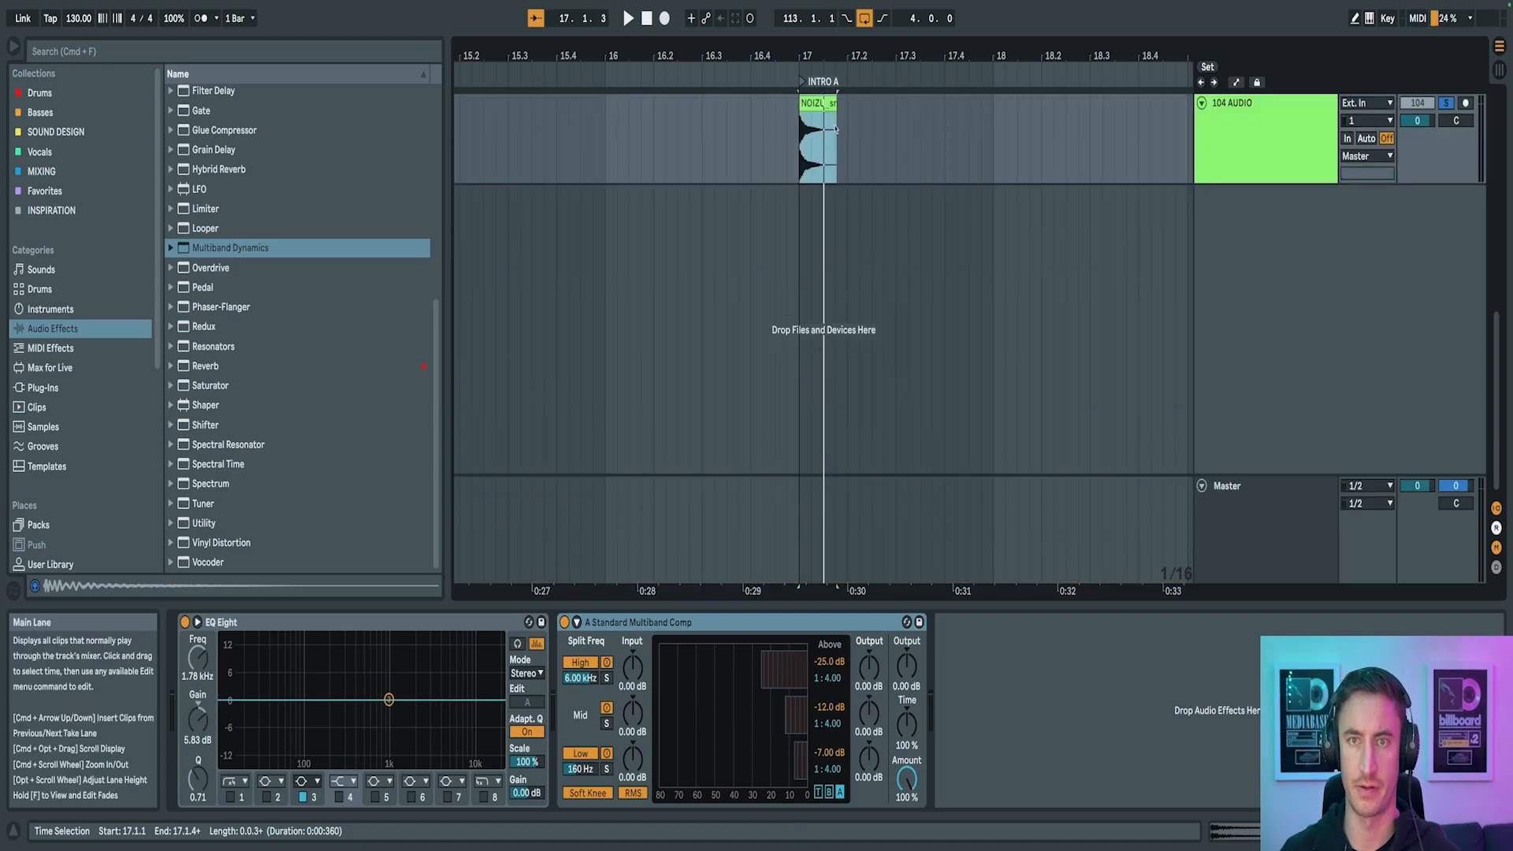
key("Delete")
key("super+f")
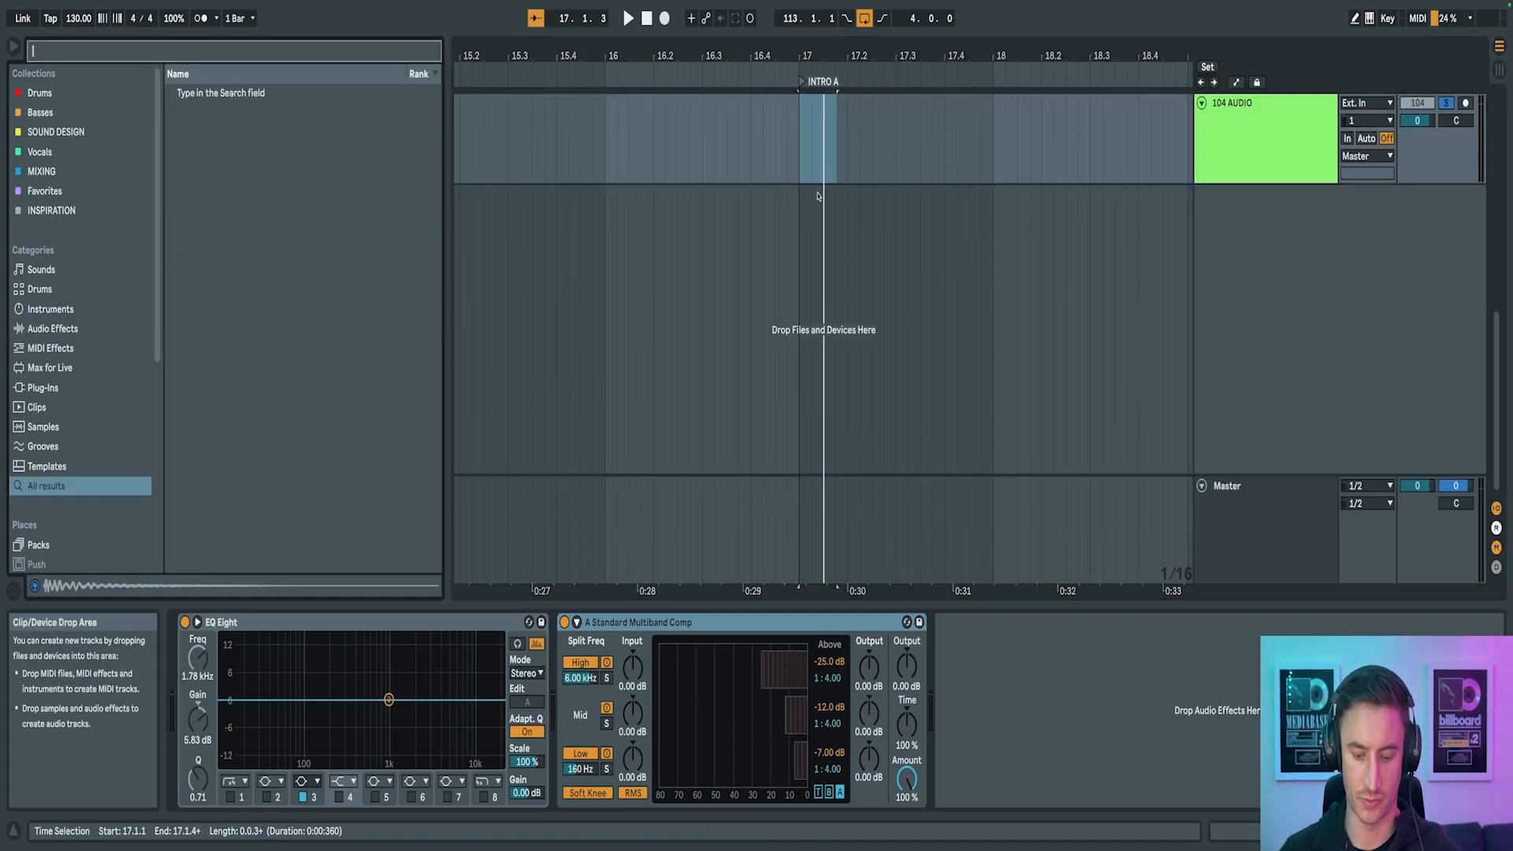
type("op")
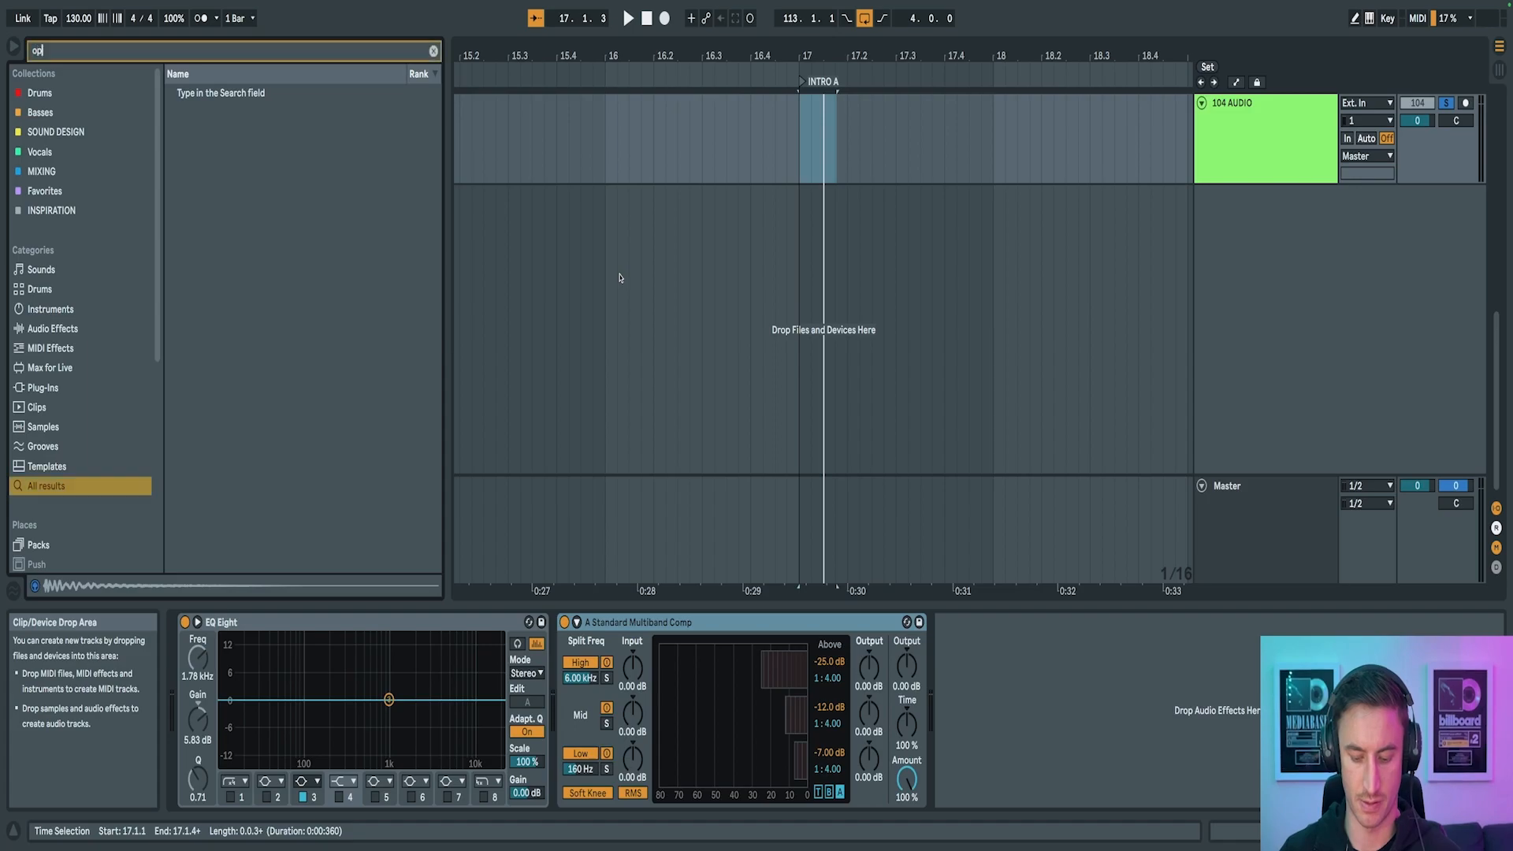
type("en hat")
left_click(264, 236)
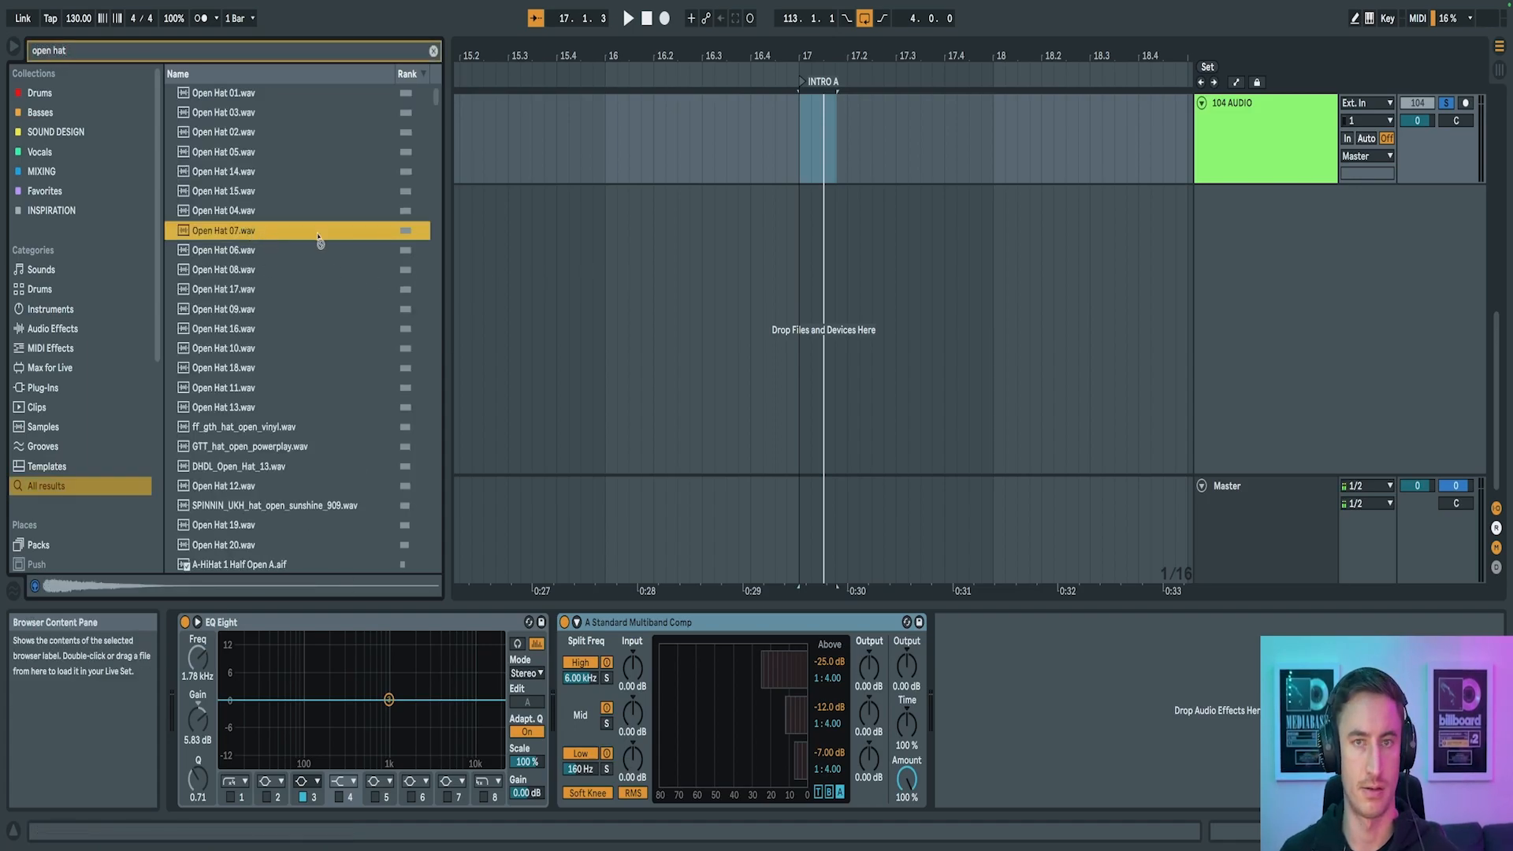
left_click_drag(793, 166, 803, 161)
left_click_drag(812, 55, 812, 80)
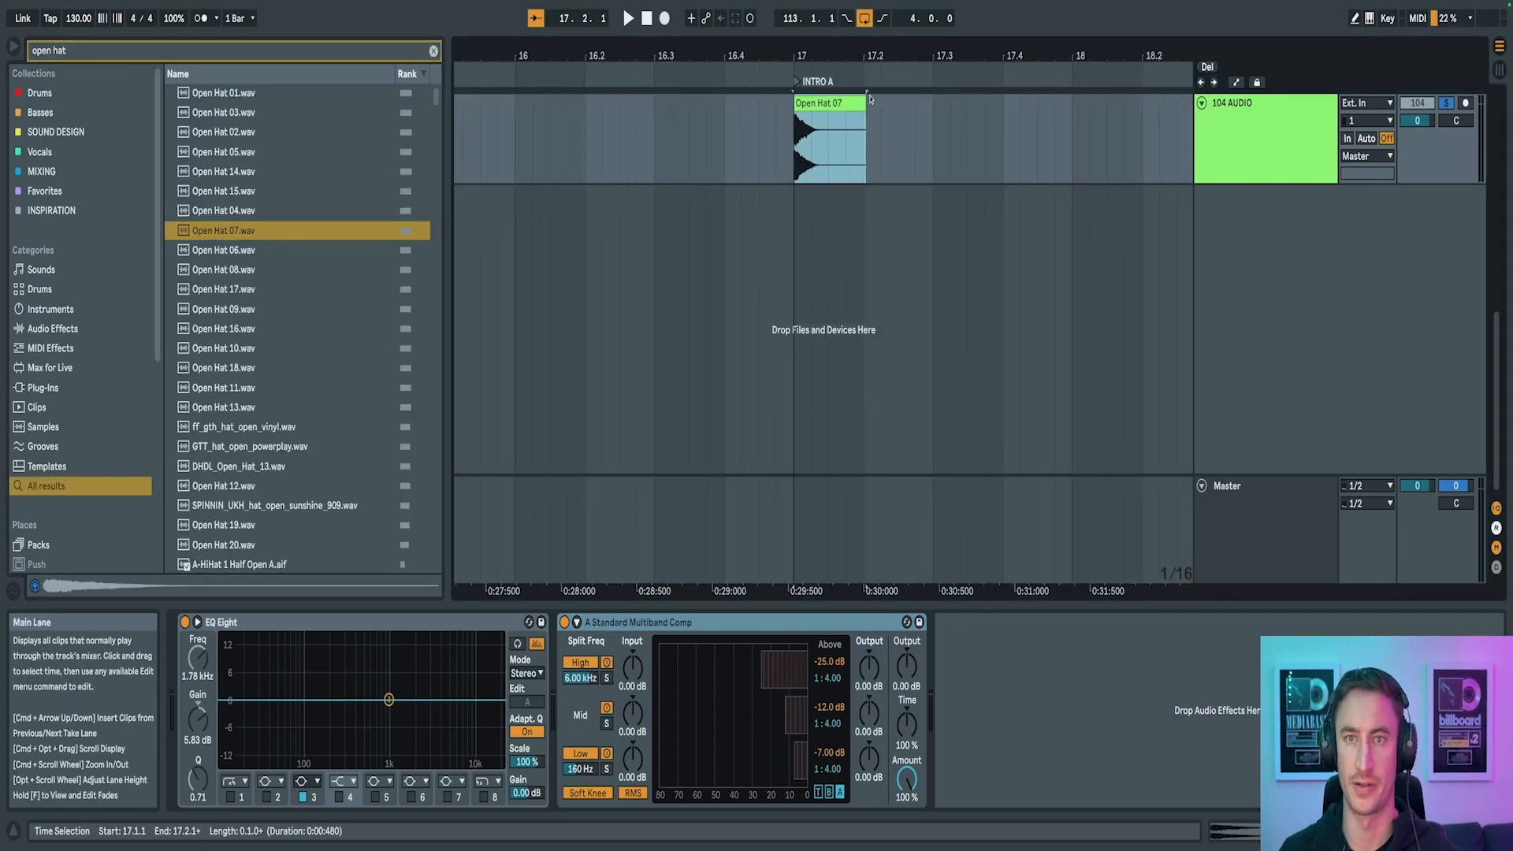
Delete EQ Eight and the multiband compressor, and remove the demo audio track below REFERENCE
left_click(334, 628)
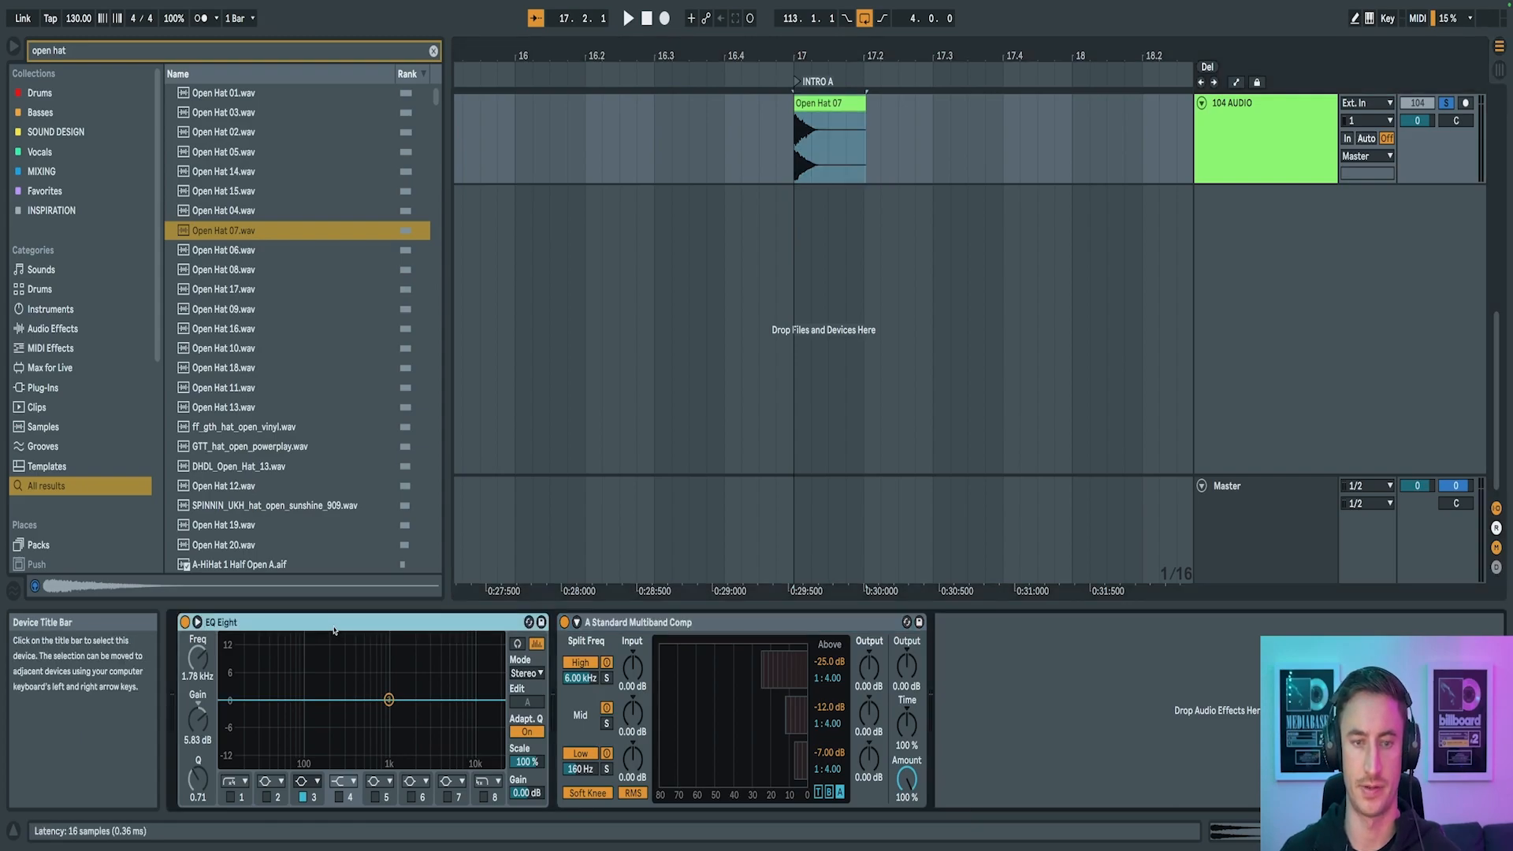
key("Delete")
key("Delete")
left_click(1292, 143)
key("Delete")
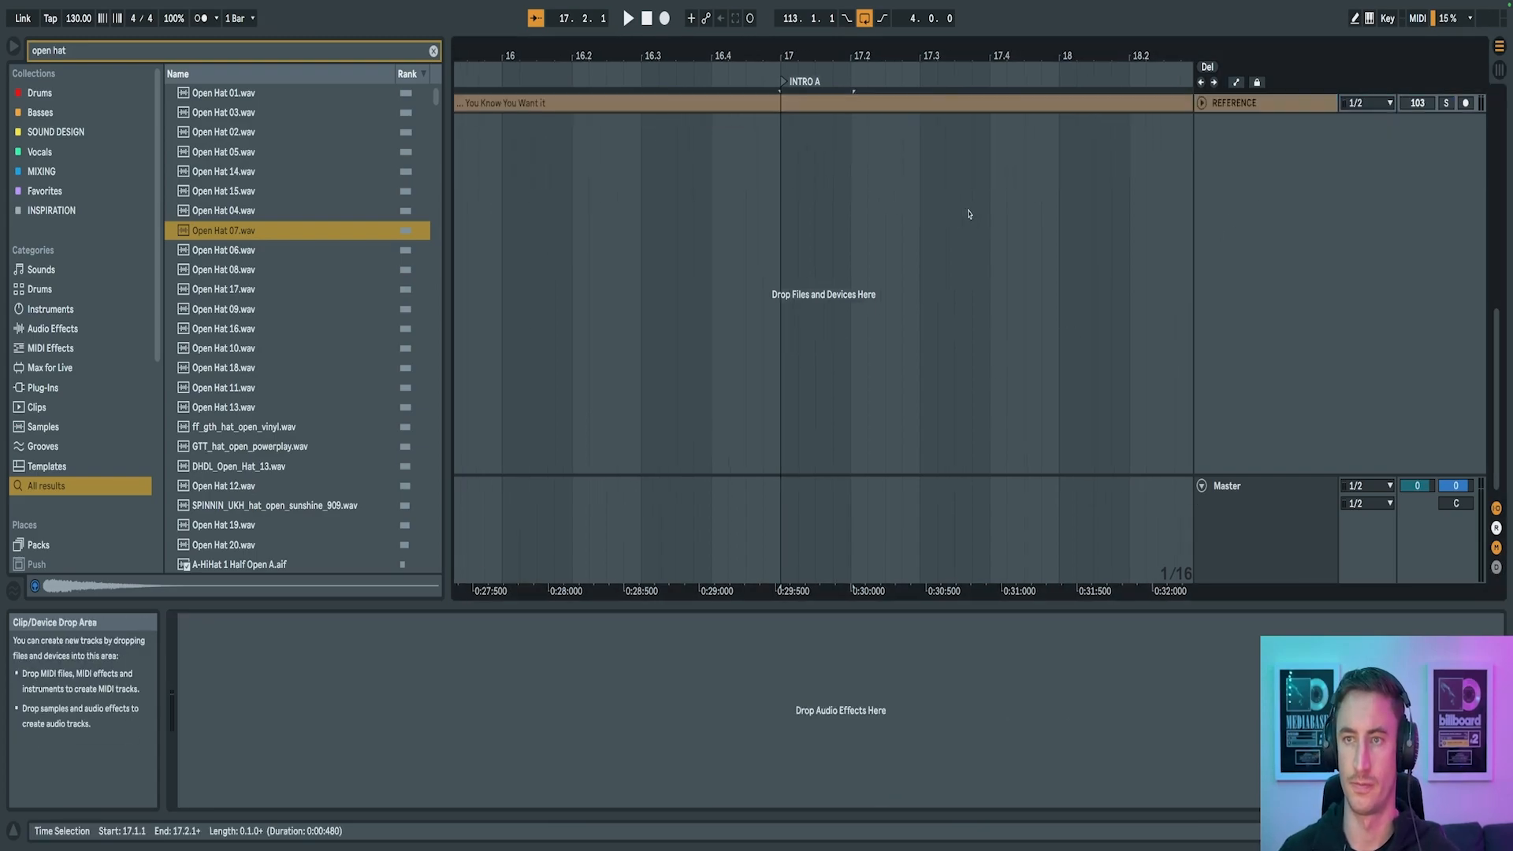
Go to the DROP 1A section, solo the CYMBALS group, and play it from bar 37
scroll(969, 213, "up", 15)
scroll(932, 220, "right", 6)
left_click_drag(911, 45, 911, 16)
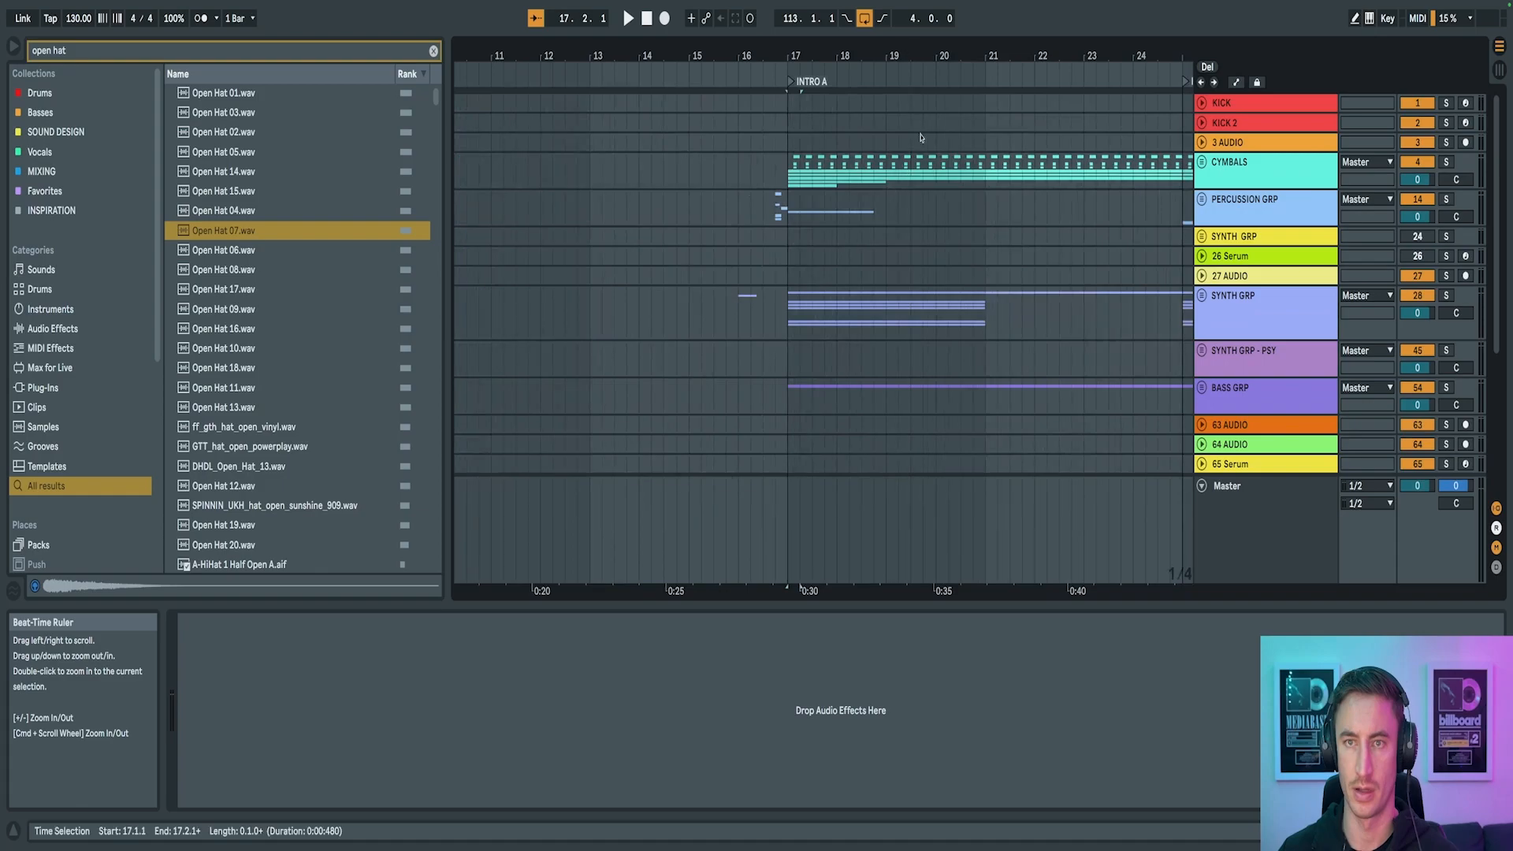
scroll(920, 150, "right", 10)
scroll(979, 246, "right", 3)
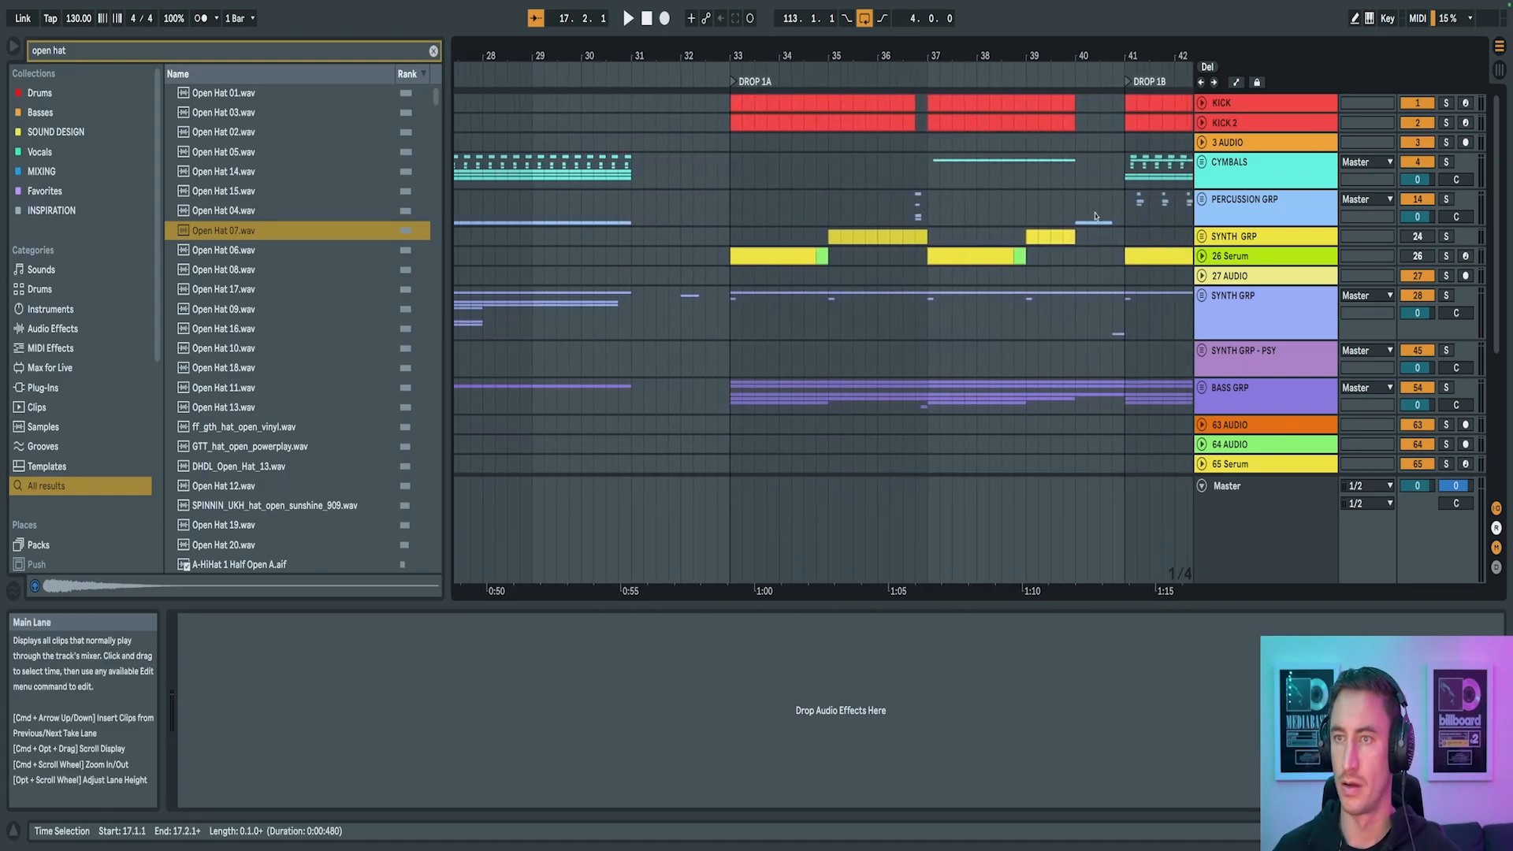
left_click(1265, 167)
left_click(892, 175)
left_click(1445, 161)
key("space")
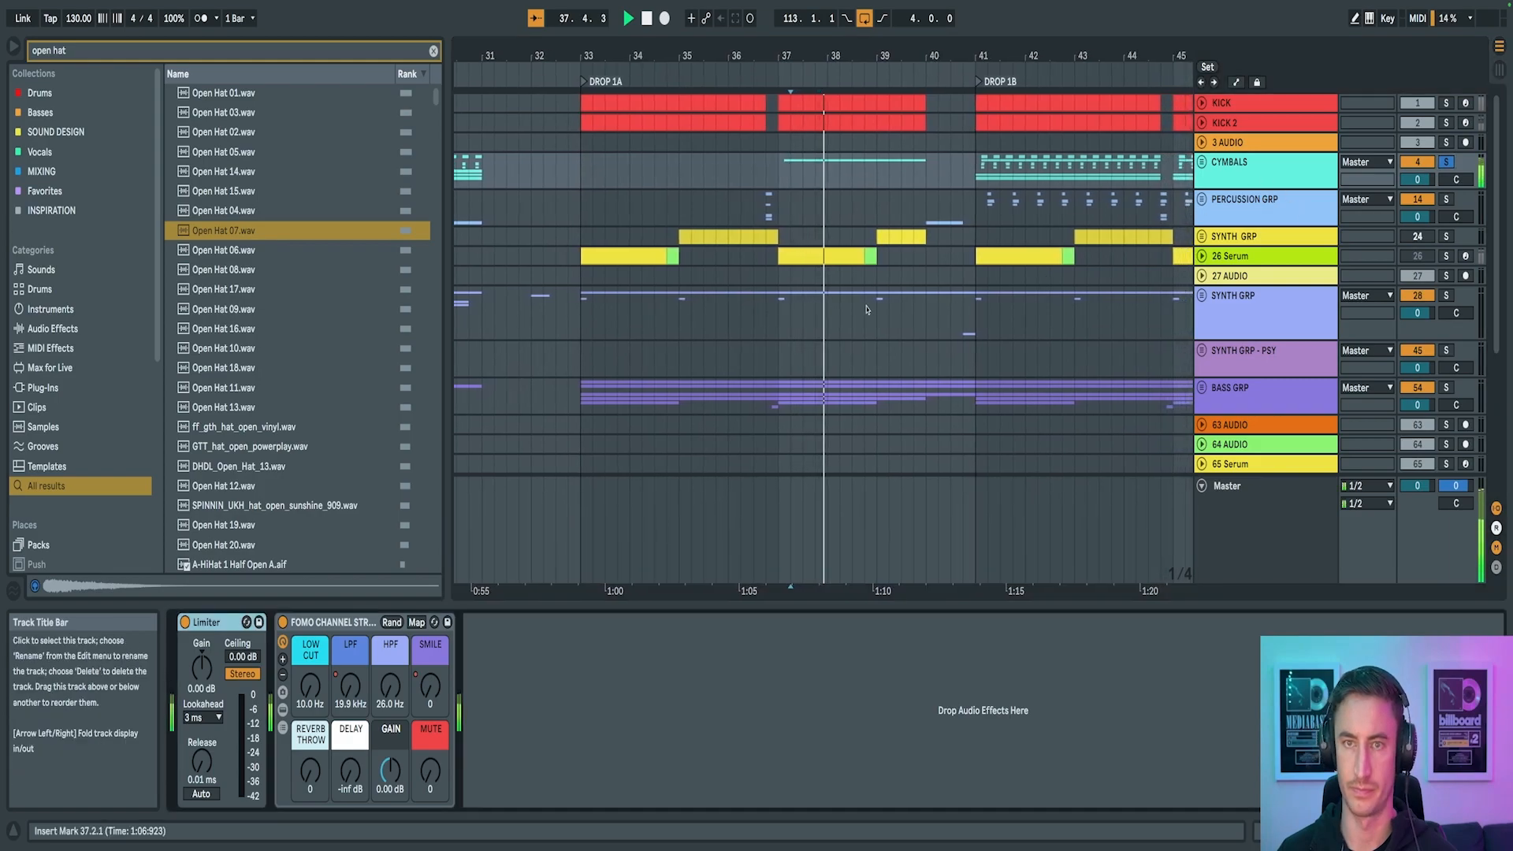
key("space")
Search for "enhance", insert Enhance.adv between the Limiter and the FOMO channel strip on CYMBALS, and audition it from bar 37
key("ctrl+f")
type("en")
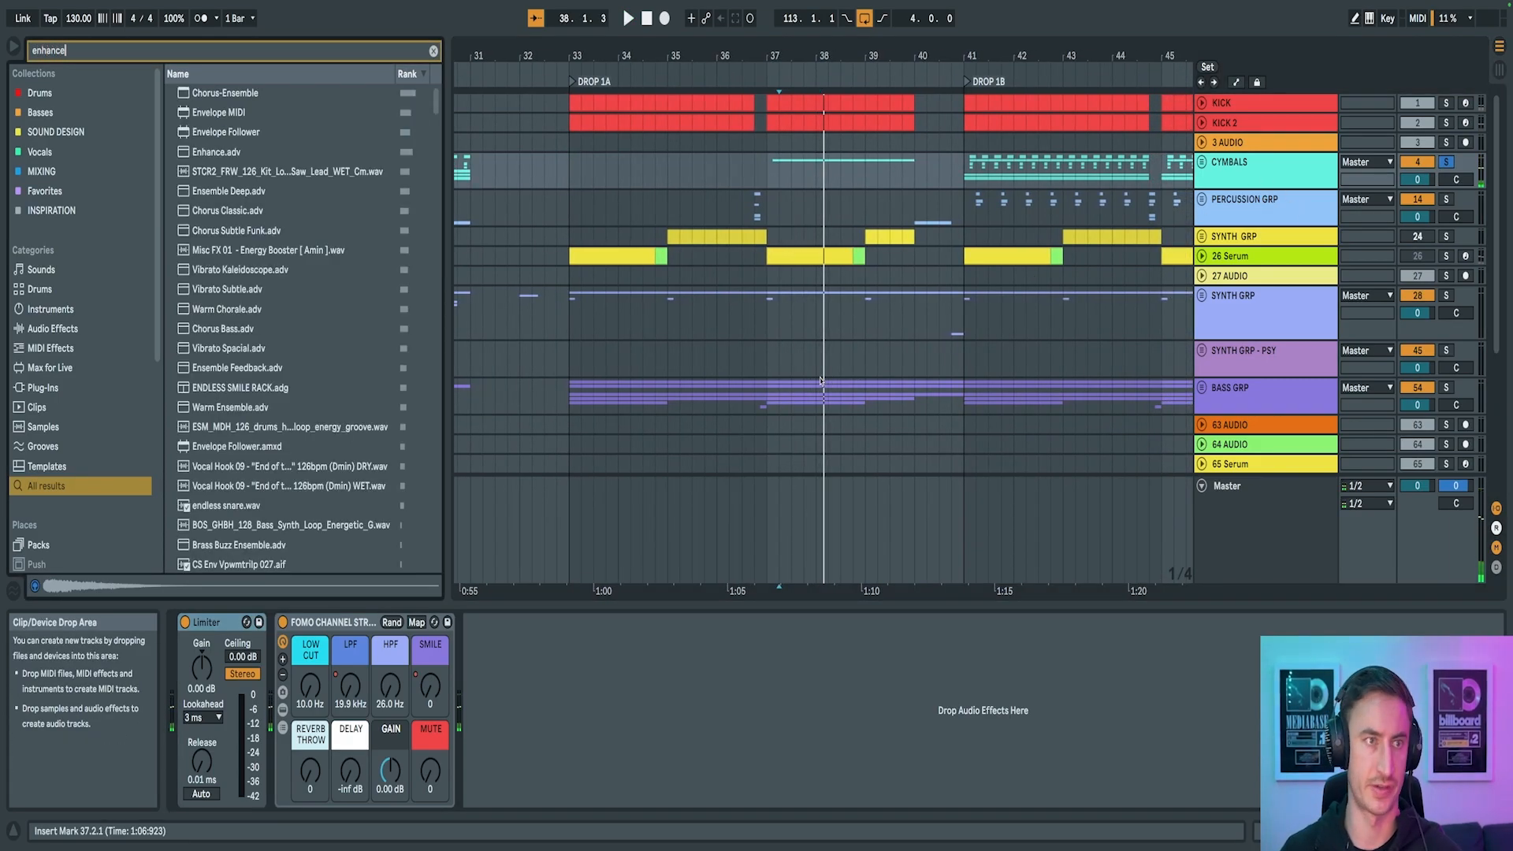
mouse_move(211, 99)
left_mouse_down()
mouse_move(287, 631)
mouse_move(273, 652)
left_mouse_up()
key("space")
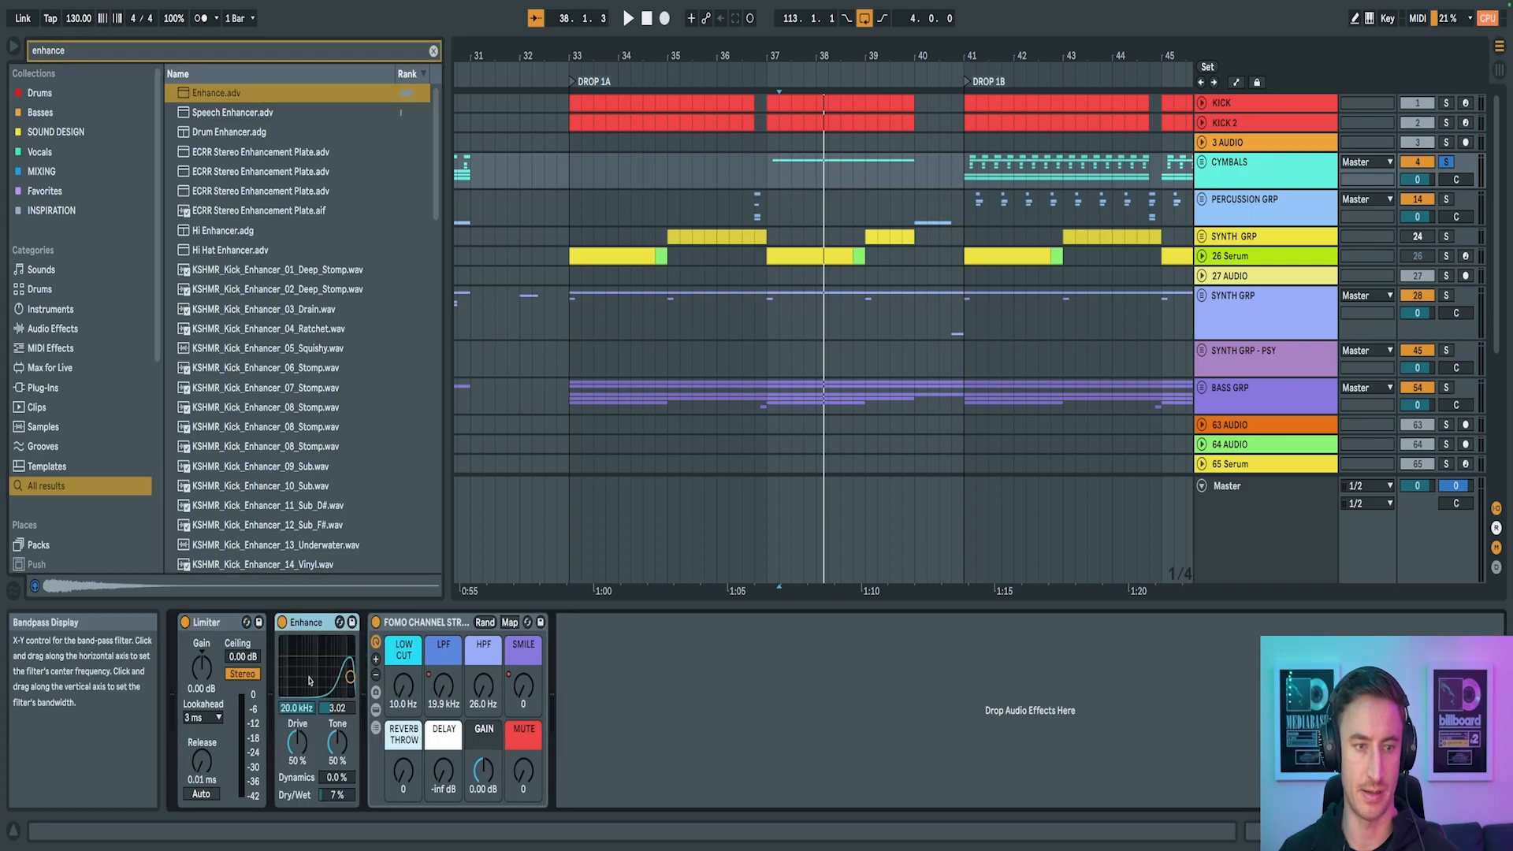
key("space")
scroll(794, 170, "up", 3)
left_click(789, 169)
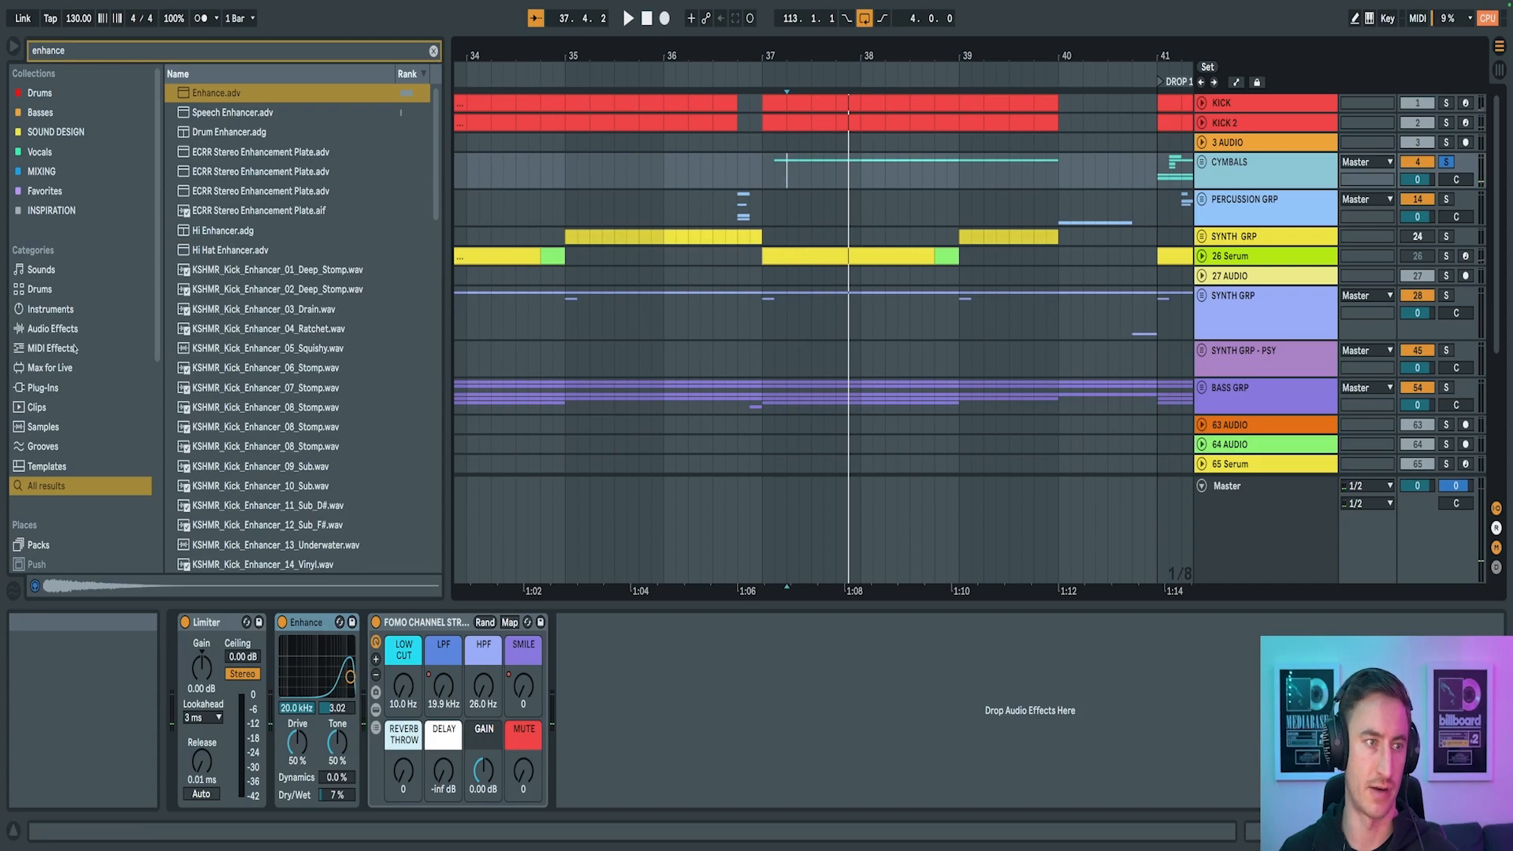
Clear the browser search and locate the Enhance.adv preset under Overdrive in the Audio Effects category
left_click(52, 328)
left_click(433, 50)
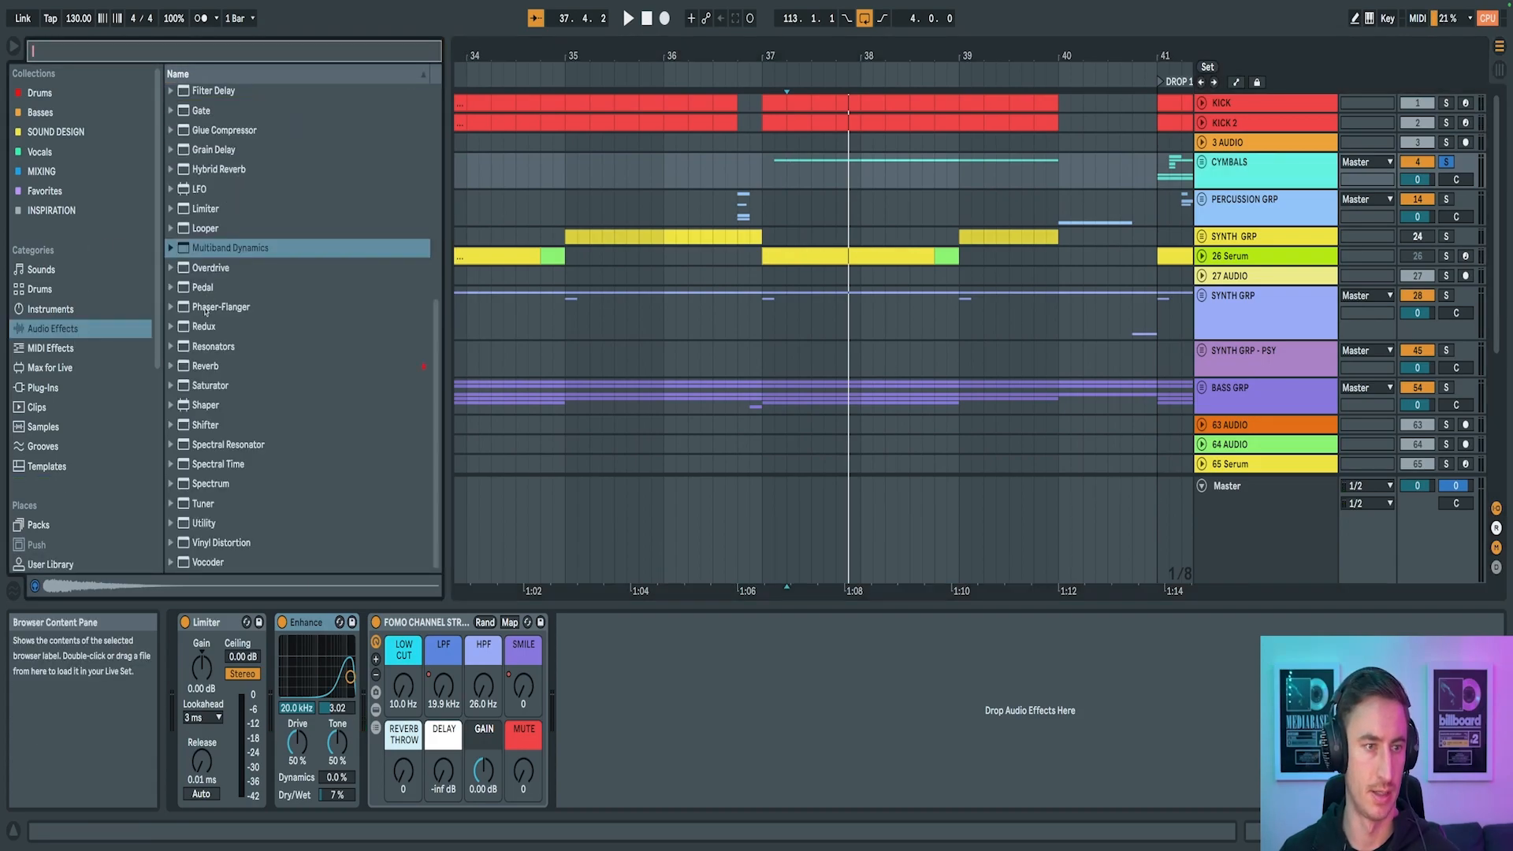
left_click(171, 268)
scroll(233, 256, "down", 3)
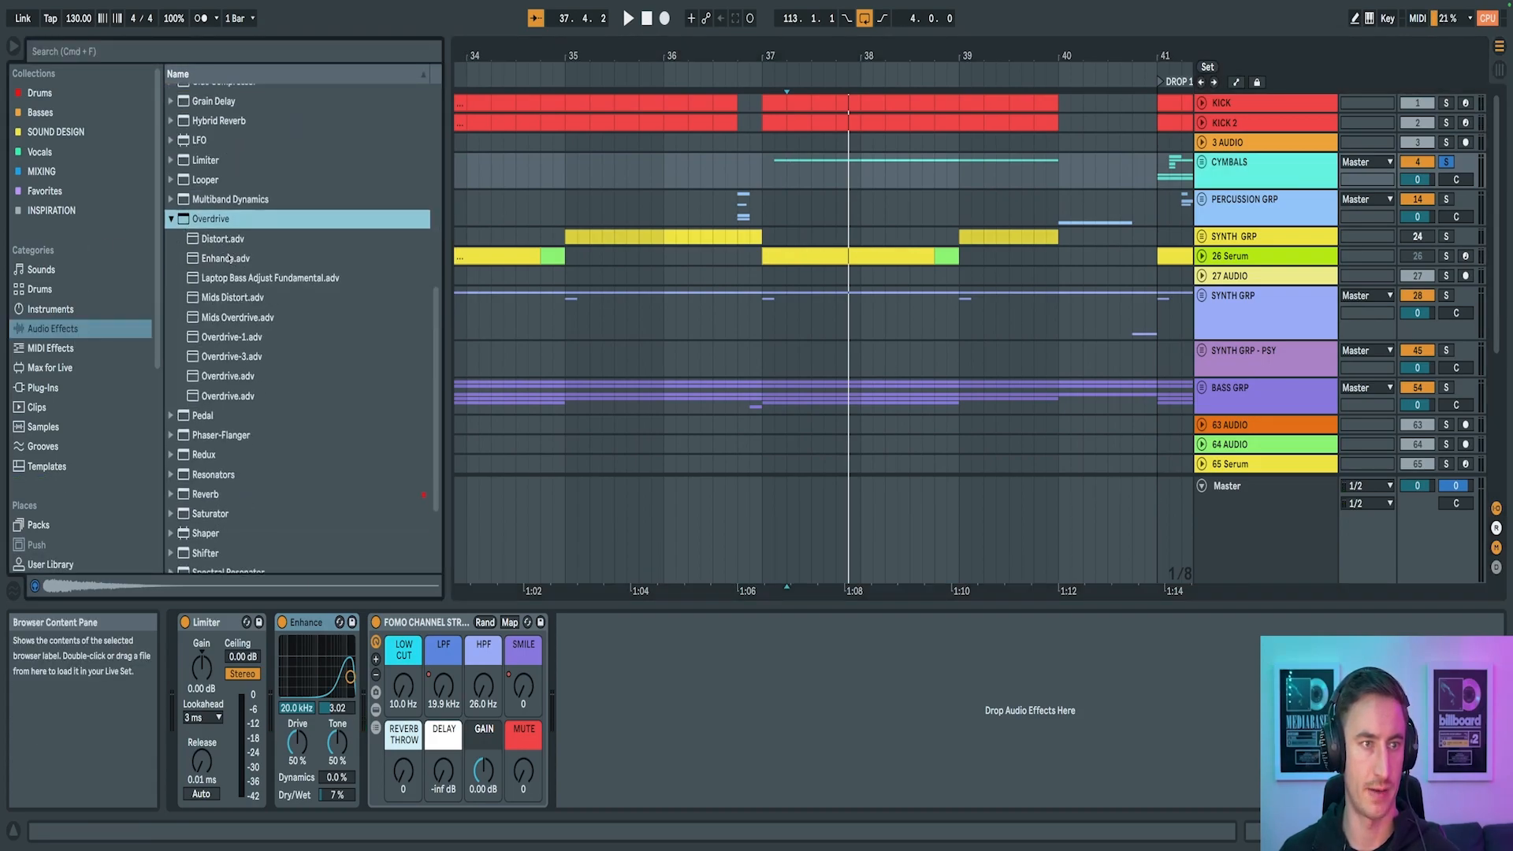
left_click(229, 258)
left_click(306, 623)
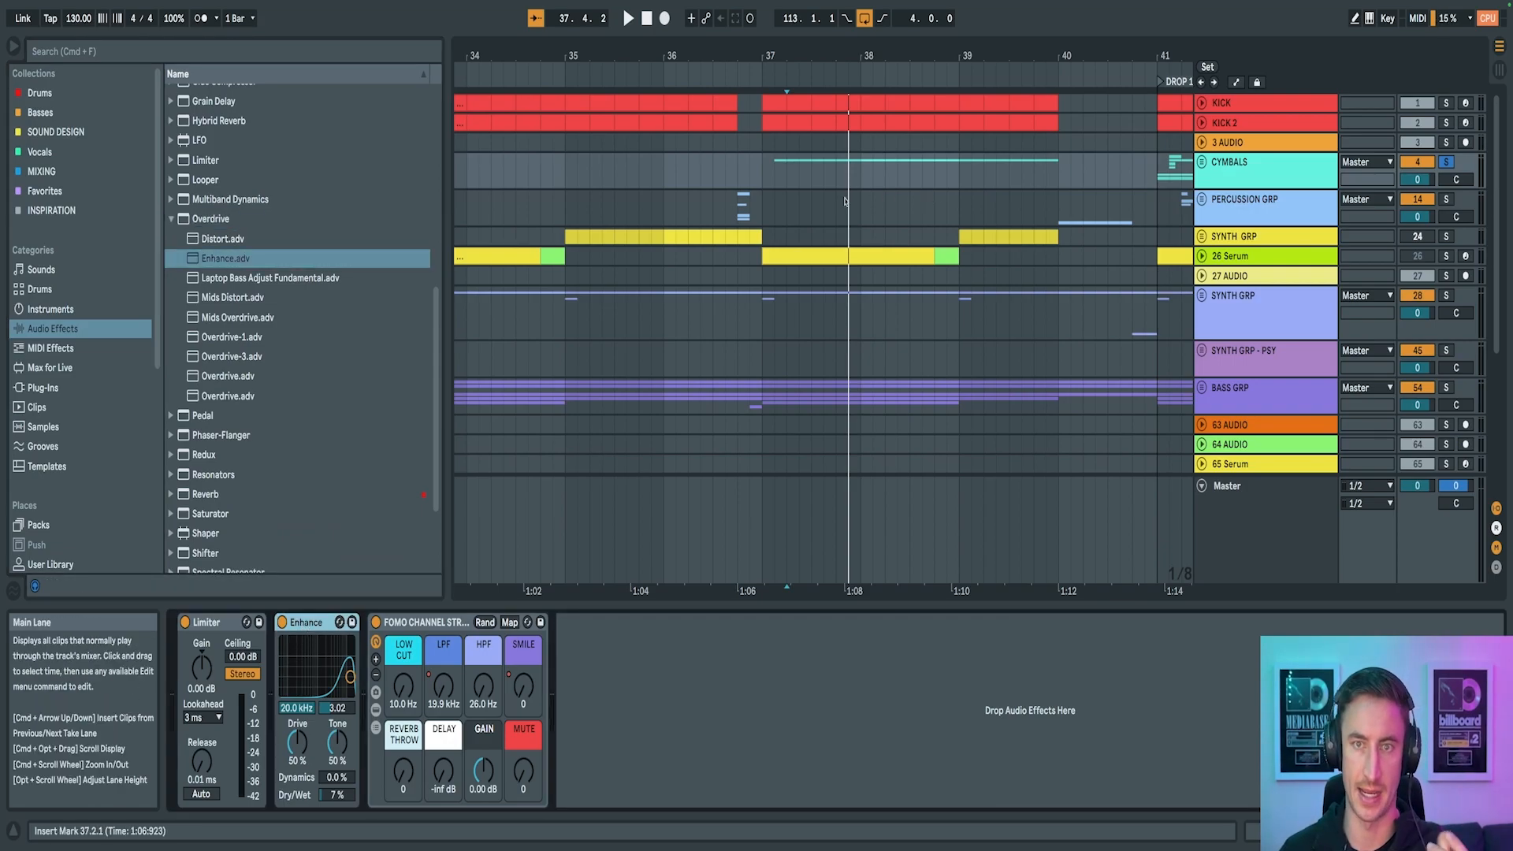
Audition the cymbals with the Enhance device, and remove it from the CYMBALS group
key("space")
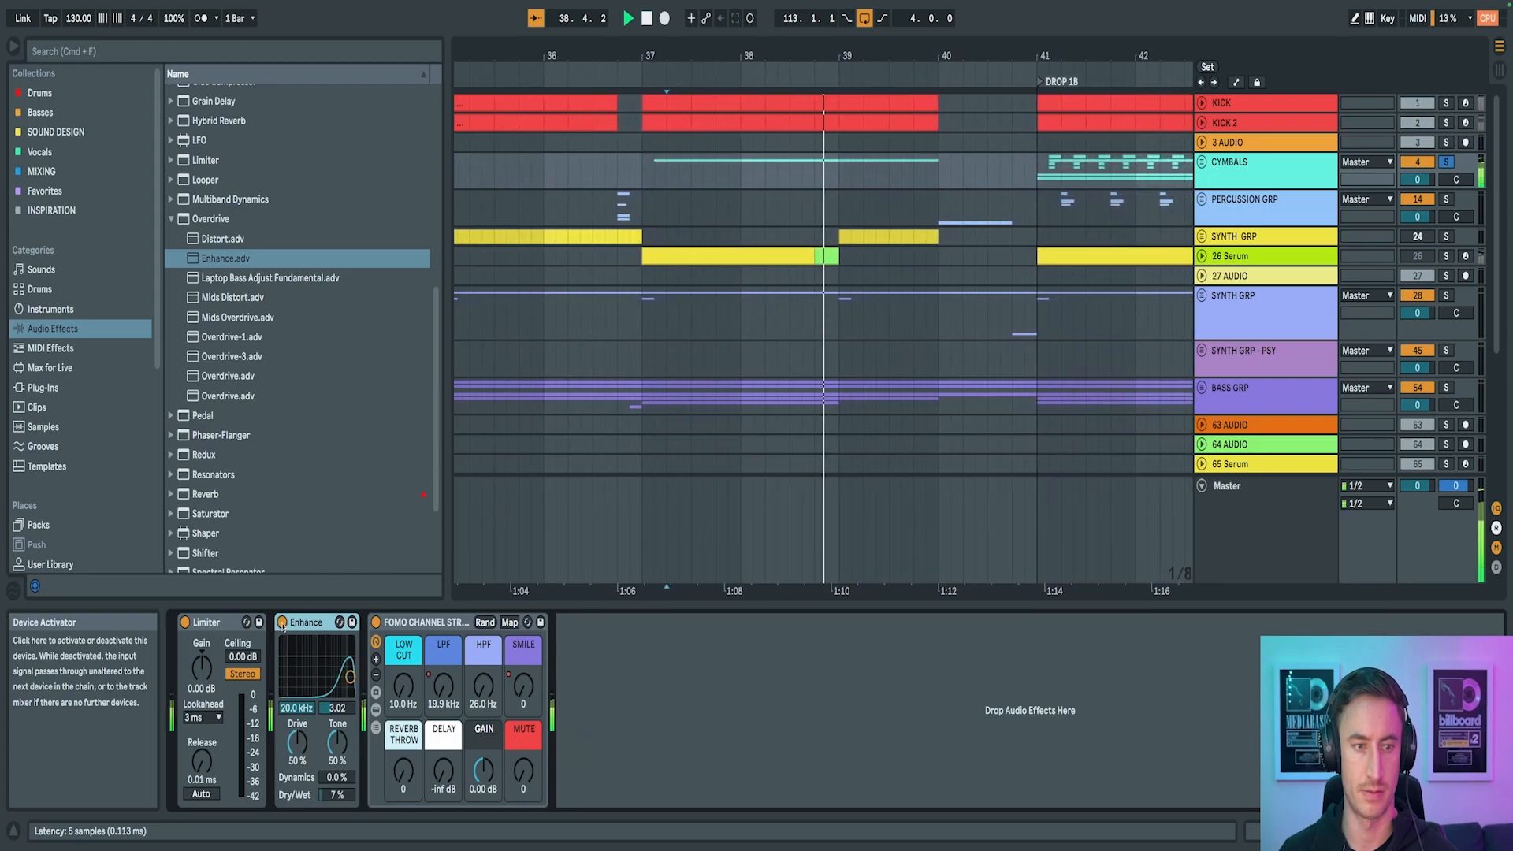
key("space")
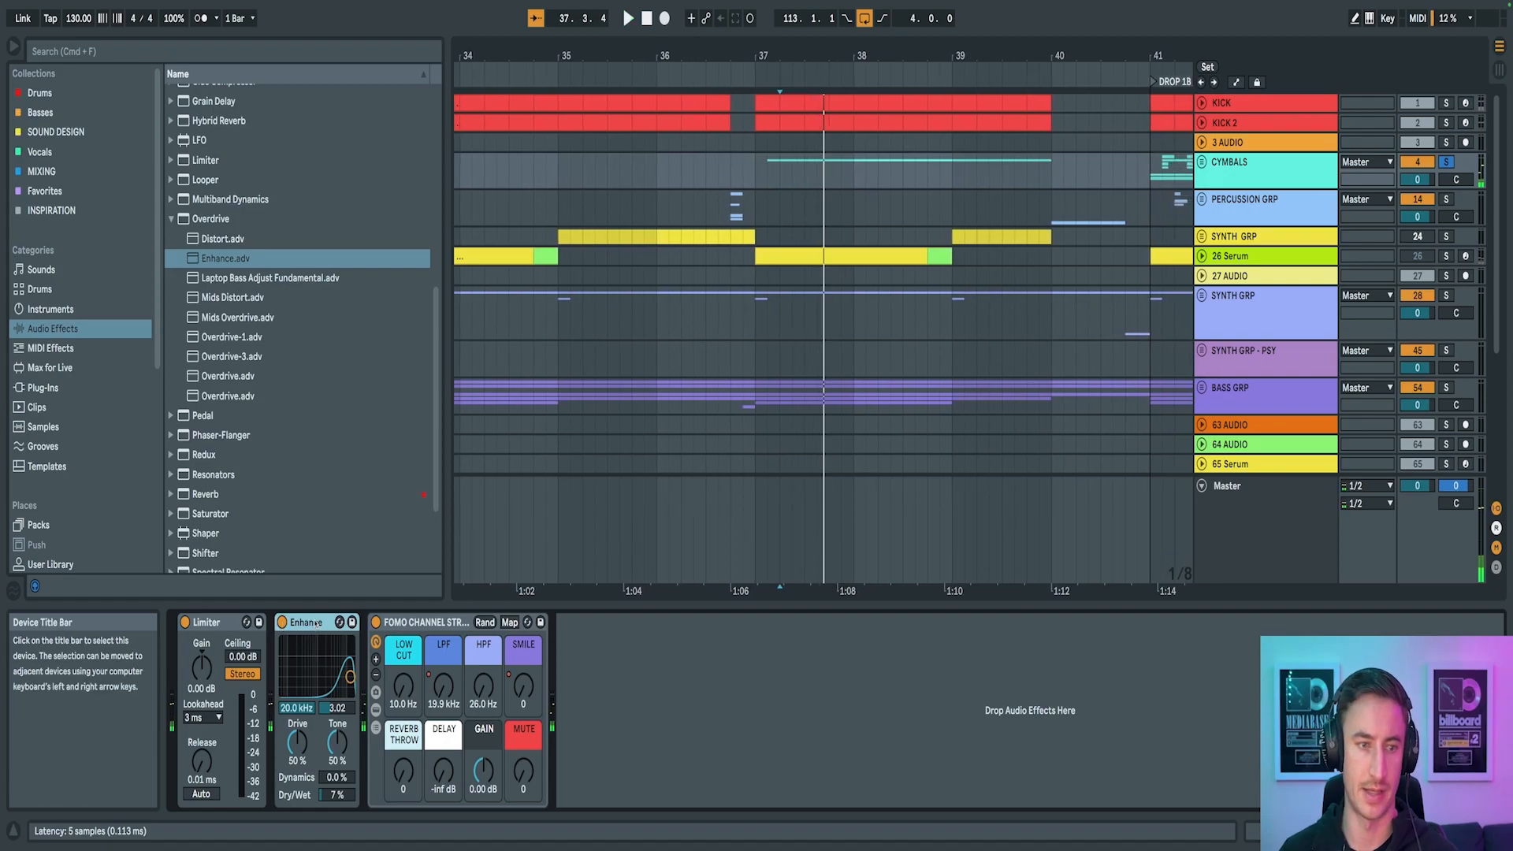
key("Delete")
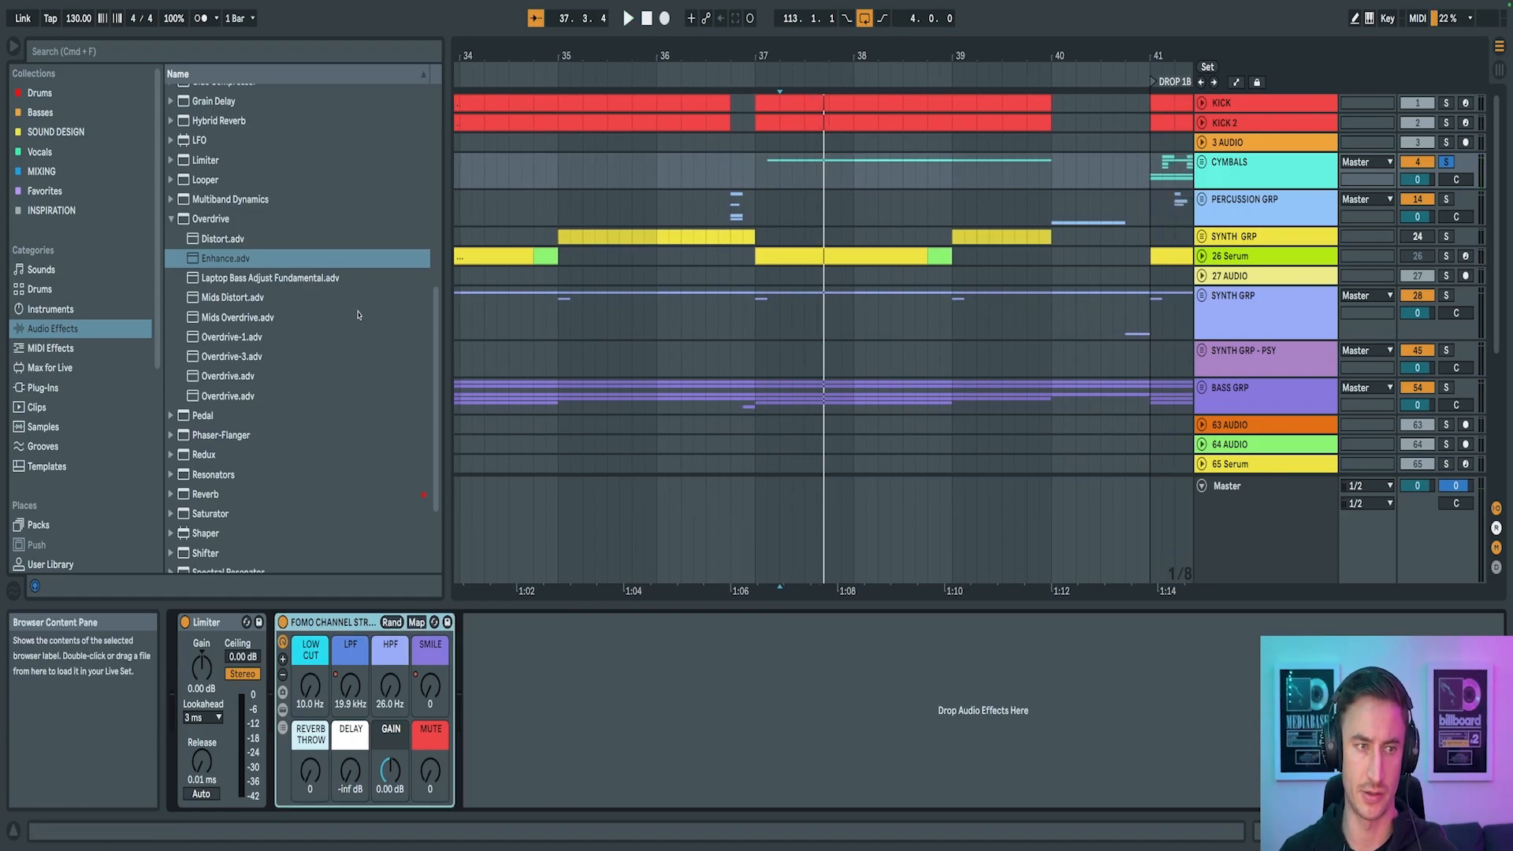
Unfold the KICK track and set the insert point on it at bar 33, where DROP 1A starts
left_click_drag(783, 52, 783, 25)
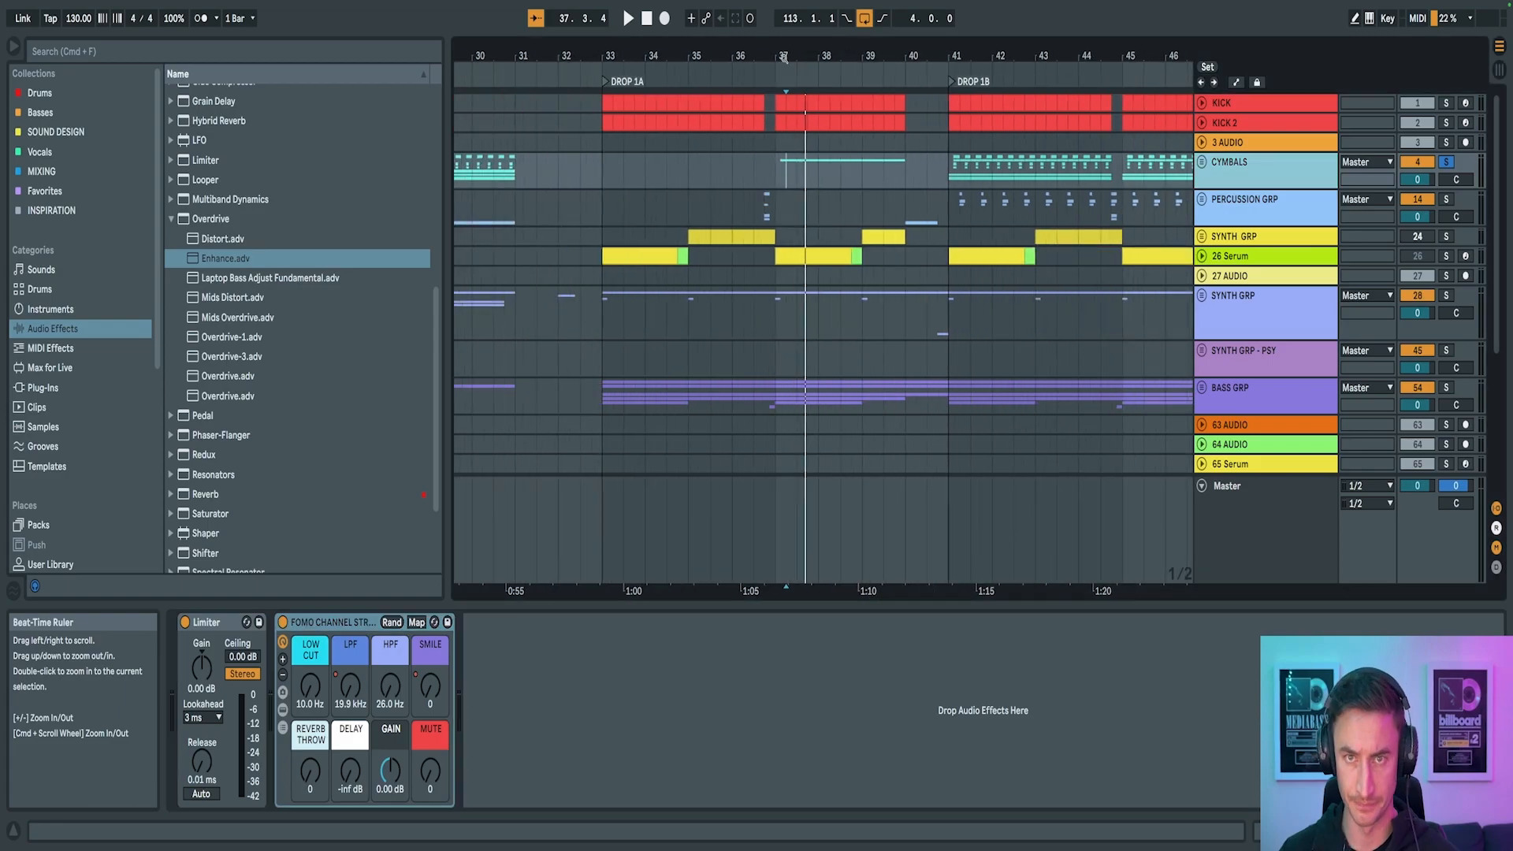
scroll(801, 222, "left", 3)
scroll(801, 222, "right", 1)
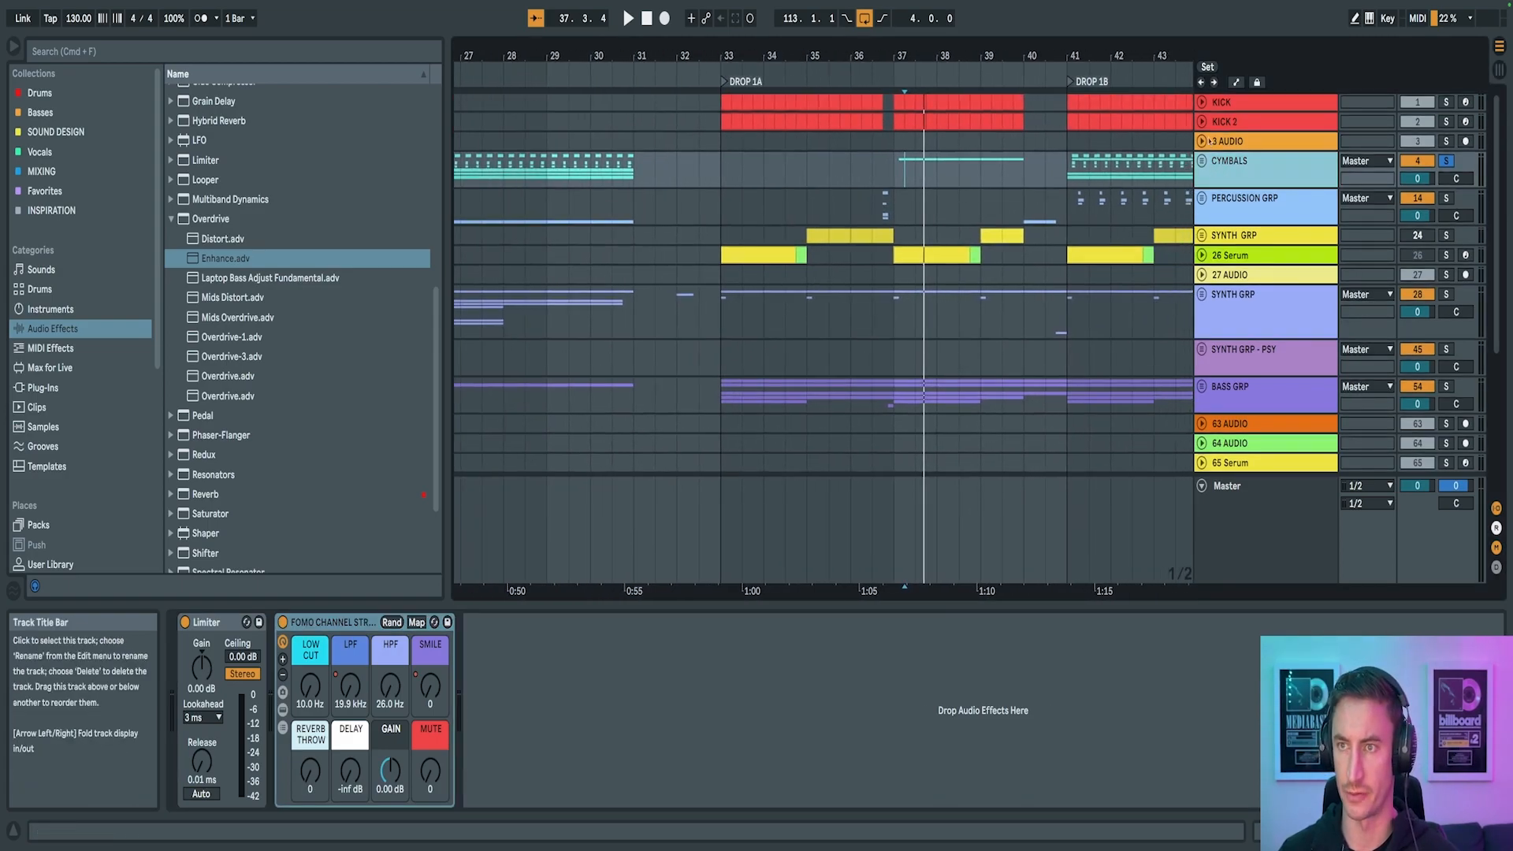
left_click(1225, 122)
left_click(1202, 102)
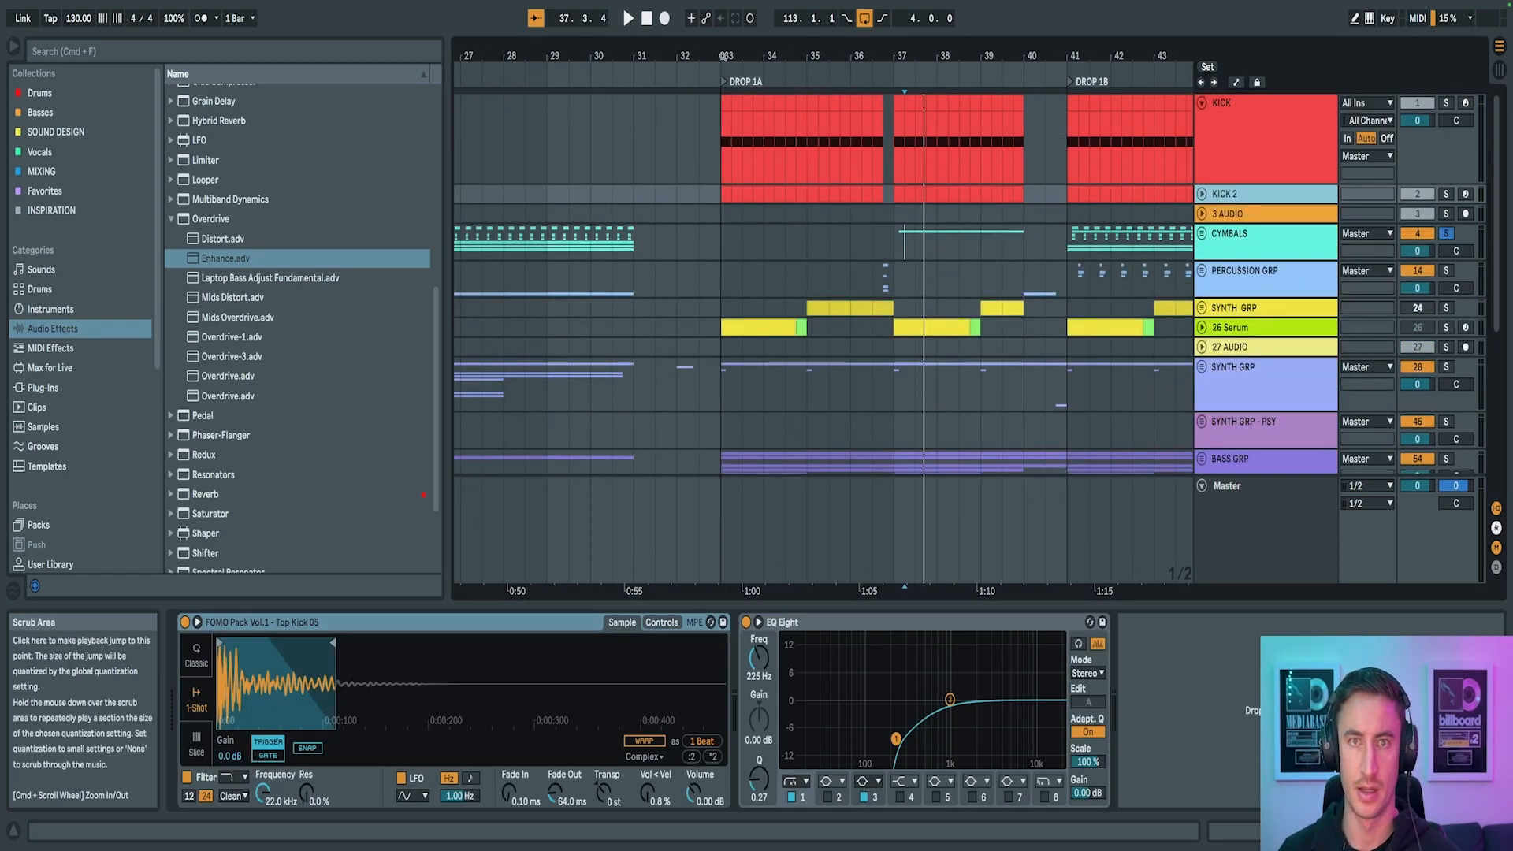
left_click_drag(724, 57, 721, 75)
left_click(720, 130)
Solo both KICK and KICK 2, and unfold the KICK 2 track at DROP 1A
left_click(1445, 103)
left_click(1446, 194, "super")
left_click(1229, 195)
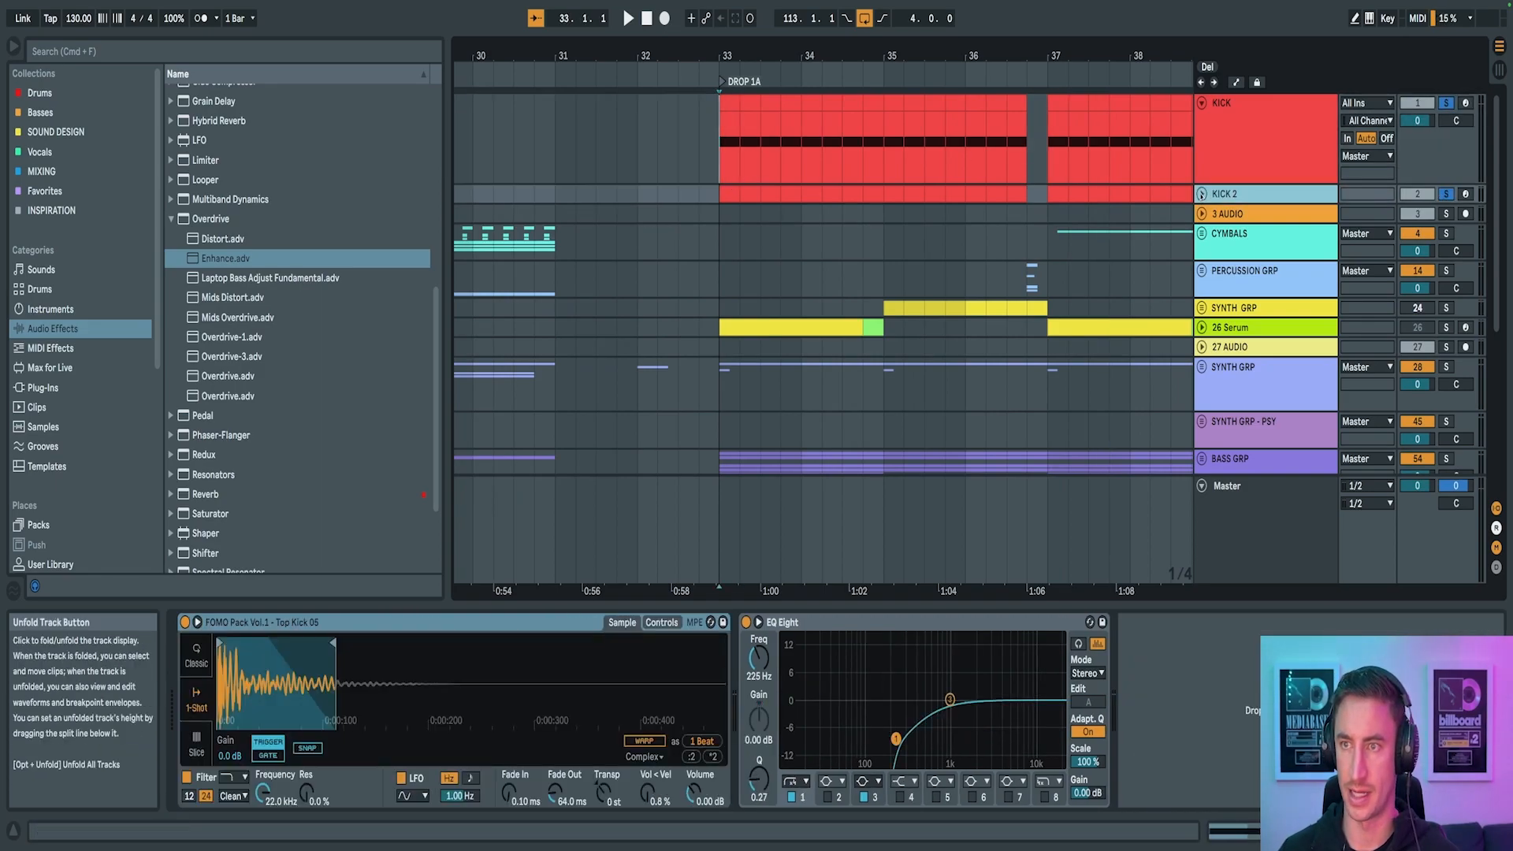
left_click(1202, 194)
key("plus")
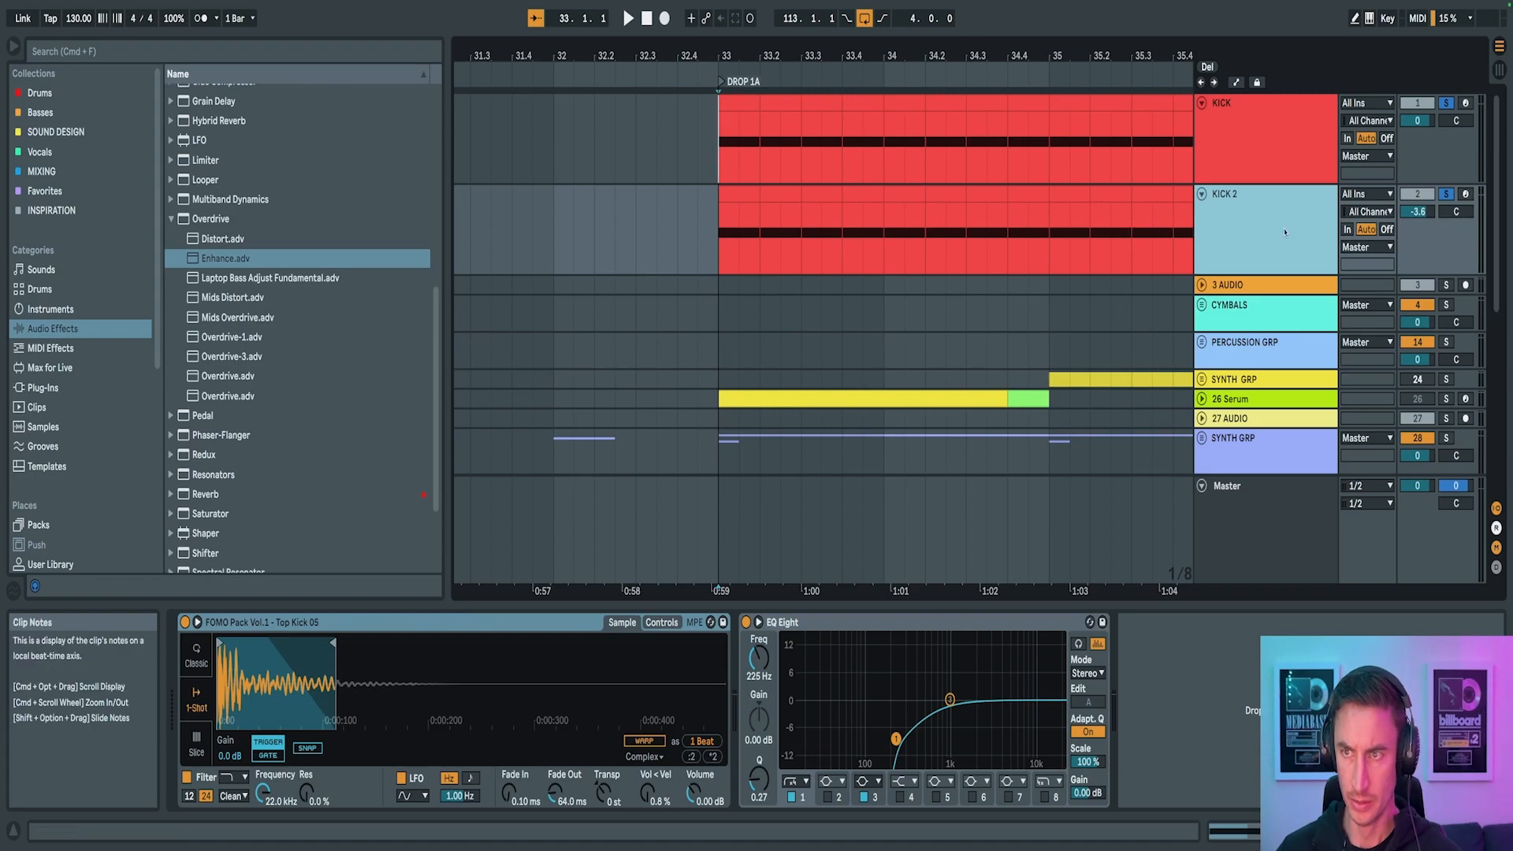
Solo only the KICK track and audition it from the start of DROP 1A
left_click(1320, 147)
left_click(1445, 104)
left_click(1445, 104)
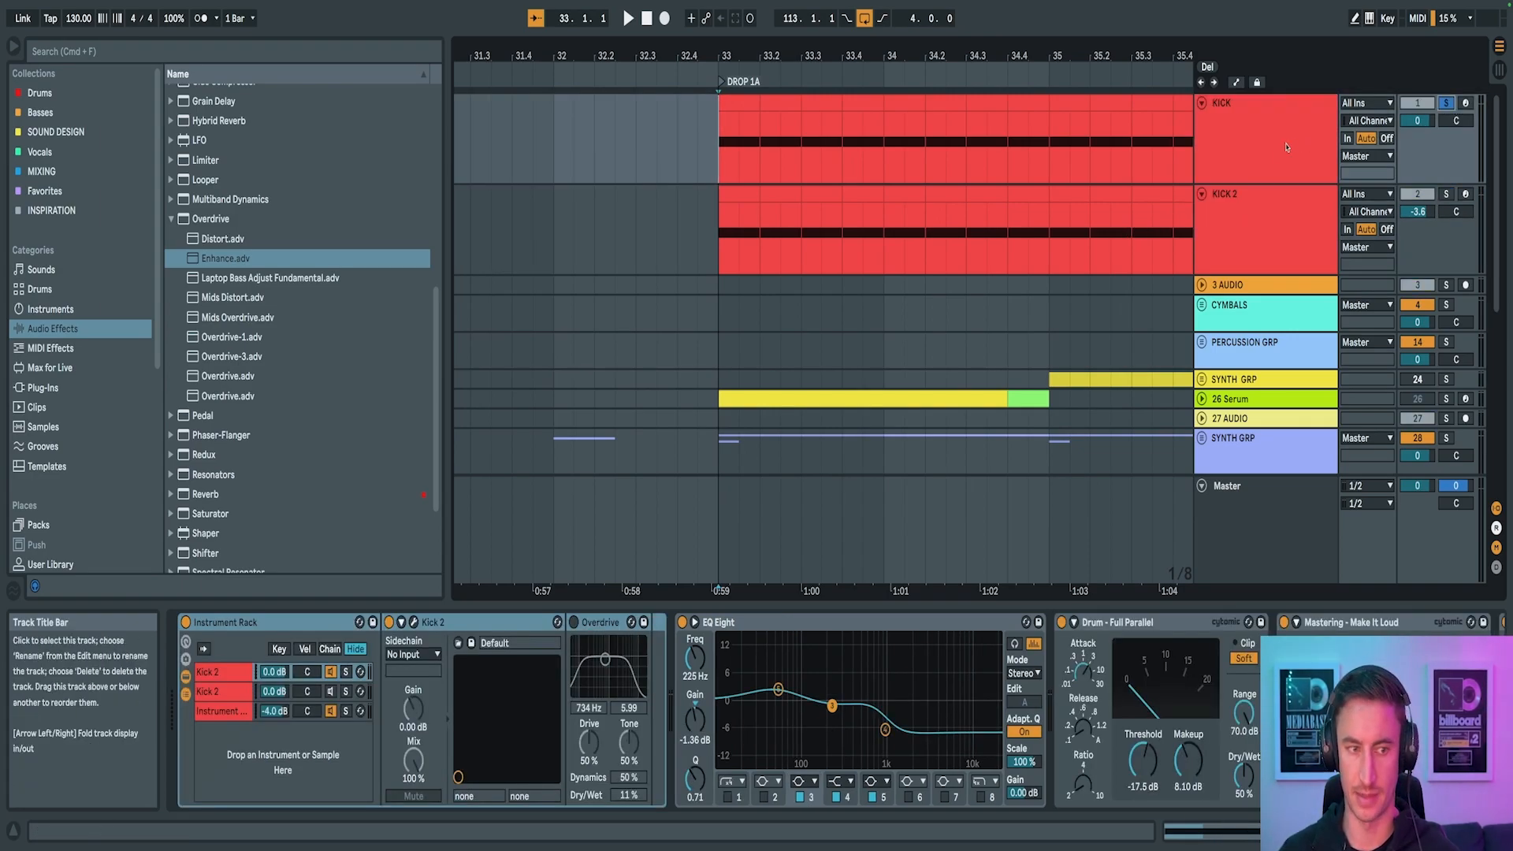
left_click(1268, 150)
key("space")
key("space")
key("space")
key("space")
Add KICK 2 to the solo, audition both kick layers together, and show KICK 2's Top Kick 05 sampler
left_click(1445, 195, "super")
key("space")
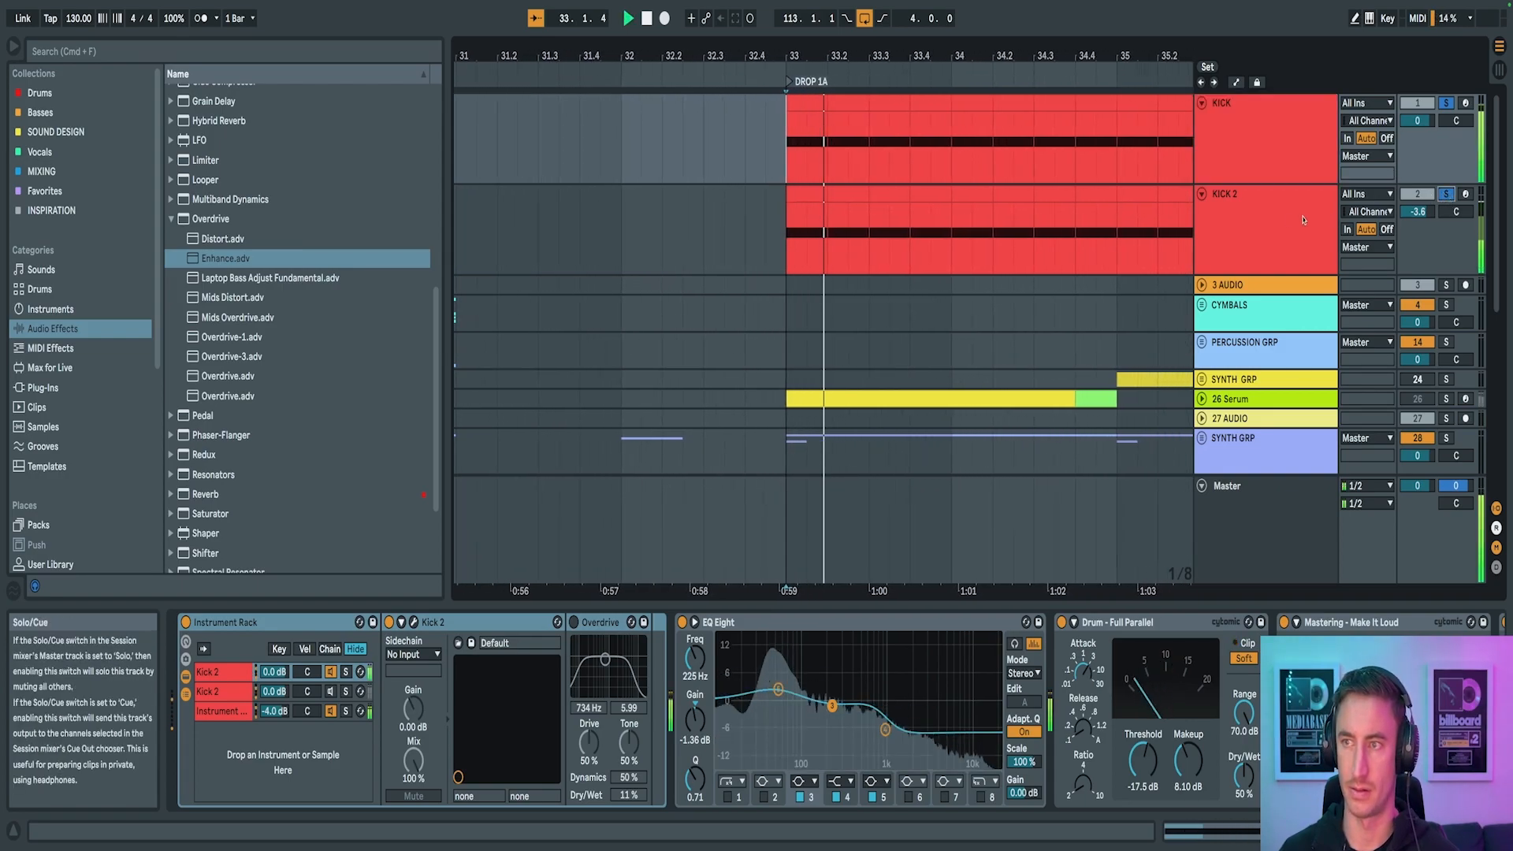
left_click(1303, 223)
key("space")
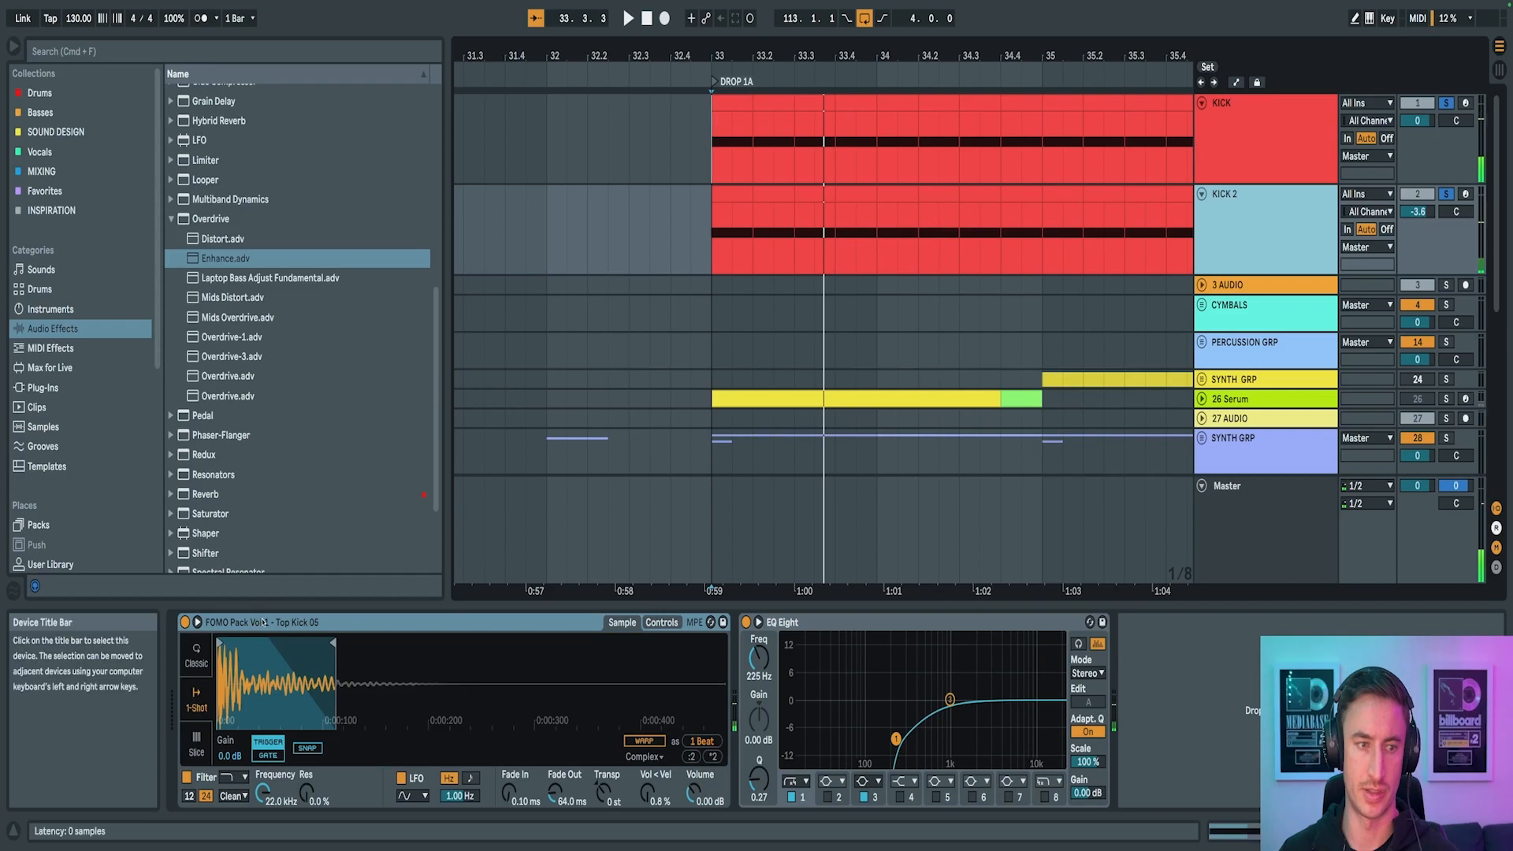
left_click(262, 622)
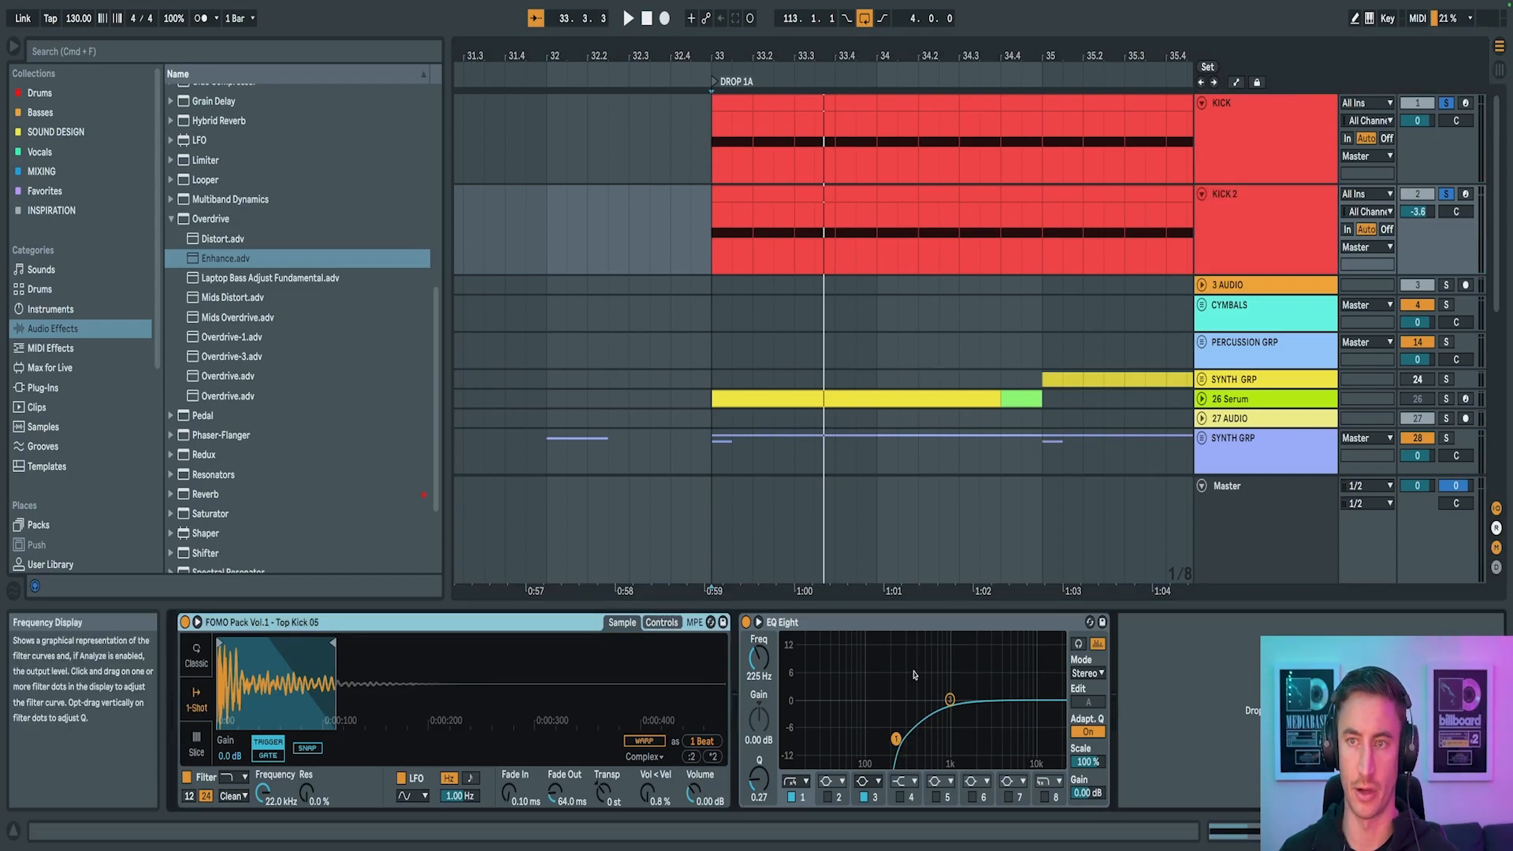
Locate the blue SYNTH GRP group in the arrangement and unfold it to reach its LEAD tracks
mouse_move(828, 55)
left_mouse_down()
mouse_move(828, 19)
mouse_move(810, 75)
left_mouse_up()
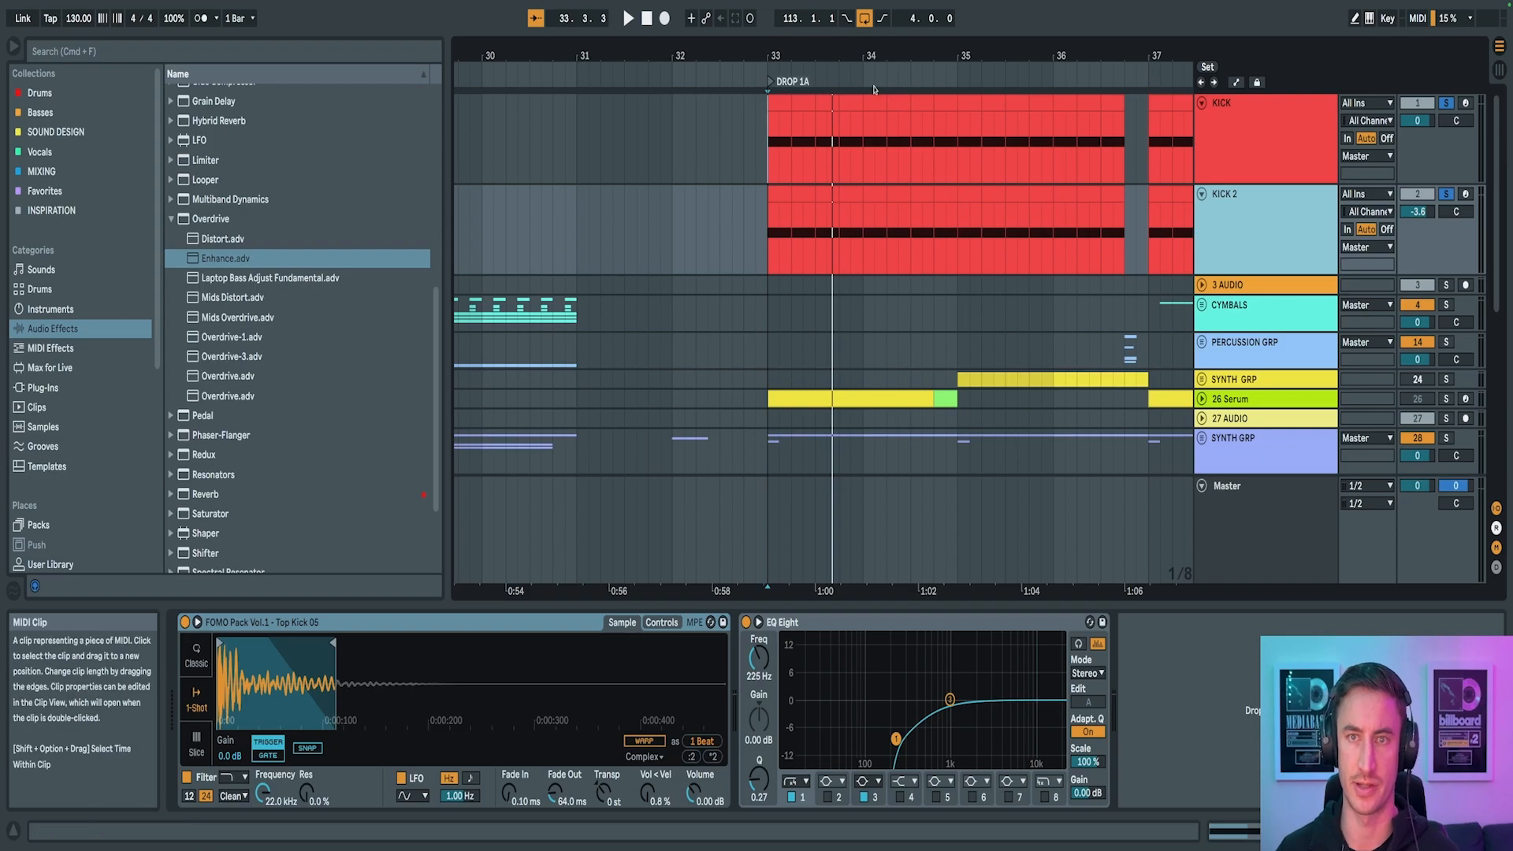
left_click_drag(889, 55, 855, 25)
left_click(1244, 217)
scroll(1009, 281, "down", 2)
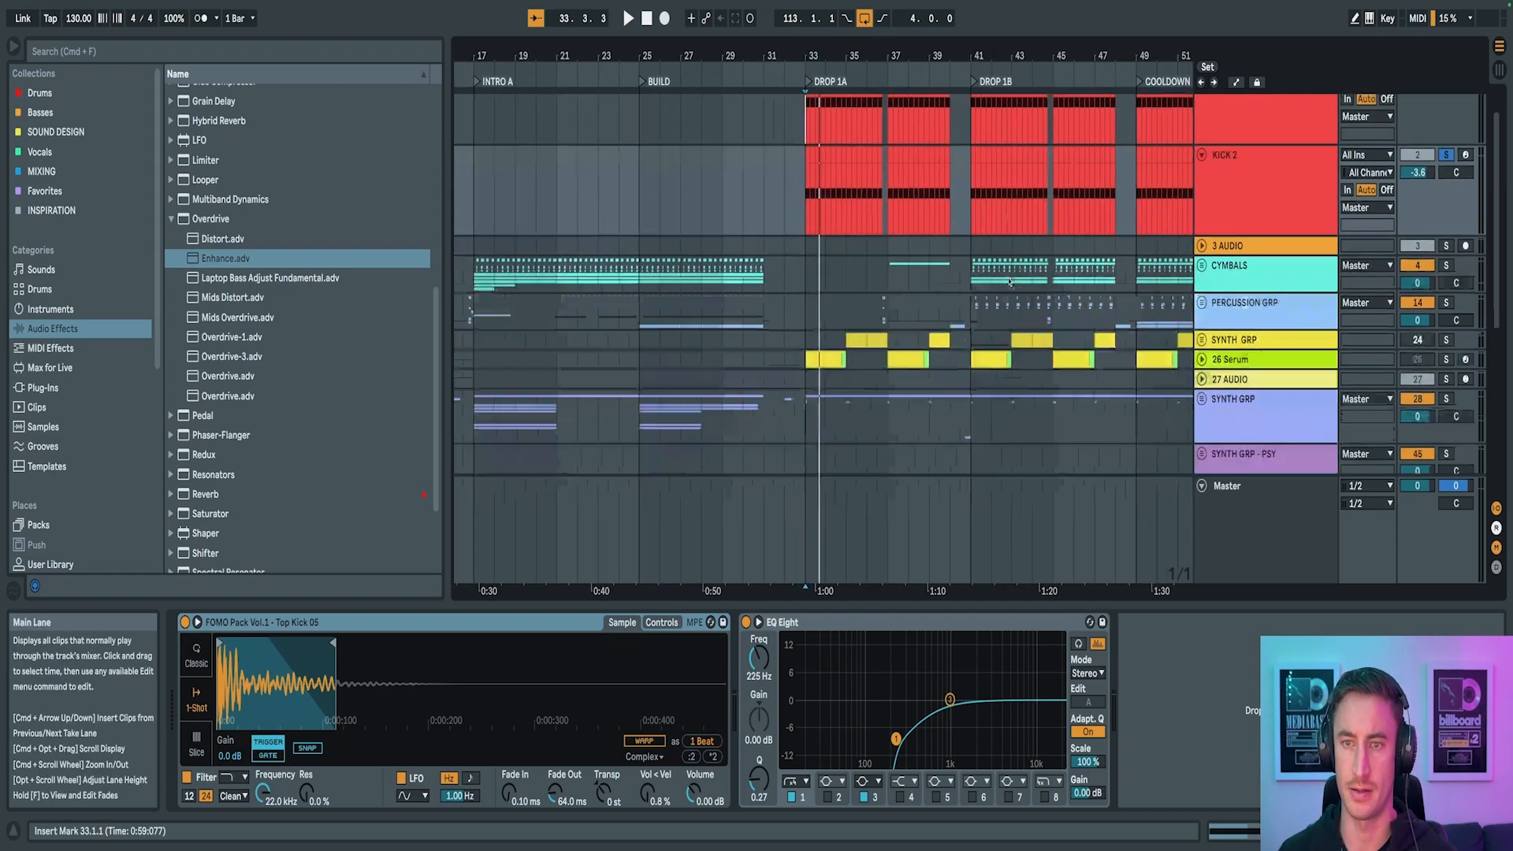
scroll(1009, 281, "down", 4)
left_click_drag(886, 55, 886, 42)
scroll(1055, 288, "down", 4)
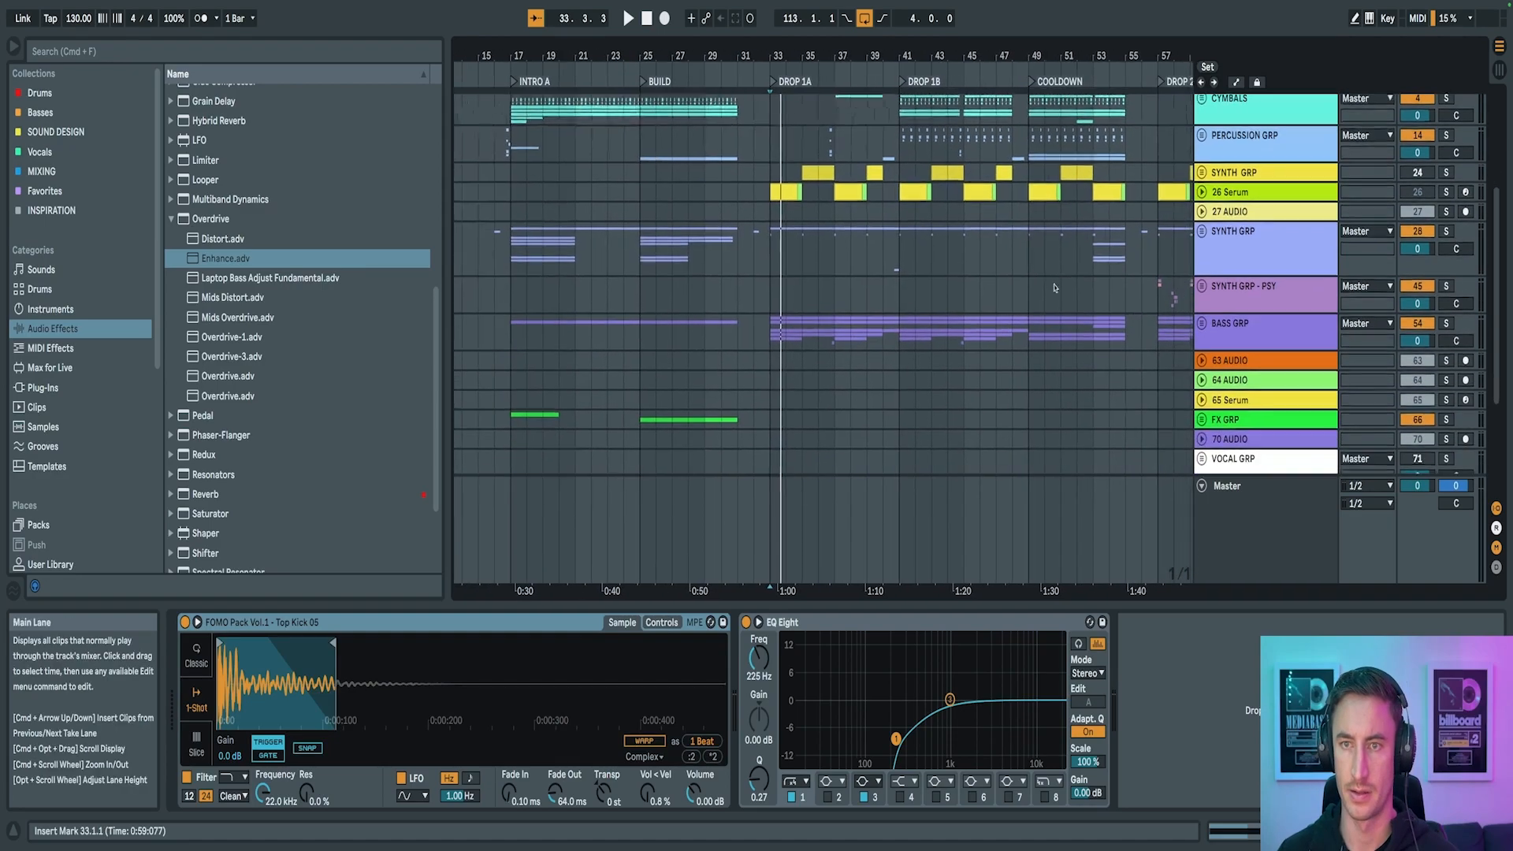
scroll(1055, 288, "up", 3)
scroll(1103, 268, "down", 2)
left_click(1199, 249)
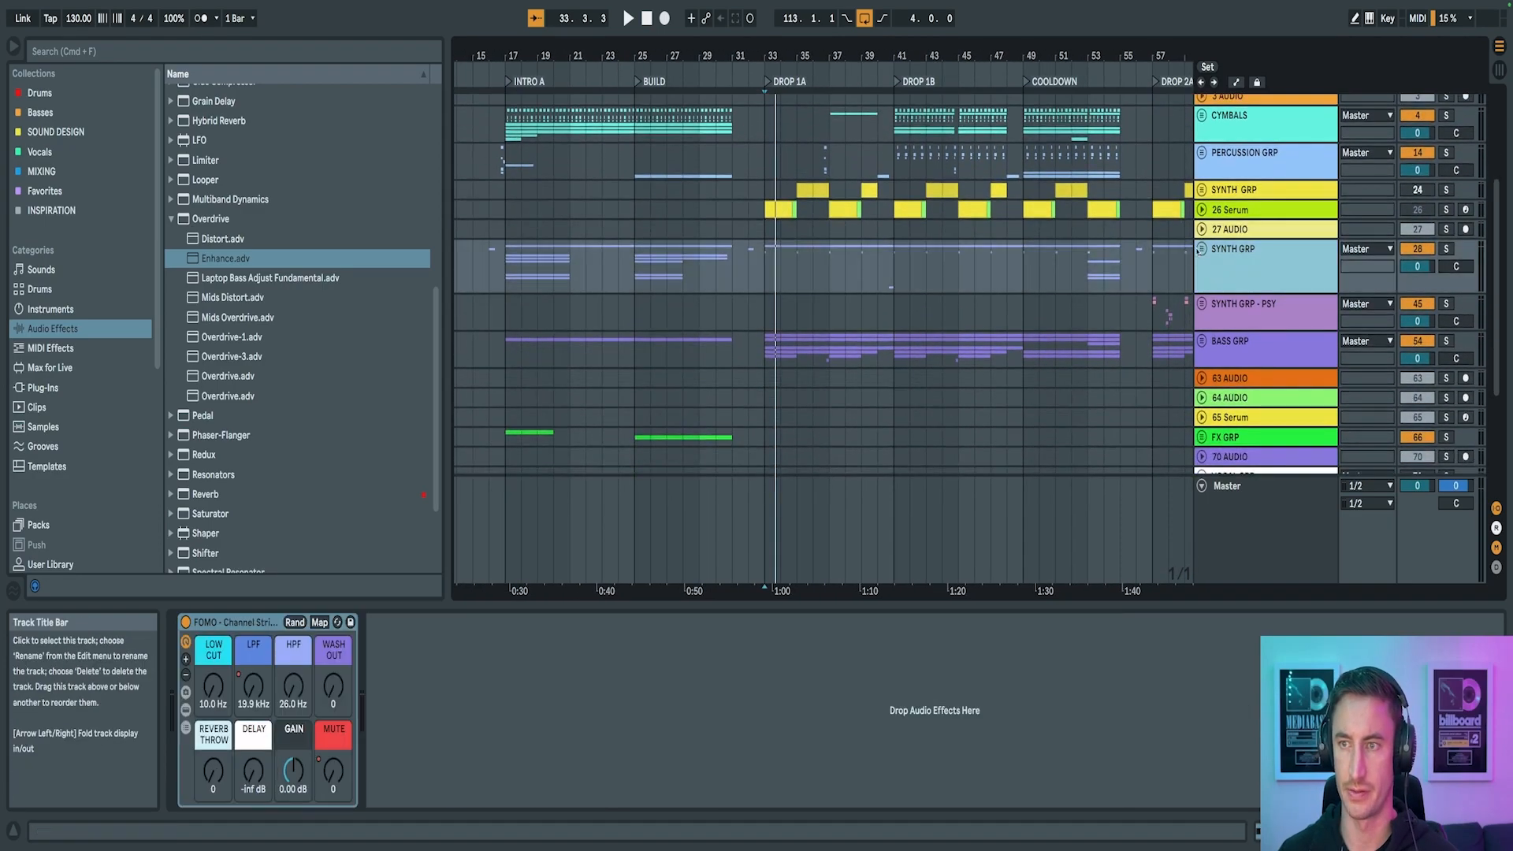
left_click(1200, 250)
scroll(905, 324, "down", 5)
Set the insert mark at 33.2.3 on LEAD 02 in DROP 1A, solo the track and audition it
left_click_drag(767, 54, 793, 260)
left_click(787, 261)
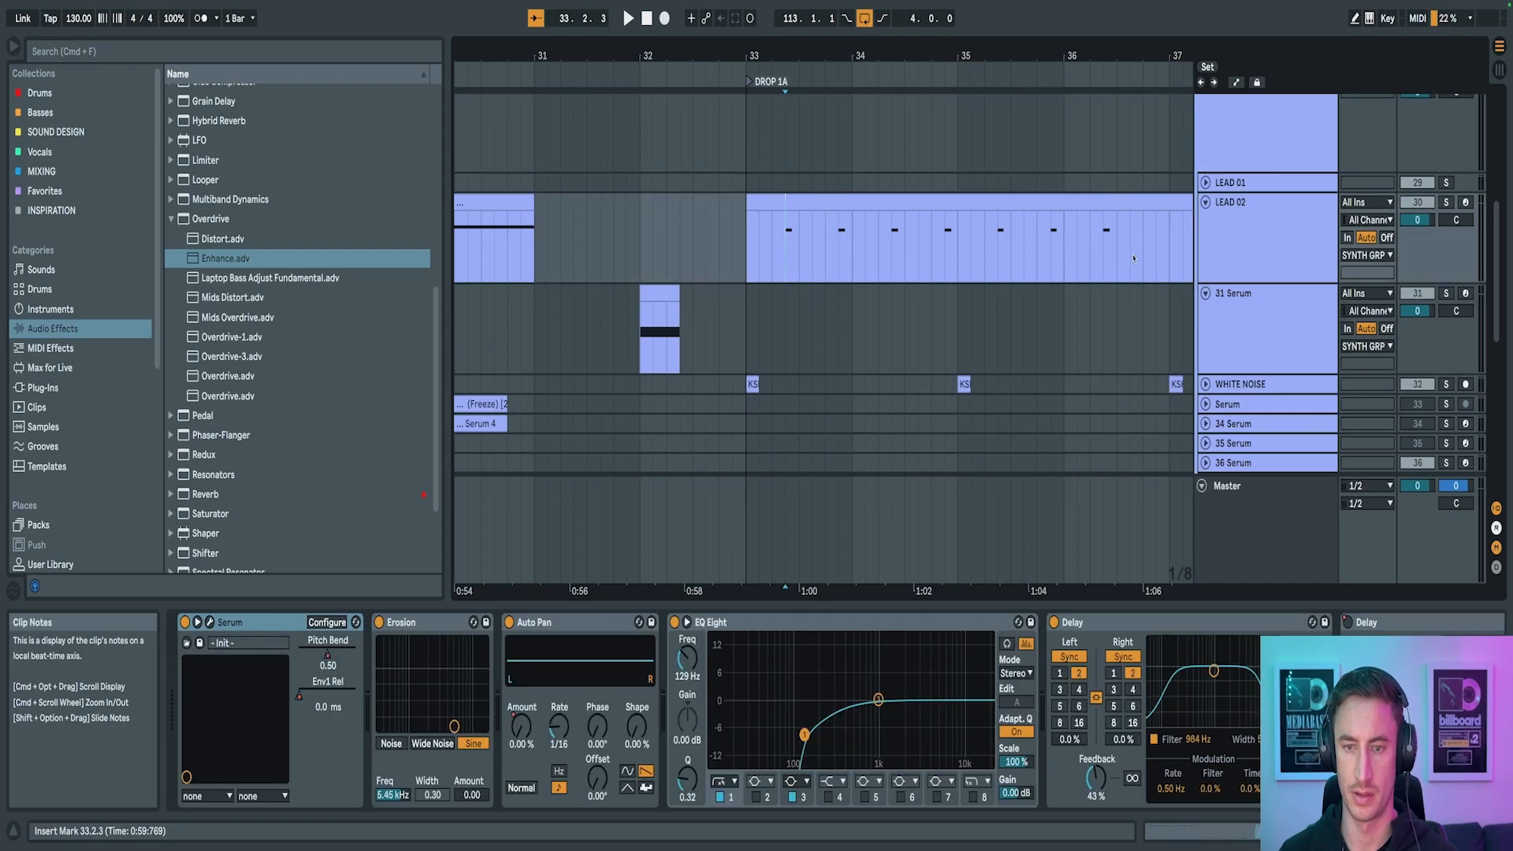
left_click(1446, 202)
key("space")
key("space")
key("space")
key("space")
left_click(1256, 229)
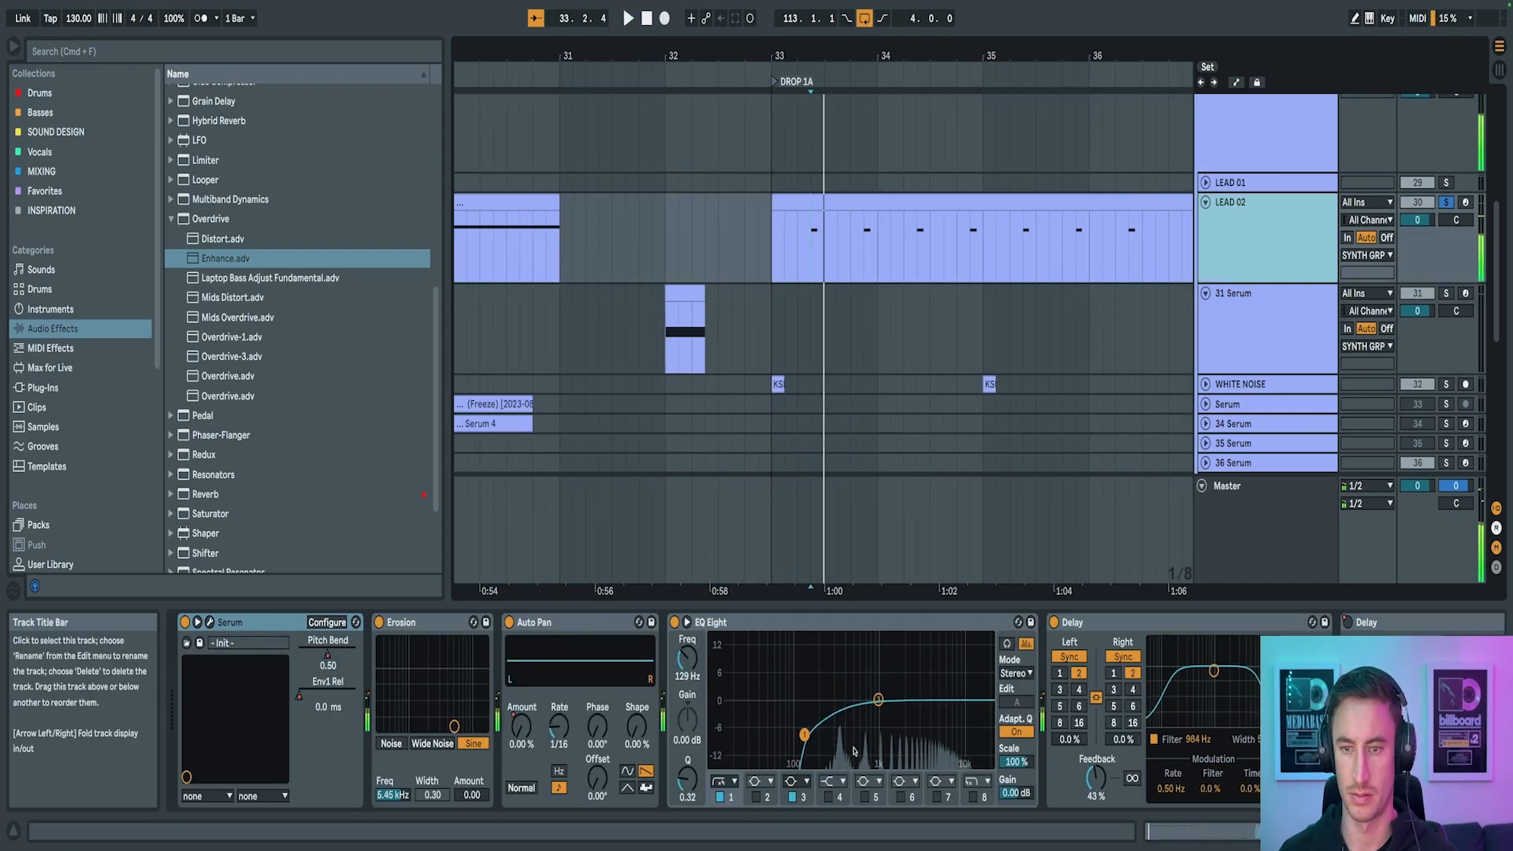
Review LEAD 02's device chain, collapse its FOMO stock sidechain reverb rack and audition the lead
scroll(848, 713, "down", 10)
scroll(847, 713, "up", 8)
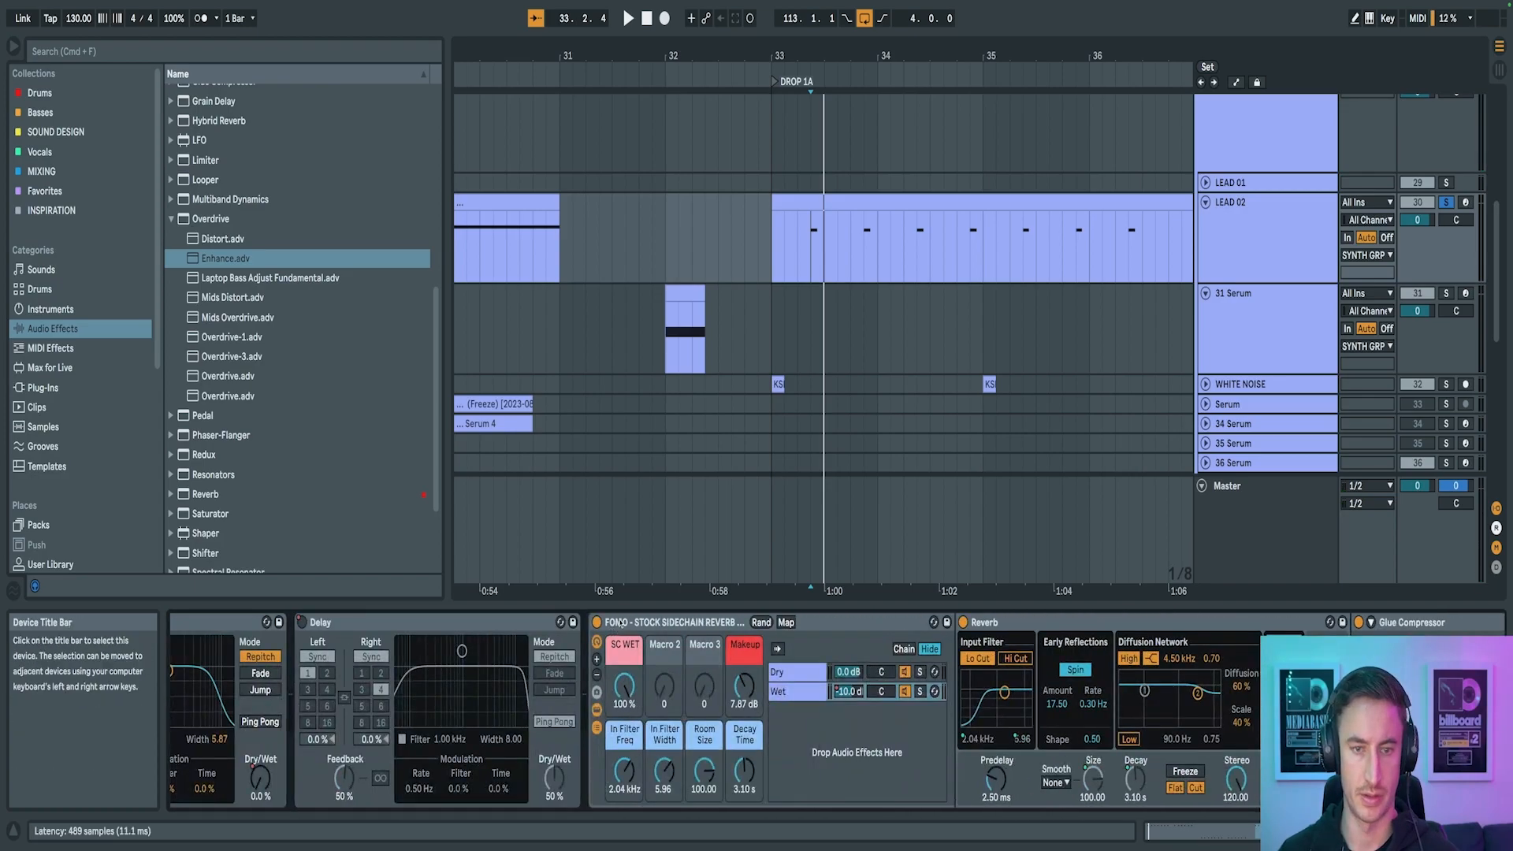
double_click(669, 623)
key("space")
key("space")
key("space")
key("space")
key("space")
key("space")
Load the Multiband Dynamics presets OTT and OTT Gain Comped in series on LEAD 02, between the second Delay and the collapsed reverb rack
left_click(171, 219)
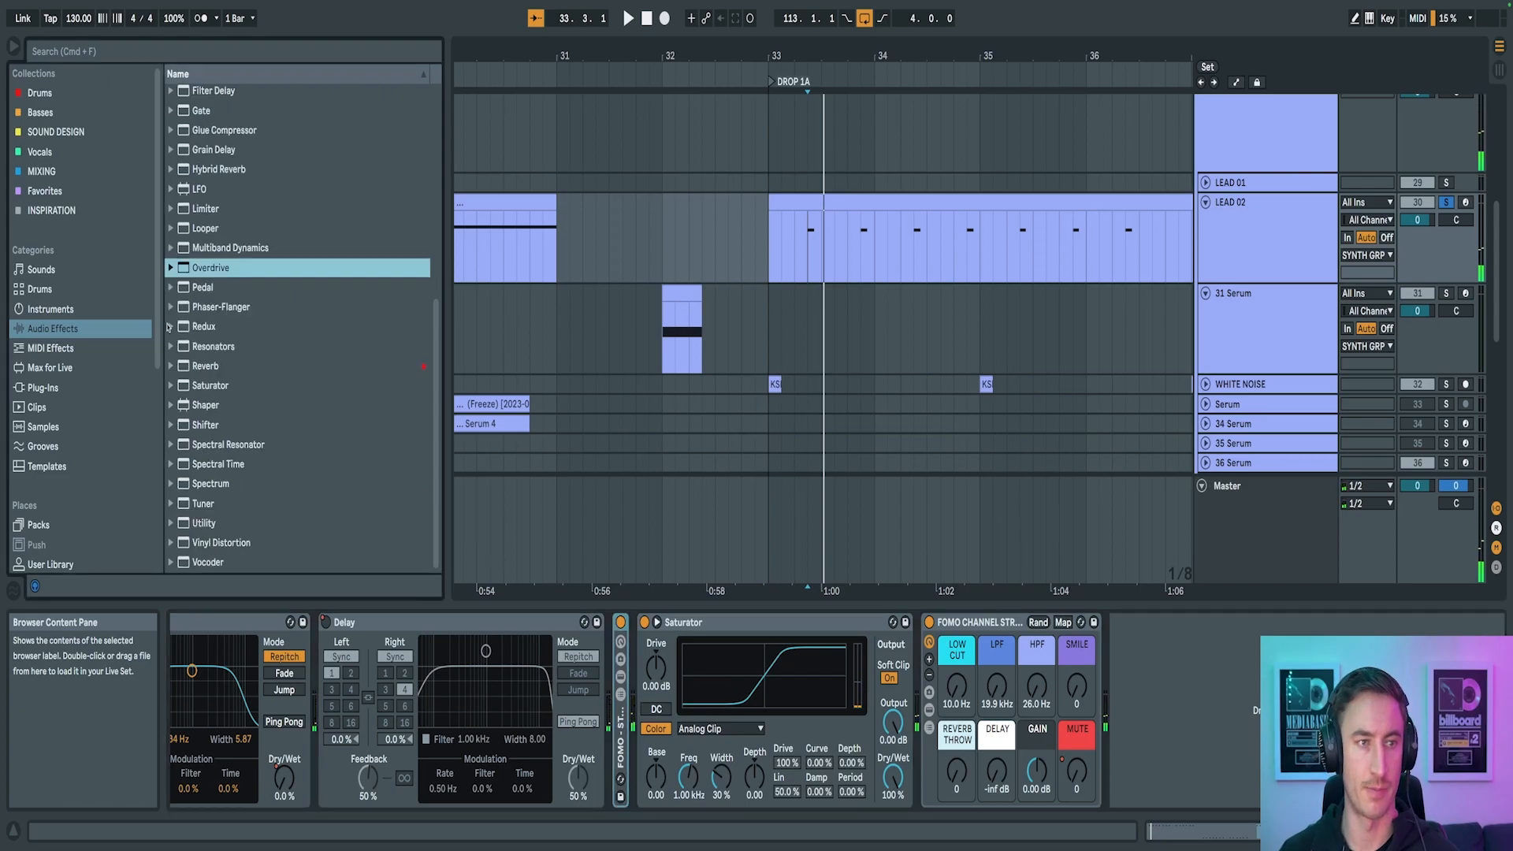
left_click(173, 249)
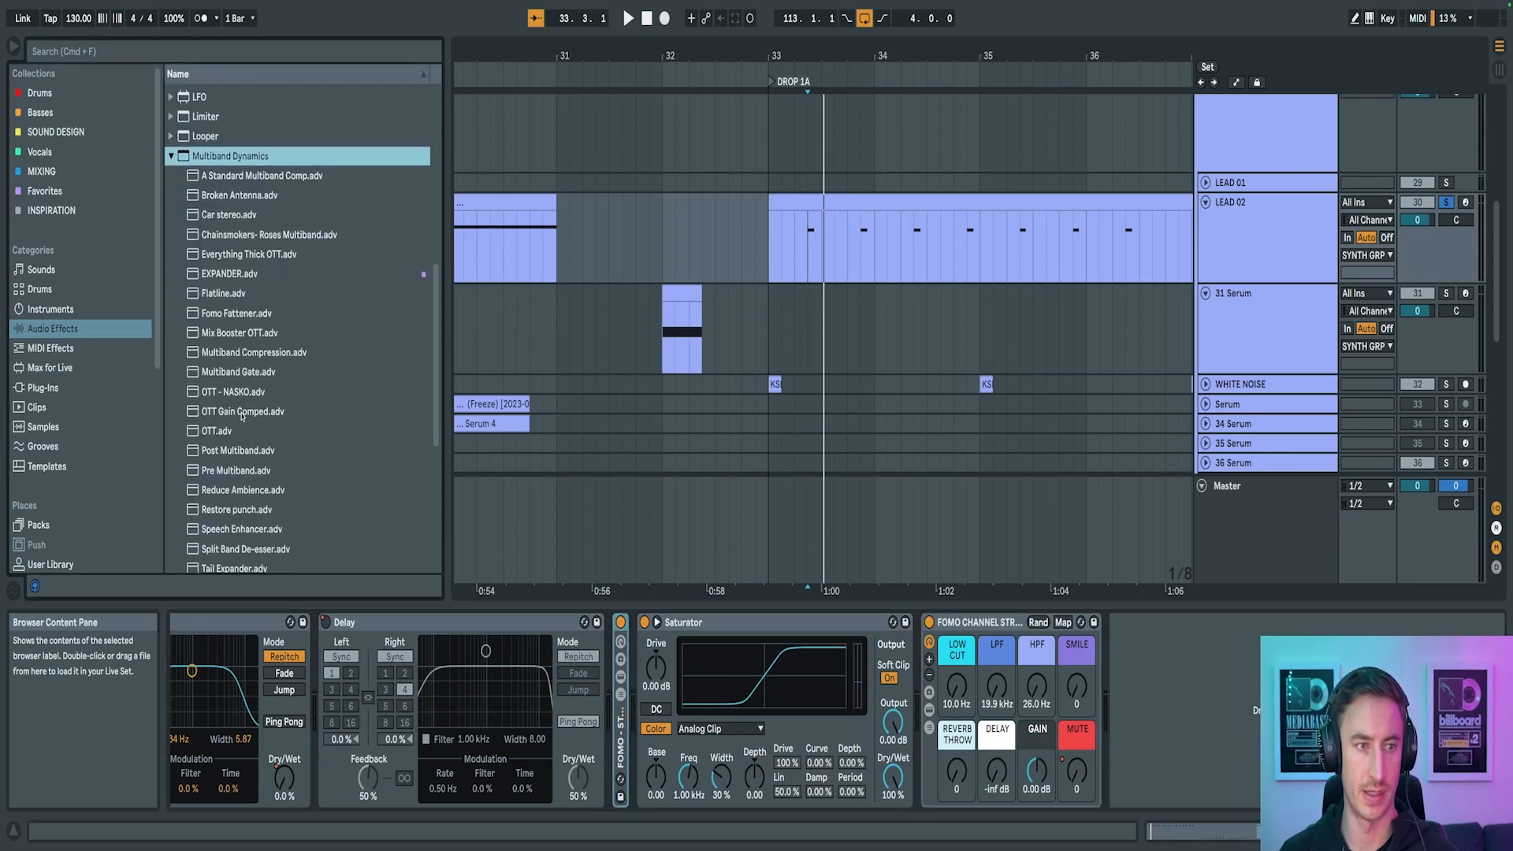
left_click_drag(223, 432, 586, 666)
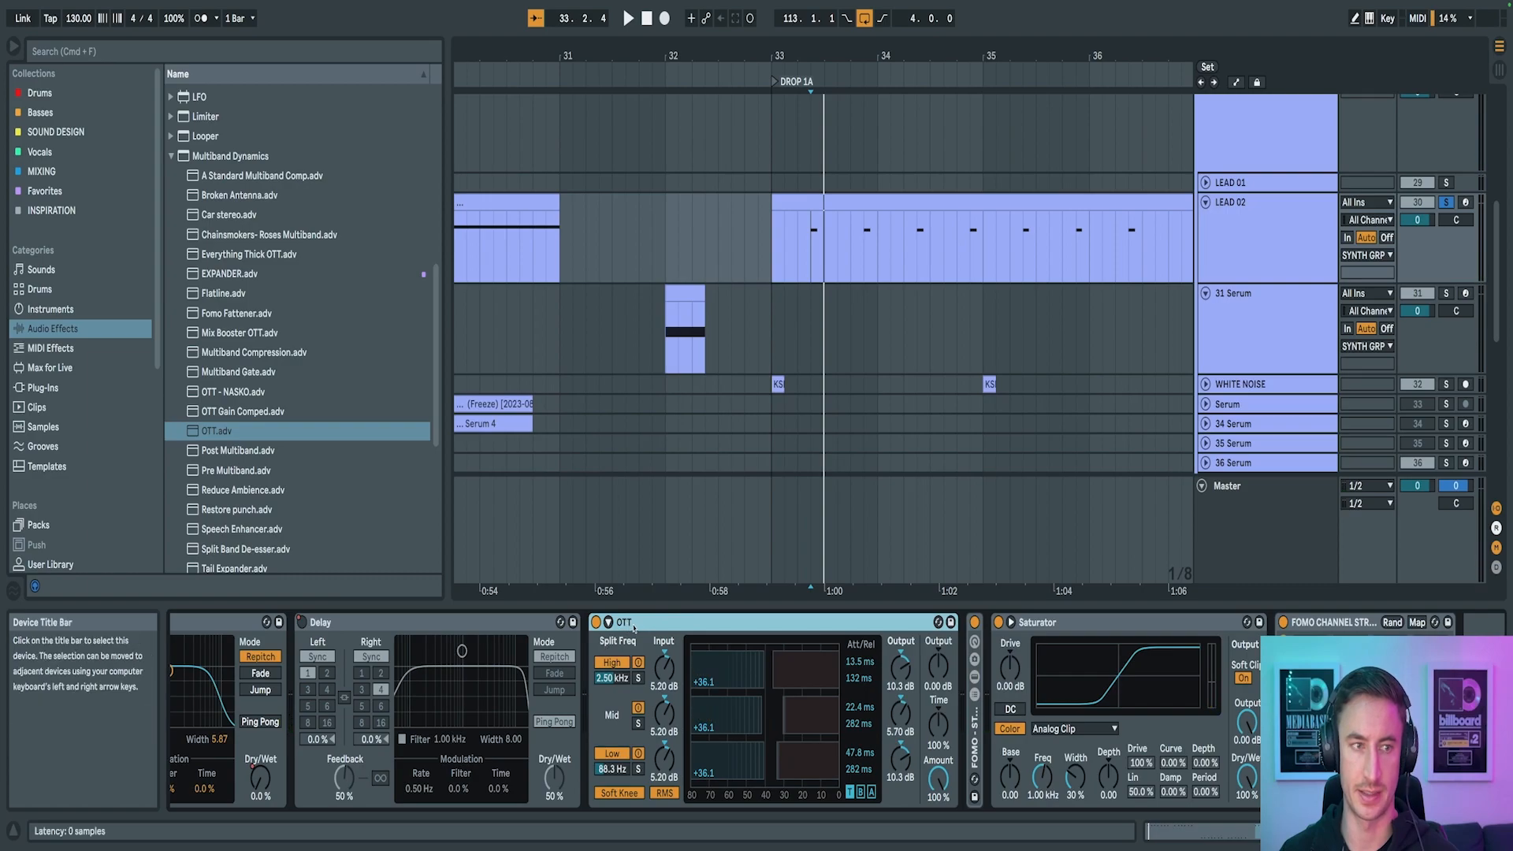
left_click_drag(254, 412, 971, 668)
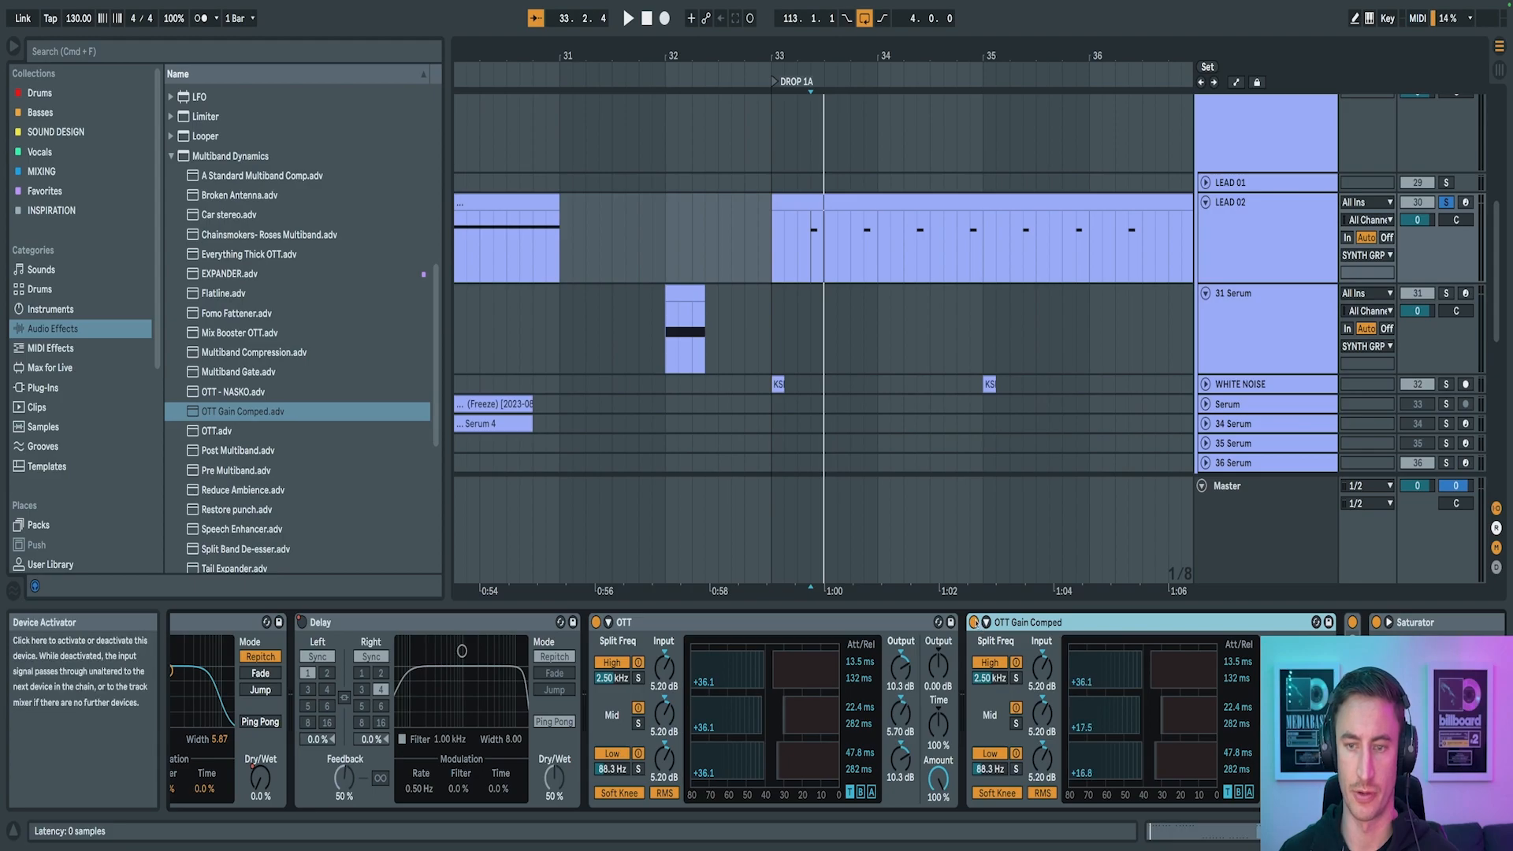
Compare the lead with OTT on and off, then leave OTT bypassed and OTT Gain Comped active
left_click(697, 634)
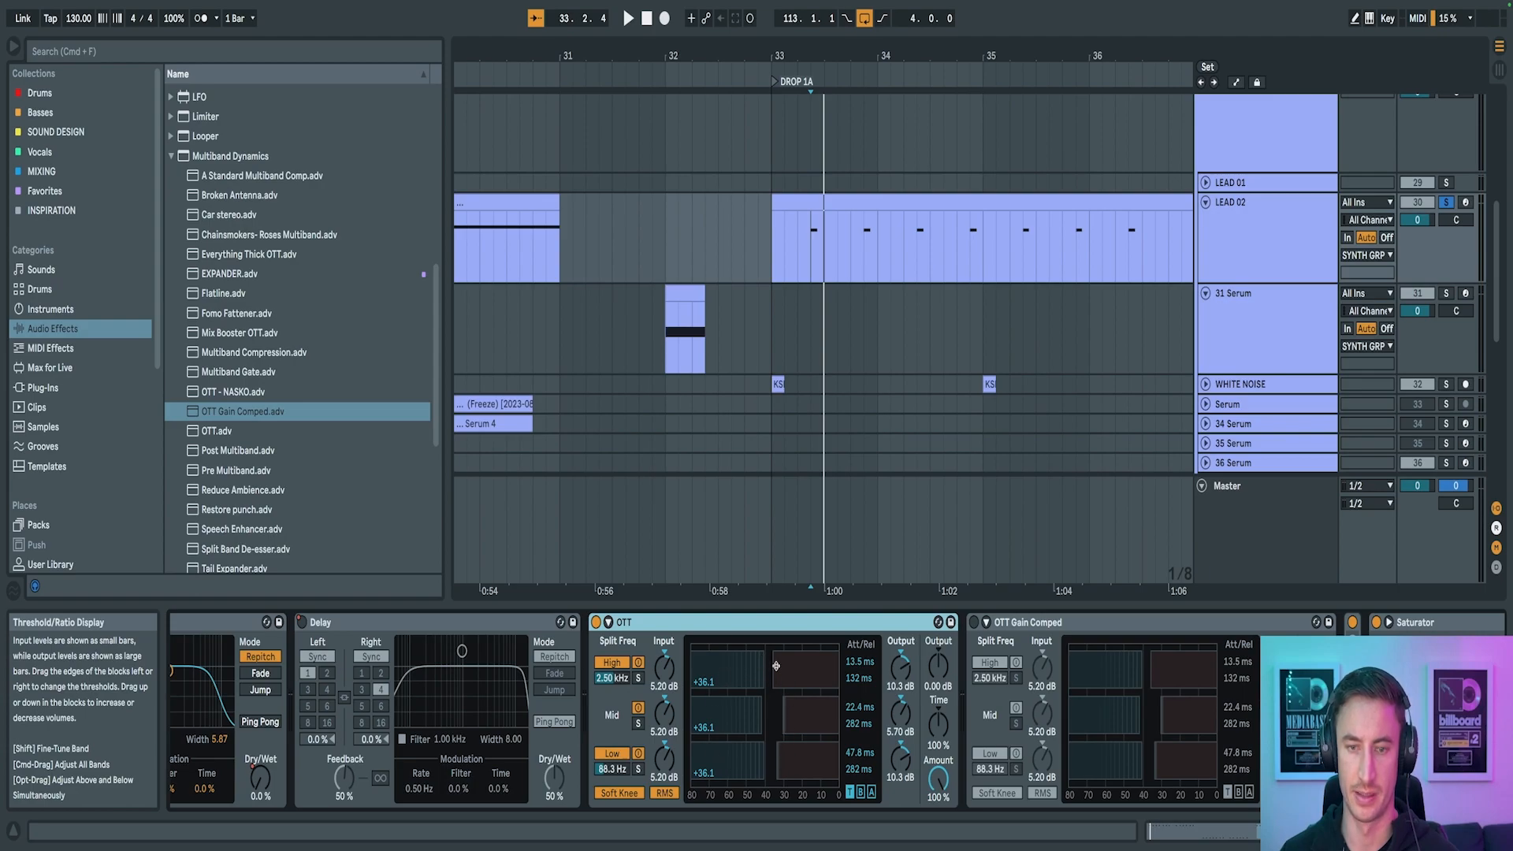
left_click(936, 672)
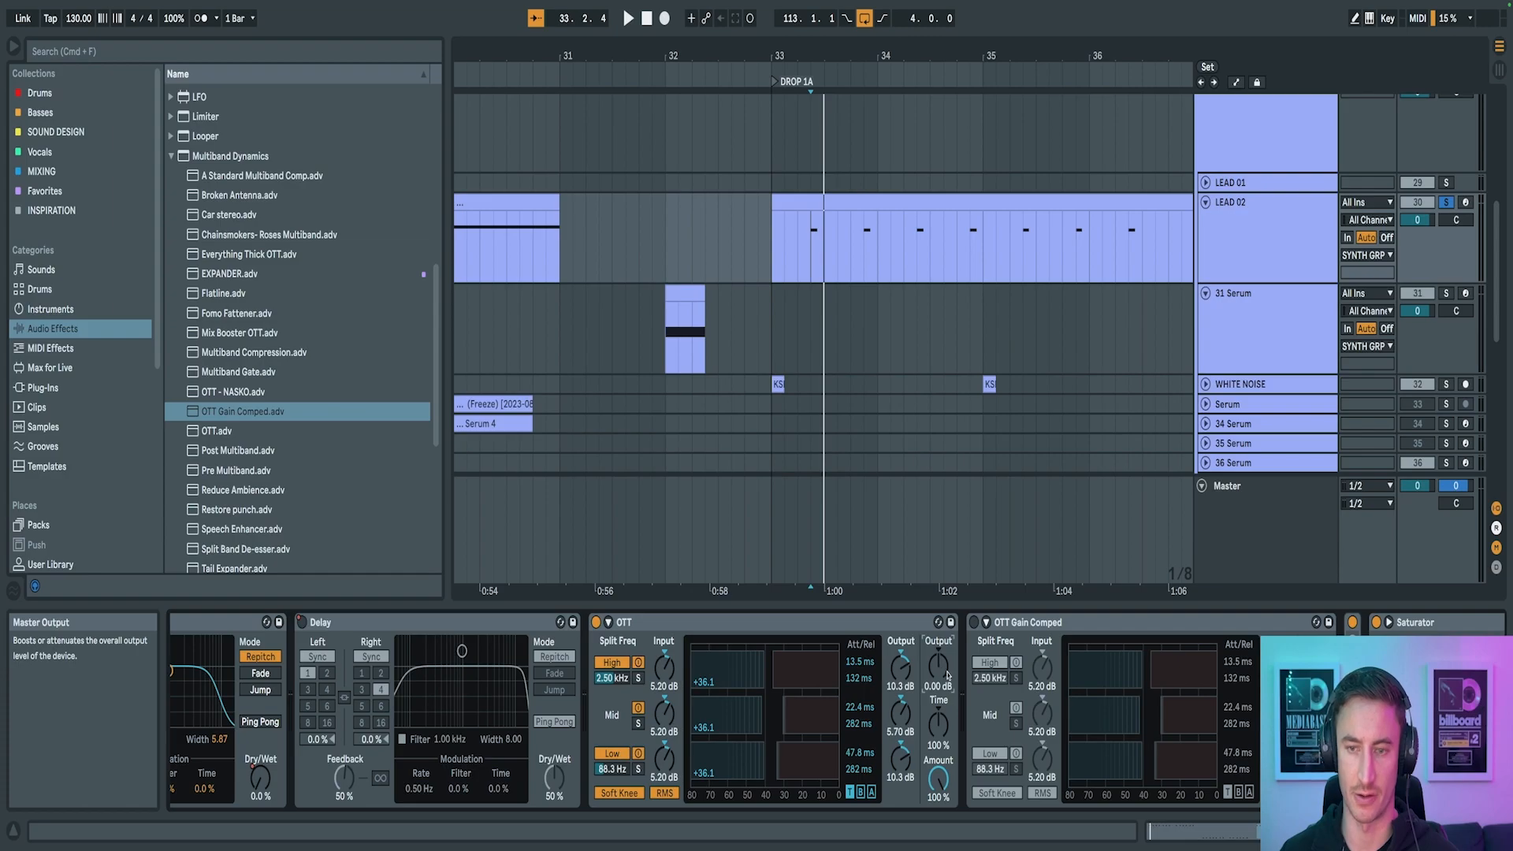
left_click(595, 622)
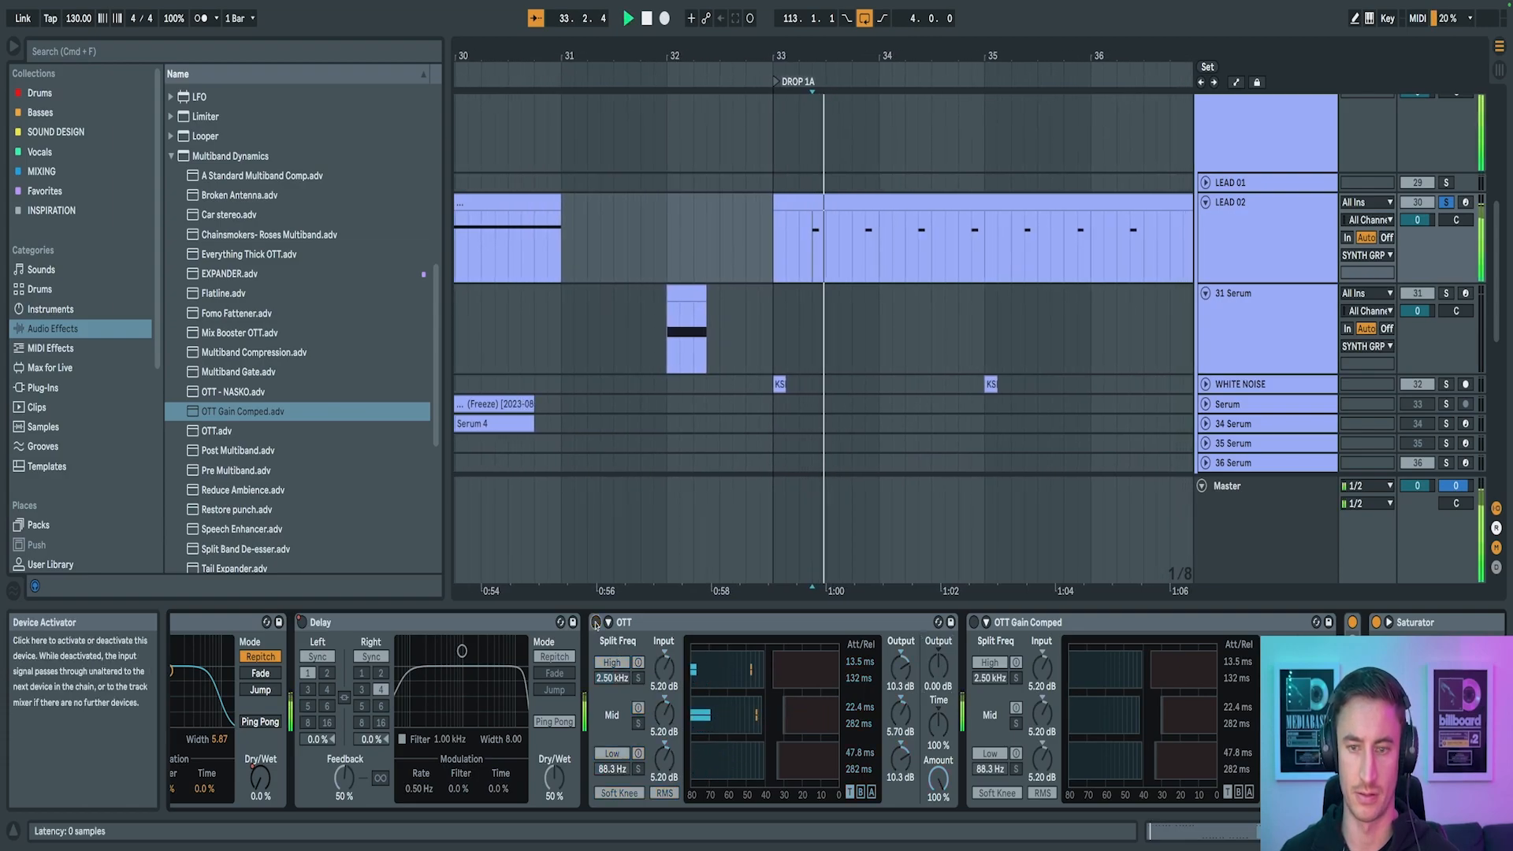
left_click(595, 622)
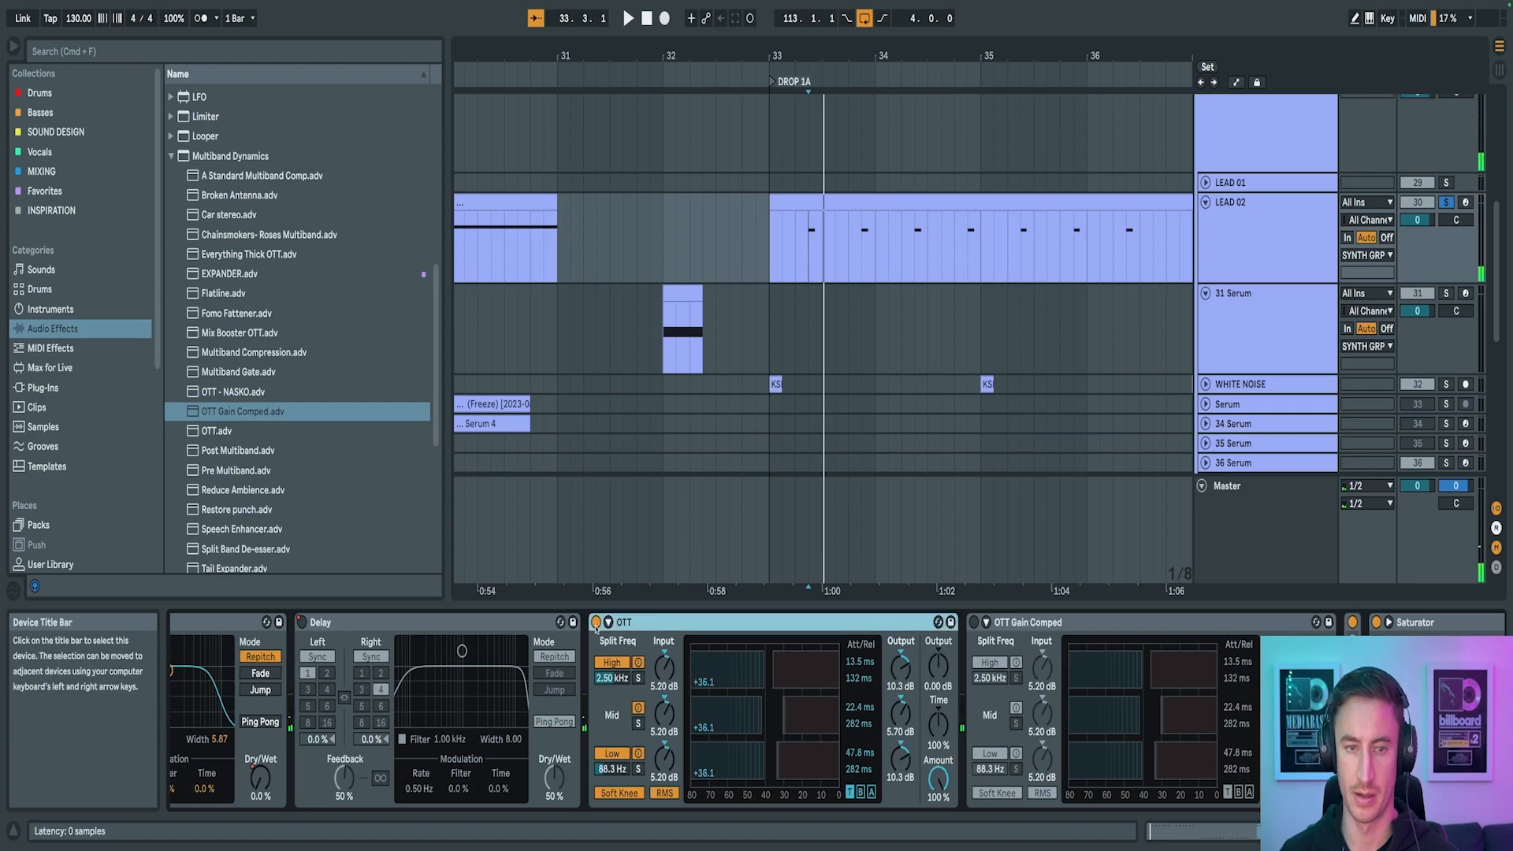
scroll(973, 651, "right", 3)
left_click(898, 622)
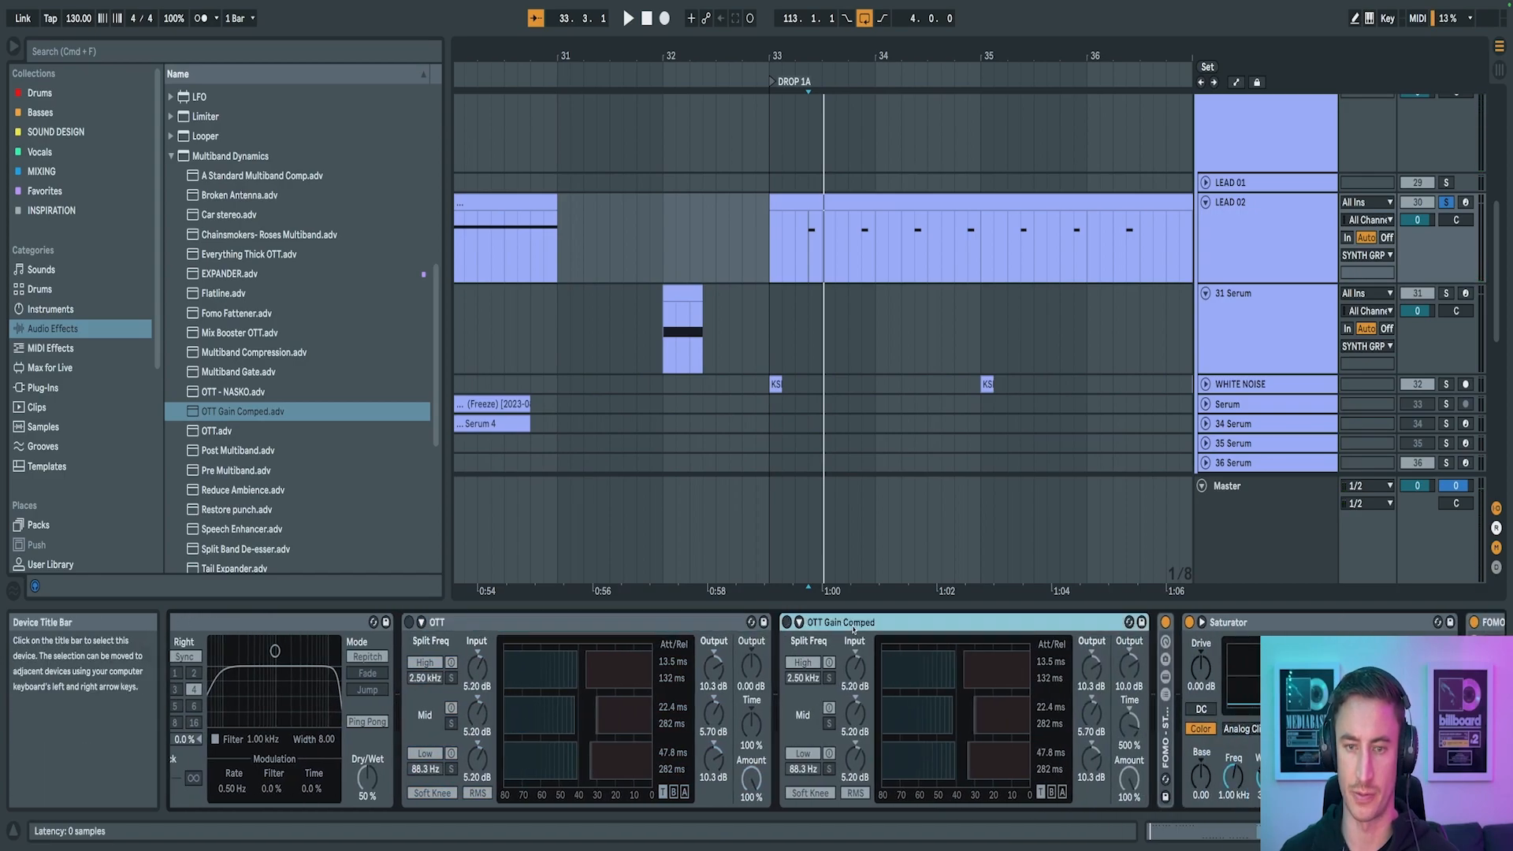
left_click(786, 622)
Save the current OTT Gain Comped device settings to its preset of the same name in the User Library
scroll(1045, 697, "right", 1)
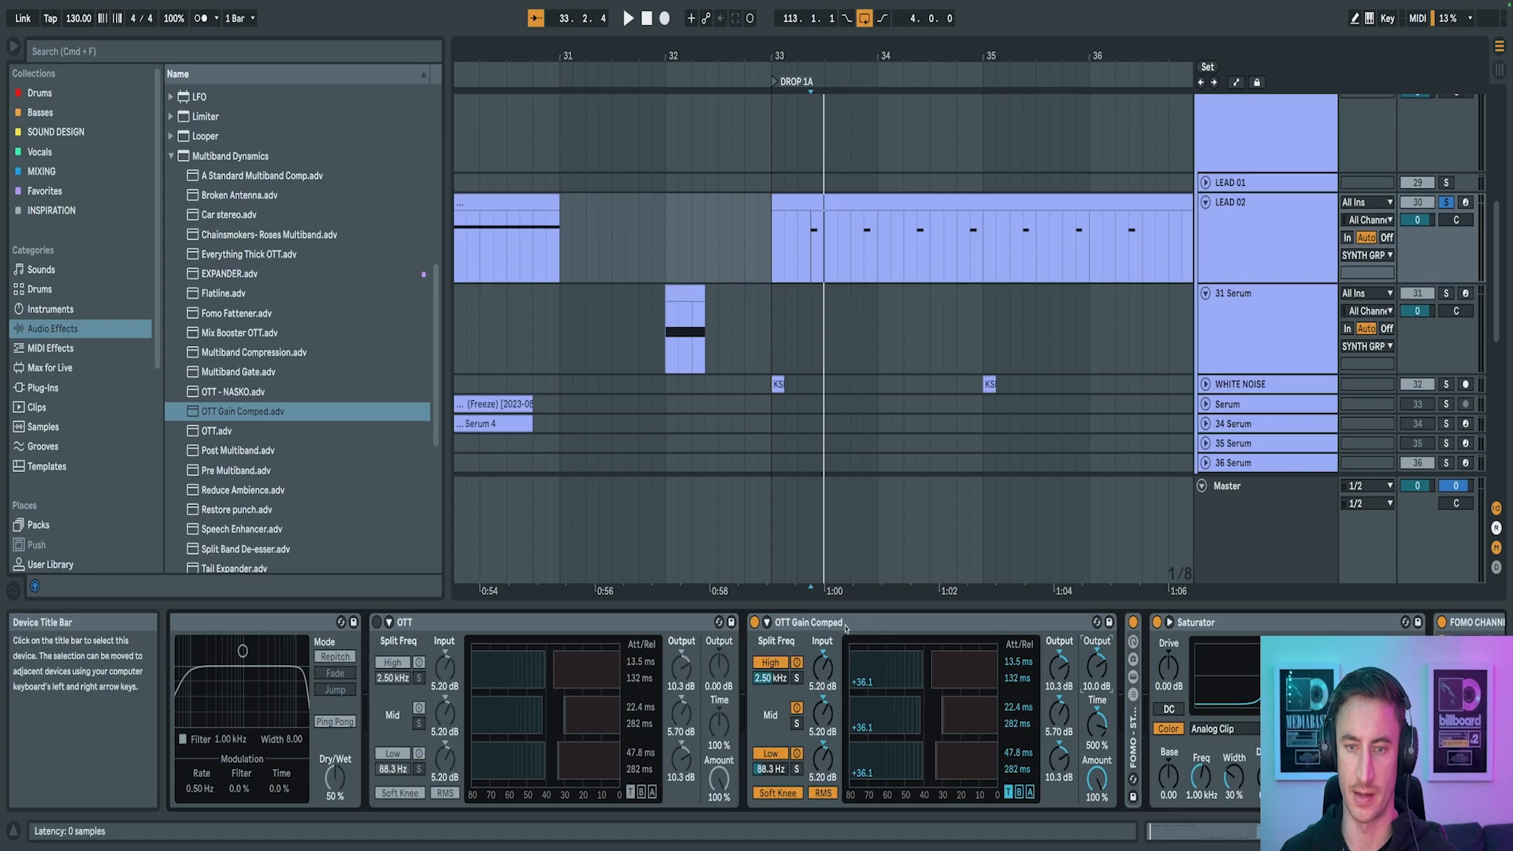
left_click(1098, 622)
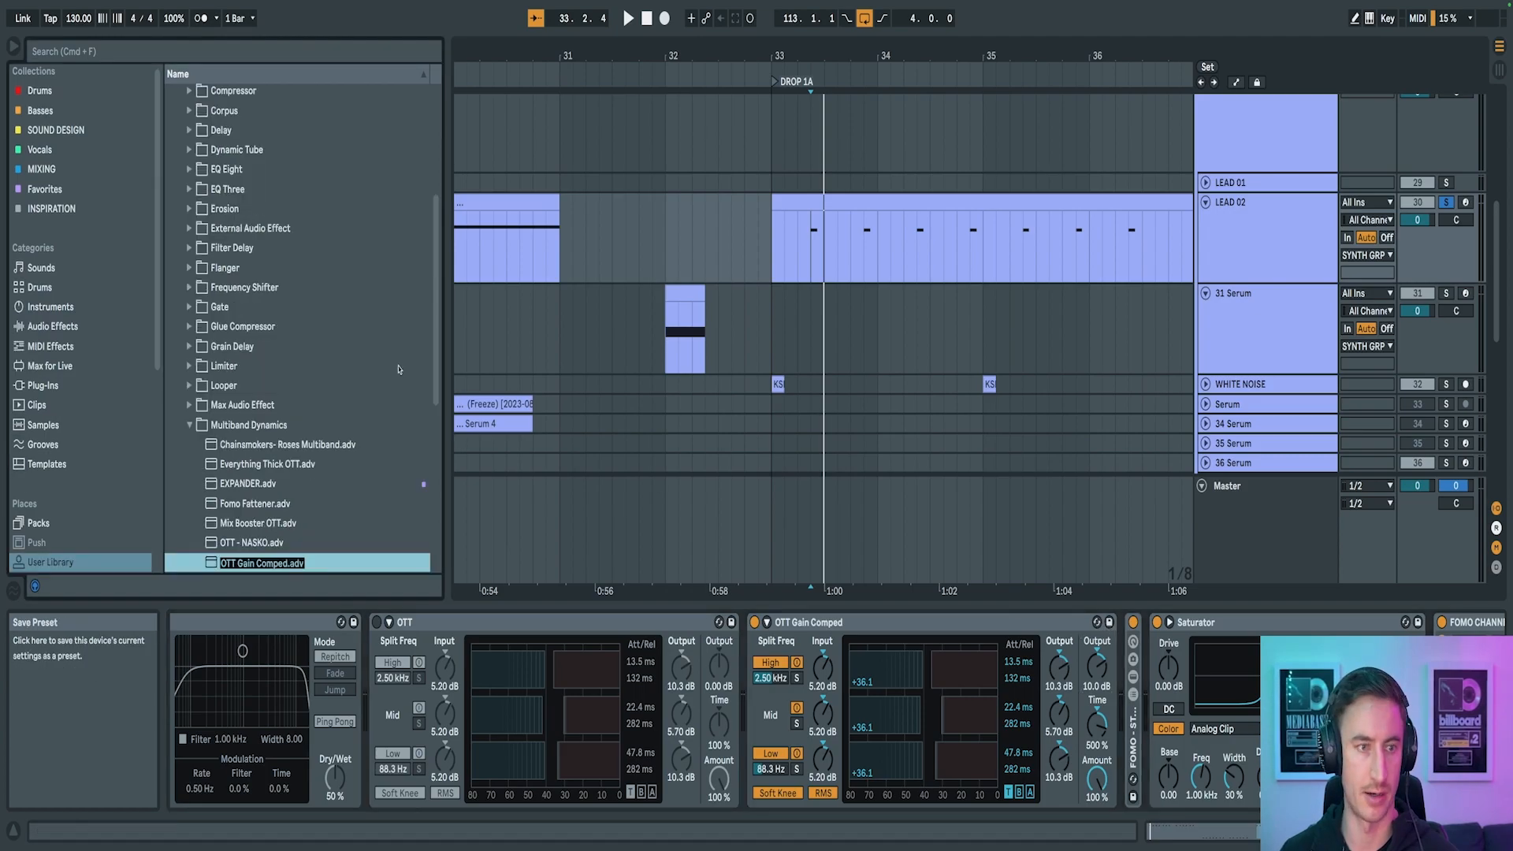
scroll(396, 453, "down", 4)
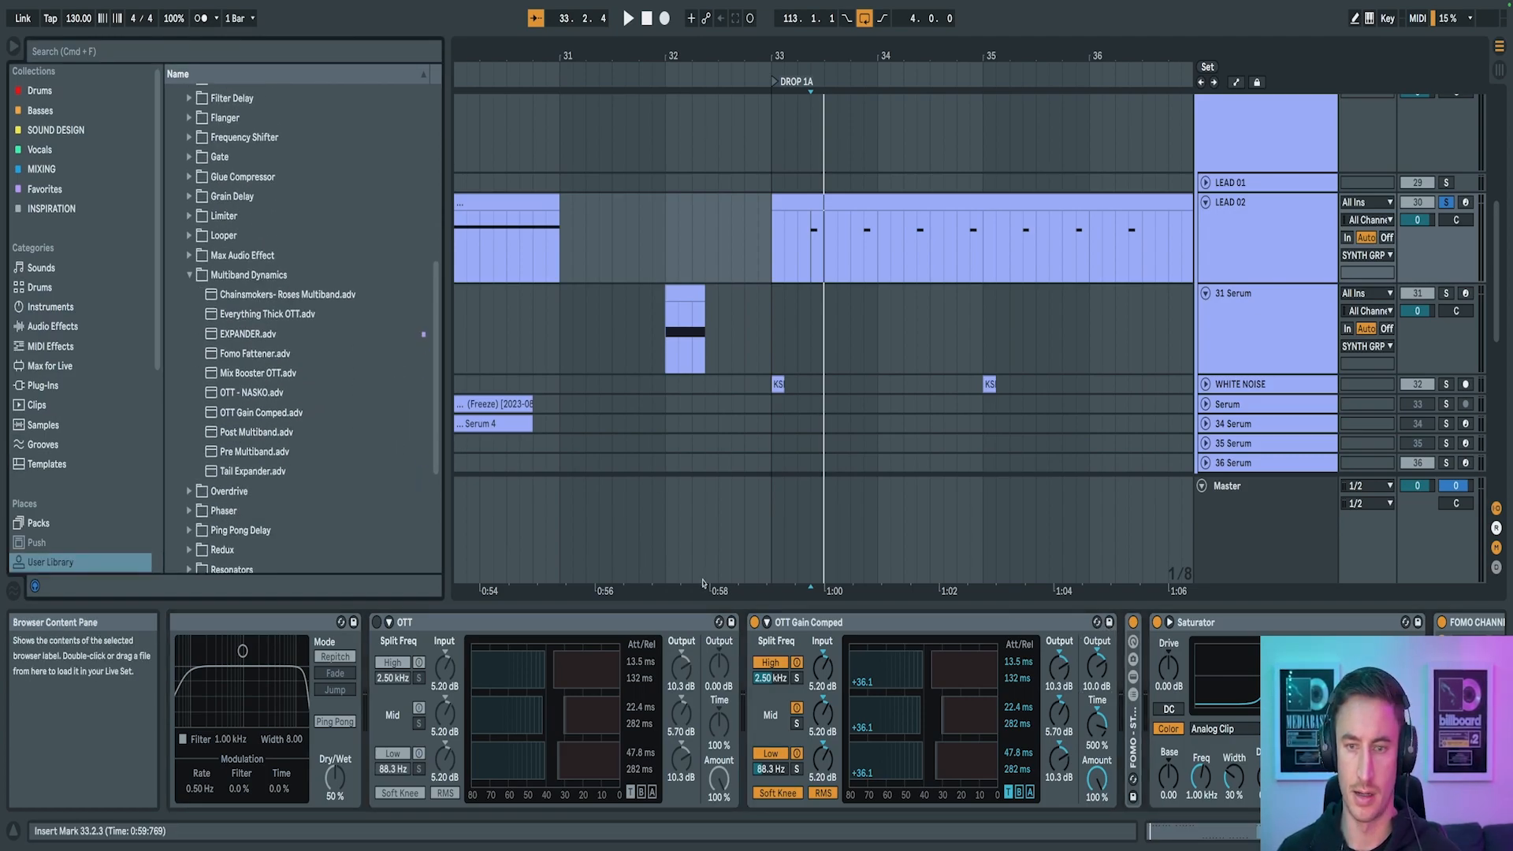
Search the browser for "satur" and insert a Saturator directly after OTT Gain Comped on LEAD 02
left_click(806, 626)
key("super+f")
type("satur")
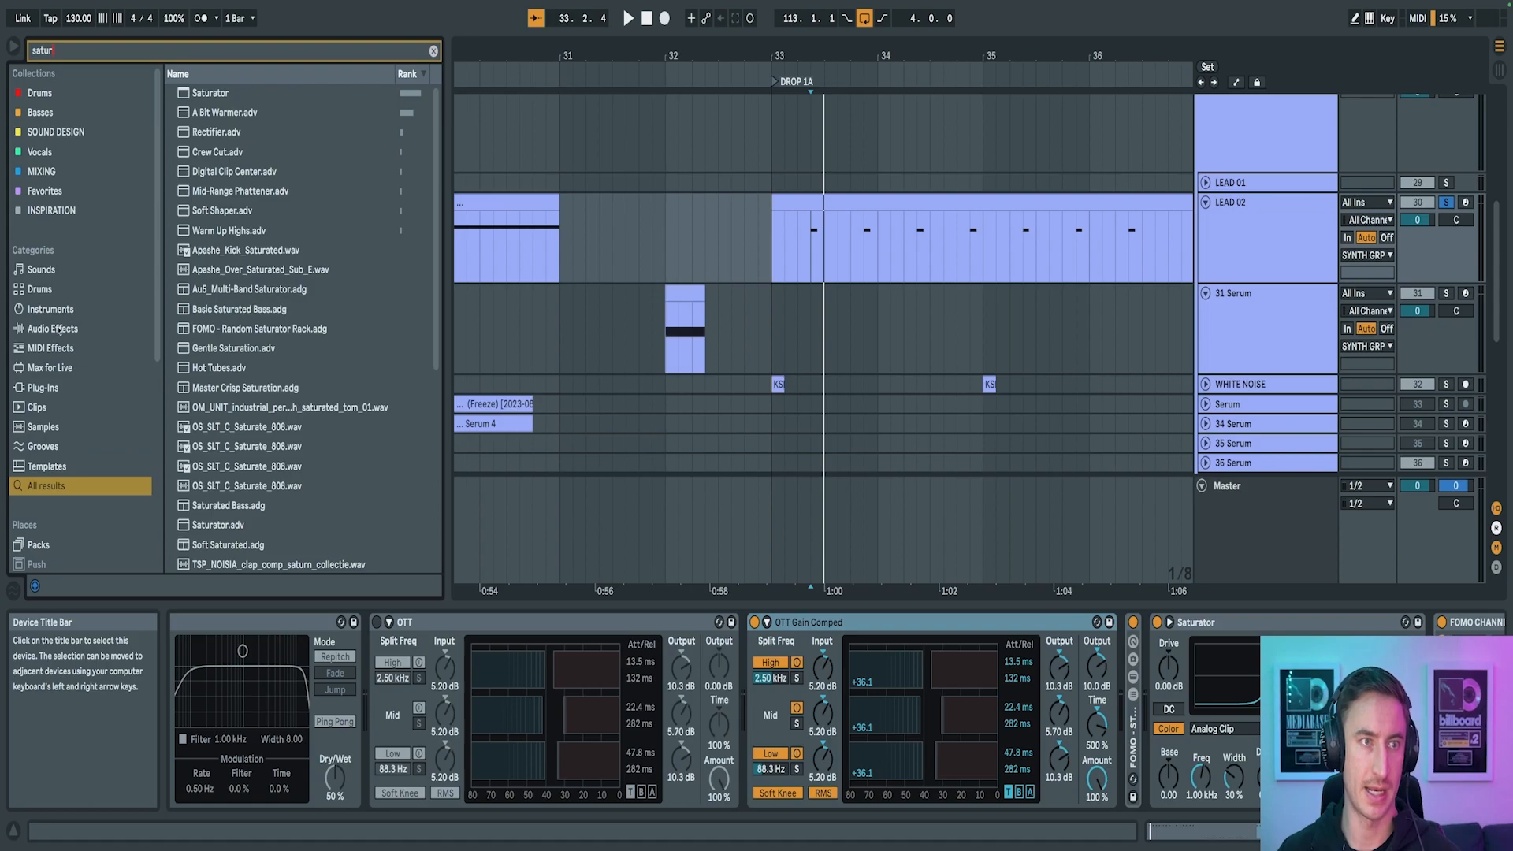
left_click_drag(210, 94, 1102, 676)
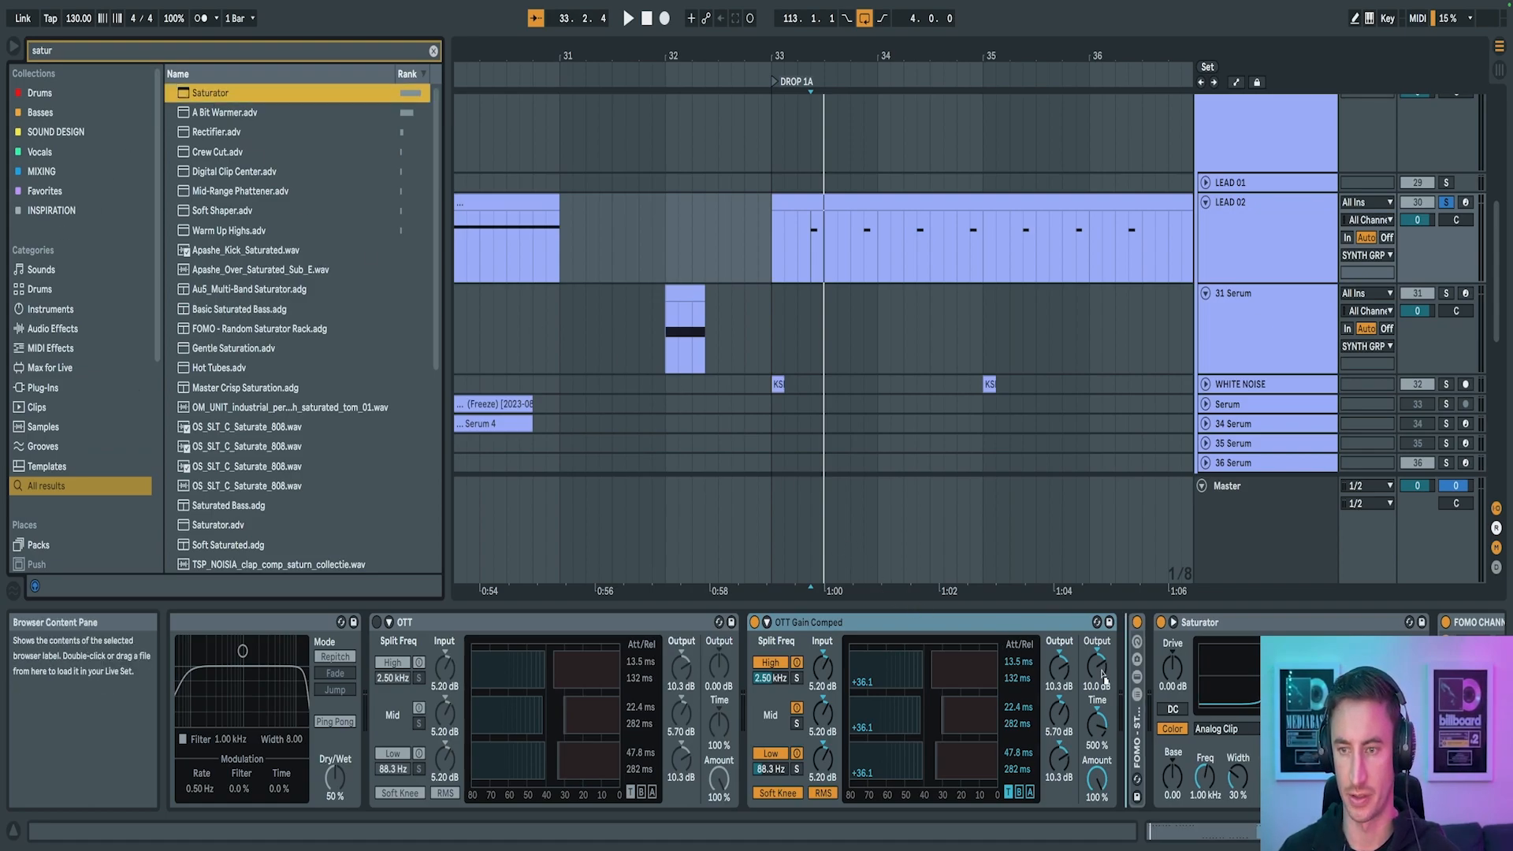
Set the OTT Gain Comped Amount to 50 % and audition the lead through the new Saturator
left_click(1059, 780)
type("50")
key("Return")
scroll(1025, 709, "right", 3)
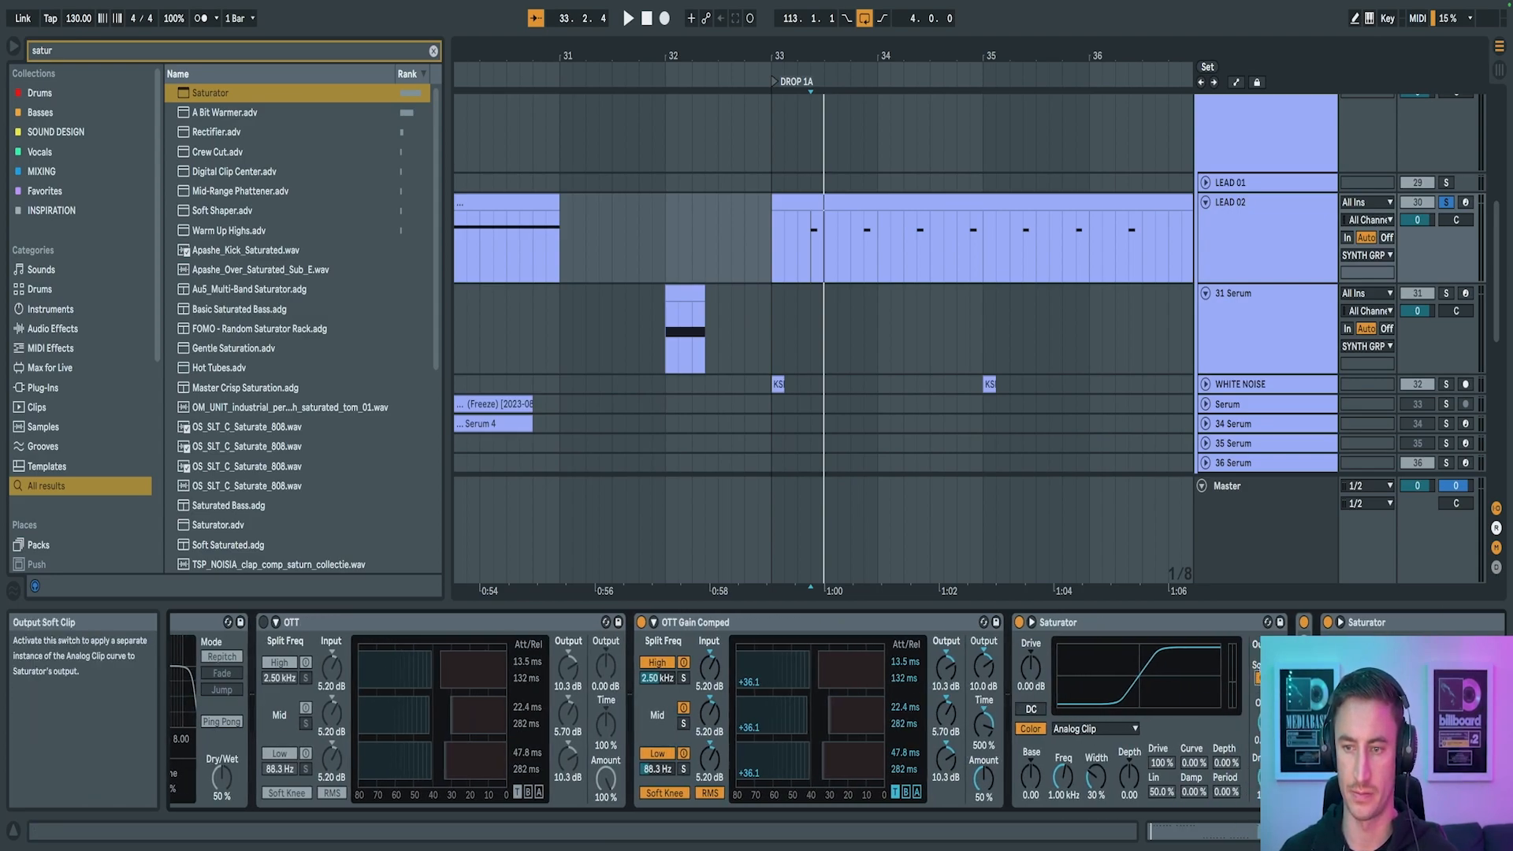
left_click(1091, 623)
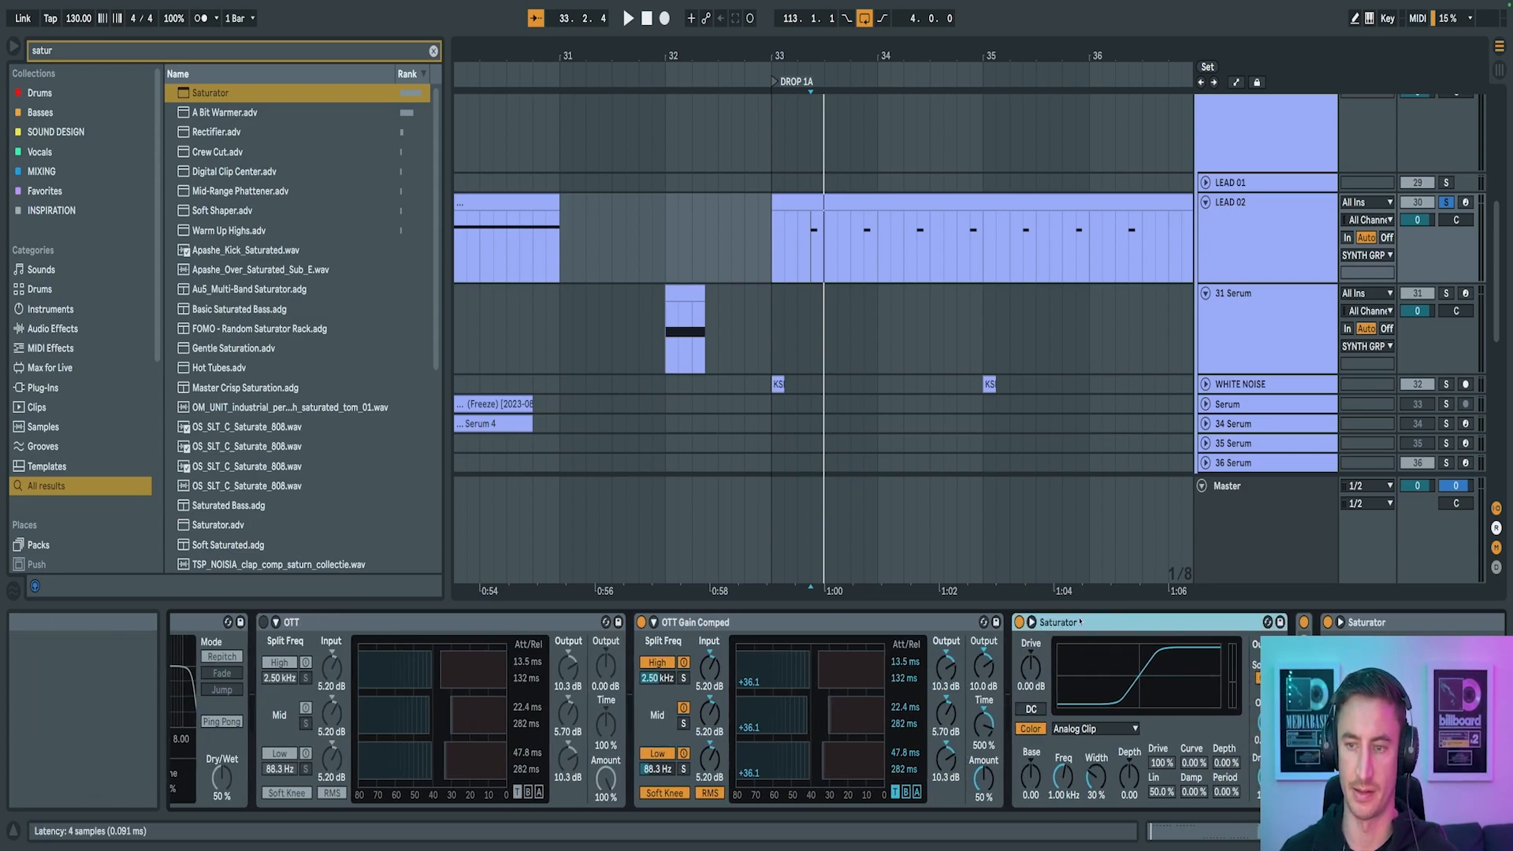
key("space")
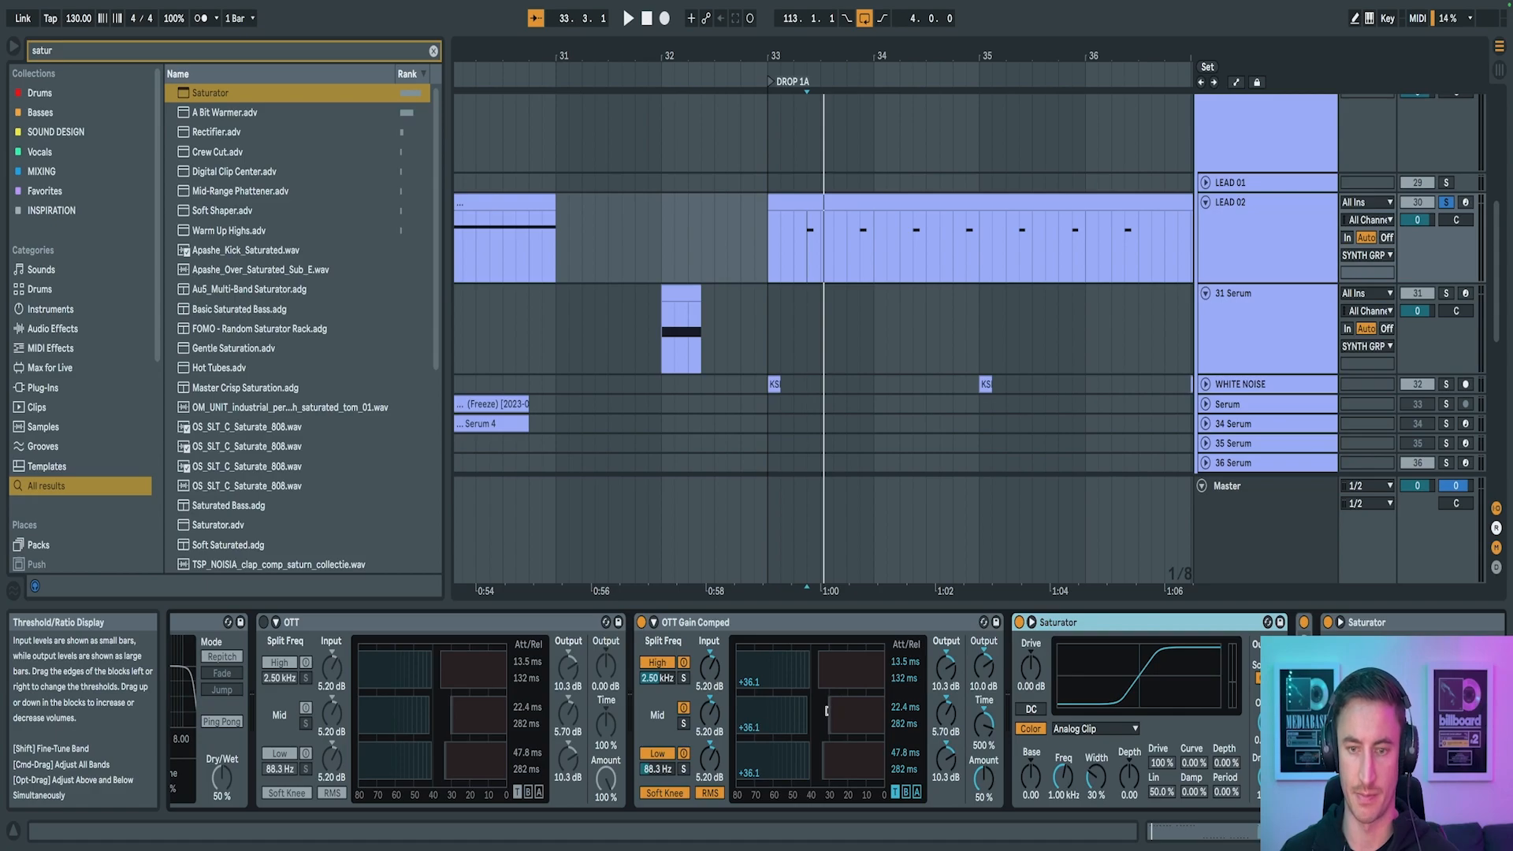
Raise the Mid band's upper threshold in OTT Gain Comped and audition the lead
mouse_move(829, 714)
left_mouse_down()
mouse_move(861, 714)
mouse_move(845, 714)
left_mouse_up()
scroll(828, 714, "left", 1)
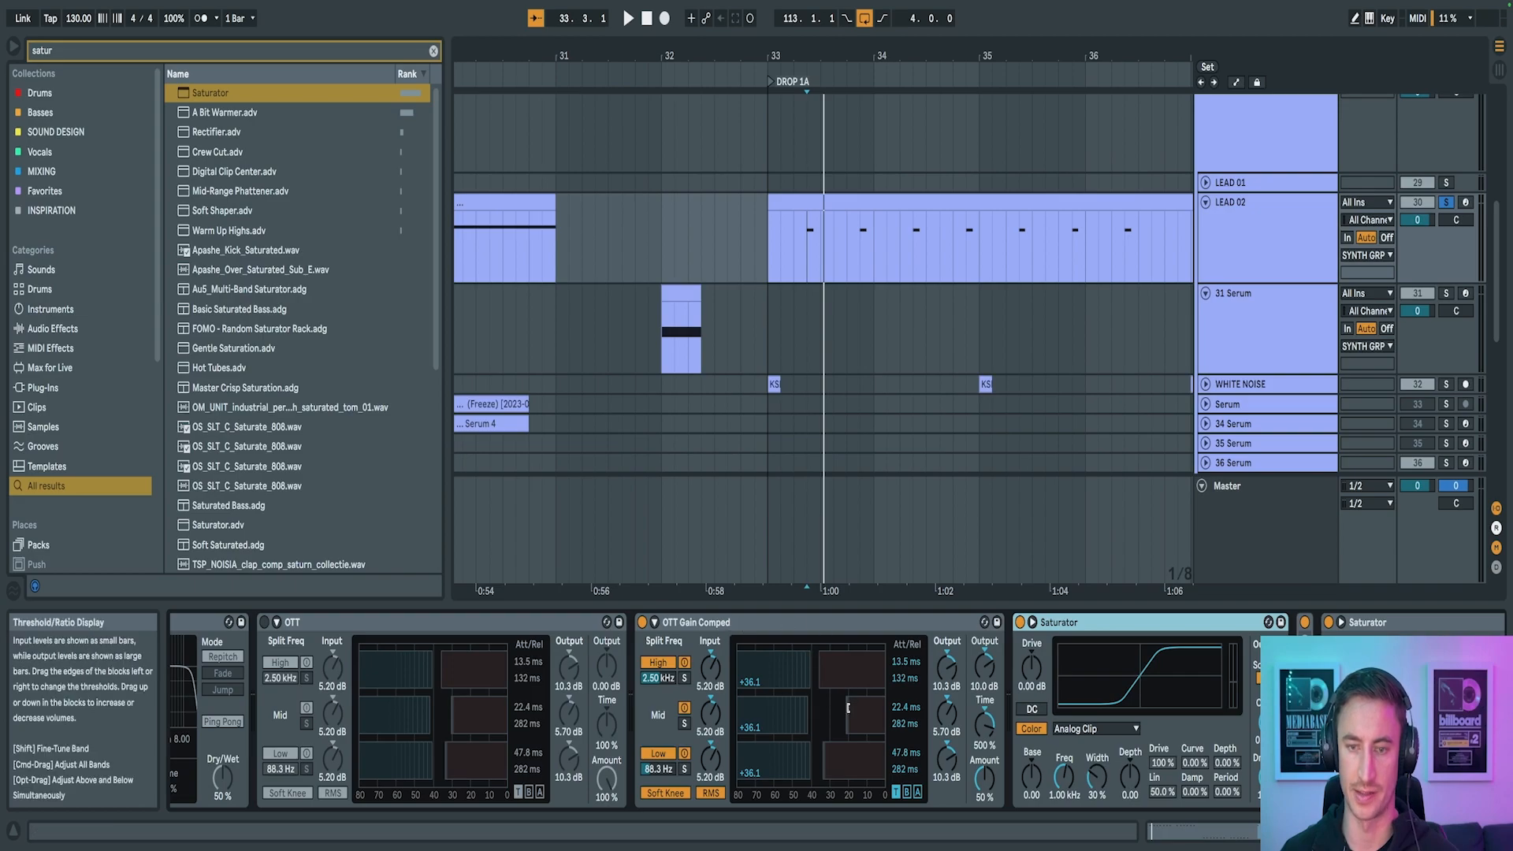
key("space")
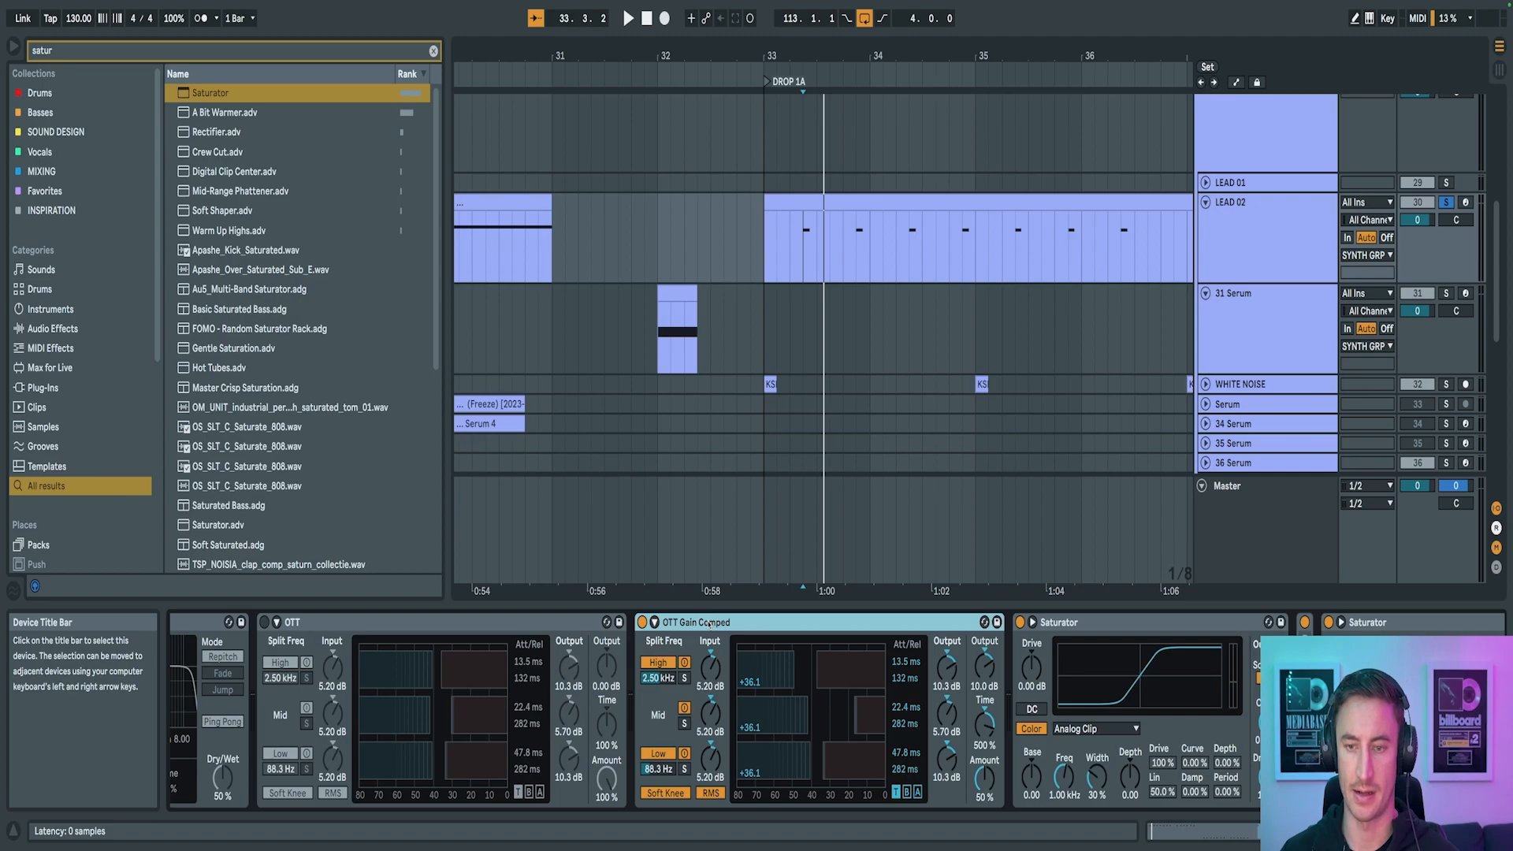
Try the OTT Gain Comped Time scaling at 1000 %, set it back to 100 %, and select the device
left_click(977, 728)
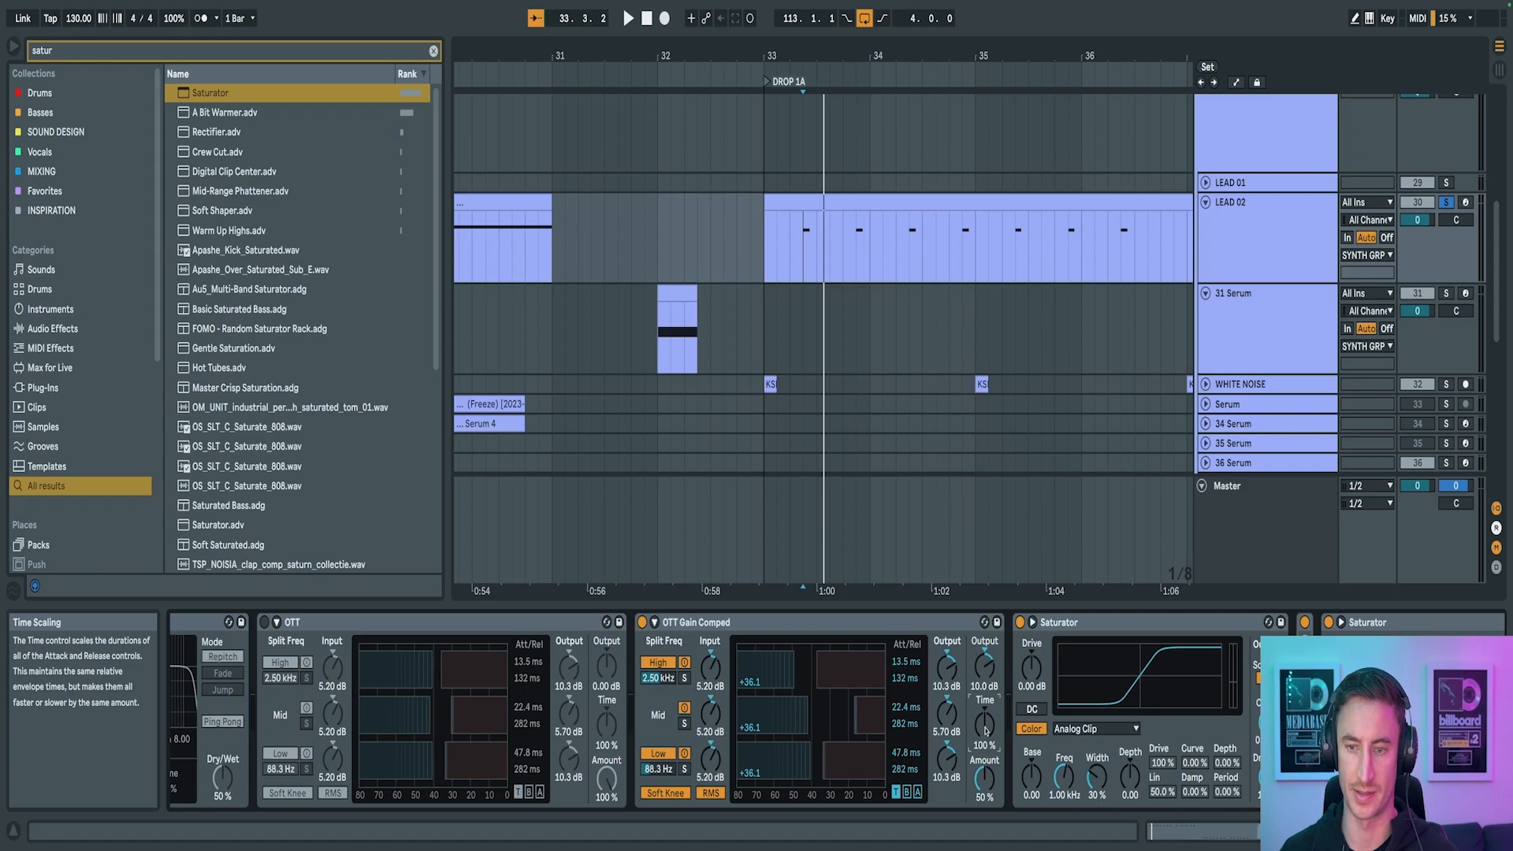
left_click_drag(985, 731, 985, 732)
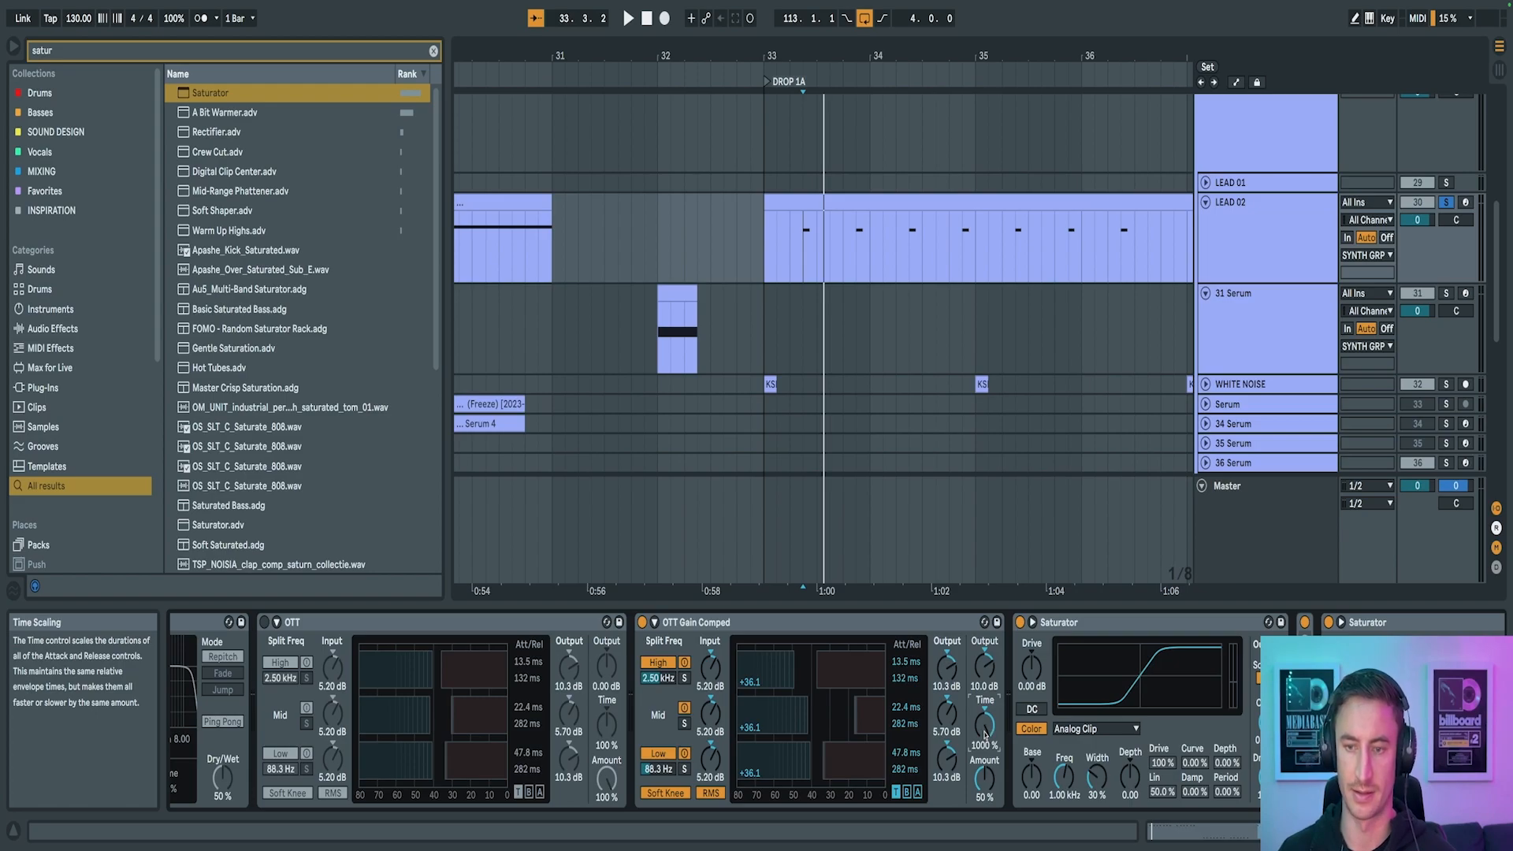
left_click_drag(984, 732, 984, 733)
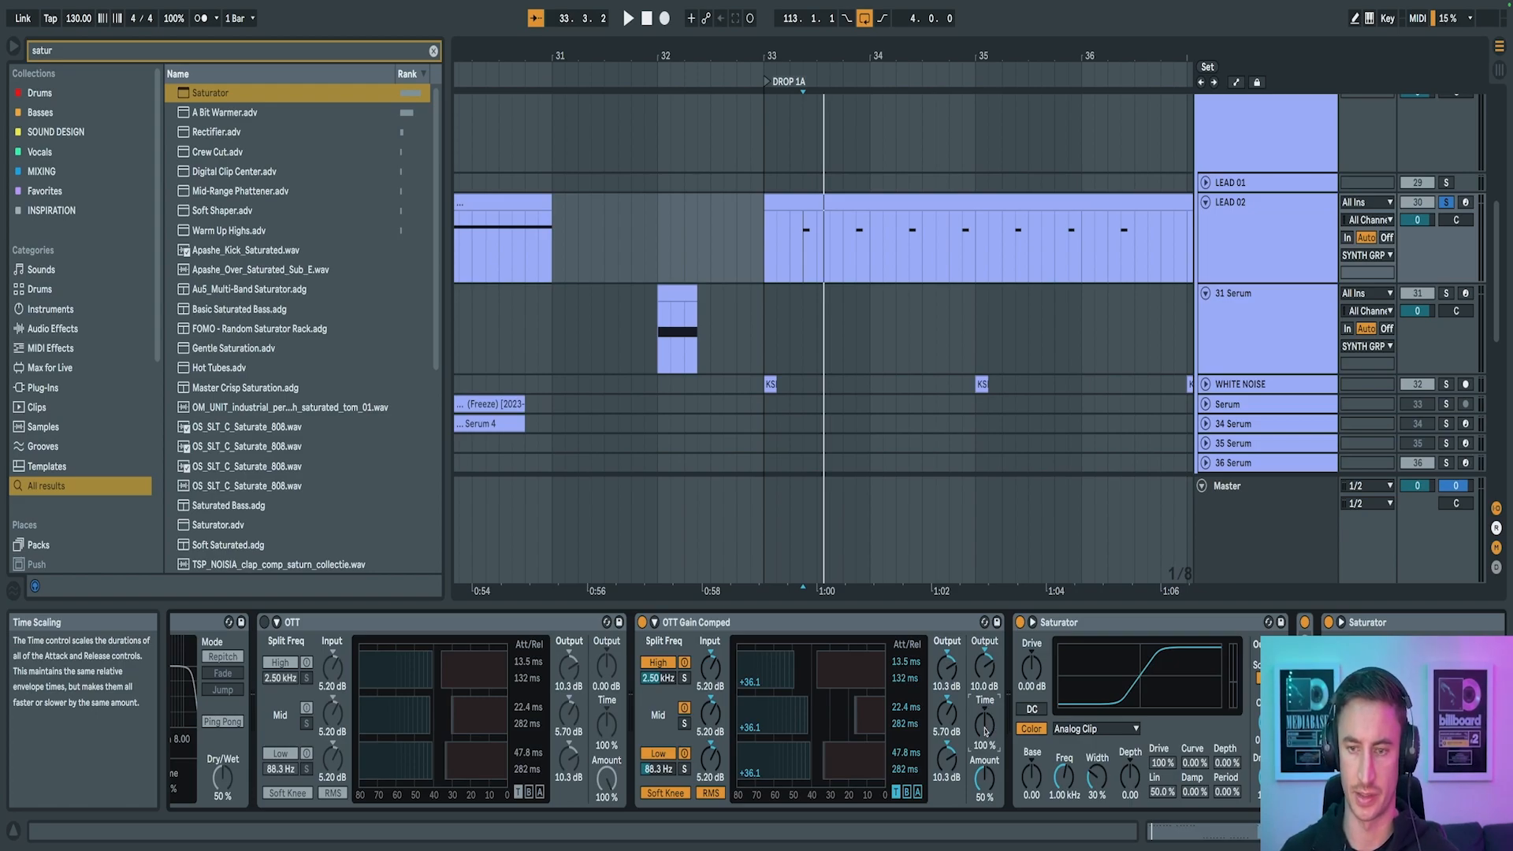
left_click(842, 627)
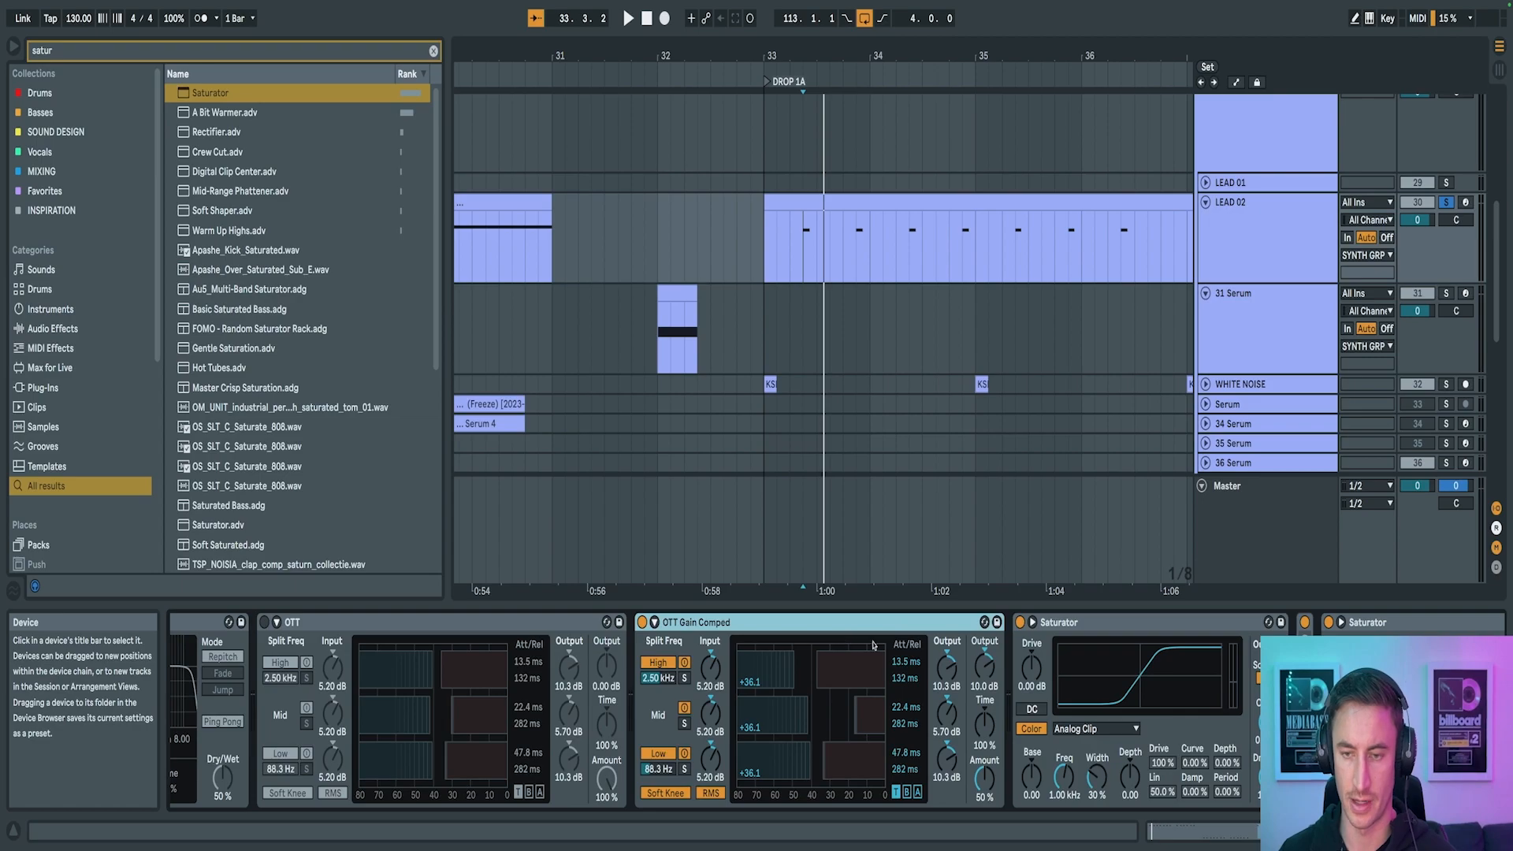
scroll(886, 644, "right", 2)
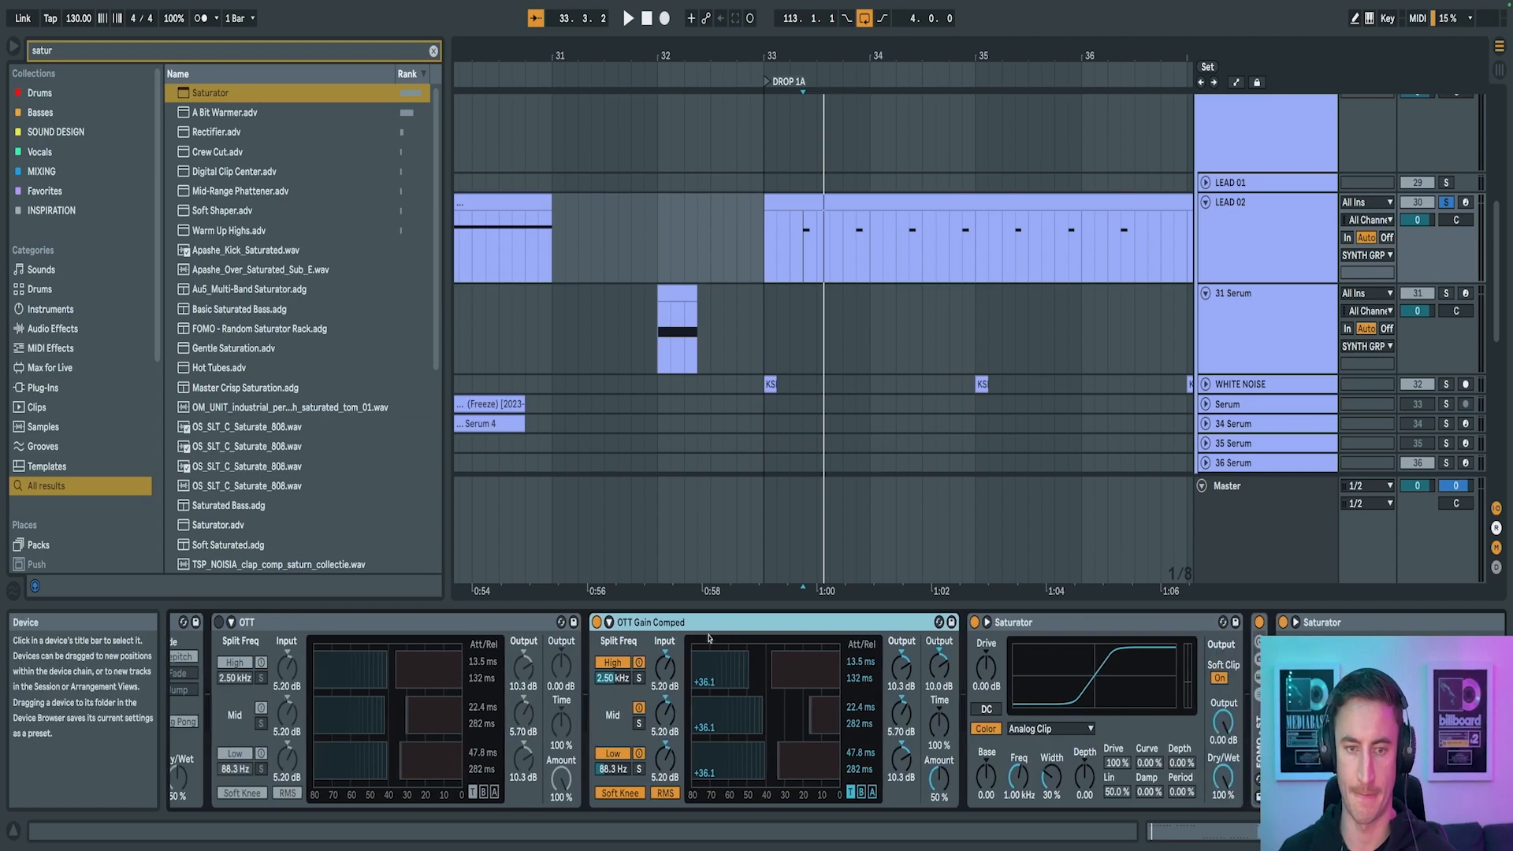
Delete OTT Gain Comped and the deactivated OTT from the LEAD 02 device chain
key("Delete")
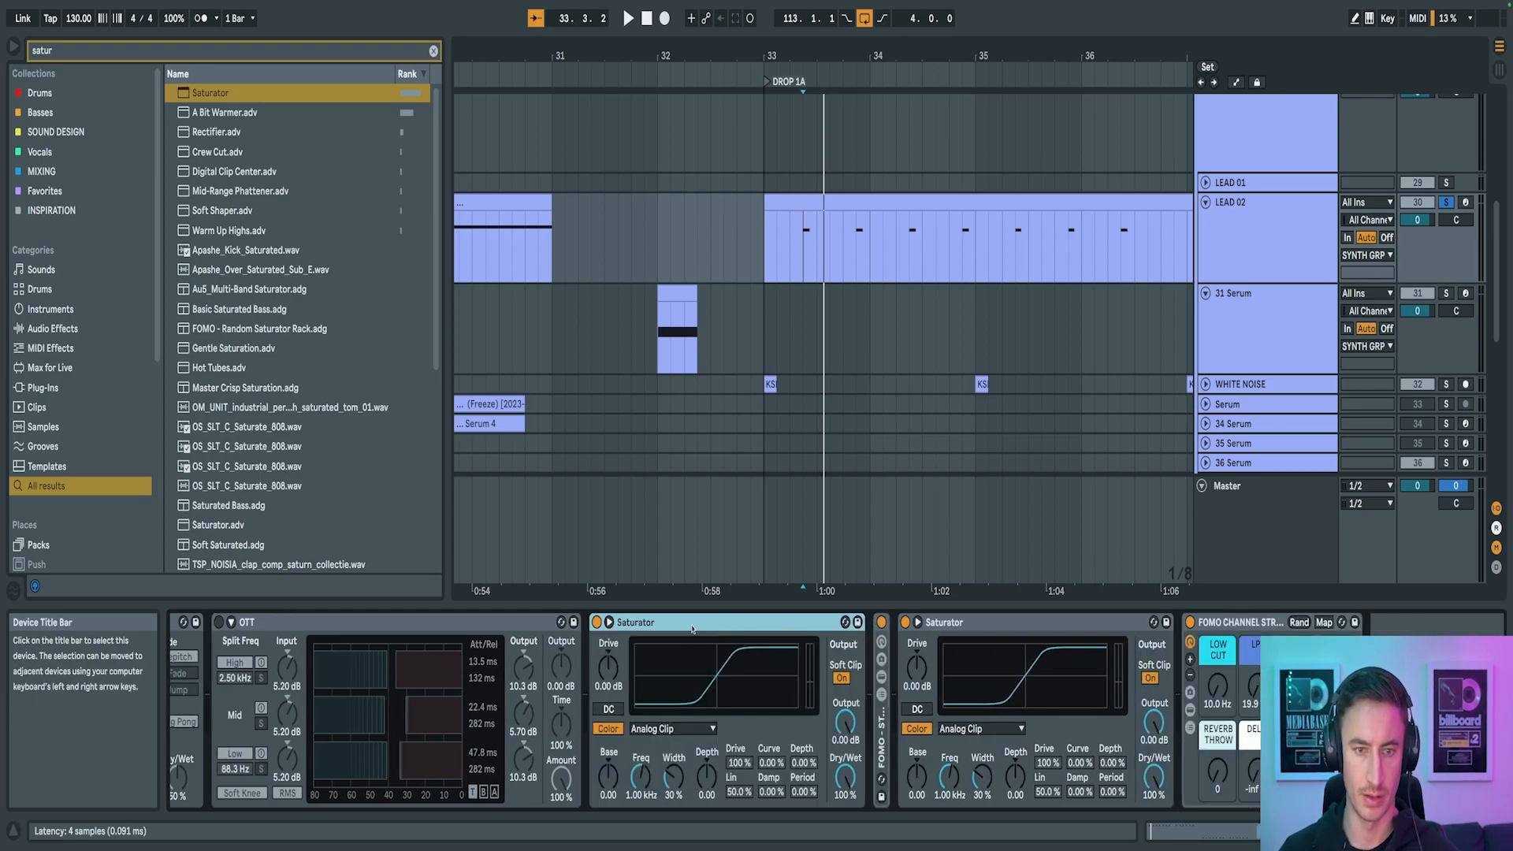
scroll(655, 630, "left", 1)
left_click(481, 621)
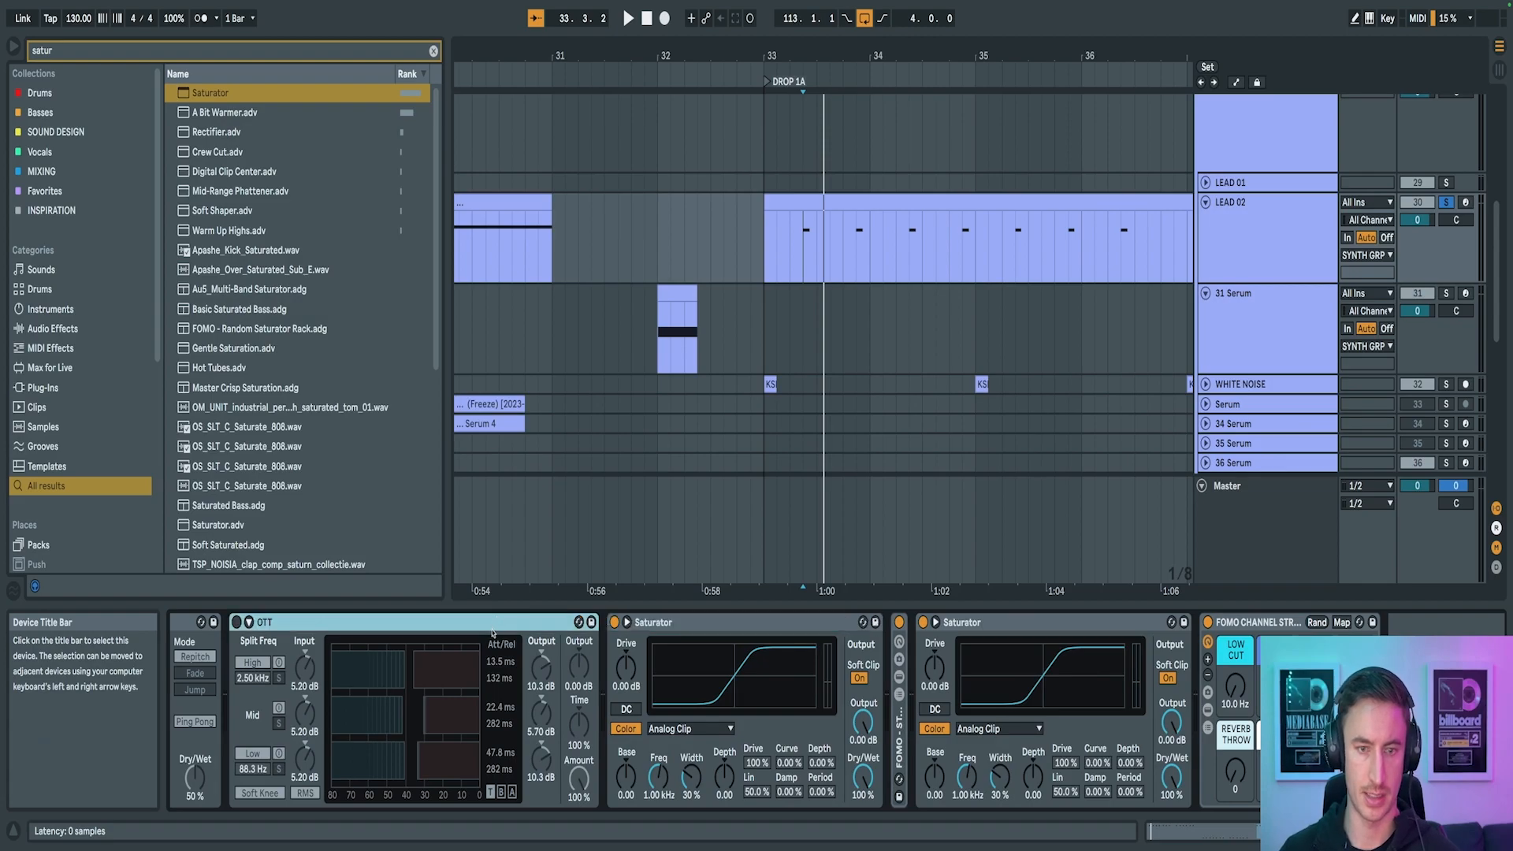
key("Delete")
scroll(925, 177, "up", 10)
scroll(955, 216, "down", 3)
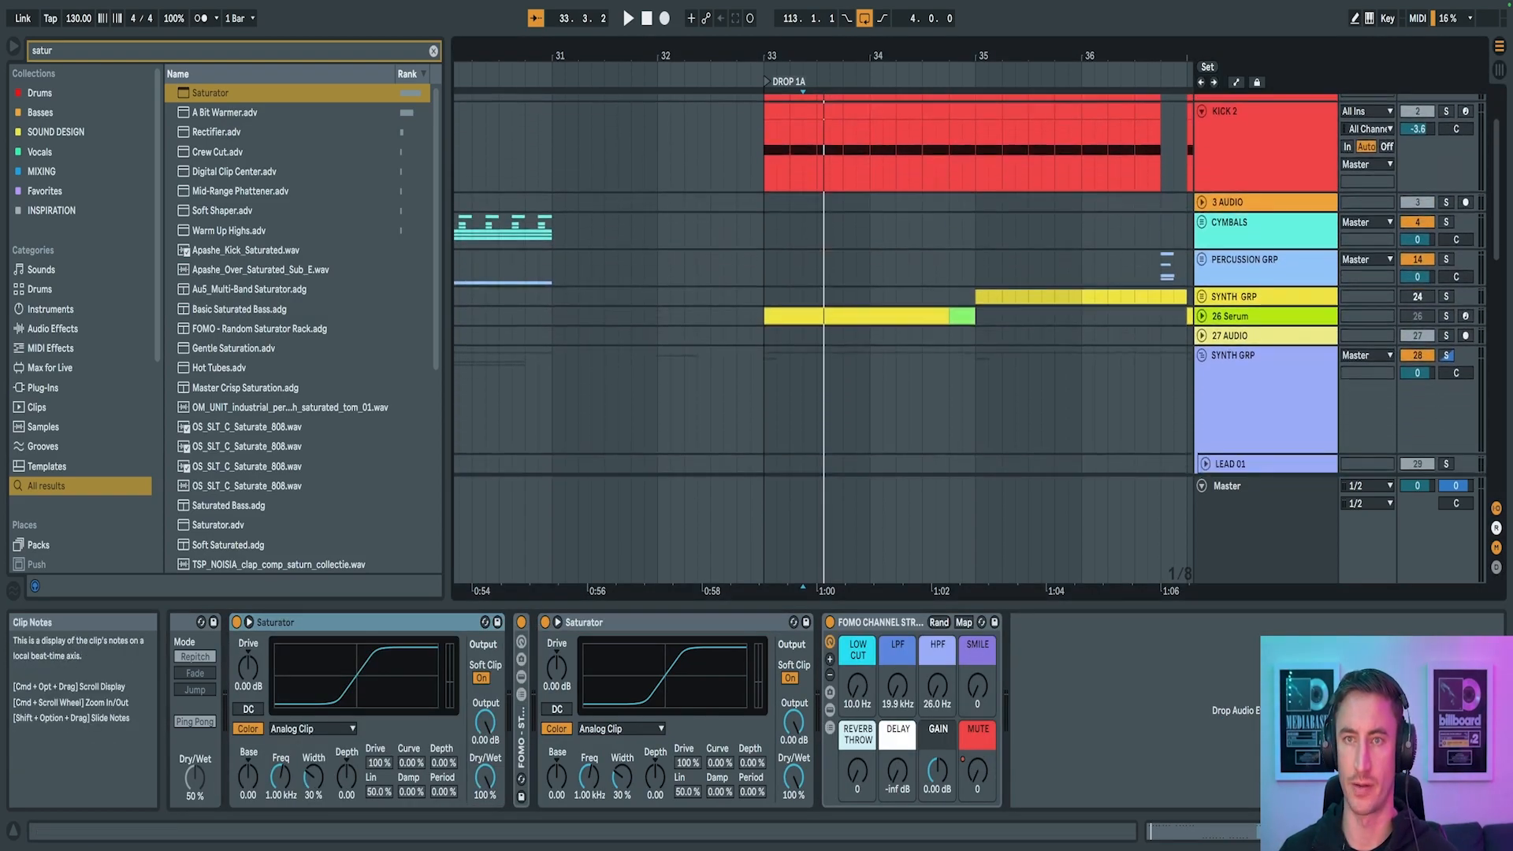
left_click_drag(872, 49, 872, 31)
scroll(921, 185, "down", 5)
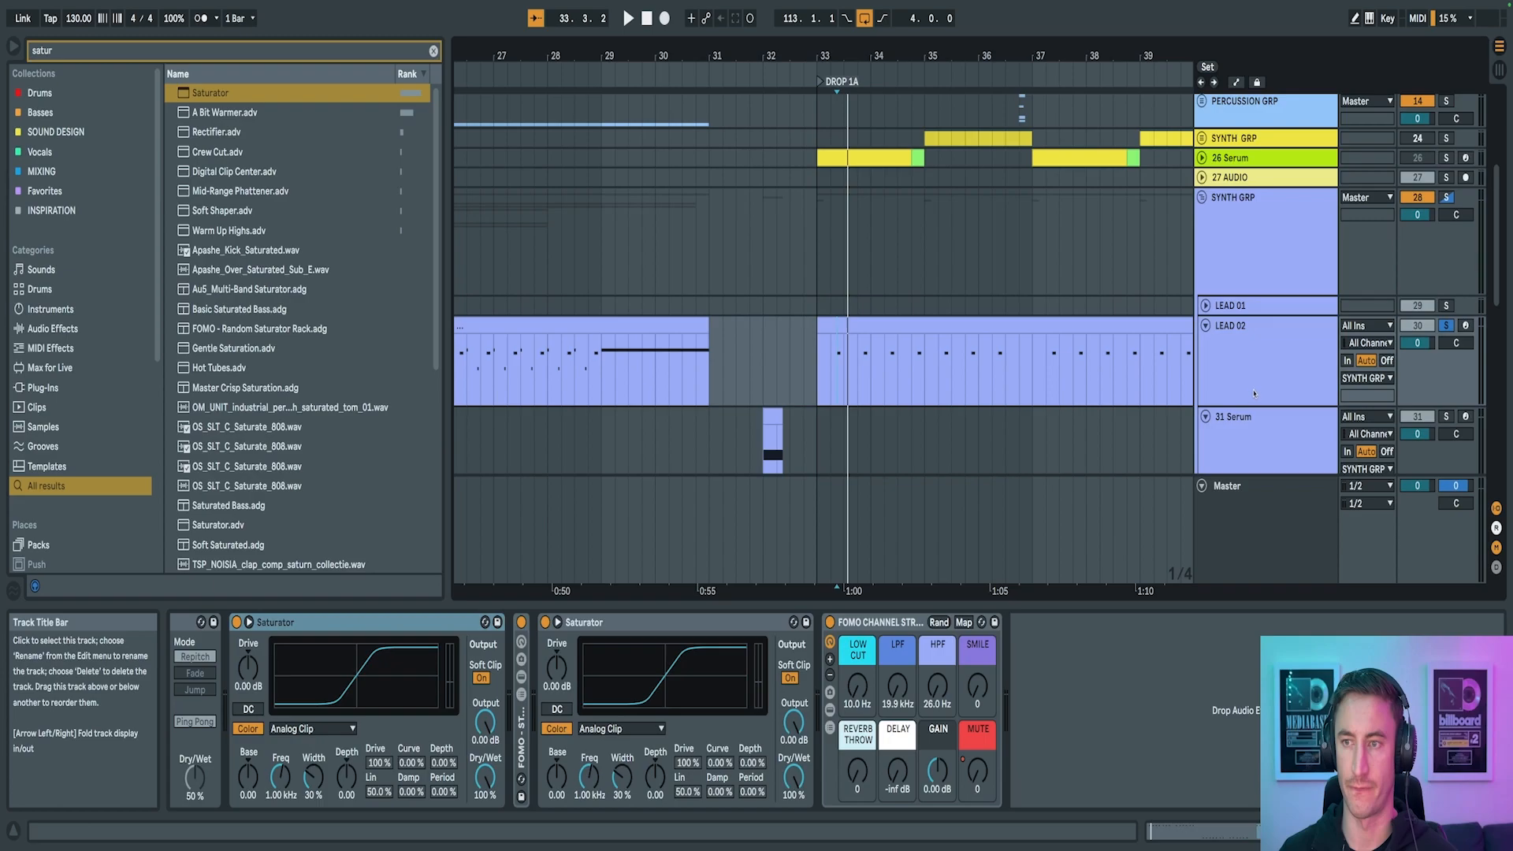
Search the browser for "bit" and insert the A Bit Warmer preset directly after the first Saturator on LEAD 02
left_click(386, 622)
scroll(590, 702, "left", 3)
scroll(583, 702, "left", 3)
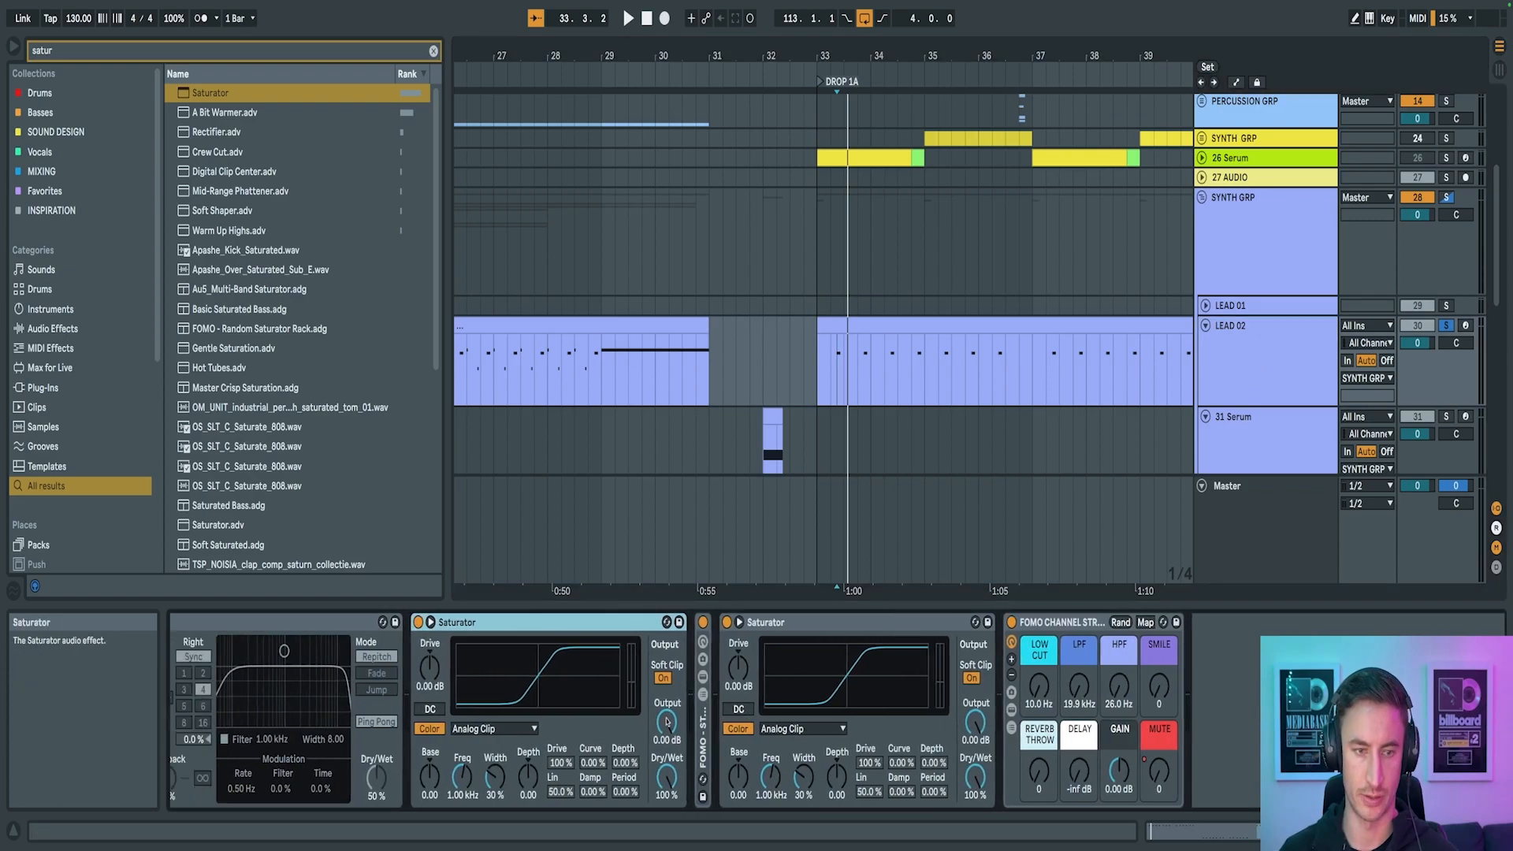
key("ctrl+f")
type("bit")
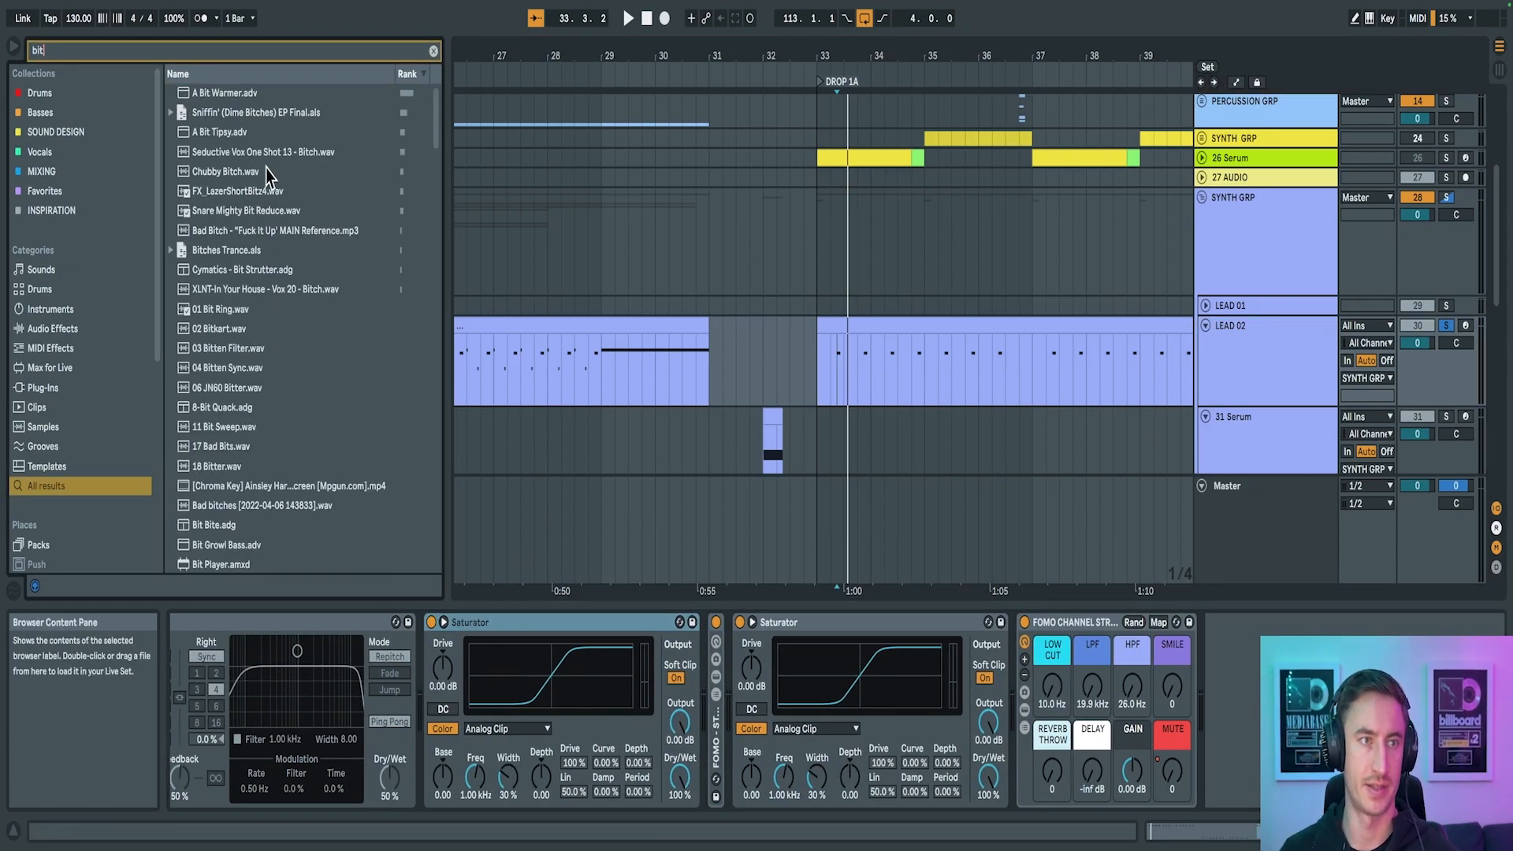
left_click_drag(225, 94, 705, 625)
left_click_drag(702, 694, 733, 694)
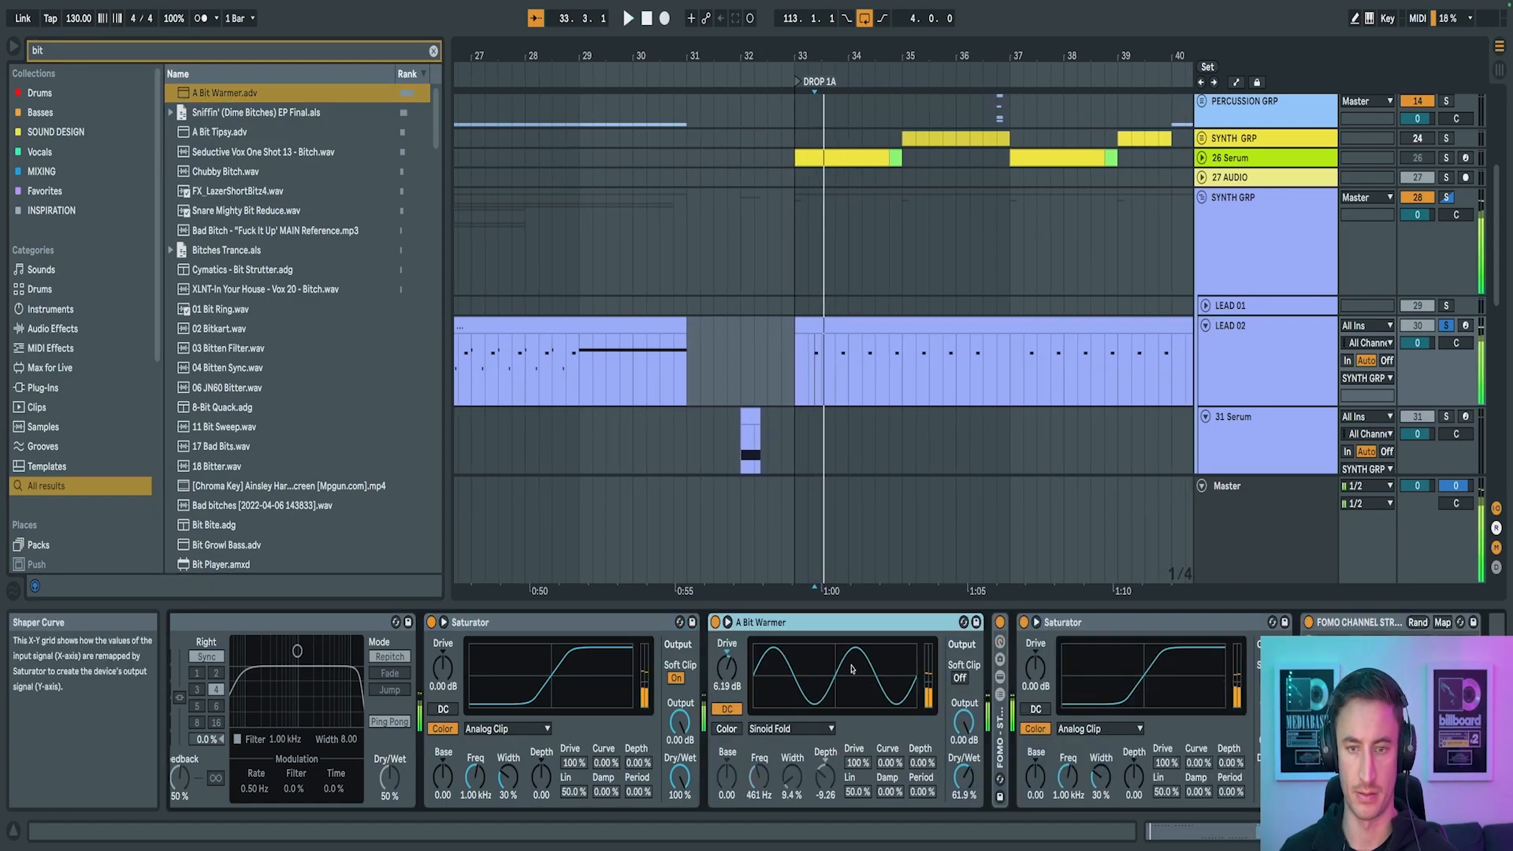
Play the lead while bypassing and re-enabling A Bit Warmer to compare the sound with and without it
left_click(715, 623)
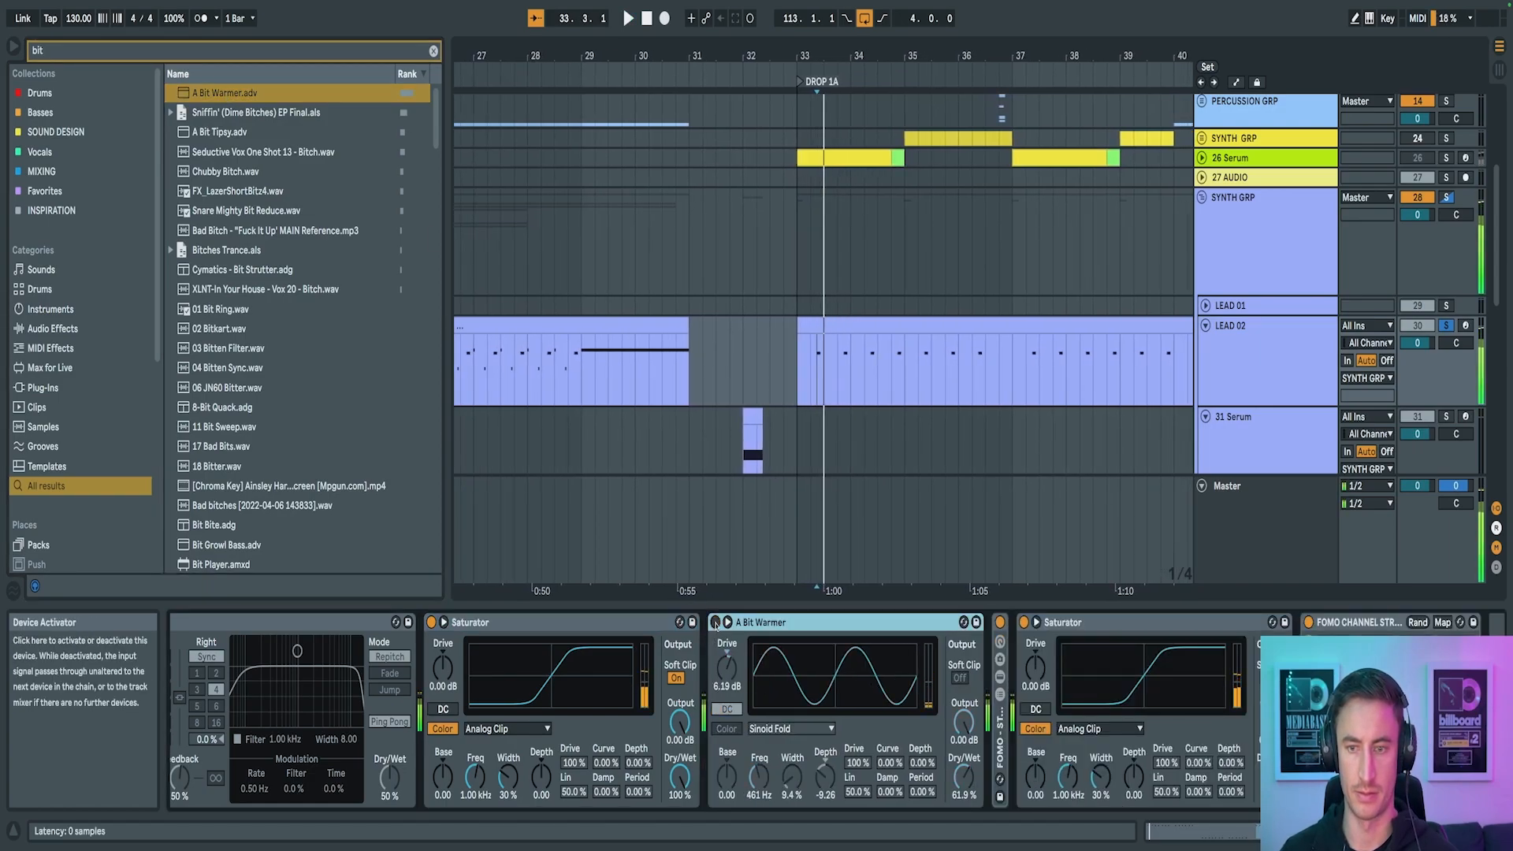
left_click(715, 622)
left_click(715, 623)
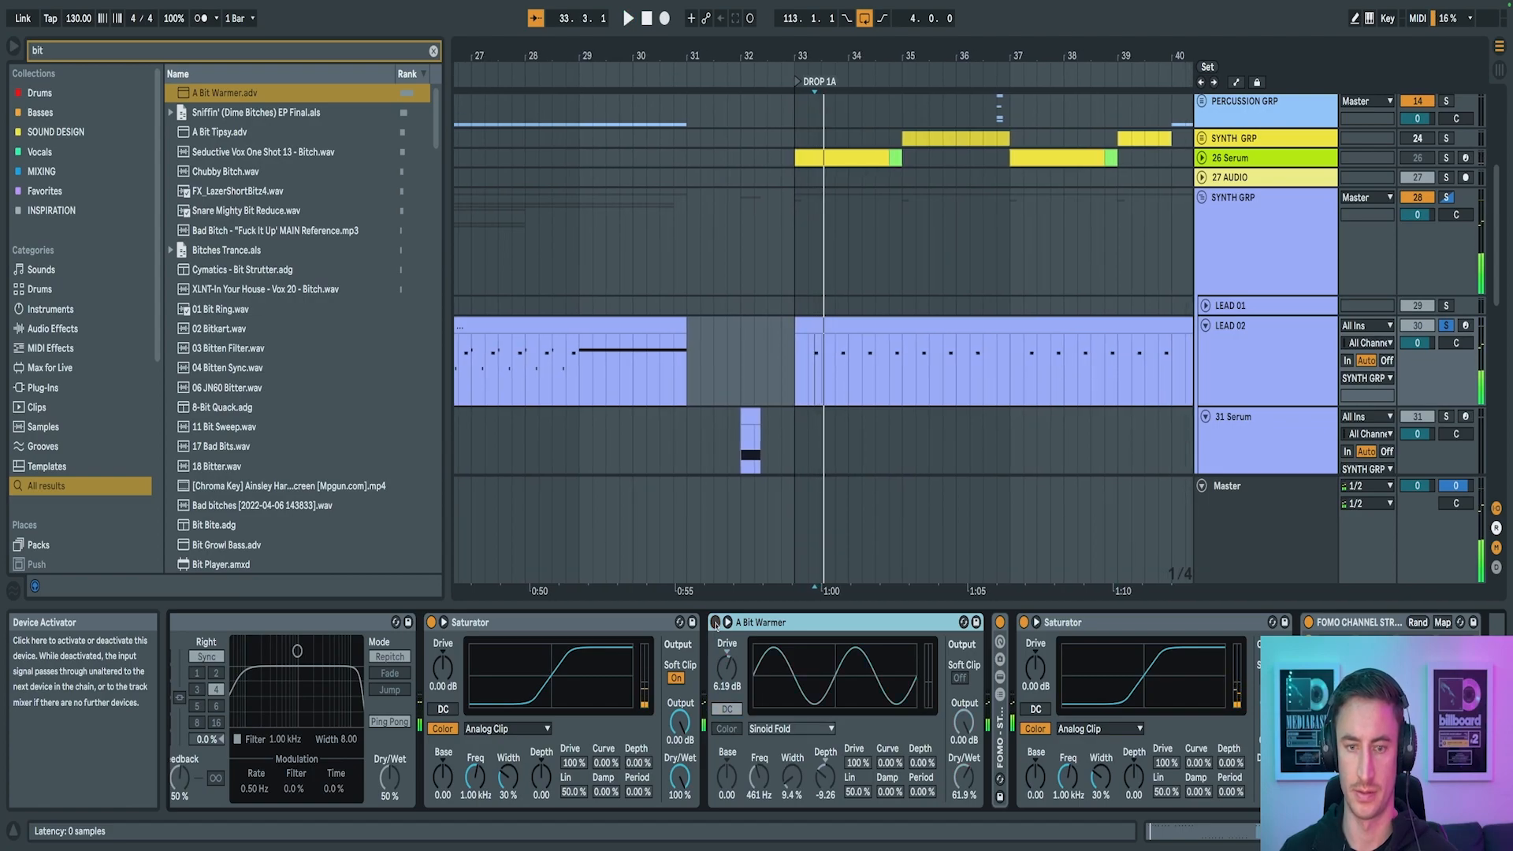
left_click(715, 623)
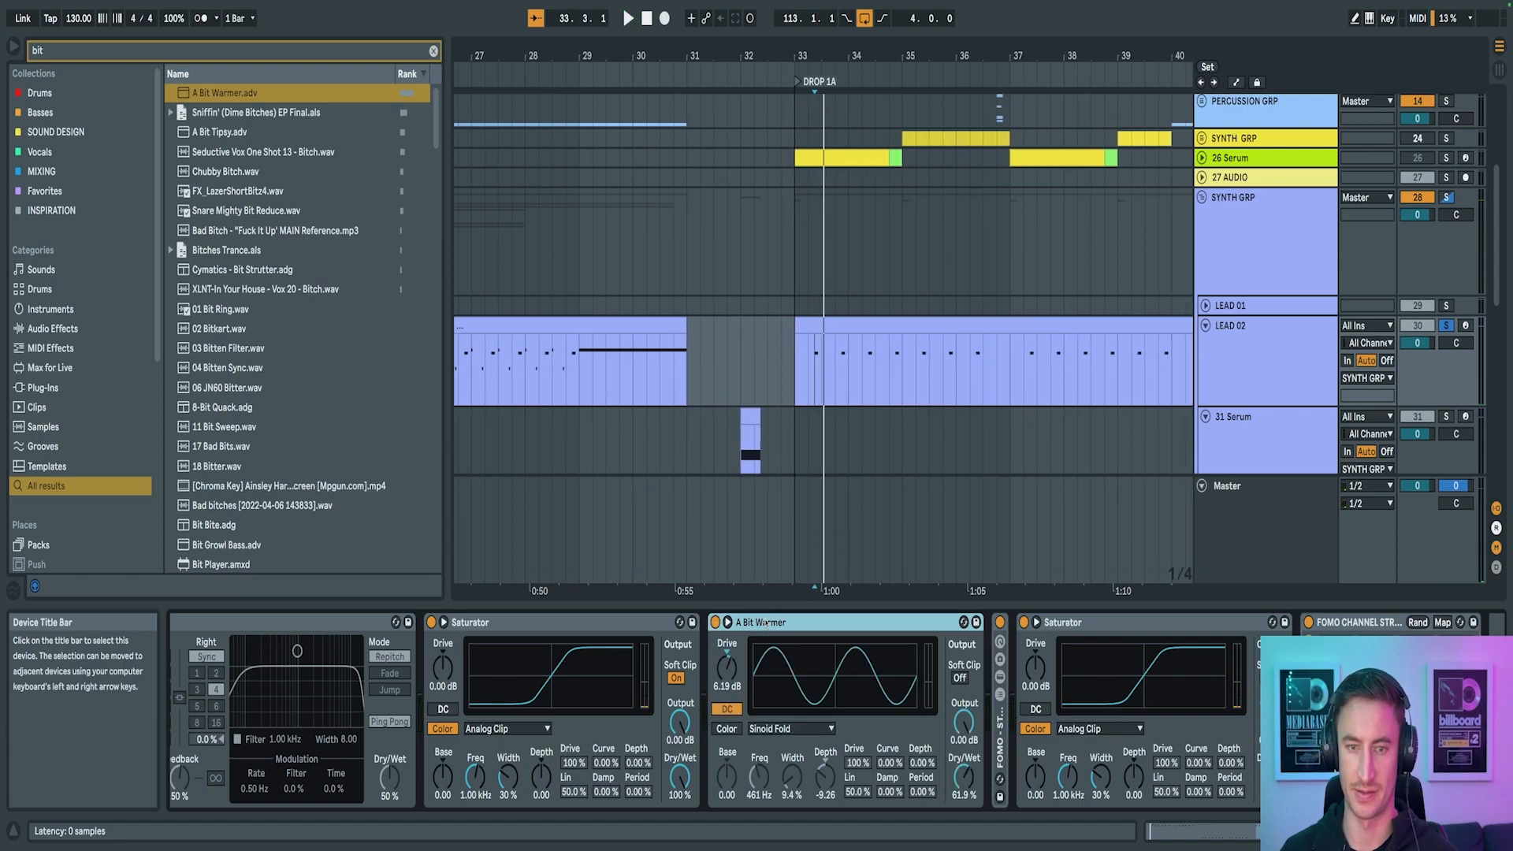
left_click_drag(962, 776, 963, 811)
key("space")
left_click(715, 623)
left_click(715, 622)
key("space")
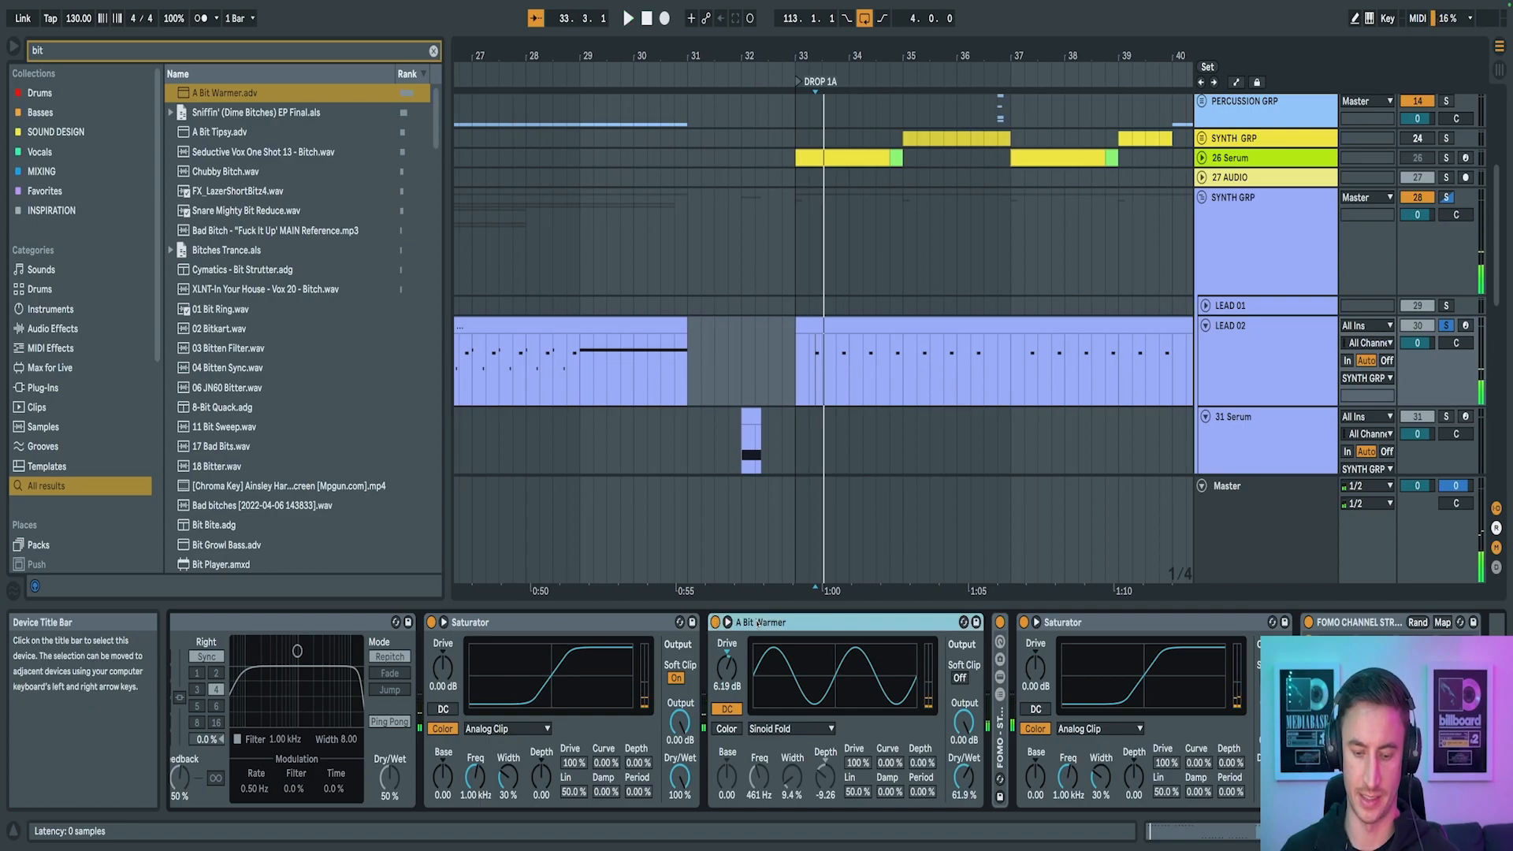
Search the browser for "st", insert A Standard Multiband Comp directly after A Bit Warmer, and audition the lead
key("ctrl+f")
type("st")
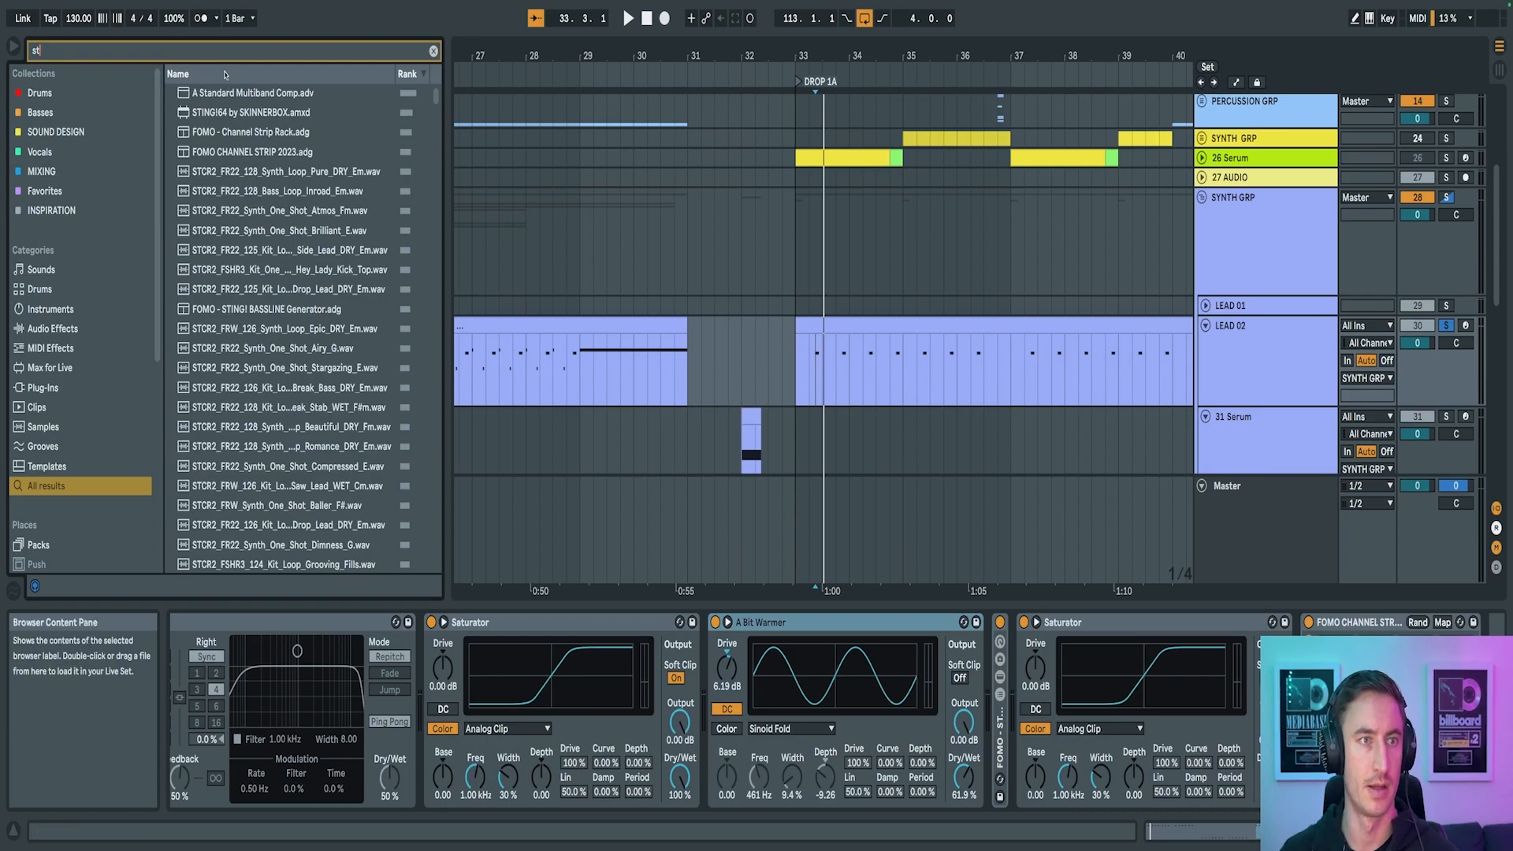
key("Down")
key("Return")
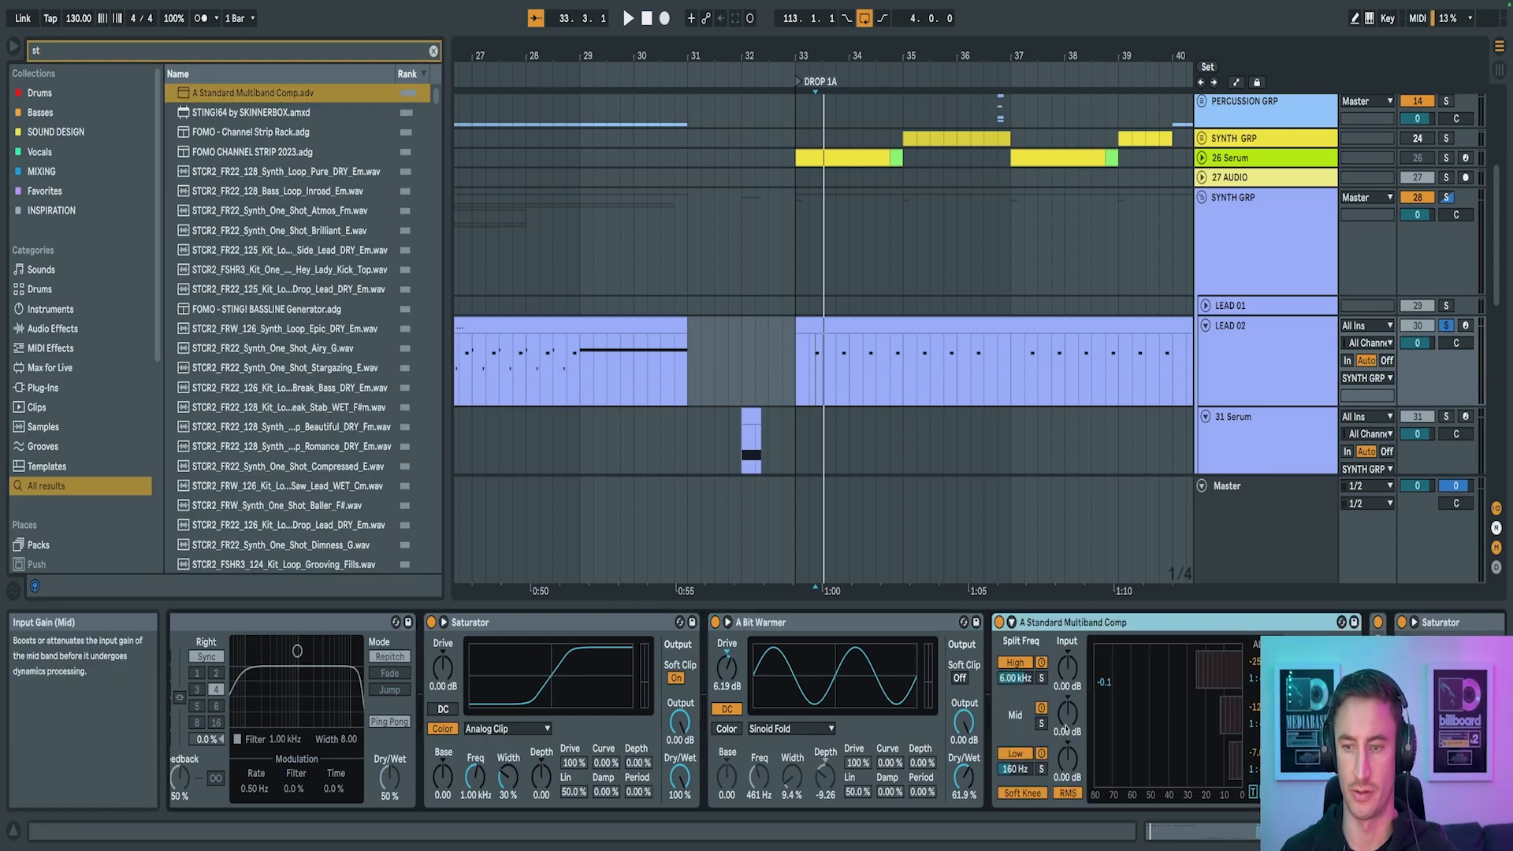
key("space")
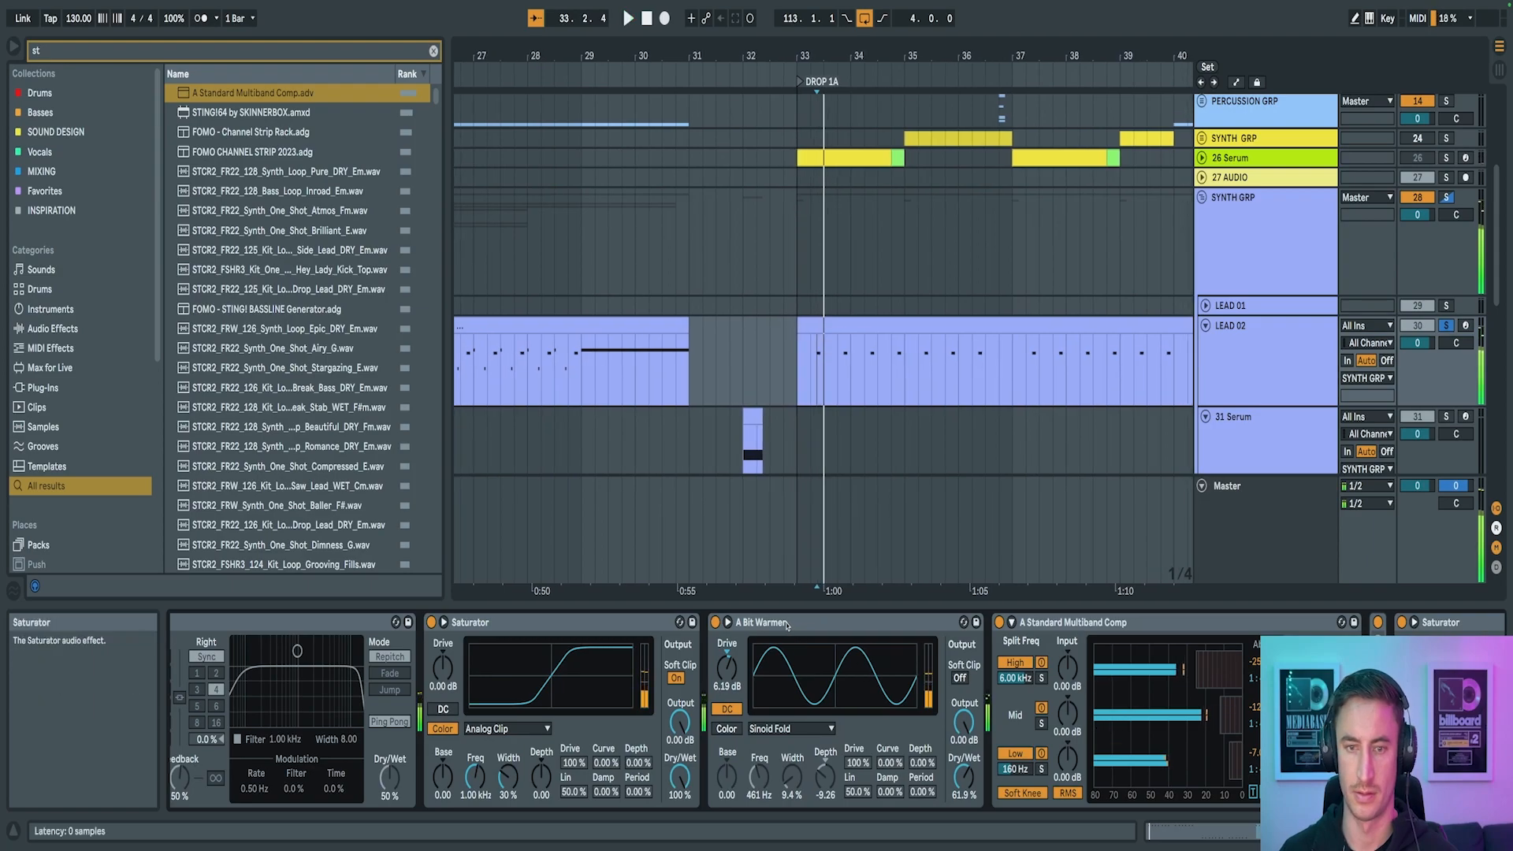
Group A Bit Warmer and A Standard Multiband Comp into an audio effect rack and toggle the rack to compare the lead
key("space")
key("ctrl+g")
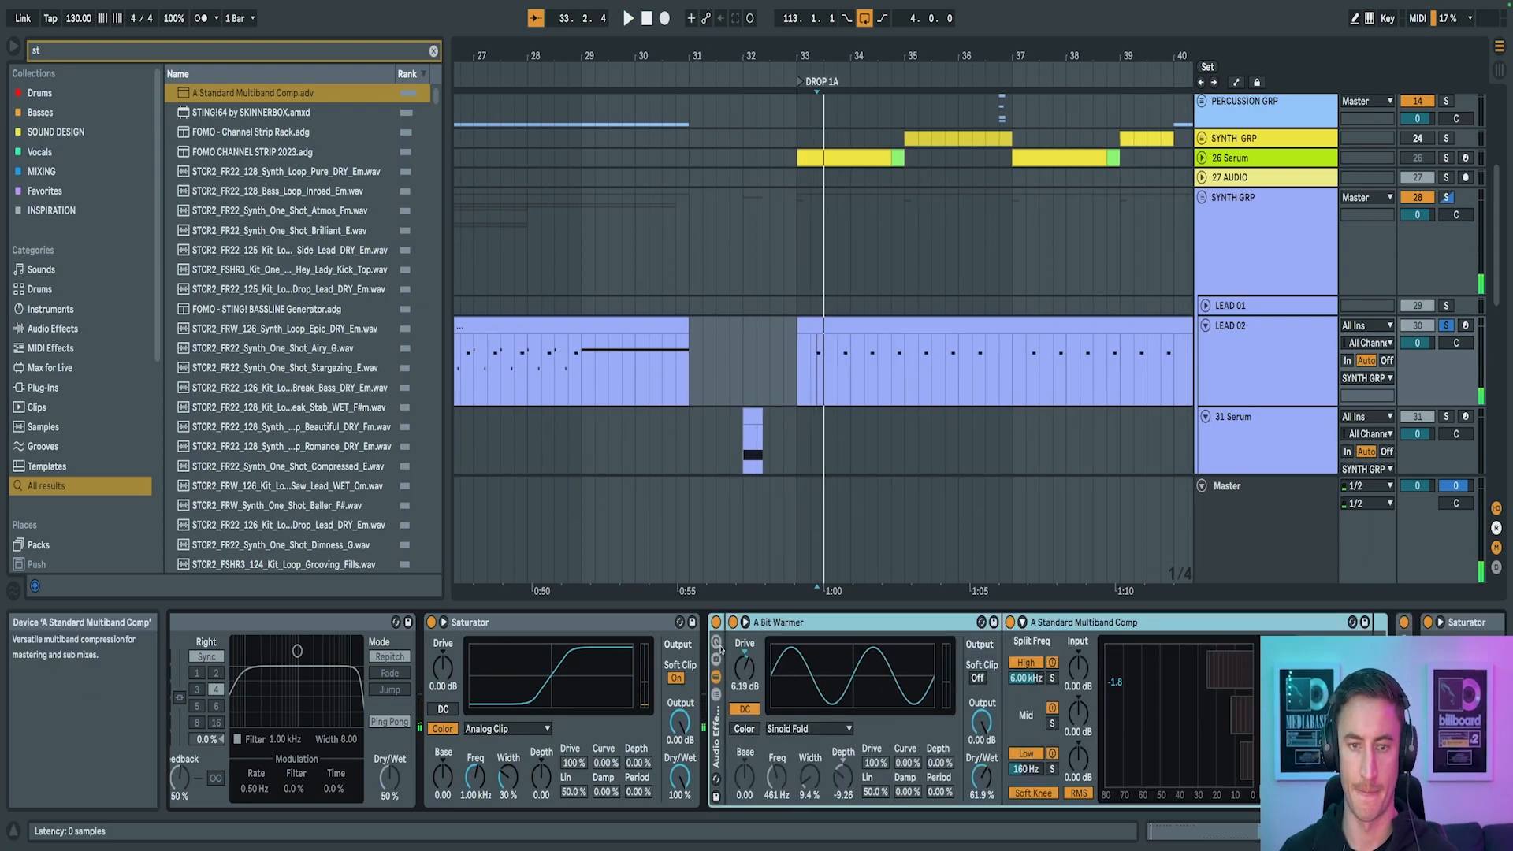
left_click(715, 622)
key("space")
left_click(715, 621)
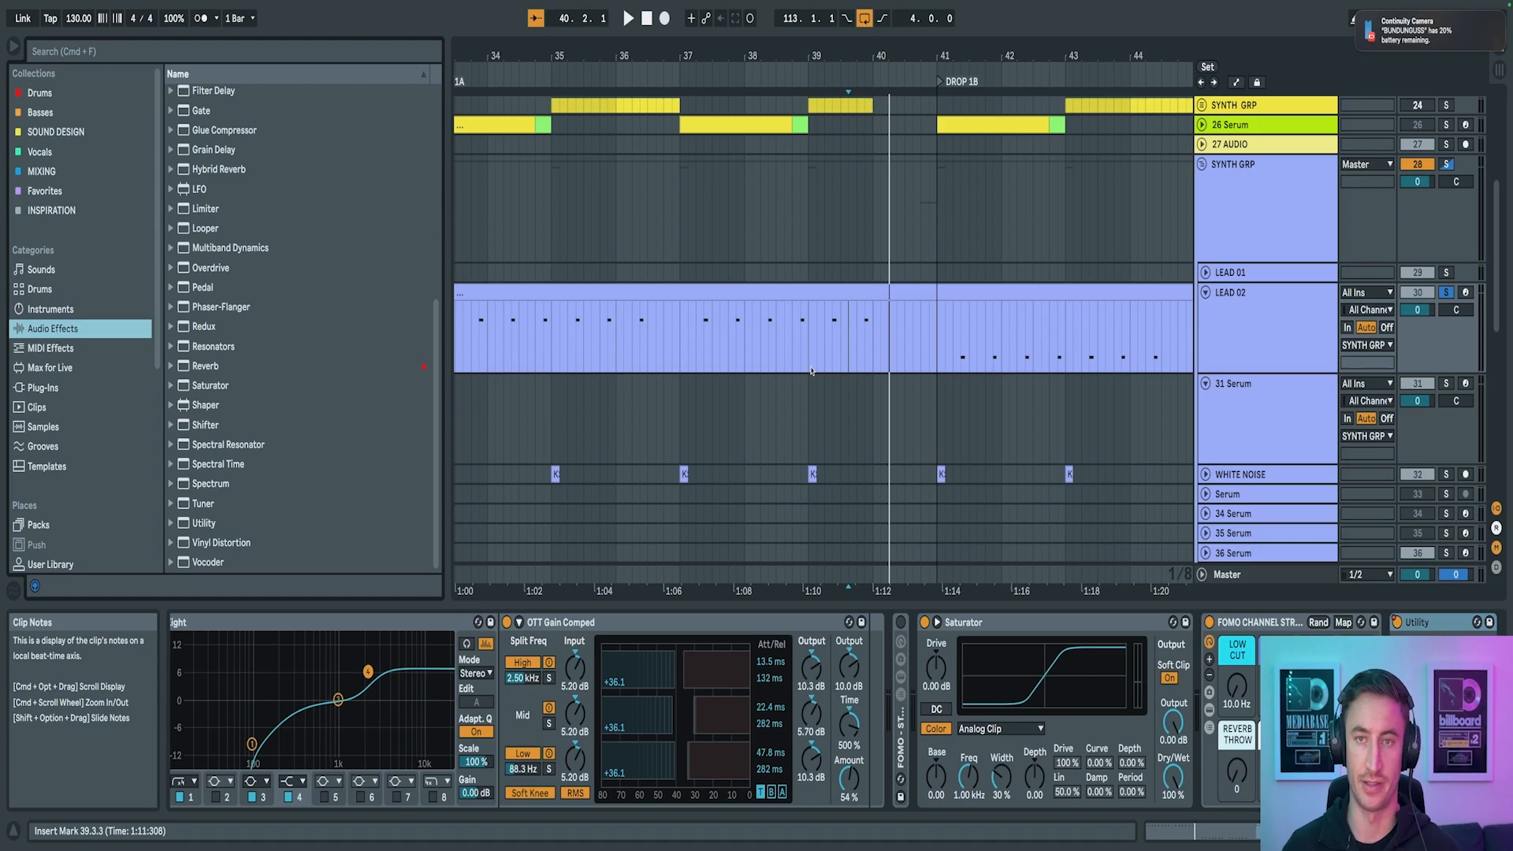
Place the insert marker at 39.3.1 in the LEAD 02 clip
scroll(839, 162, "down", 3)
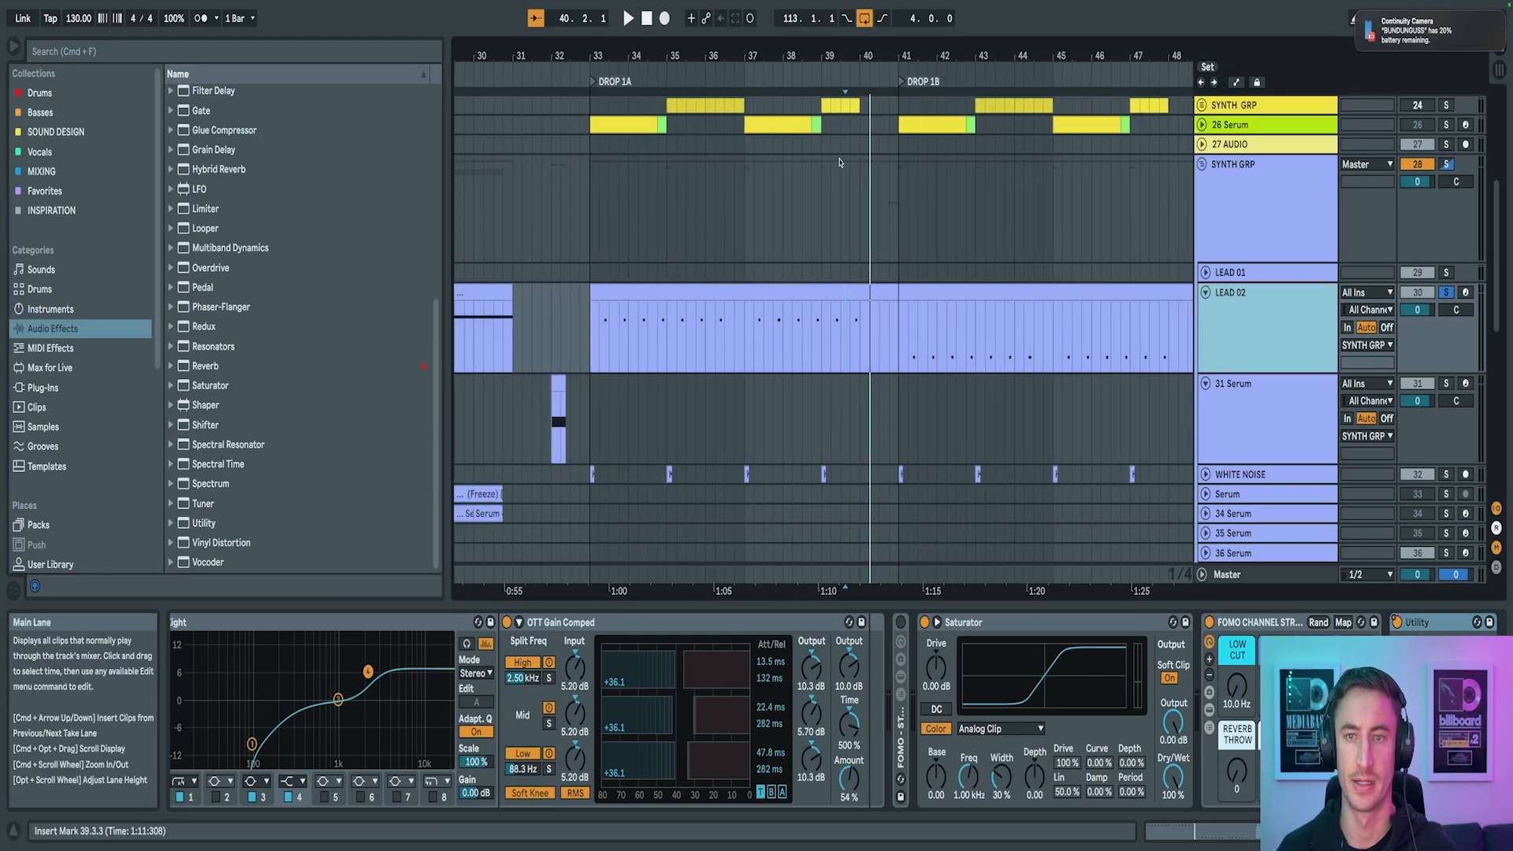
left_click(843, 329)
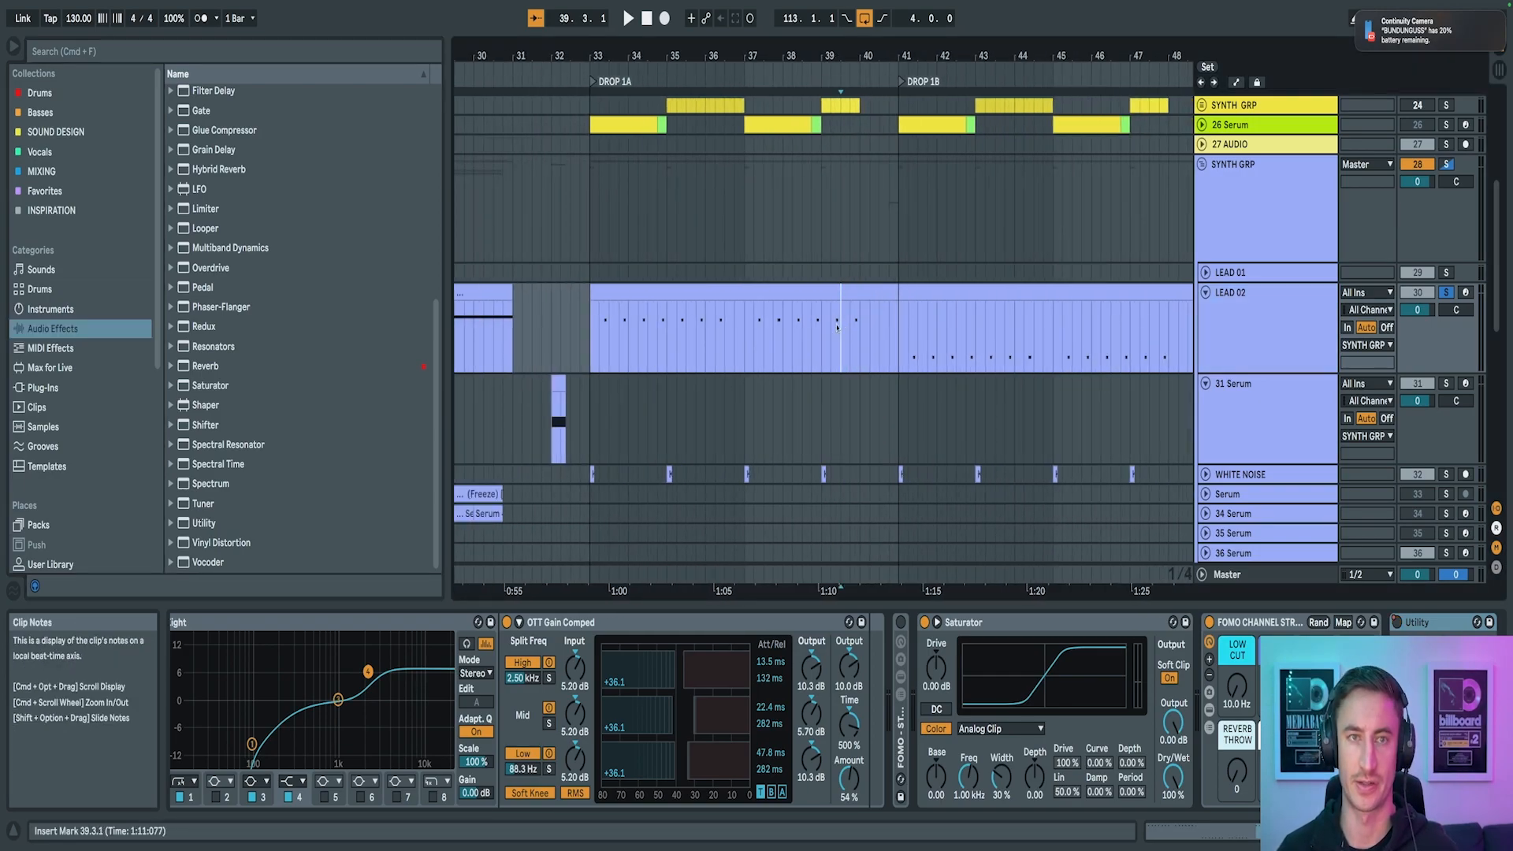
scroll(843, 329, "left", 2)
scroll(760, 320, "left", 1)
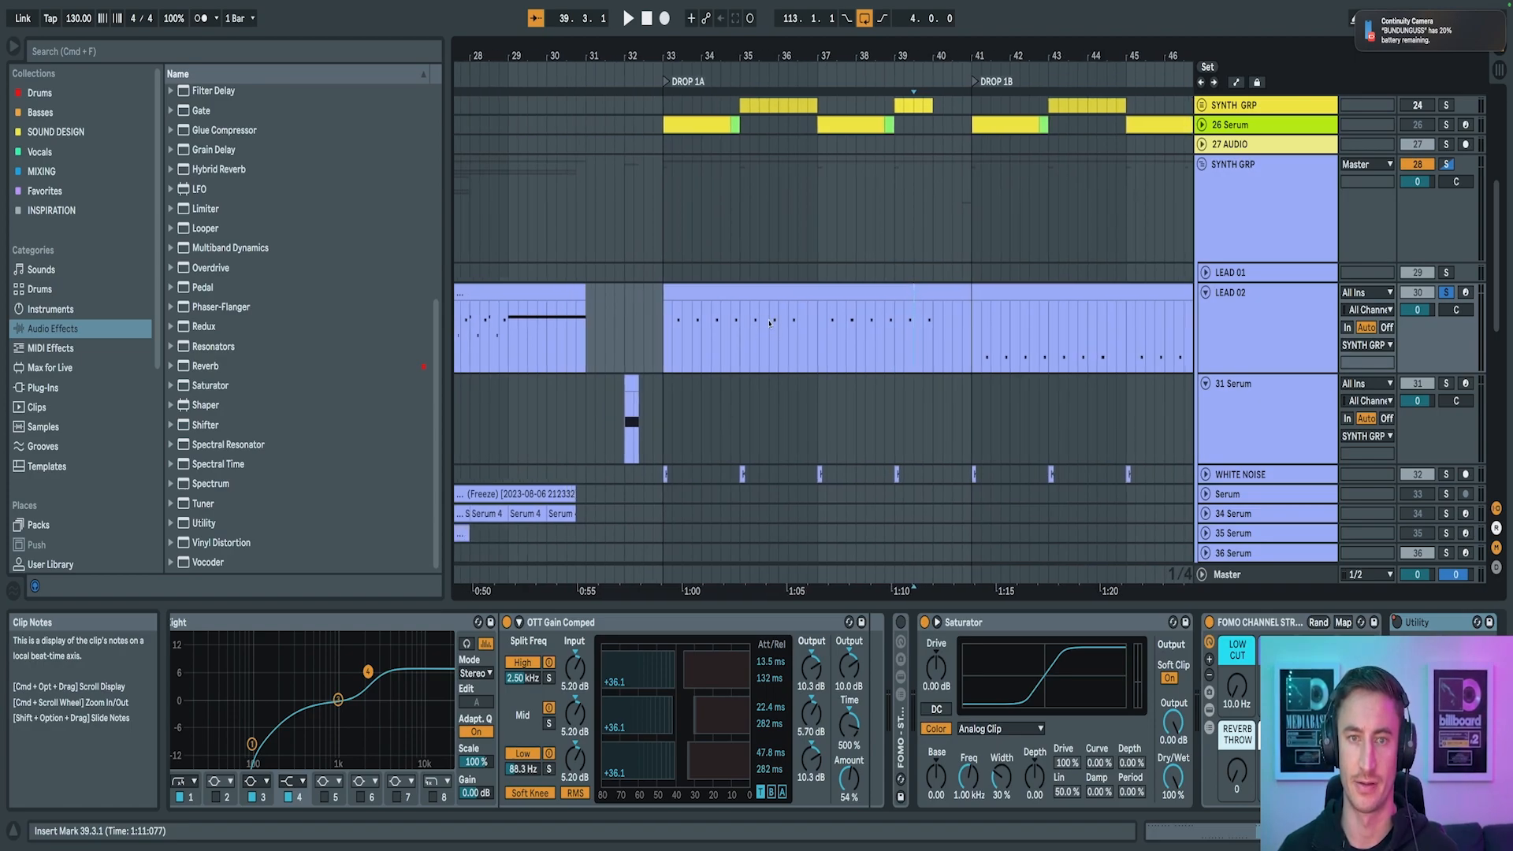